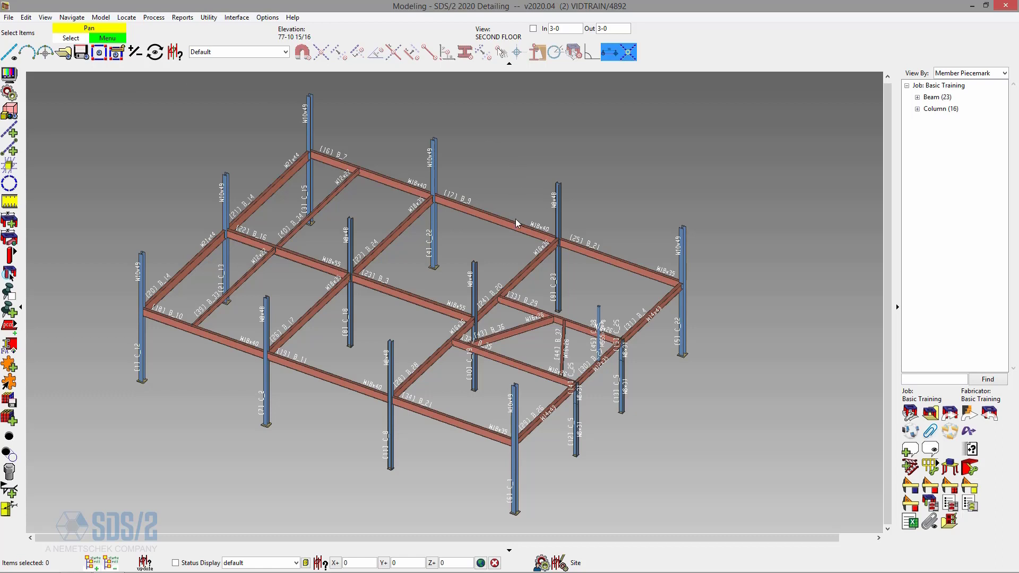
- Select beams [17] B_9, [16] B_7 and [25] B_21 one at a time, each replacing the previous selection, and deselect everything
left_click(483, 213)
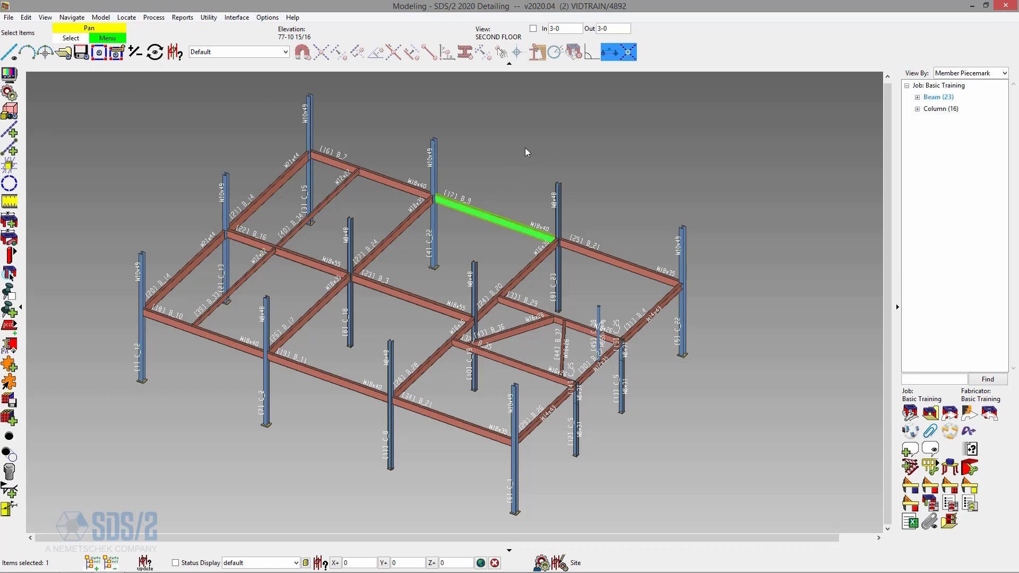
left_click(384, 181)
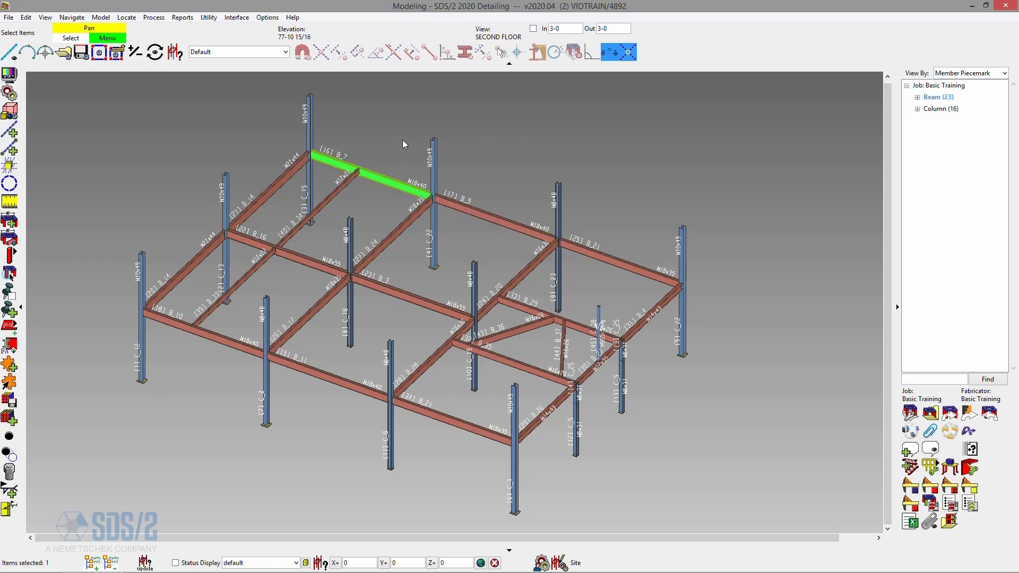
left_click(470, 210)
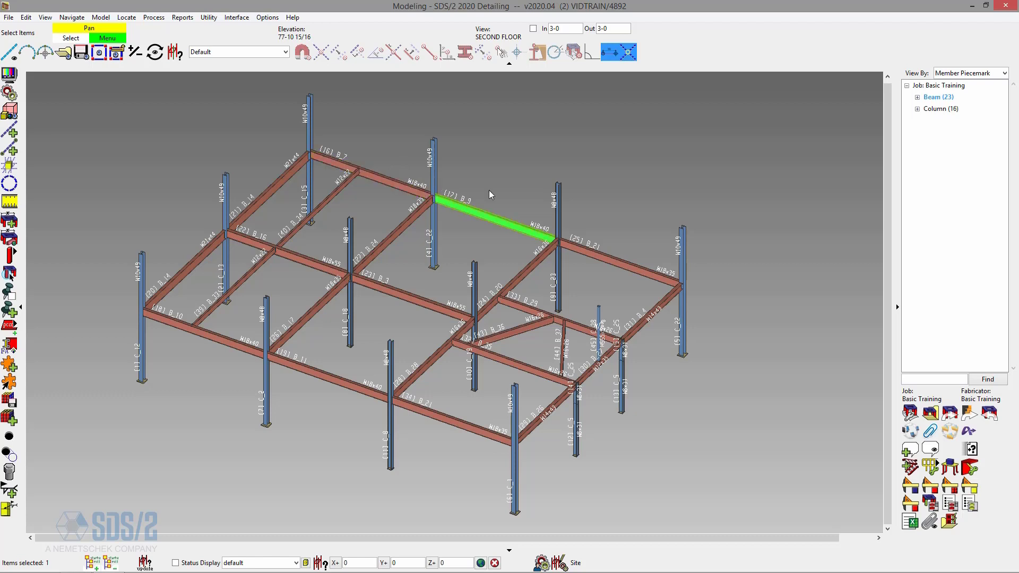
left_click(597, 257)
left_click(509, 161)
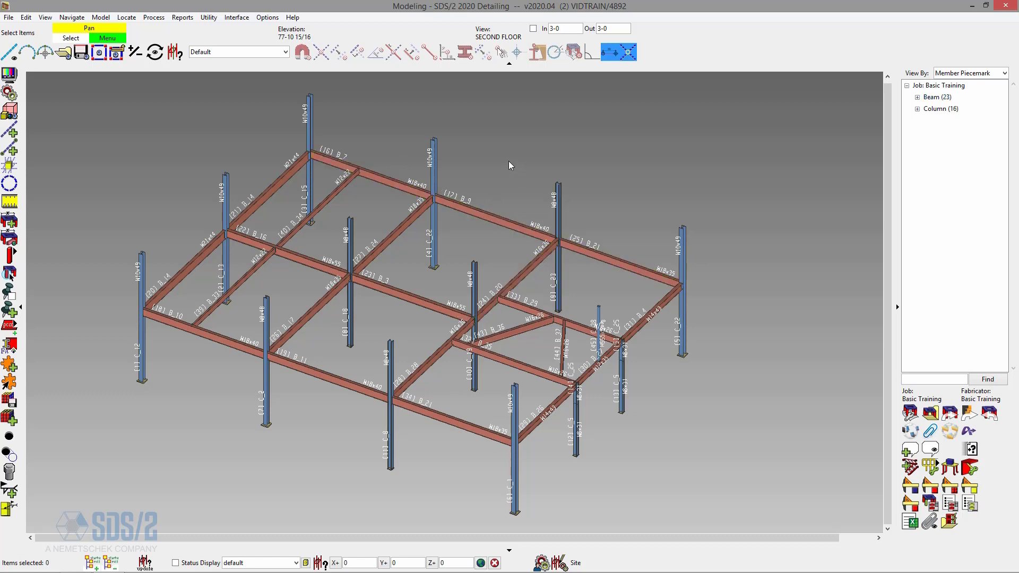
- Build one combined selection from beams [16] B_7, [17] B_9 and [27] B_24 plus column [4] C_22
key("shift")
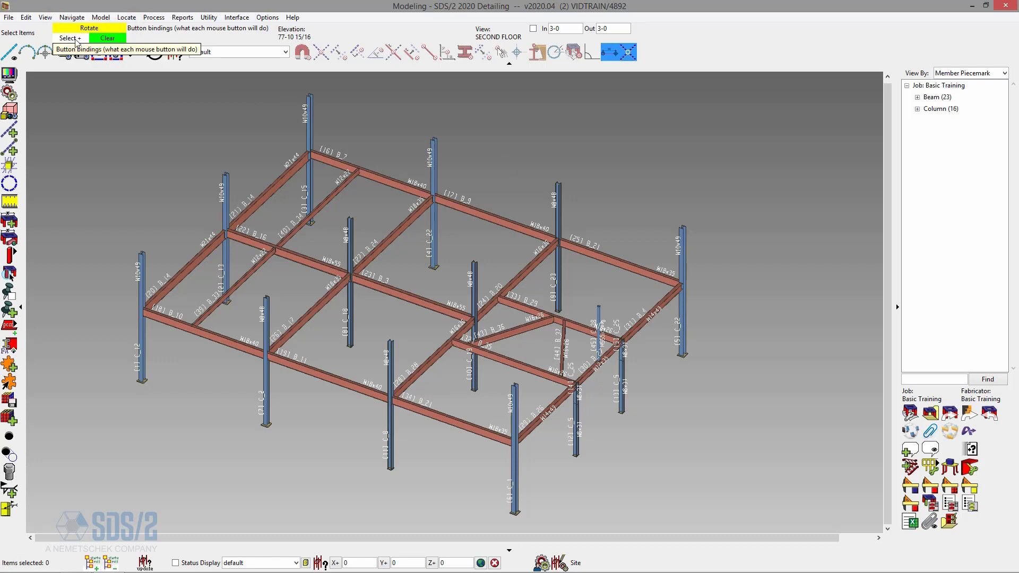
left_click(391, 184)
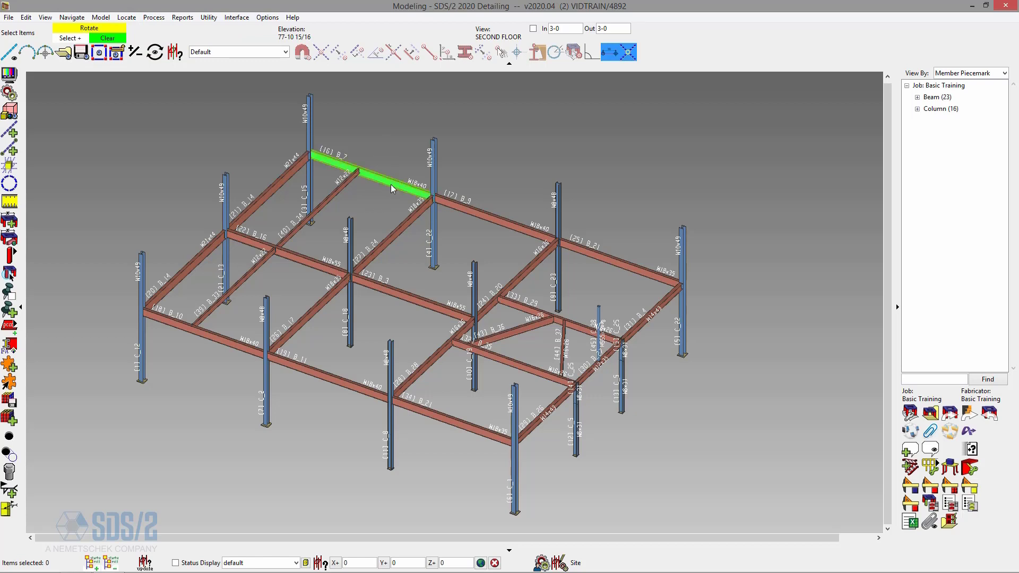
left_click(479, 213)
left_click(409, 227)
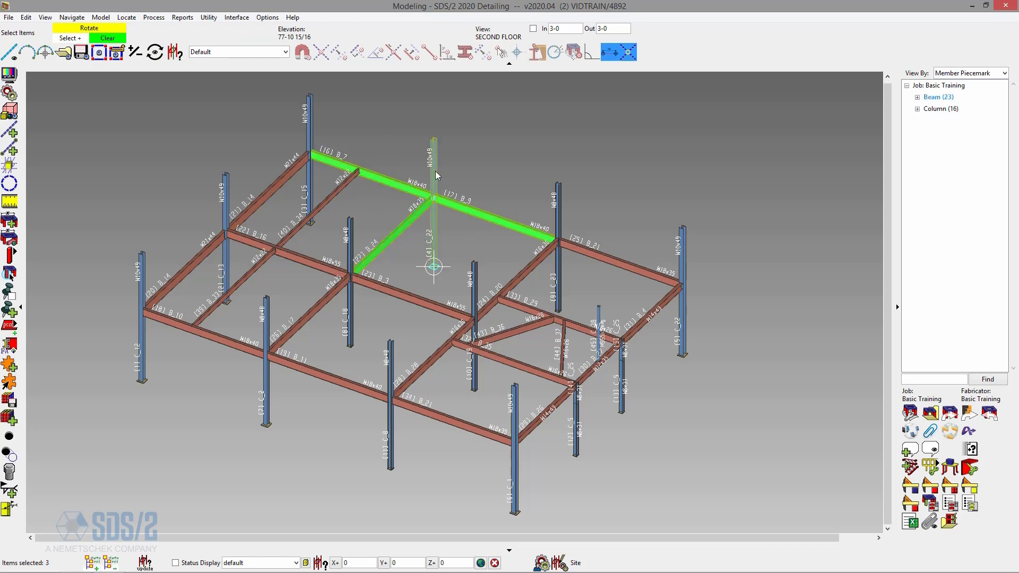
left_click(433, 169)
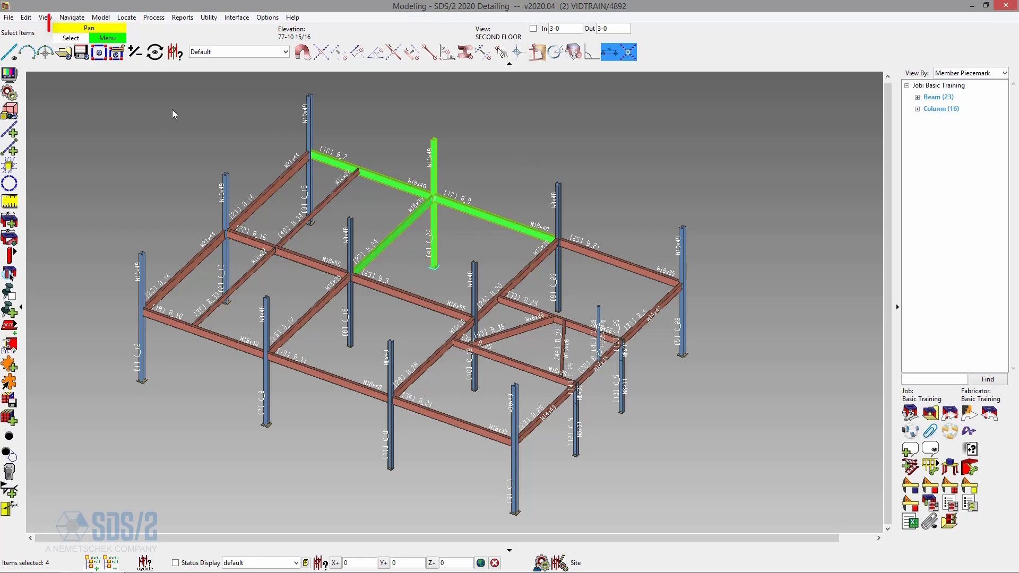
- Remove column [4] C_22 and beams B_9, B_24 and B_7 from the selection one by one
key("ctrl")
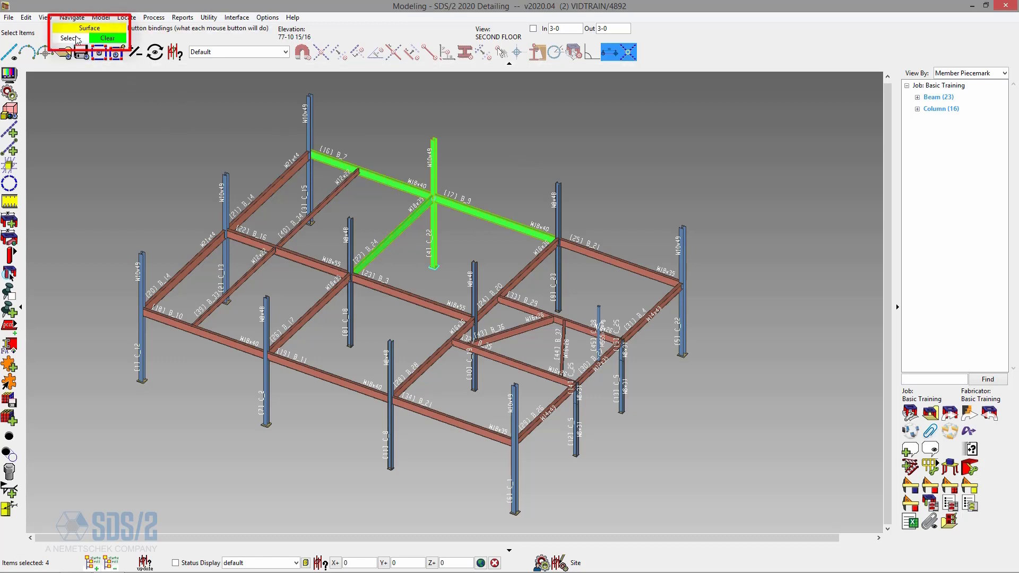
left_click(434, 147, "ctrl")
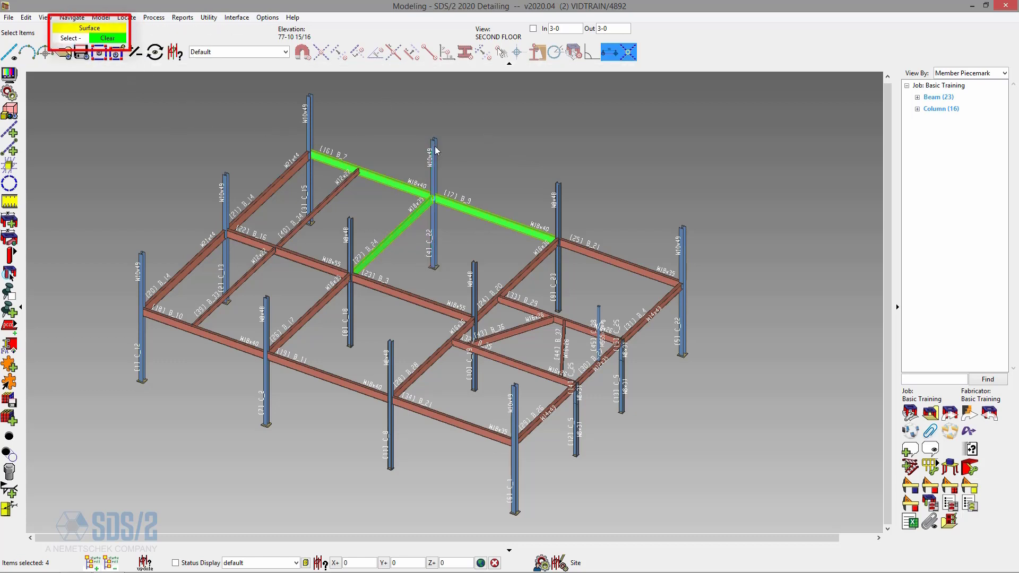
left_click(476, 212, "ctrl")
left_click(418, 216, "ctrl")
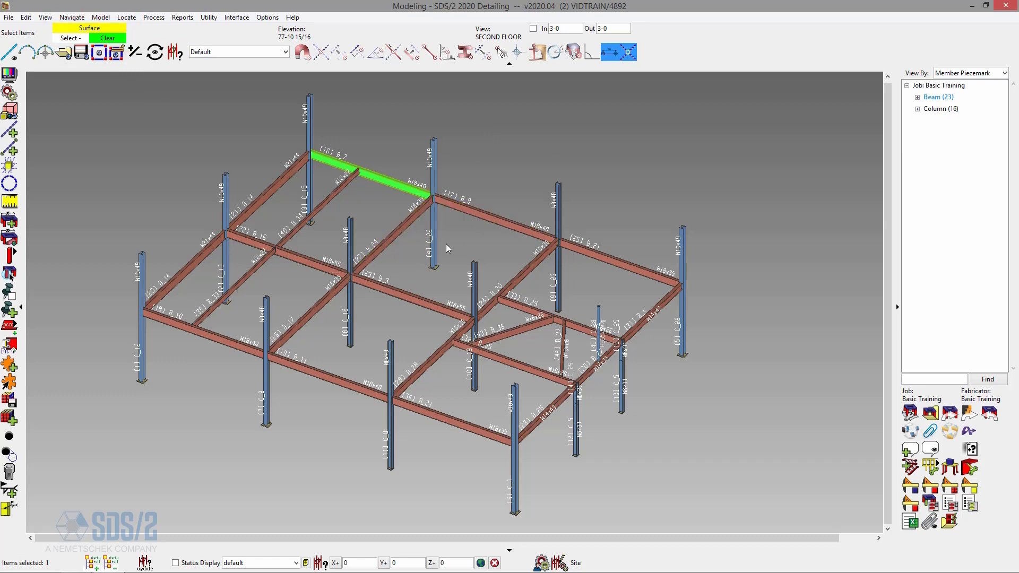
left_click(402, 188, "ctrl")
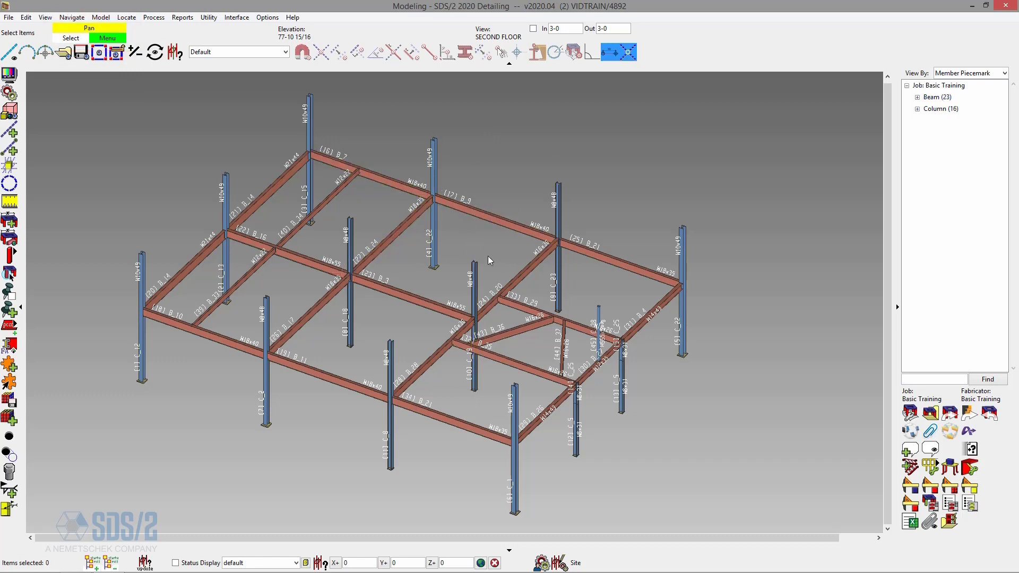
- Select column [4] C_22 and add the three beams framing into it: B_7, B_24 and B_9
left_click(424, 167)
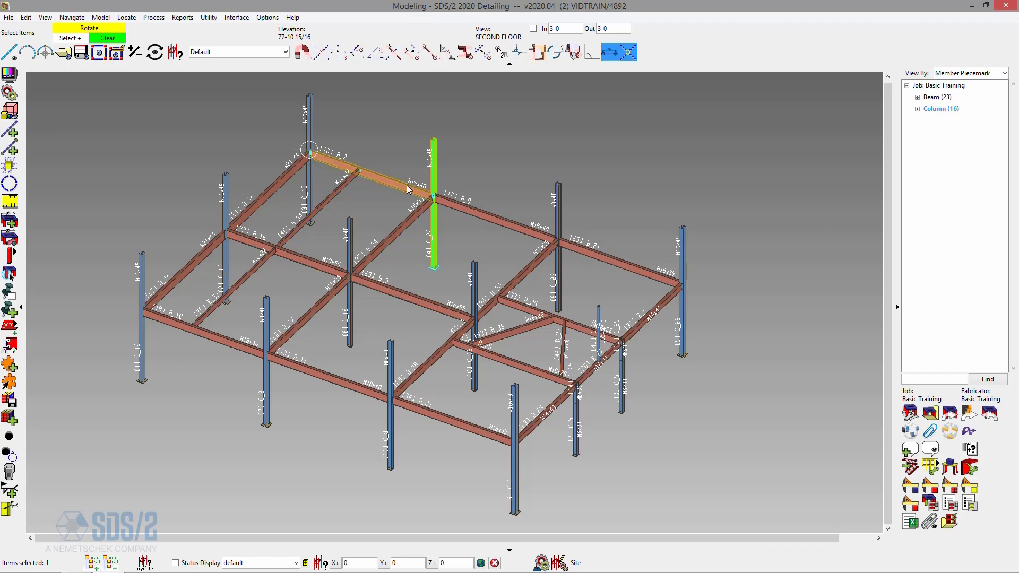
left_click(371, 174)
left_click(395, 233)
left_click(451, 207)
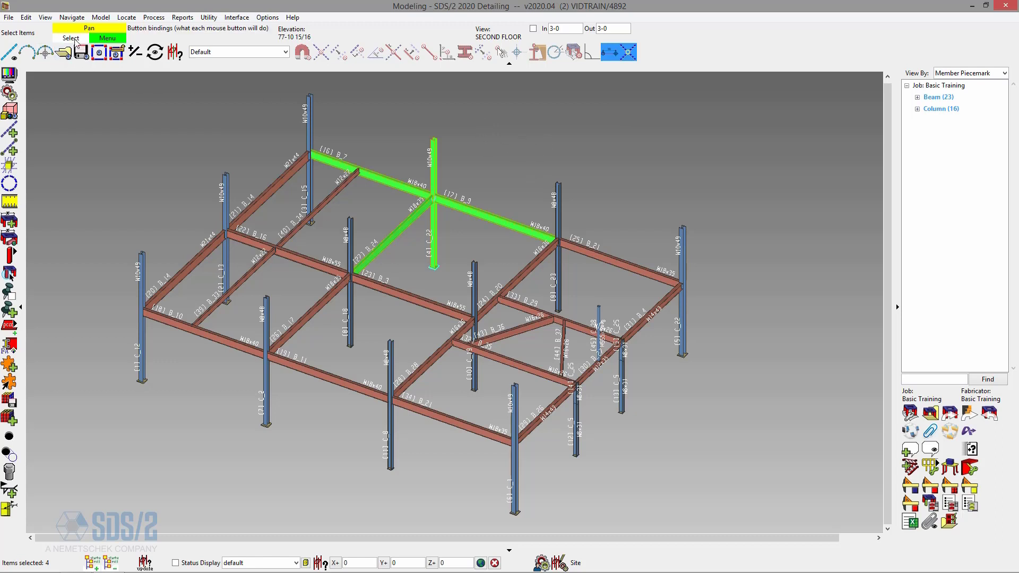
- Clear the four-member selection and bring it back with Restore Selection
left_click(487, 132)
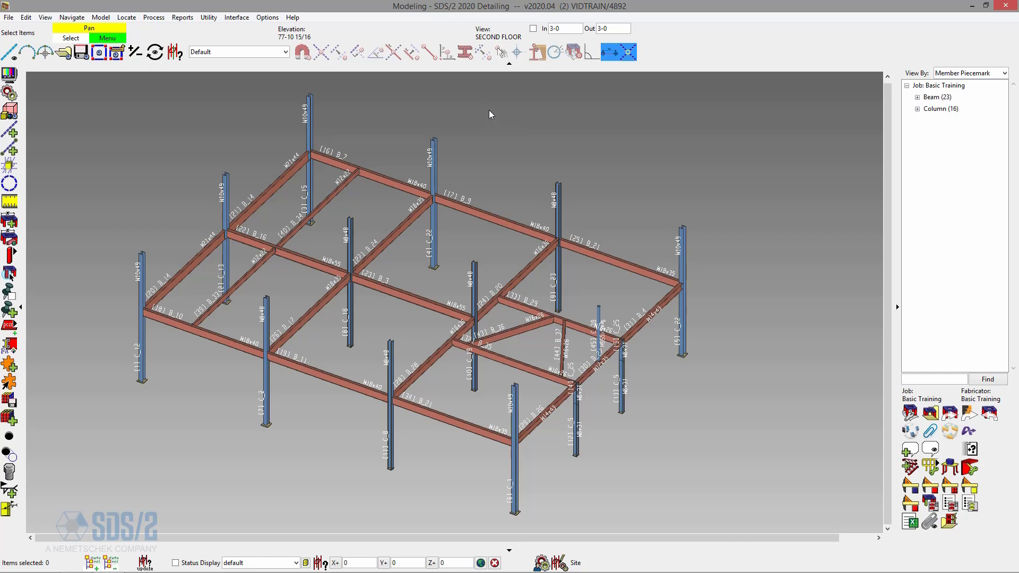
right_click(488, 110)
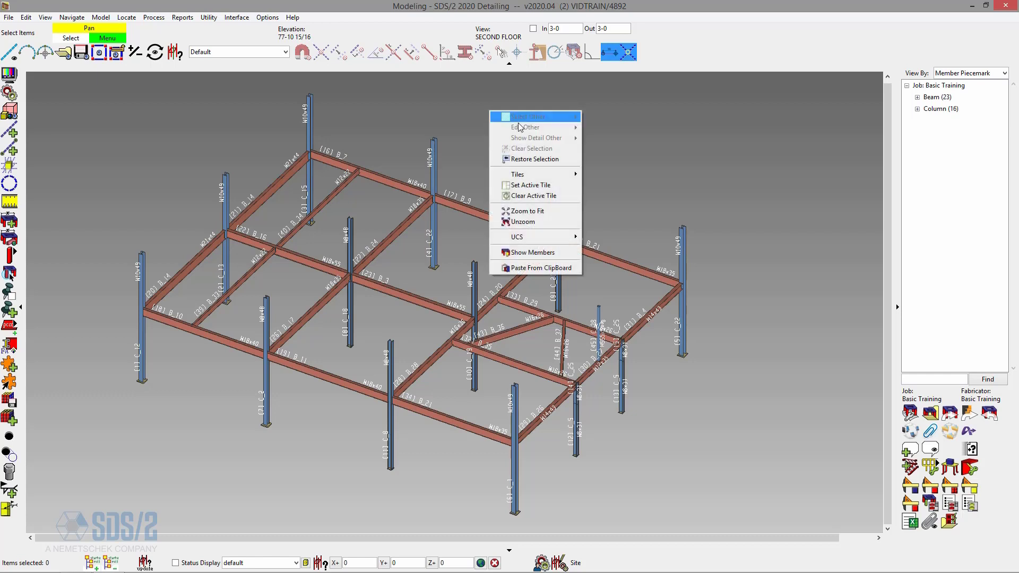
left_click(545, 161)
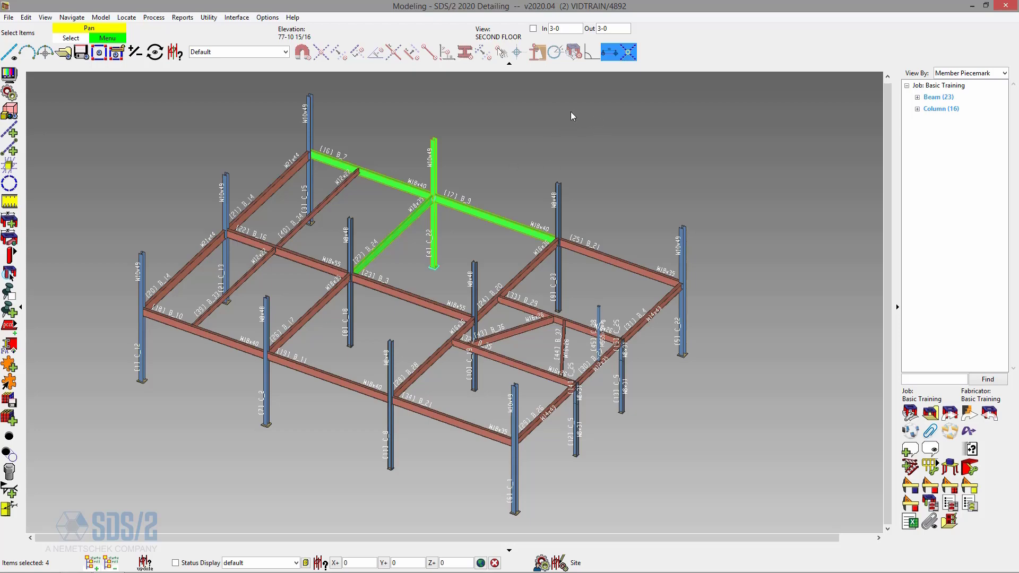
- Clear the member selection with Clear Selection while zoomed in close on the bolted connection at column [4] C_22
scroll(434, 200, "up", 10)
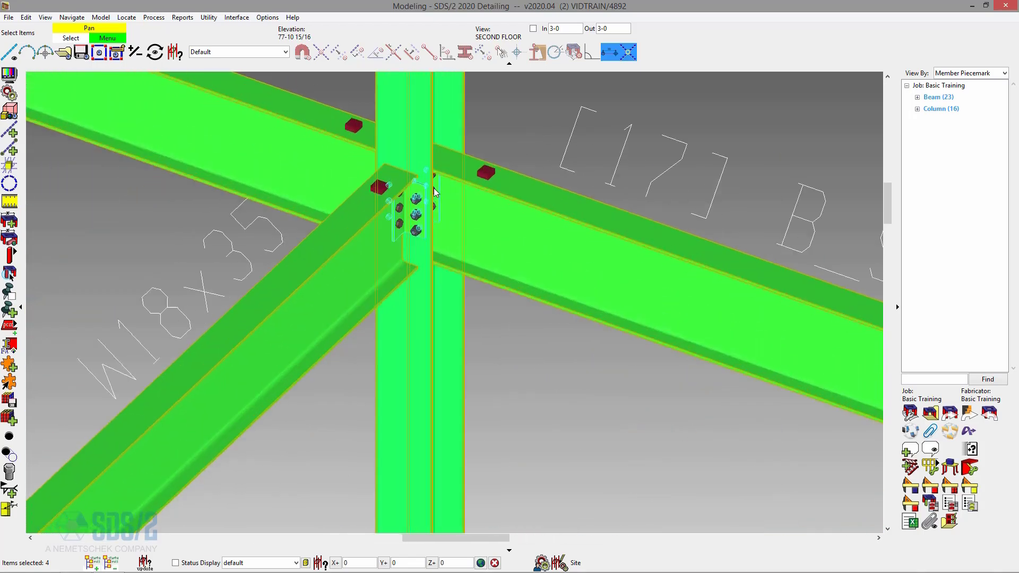
scroll(434, 188, "up", 10)
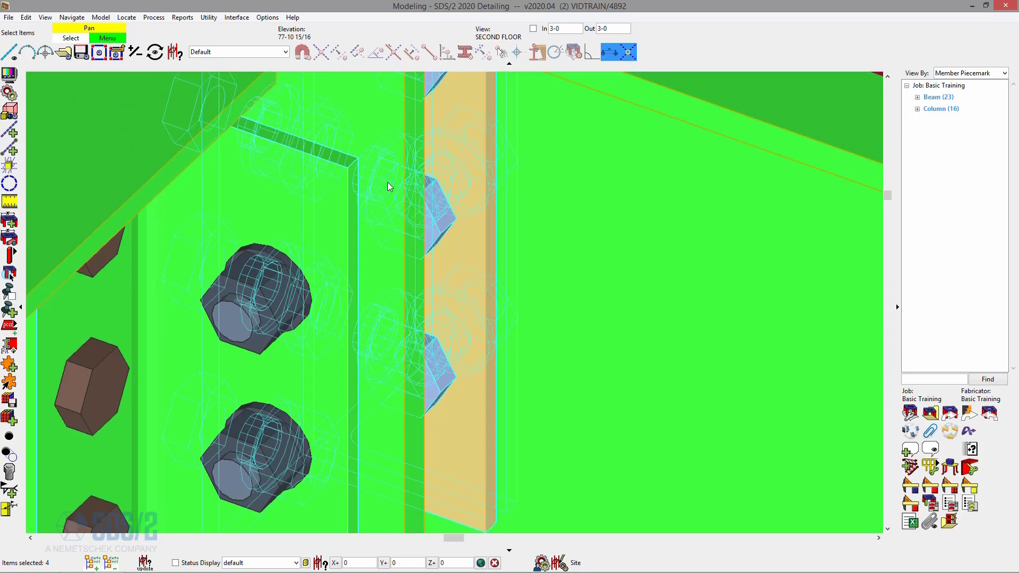
right_click(474, 120)
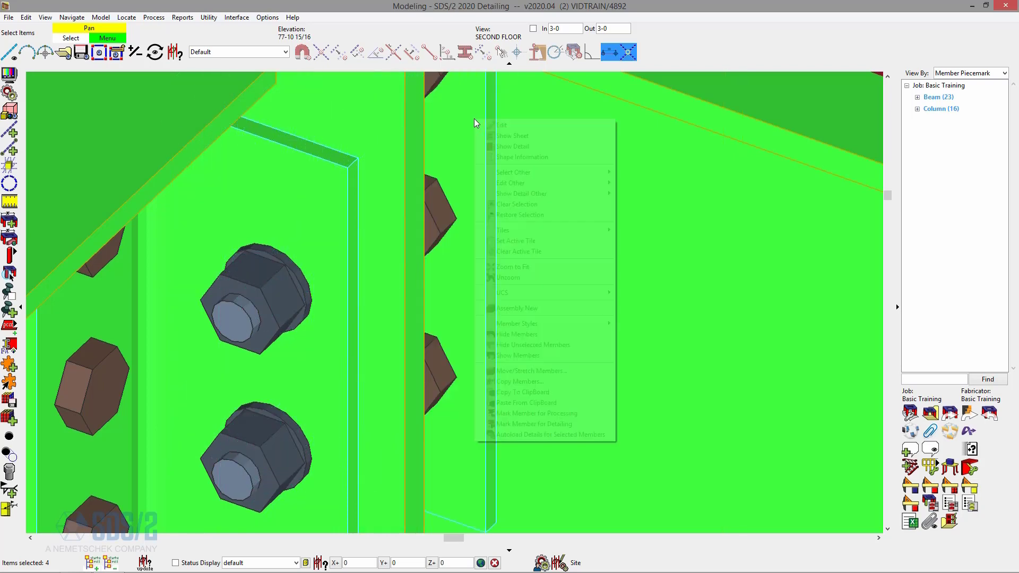
left_click(538, 205)
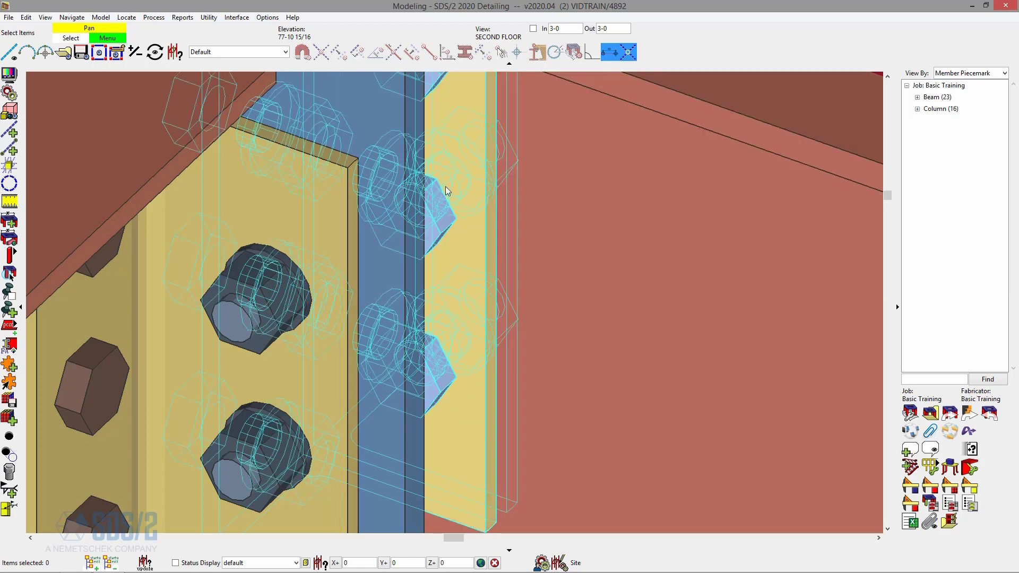
- Select column [4] C_22, its connected beams and connection material with a crossing window around the column's upper part
scroll(443, 191, "down", 3)
scroll(439, 199, "down", 6)
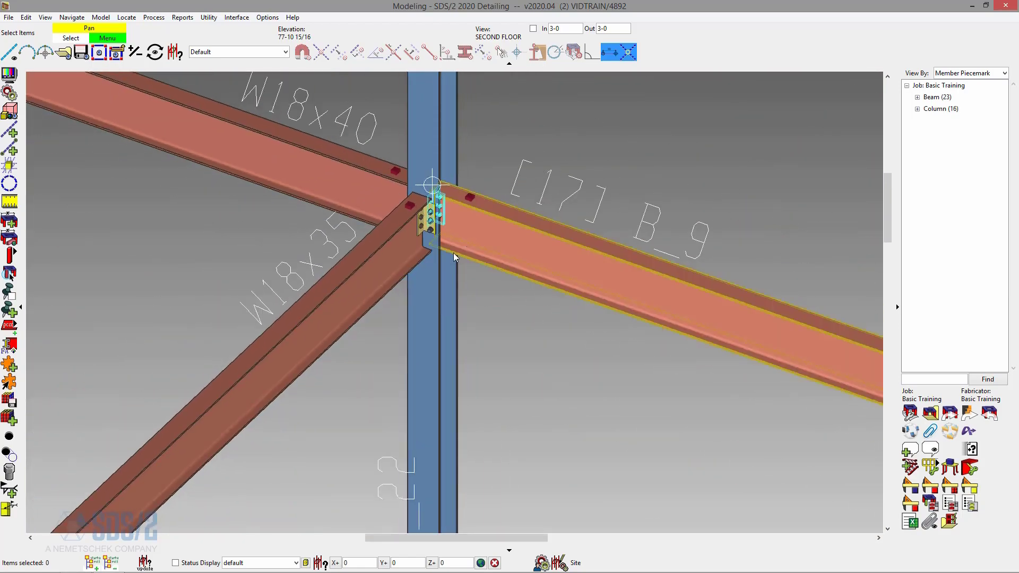
scroll(416, 199, "down", 8)
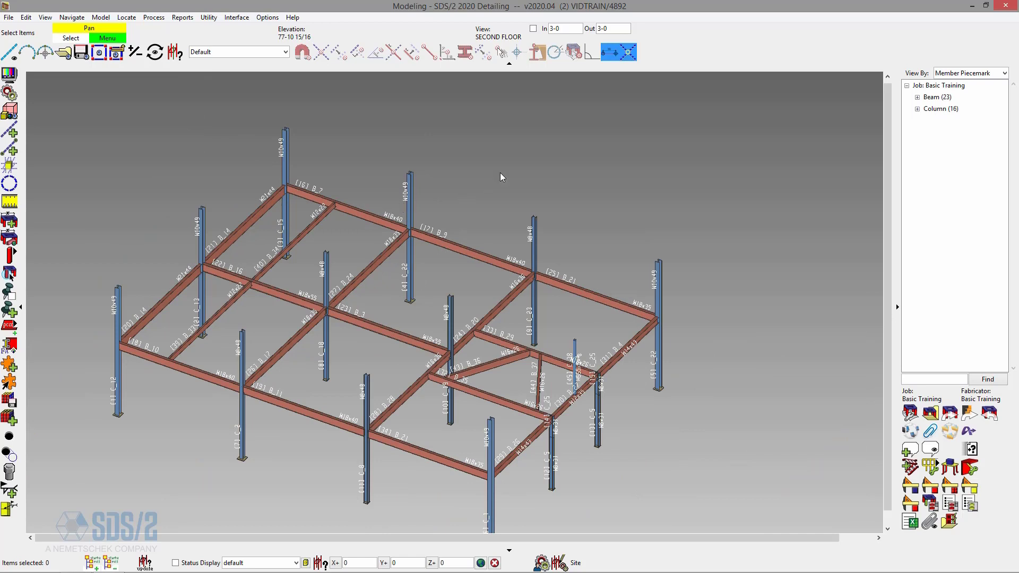
left_click_drag(493, 173, 352, 287)
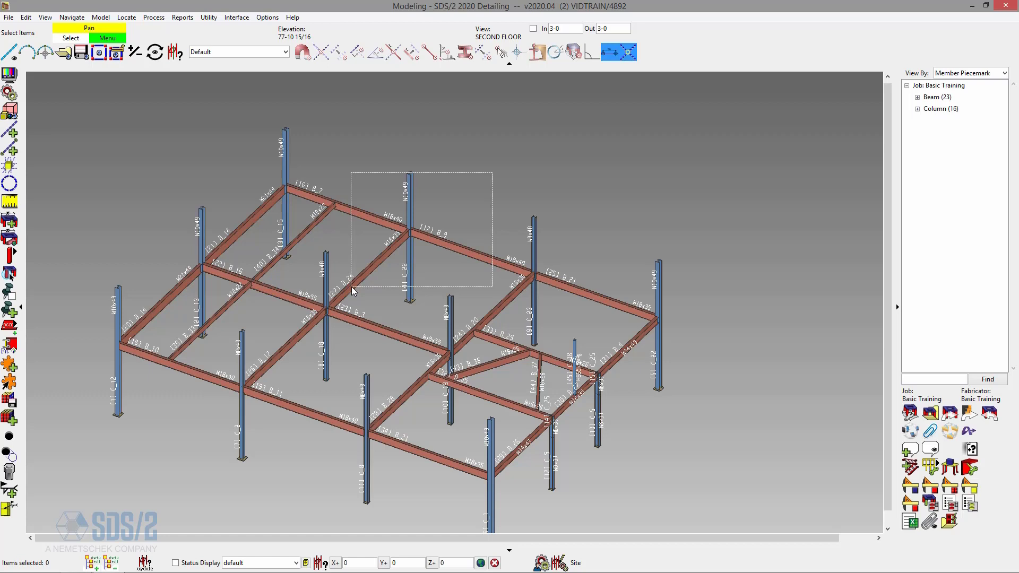
mouse_move(352, 286)
left_mouse_down()
mouse_move(473, 183)
mouse_move(373, 241)
mouse_move(349, 272)
left_mouse_up()
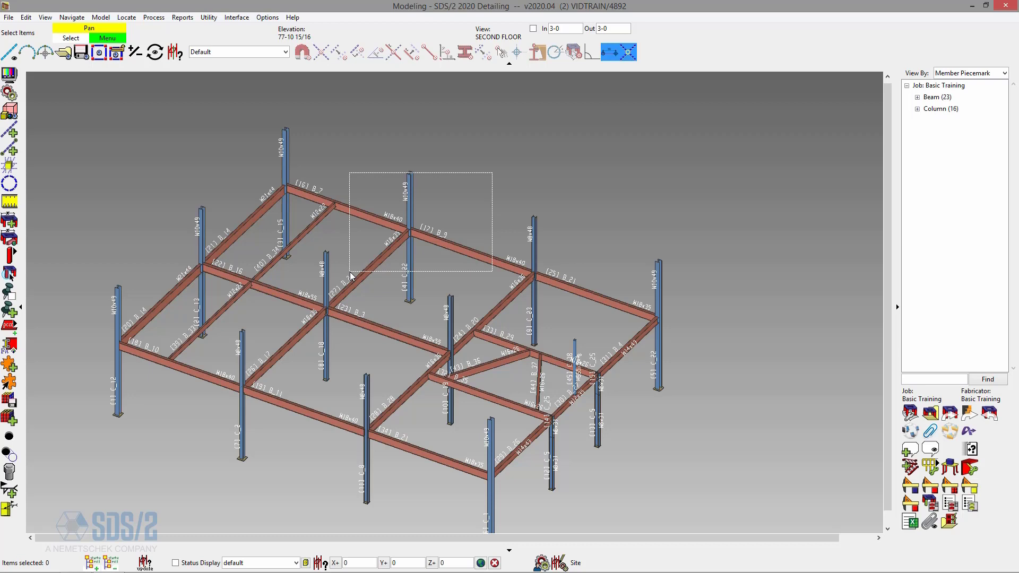
left_click_drag(349, 272, 352, 273)
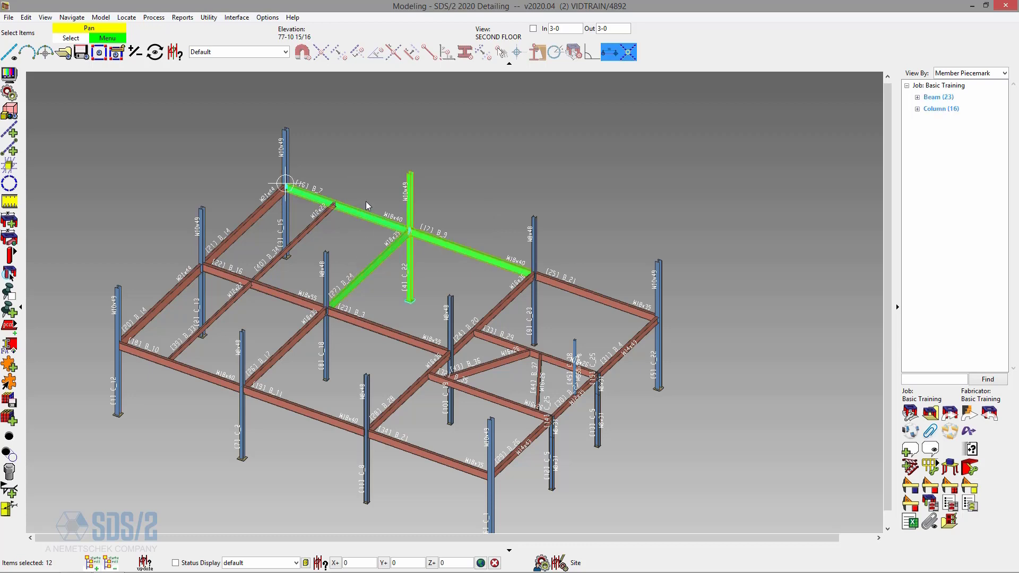
- Draw an enclosing selection window around the beam connection at column [4] C_22 to pick only items completely inside it
left_click_drag(353, 164, 475, 275)
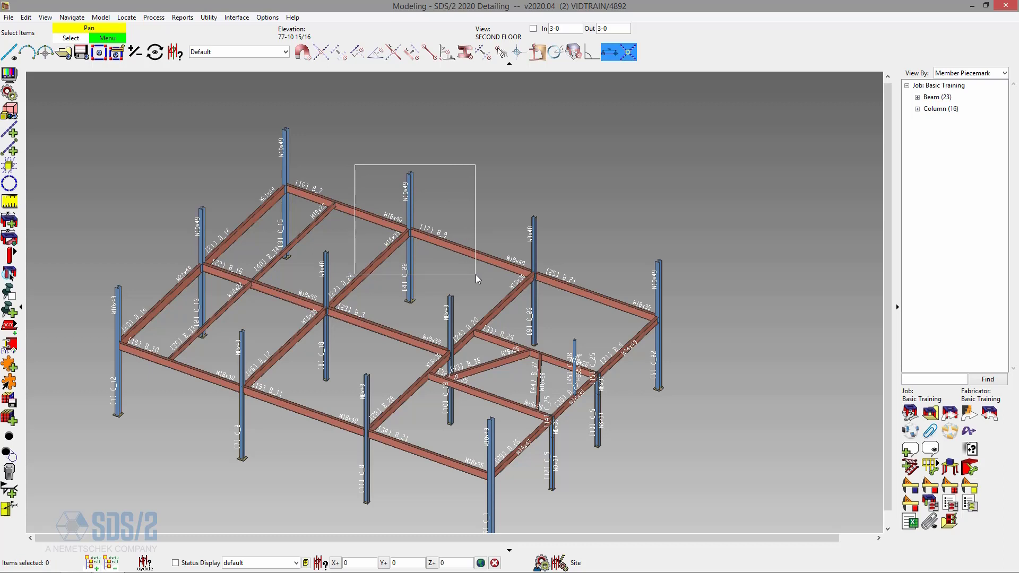
left_click_drag(476, 275, 476, 276)
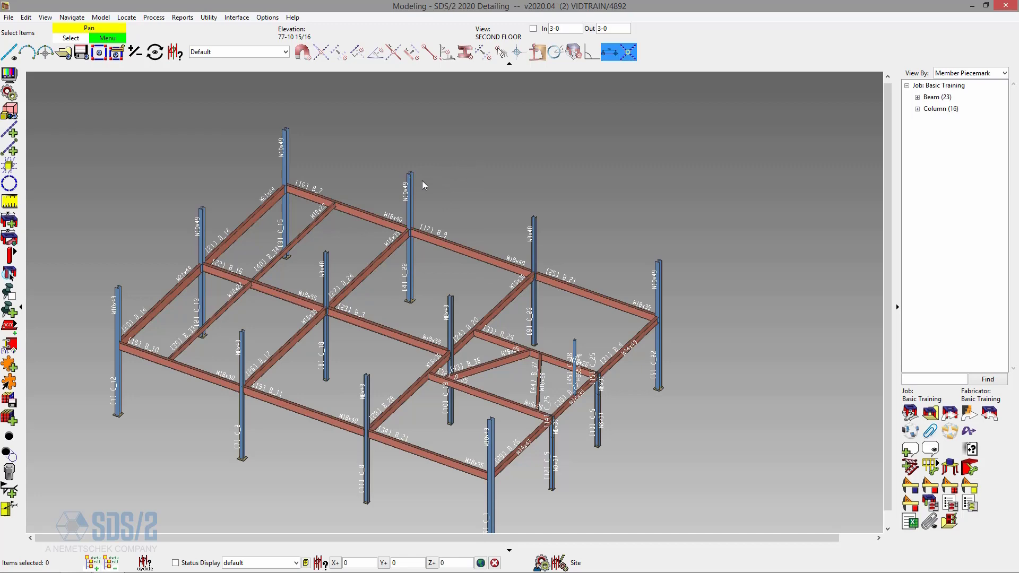
- Examine the upper part of column [4] C_22 and its surrounding framing at several zoom levels
scroll(416, 183, "down", 4)
scroll(411, 183, "up", 5)
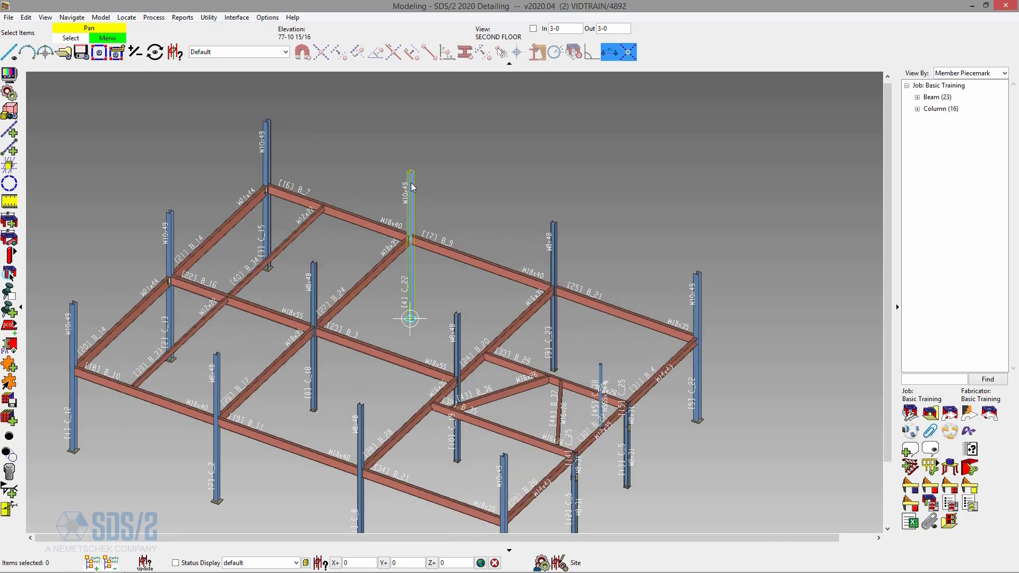
scroll(412, 186, "down", 4)
scroll(410, 183, "up", 7)
scroll(410, 182, "down", 5)
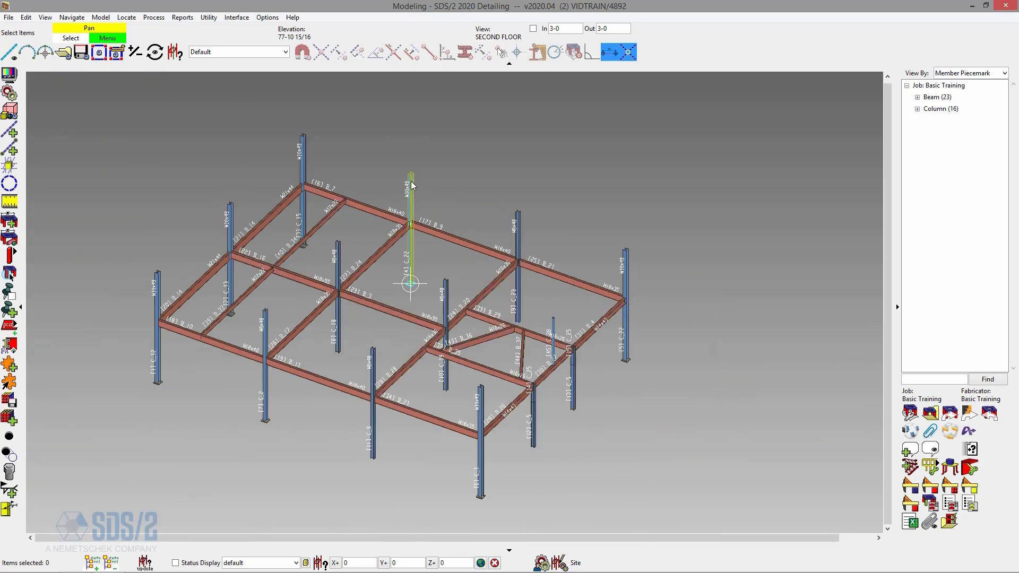
scroll(411, 181, "down", 2)
scroll(411, 181, "up", 8)
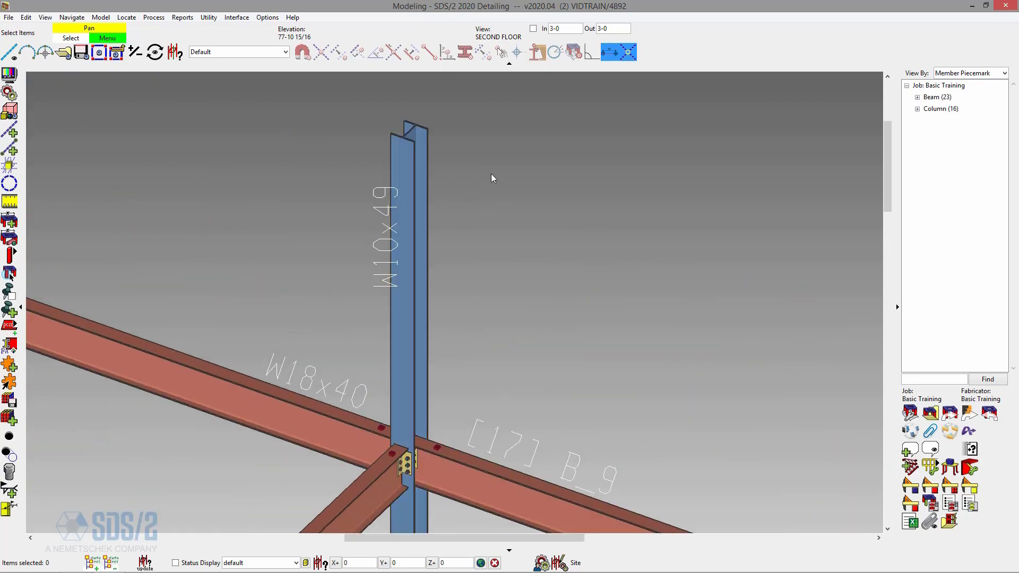
scroll(429, 182, "down", 6)
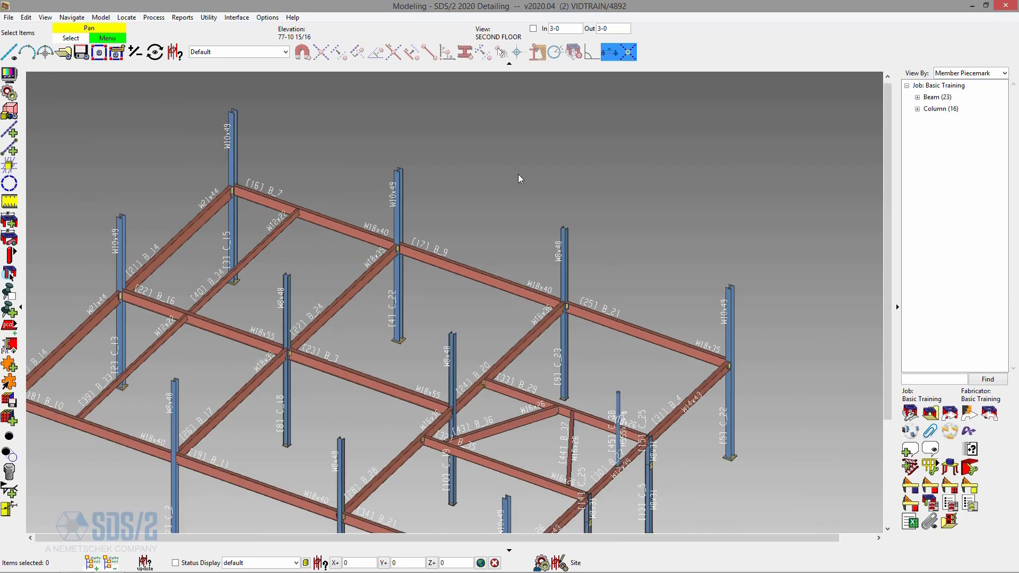
- Inspect the bolted connection of beam [31] B_4 to column [5] C_22 up close and return to the overall frame
scroll(720, 143, "down", 1)
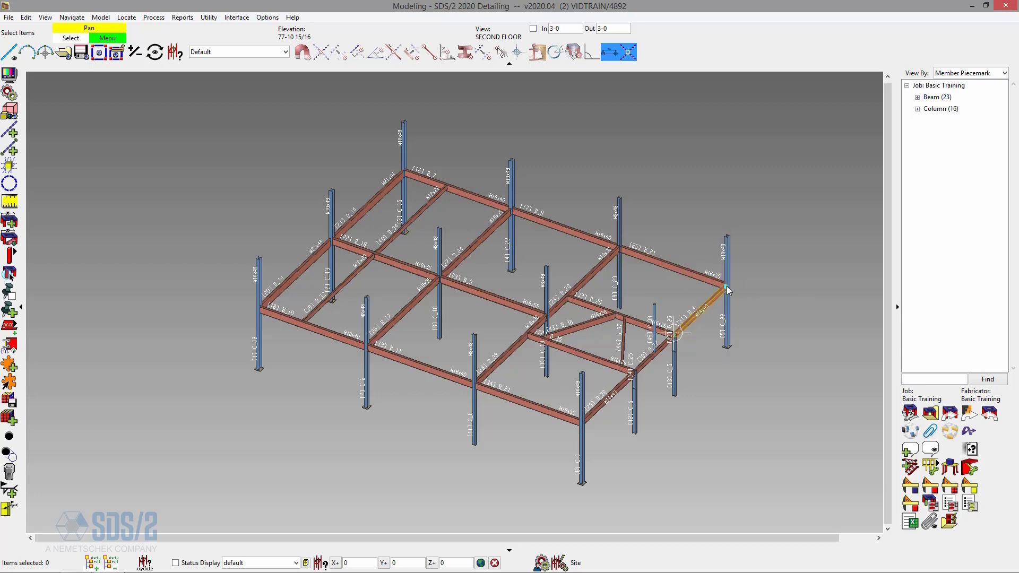
scroll(727, 287, "up", 5)
scroll(727, 286, "up", 5)
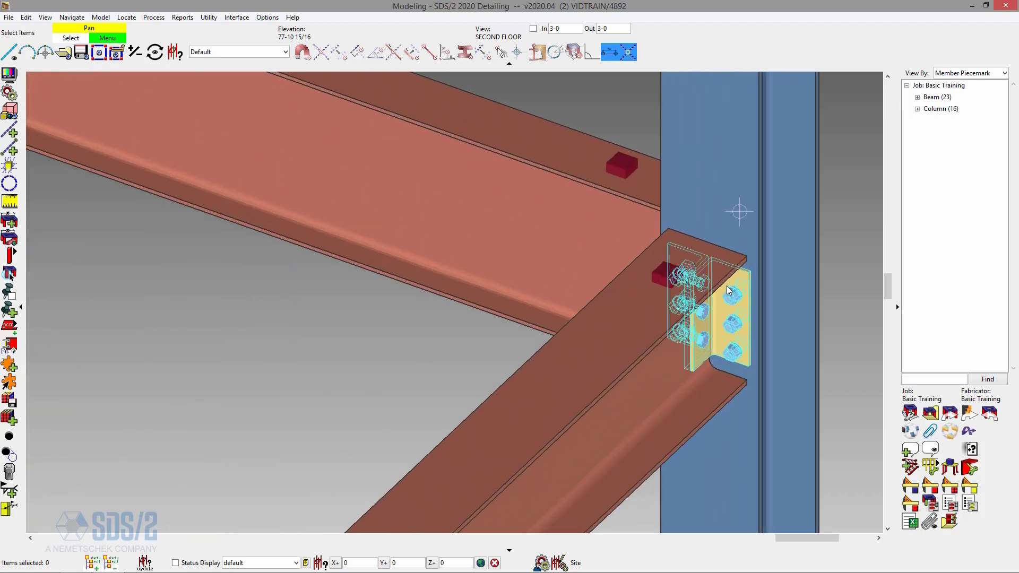
scroll(727, 285, "down", 10)
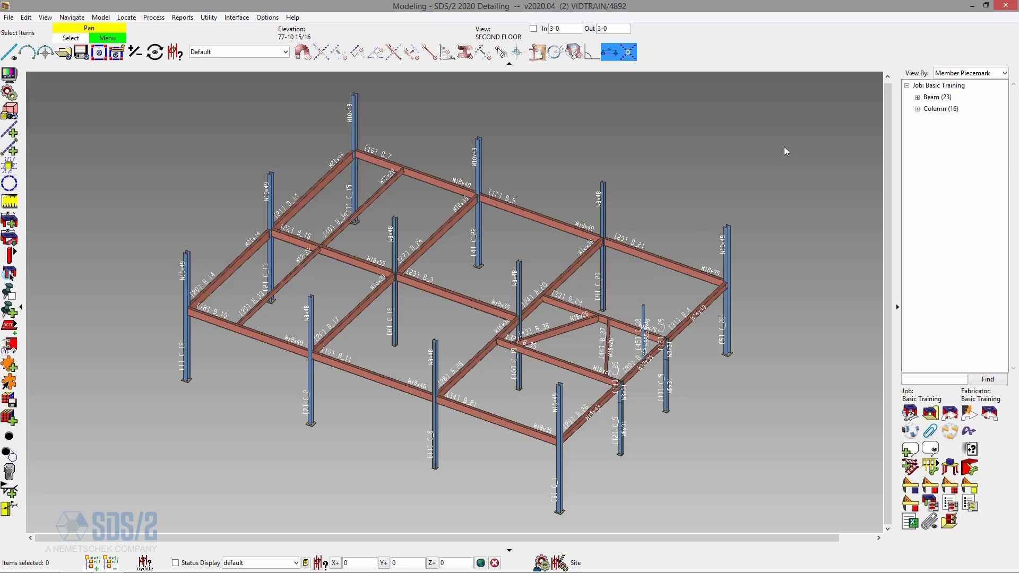
- Examine the whole frame at far and near zoom, then the connections of beam [16] B_7 at column [3] C_15
scroll(771, 144, "down", 10)
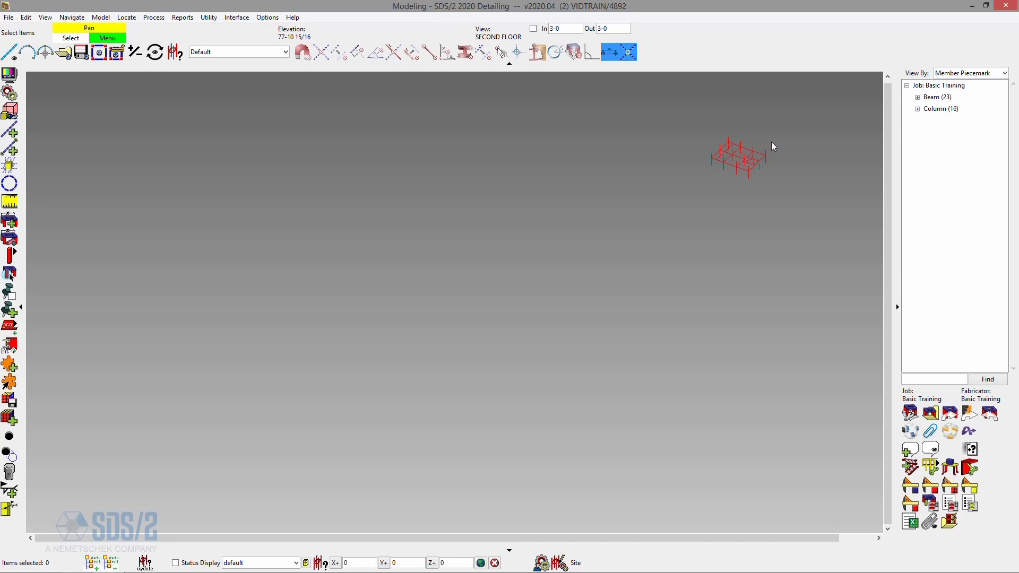
scroll(772, 141, "up", 10)
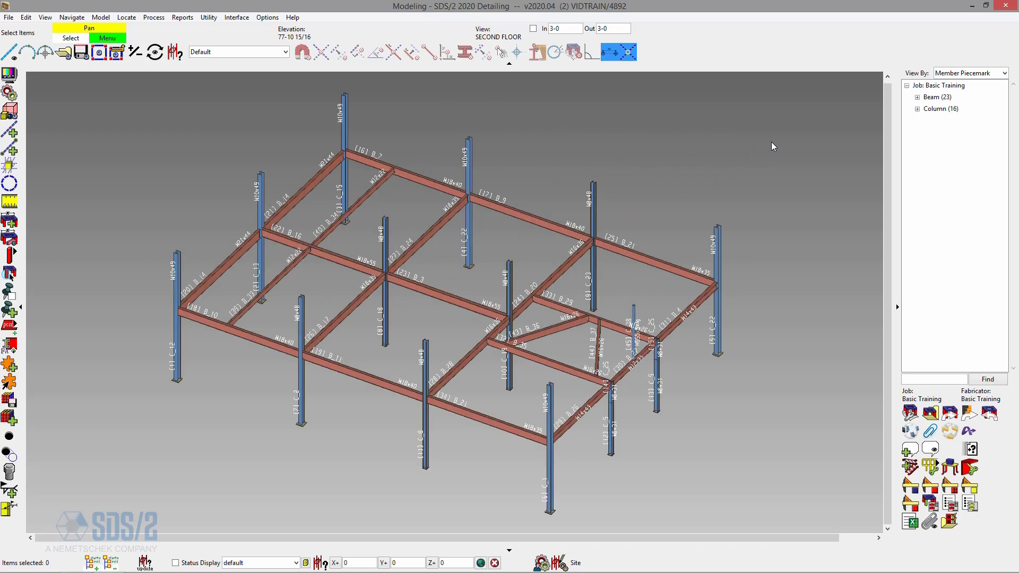
scroll(41, 91, "down", 10)
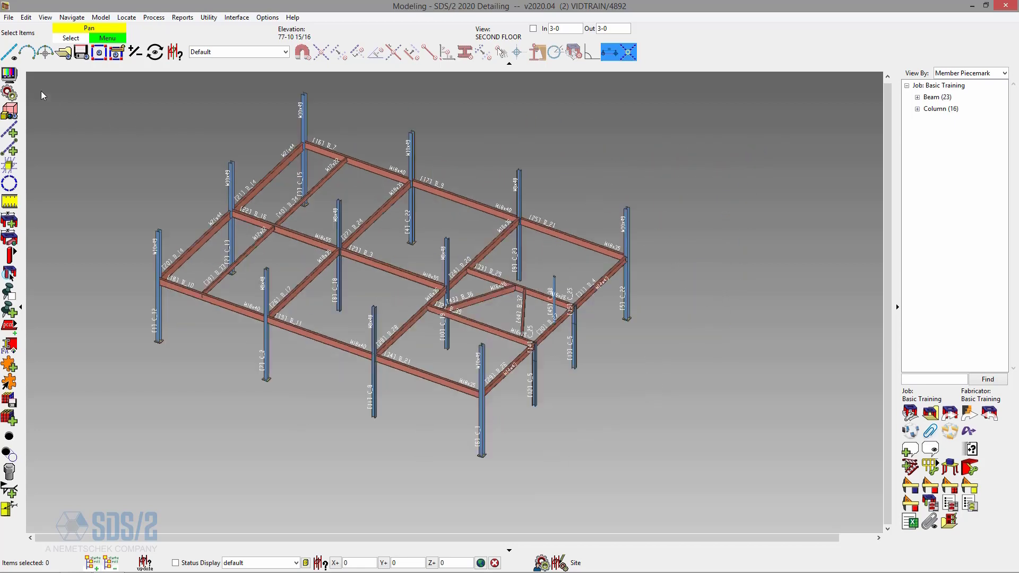
scroll(40, 90, "up", 5)
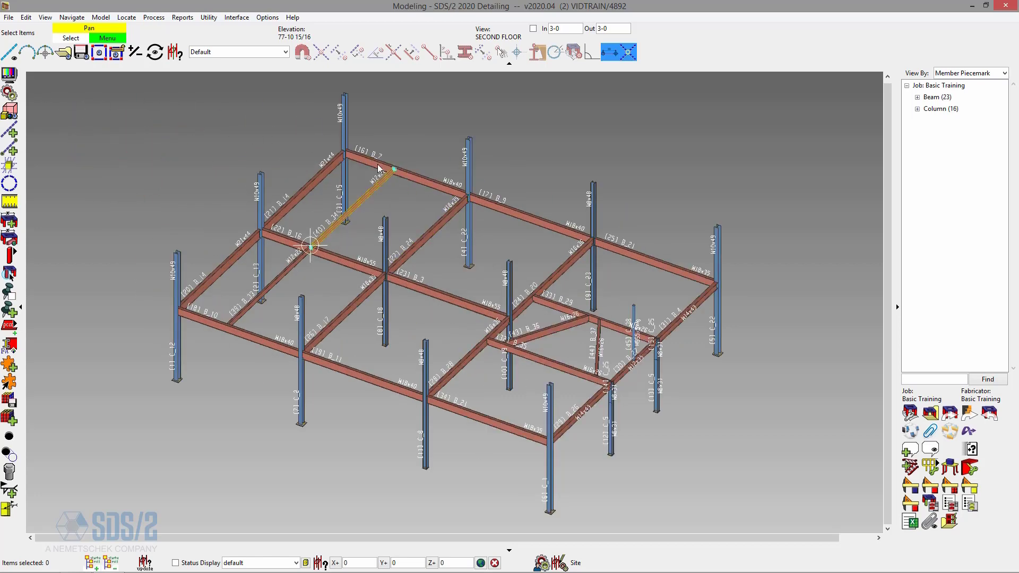
scroll(336, 147, "up", 8)
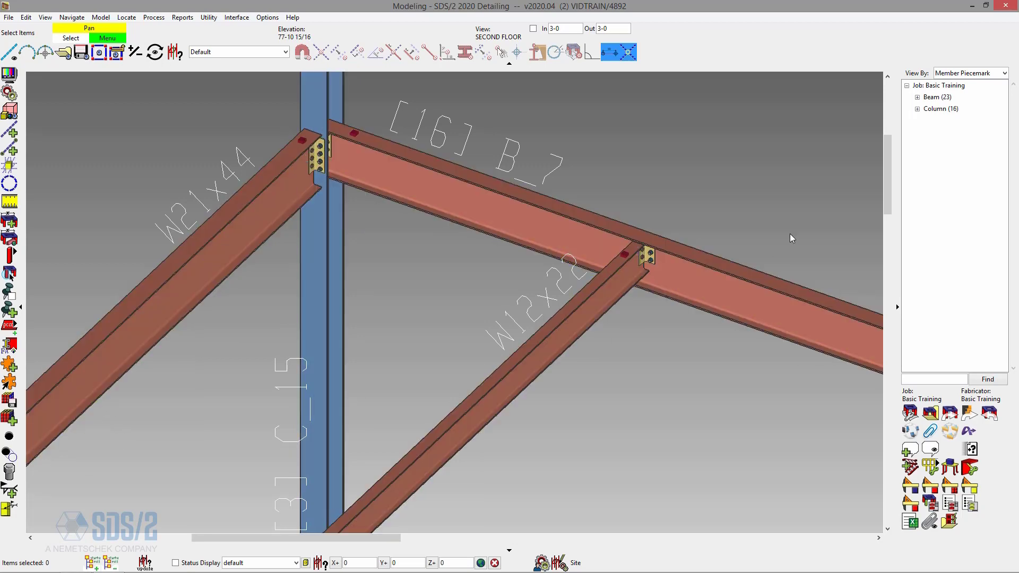
scroll(860, 158, "down", 5)
scroll(844, 139, "down", 2)
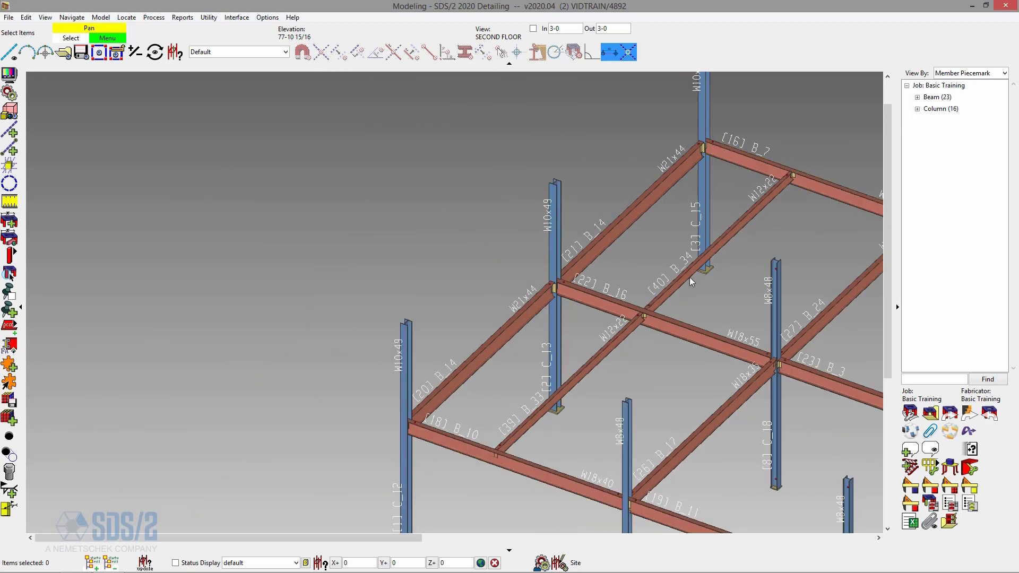
- Inspect the beam connections at columns [1] C_12 and [3] C_15 up close and return to the overall frame
scroll(409, 420, "up", 3)
scroll(174, 384, "down", 6)
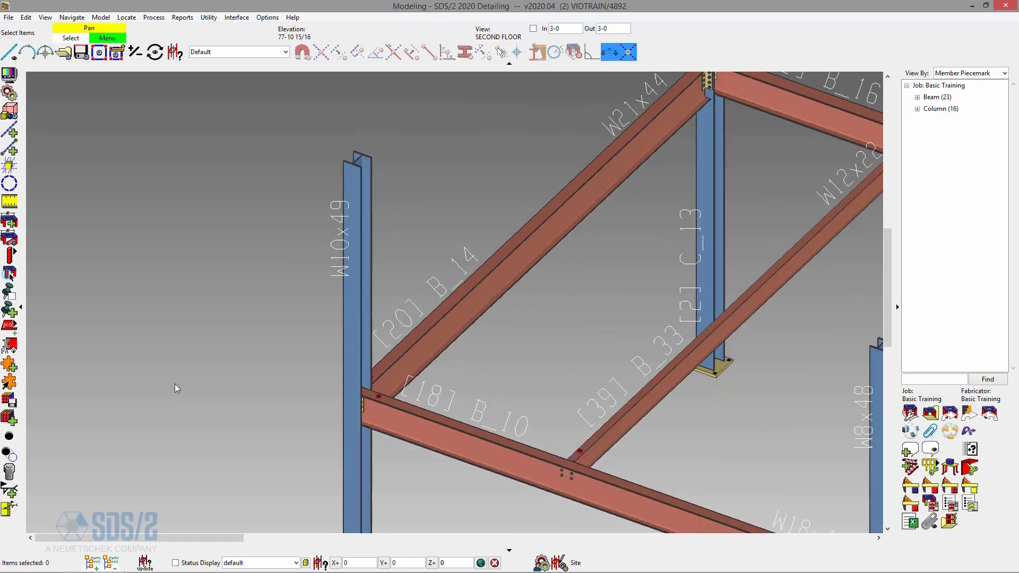
scroll(422, 210, "up", 5)
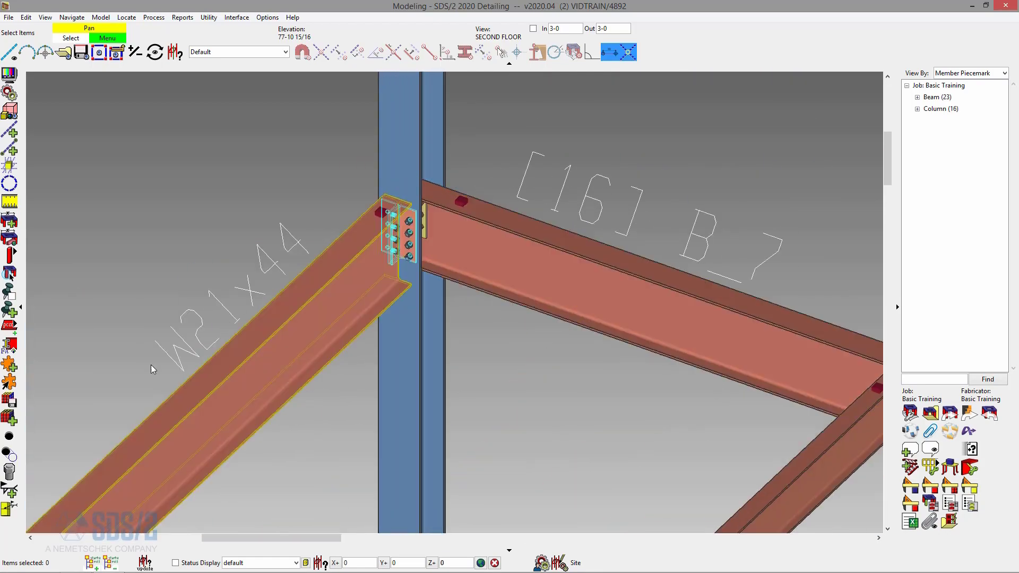
scroll(60, 520, "down", 10)
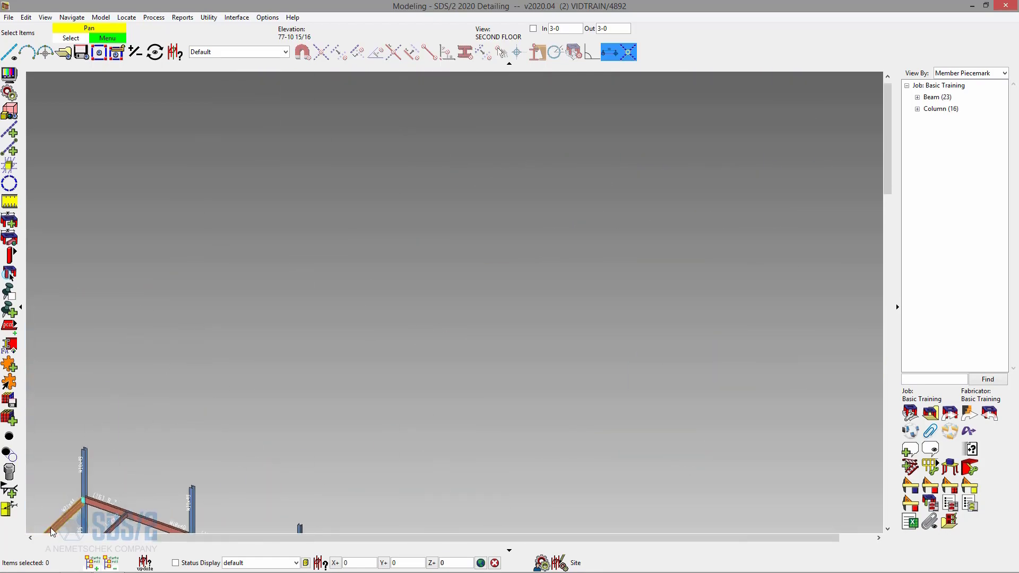
scroll(50, 527, "up", 10)
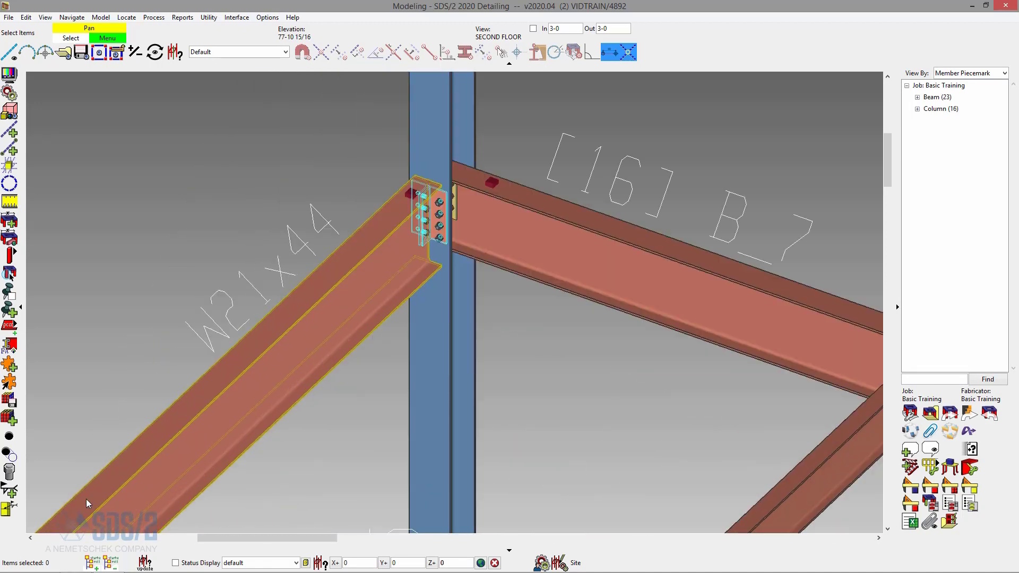
scroll(852, 101, "down", 6)
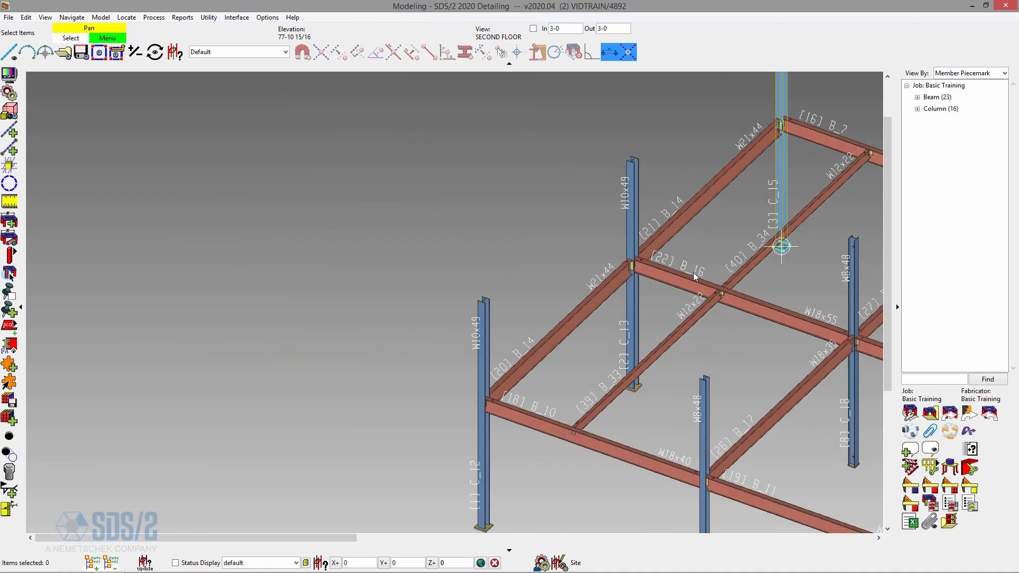
scroll(495, 397, "up", 5)
scroll(495, 397, "down", 8)
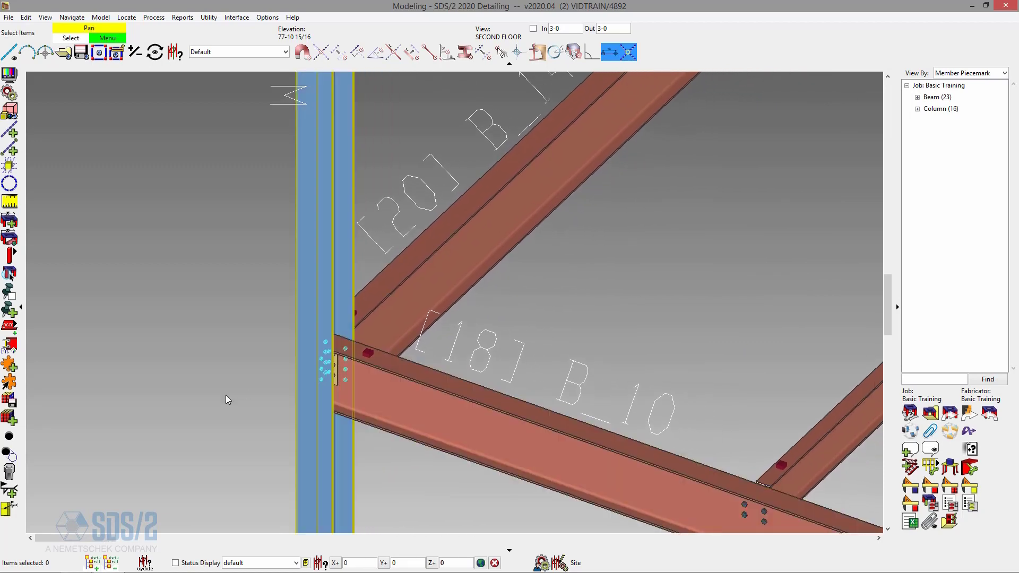
scroll(480, 273, "down", 3)
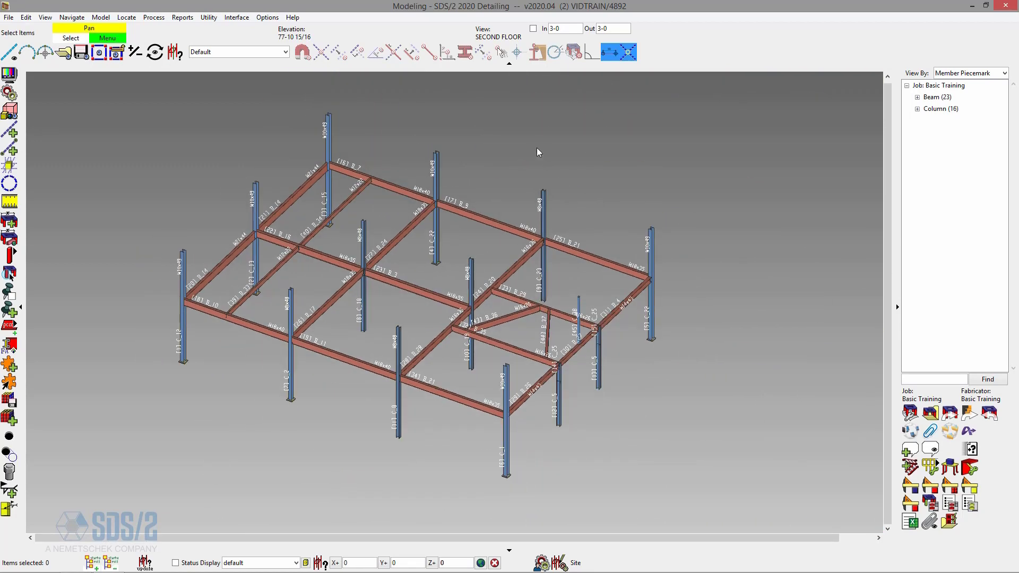
- Rotate the frame to different viewing angles and inspect the connection of beam [17] B_9 at column [4] C_22
key("shift")
middle_click_drag(791, 122, 825, 109)
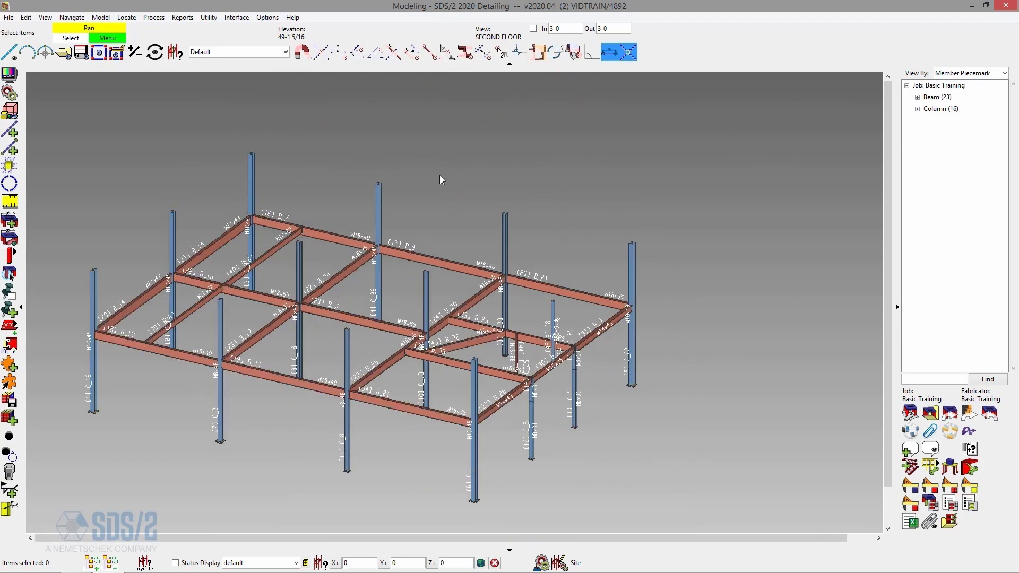
scroll(380, 231, "up", 5)
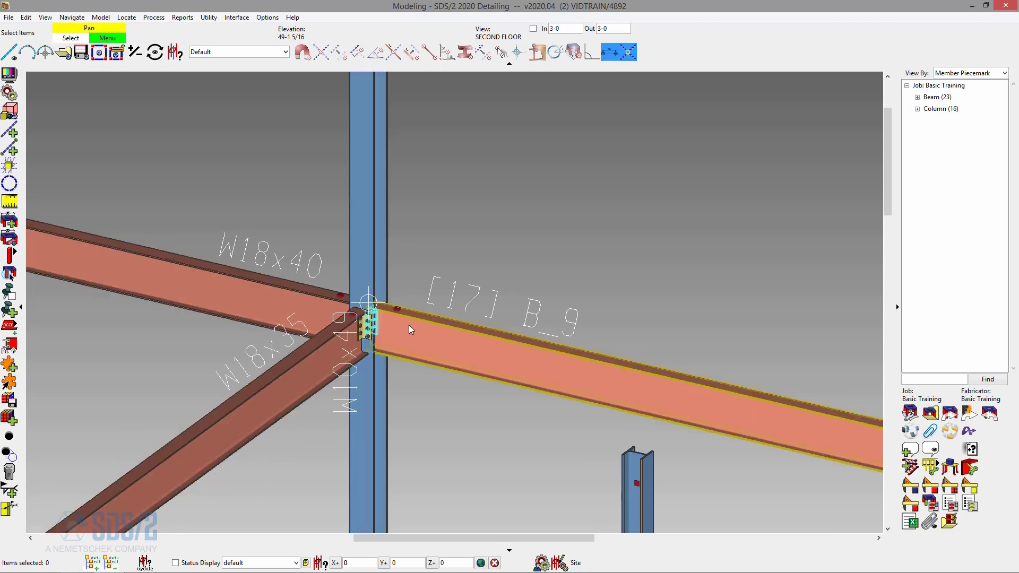
scroll(367, 214, "down", 6)
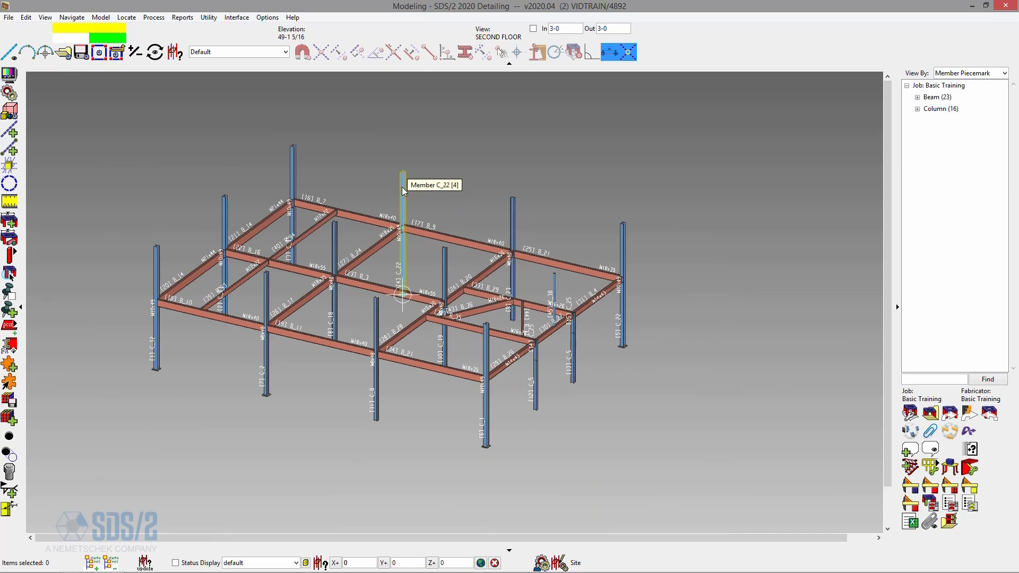
mouse_move(402, 191)
middle_mouse_down("shift")
mouse_move(899, 212)
mouse_move(345, 201)
mouse_move(418, 198)
middle_mouse_up("shift")
middle_click_drag(638, 224, 607, 230, "shift")
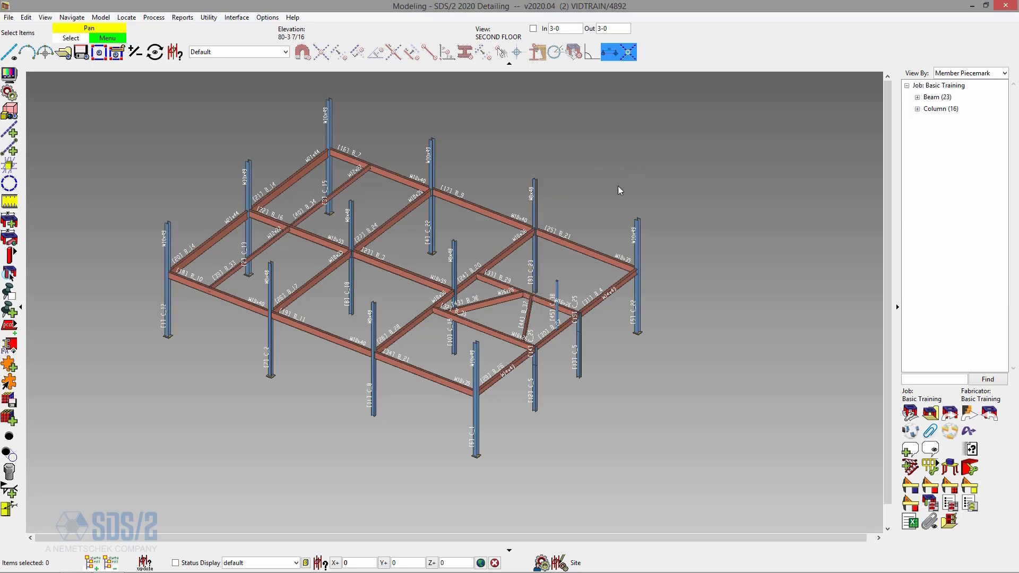
- Examine the bolted beam-to-column connection angles up close from different sides
scroll(520, 225, "up", 5)
scroll(517, 222, "up", 6)
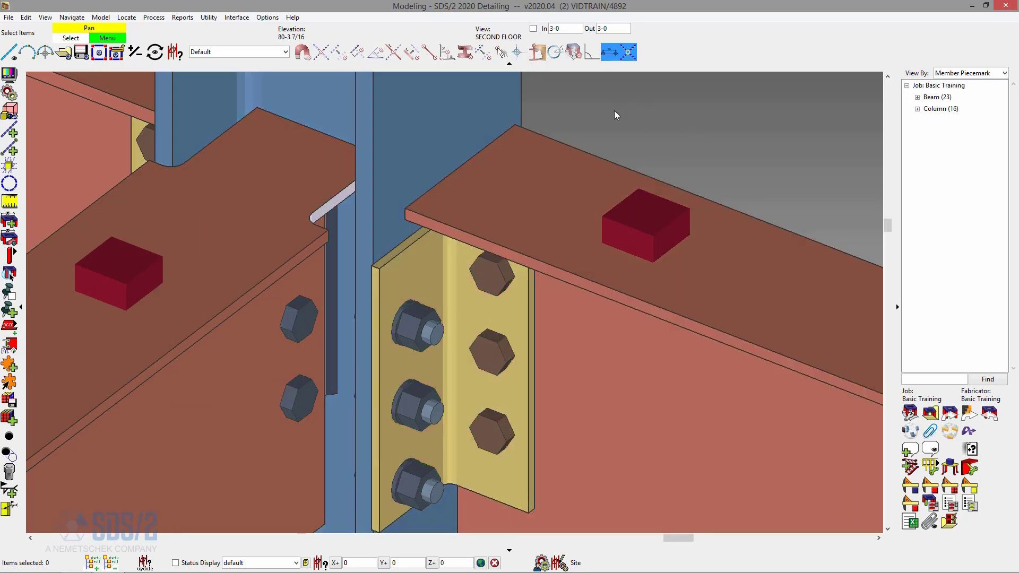
mouse_move(573, 110)
middle_mouse_down()
mouse_move(584, 106)
mouse_move(575, 125)
mouse_move(575, 114)
mouse_move(517, 109)
mouse_move(573, 126)
mouse_move(550, 104)
mouse_move(564, 105)
mouse_move(568, 118)
mouse_move(573, 107)
mouse_move(562, 105)
mouse_move(591, 104)
mouse_move(562, 107)
mouse_move(574, 105)
middle_mouse_up()
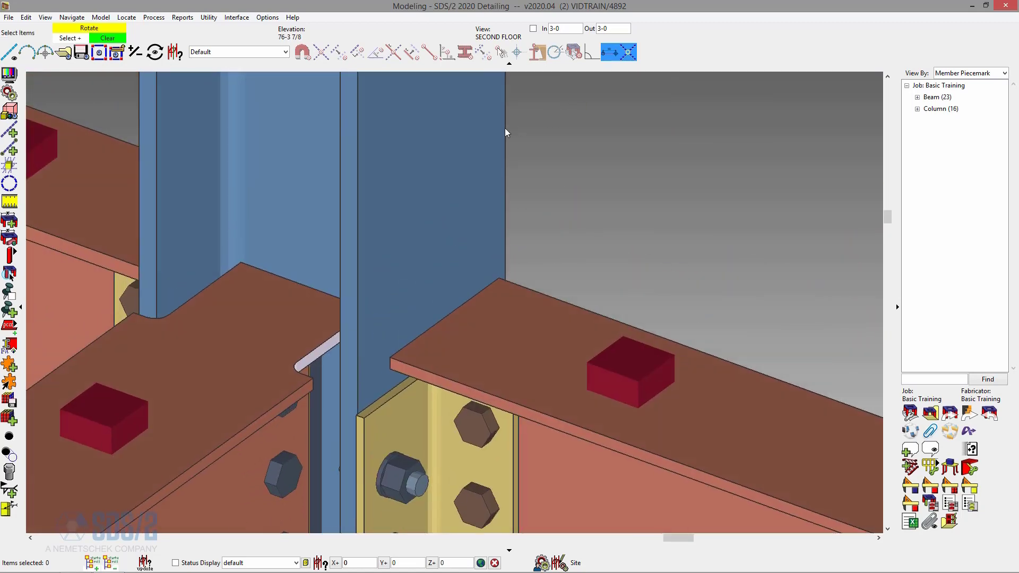
middle_click_drag(321, 172, 658, 155)
scroll(552, 111, "down", 5)
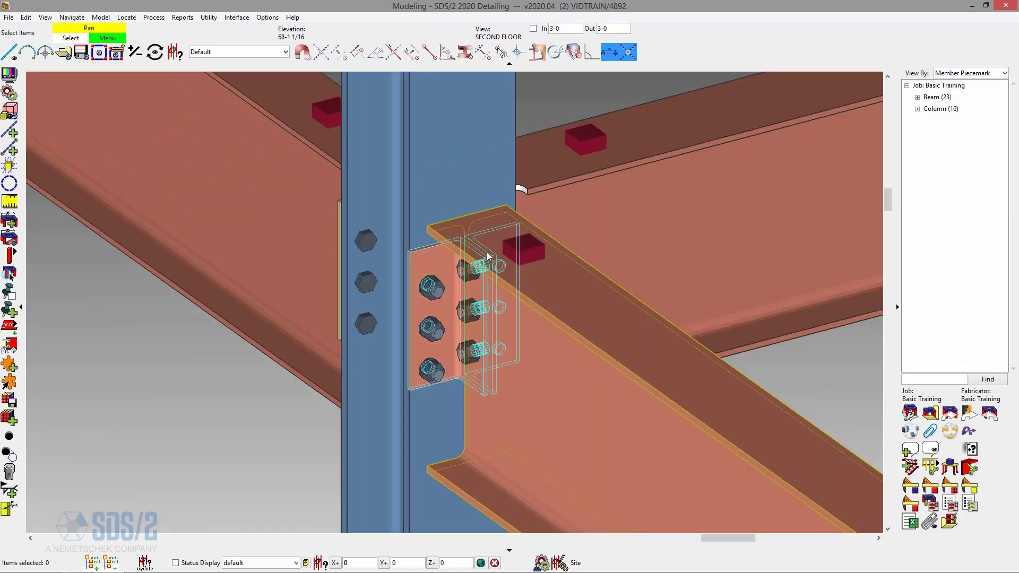
scroll(488, 252, "up", 6)
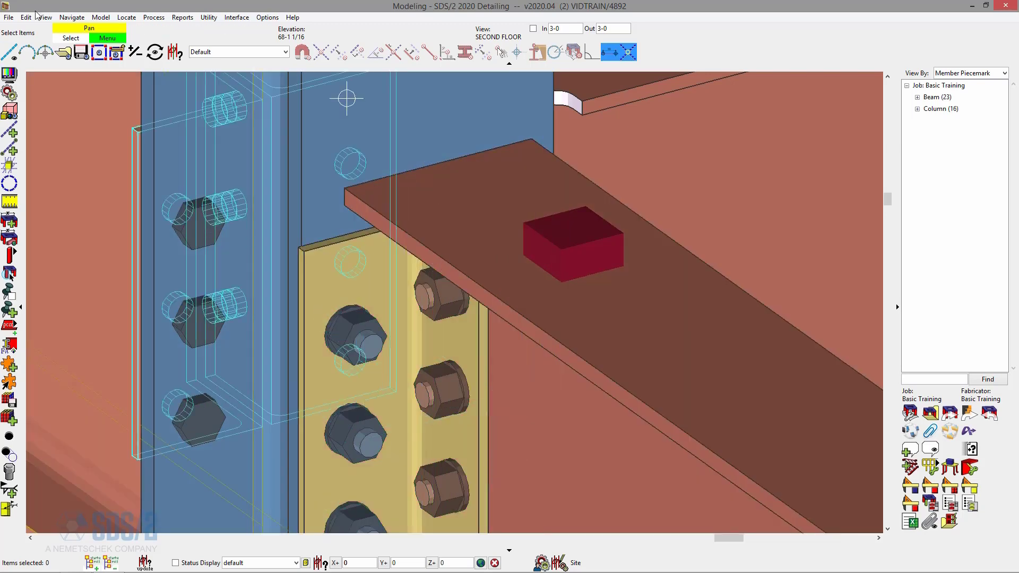
- Undo the last view change
left_click(45, 18)
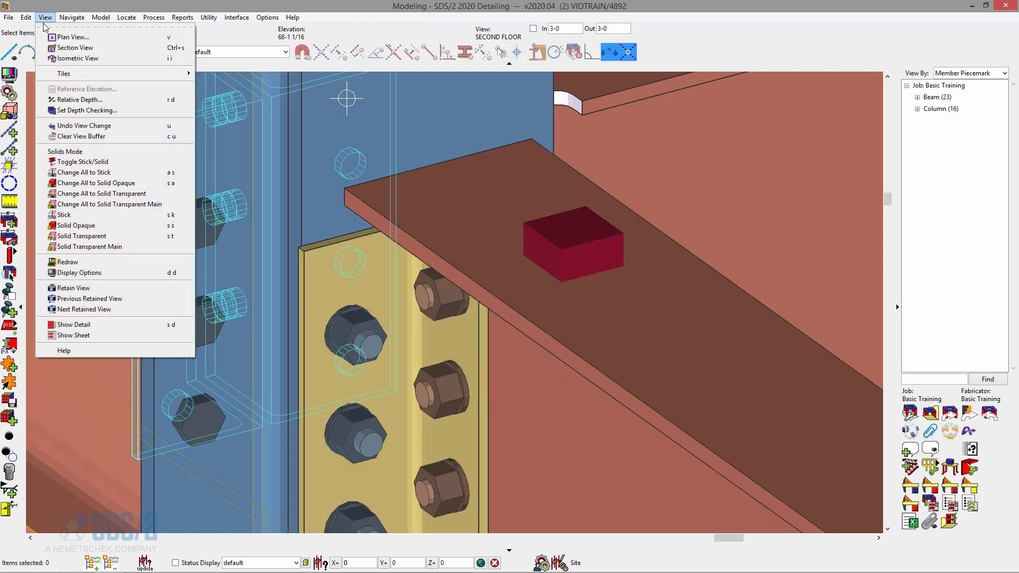
left_click(174, 126)
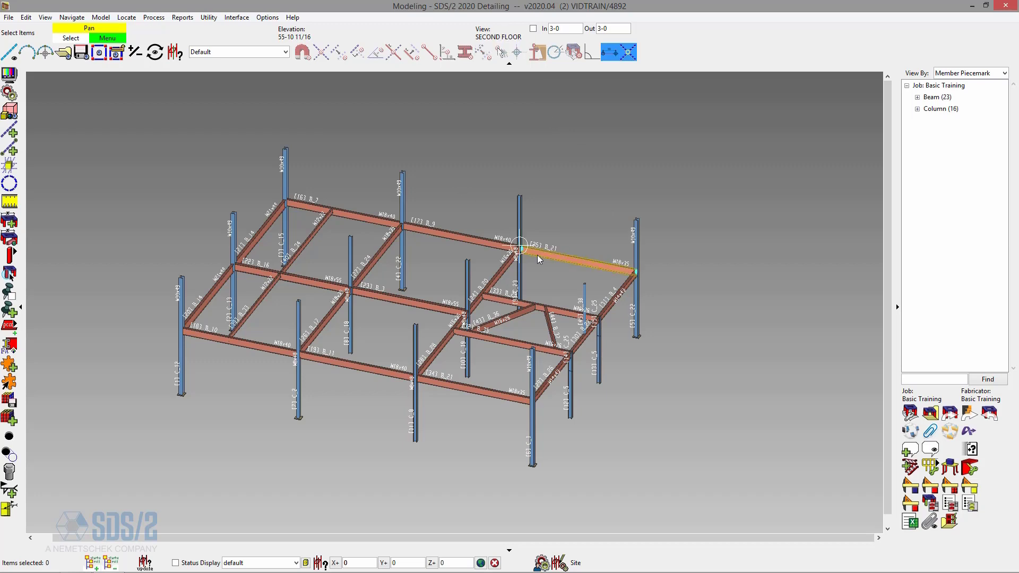
- Select beam [25] B_21 and change its member style to Stick
scroll(532, 245, "up", 3)
scroll(532, 245, "up", 3)
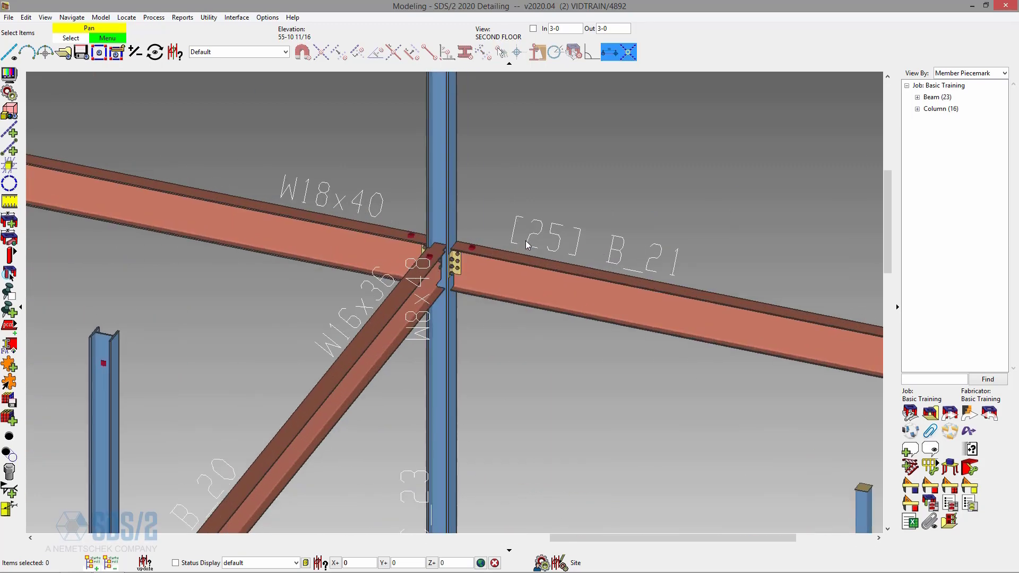
left_click(558, 262)
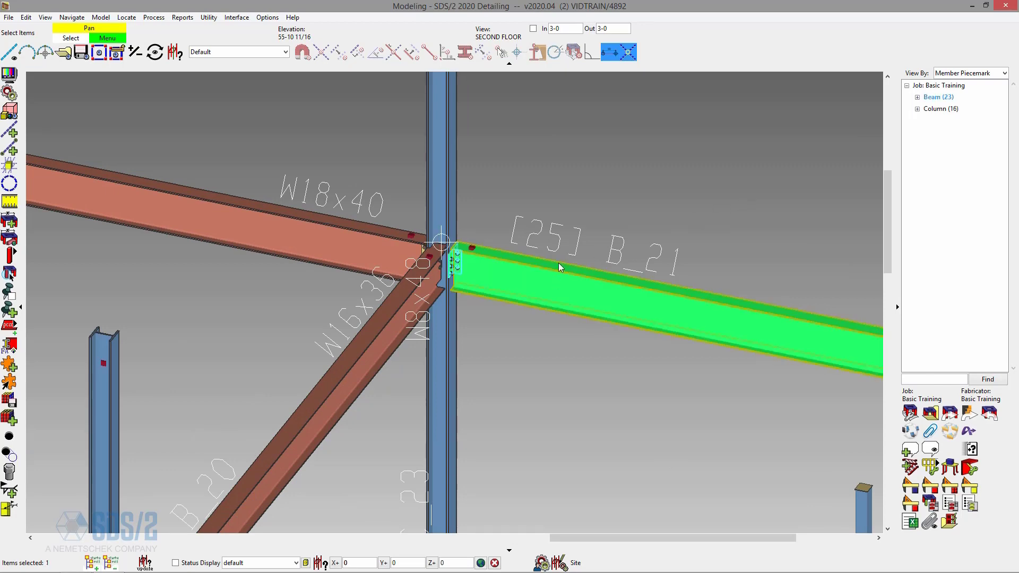
right_click(558, 263)
mouse_move(670, 400)
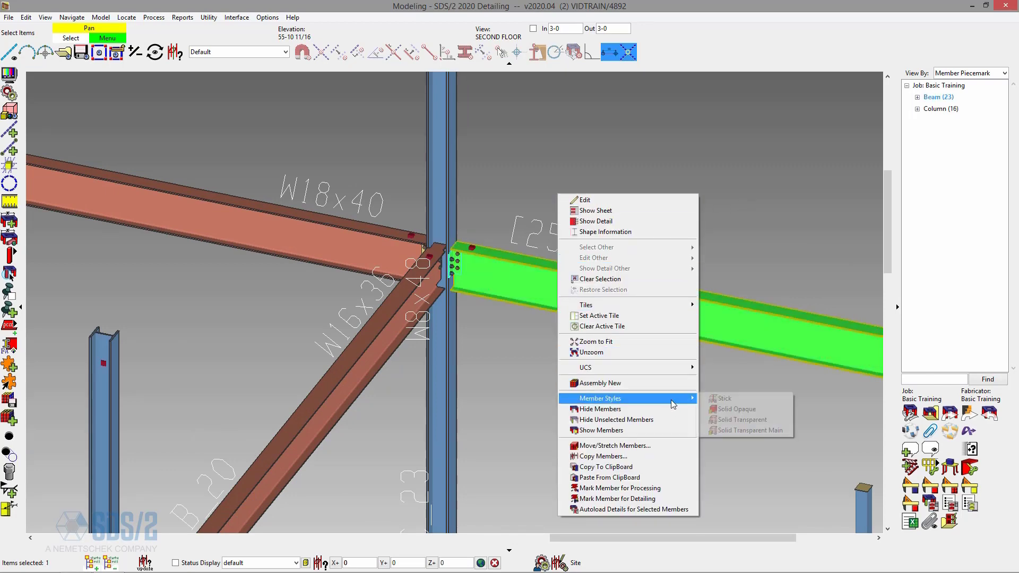
left_click(749, 396)
- Inspect the bolt holes in column [9] C_23 where beam [25] B_21 connects
scroll(446, 247, "up", 2)
scroll(445, 247, "up", 2)
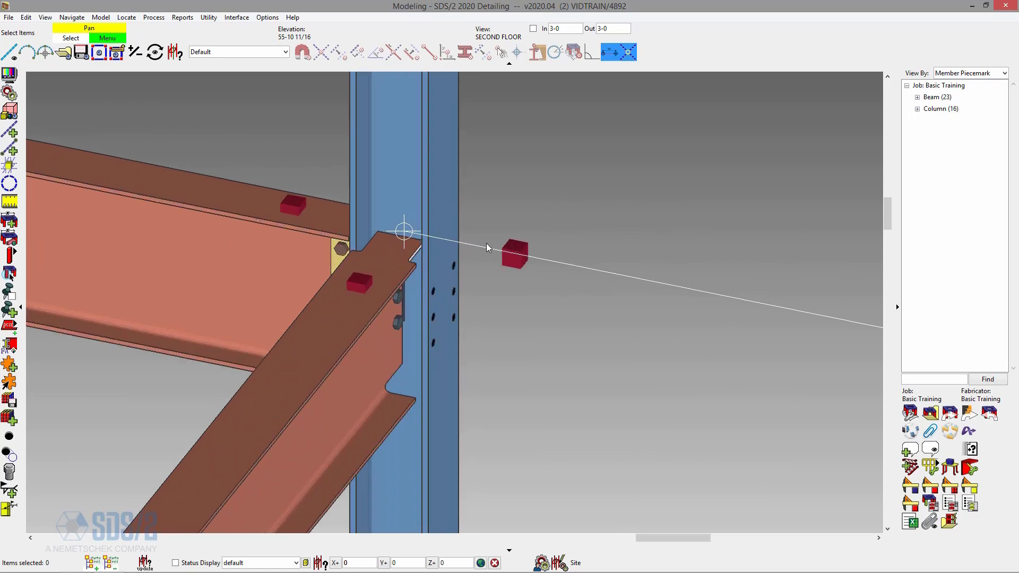
middle_click_drag(453, 270, 432, 264, "shift")
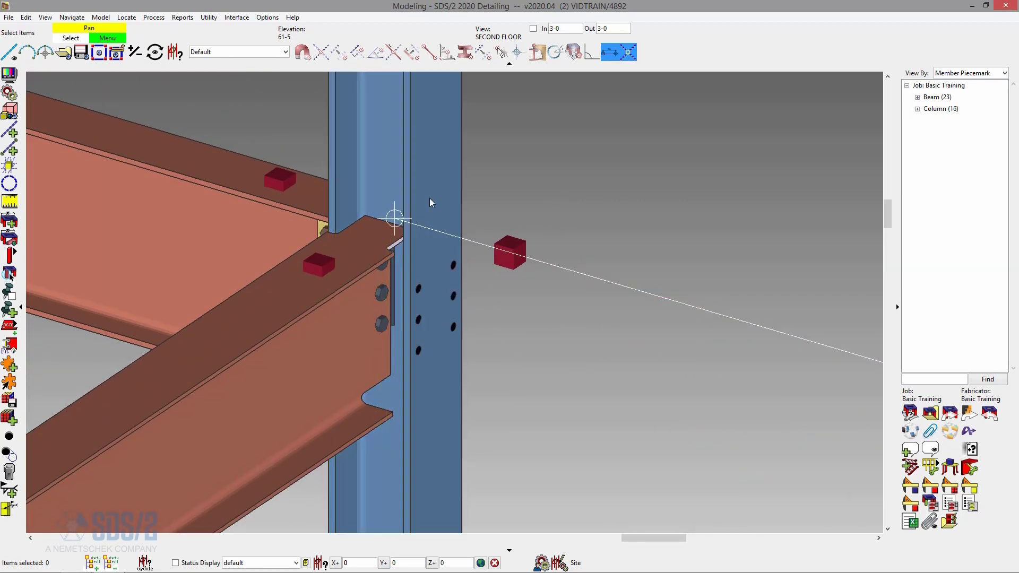
scroll(429, 198, "down", 3)
scroll(536, 223, "down", 2)
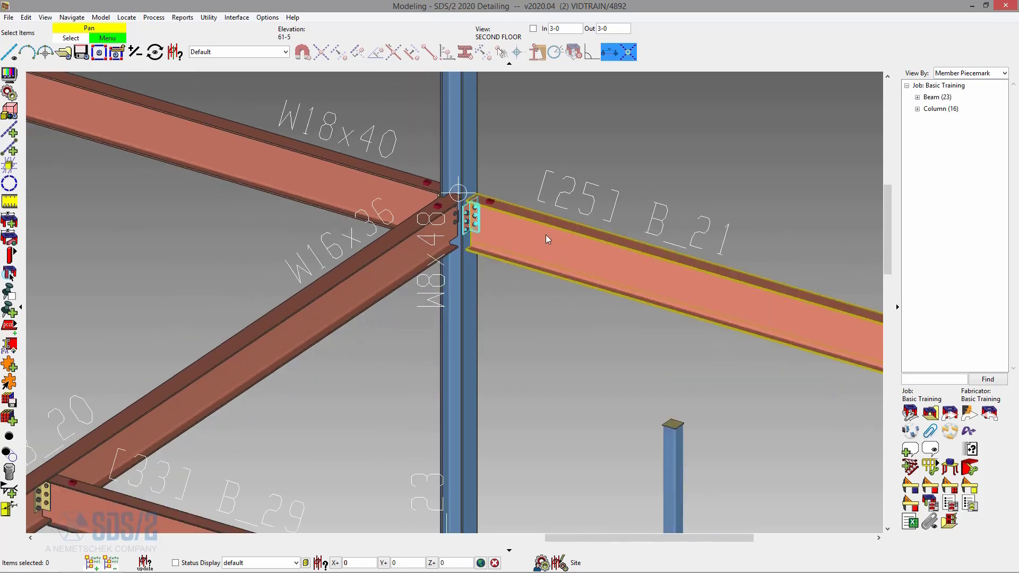
- Select beam [25] B_21 and the adjoining W16x36 and W18x40 beams at column [9] C_23, and hide them
left_click(541, 242)
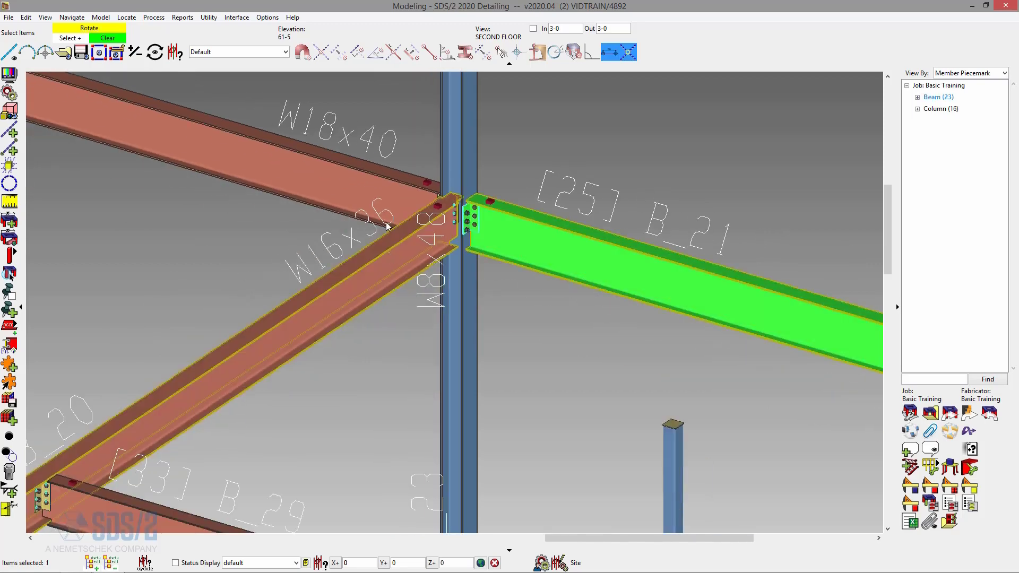
right_click(538, 156)
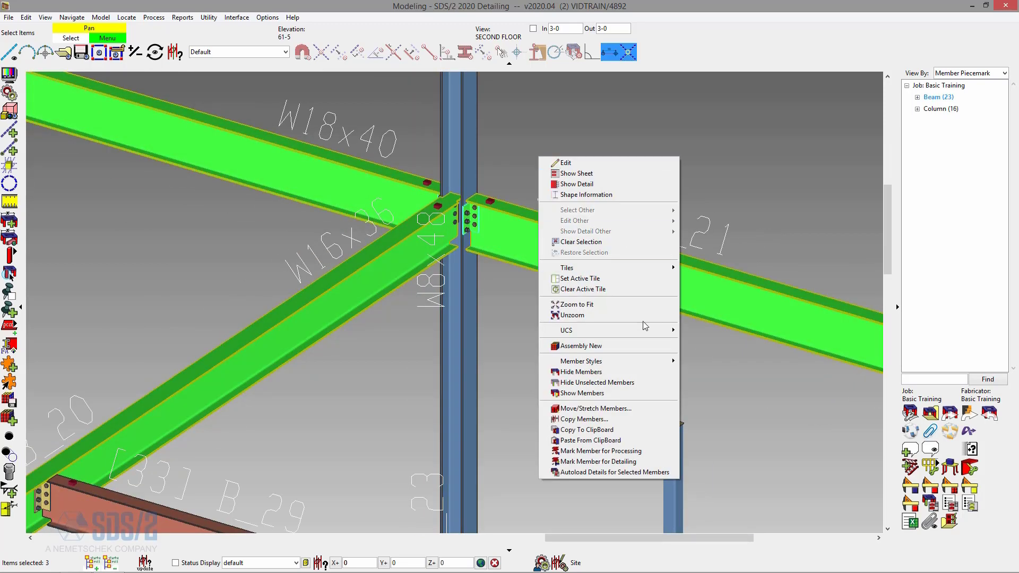
left_click(609, 372)
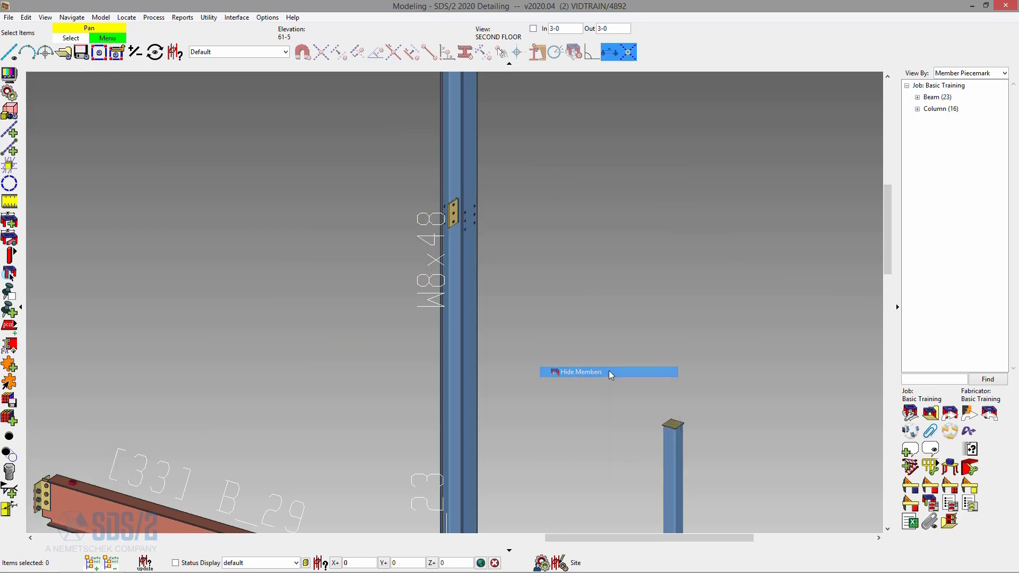
- Inspect the connection plate and bolt holes on column [9] C_23 from another angle
scroll(471, 193, "up", 5)
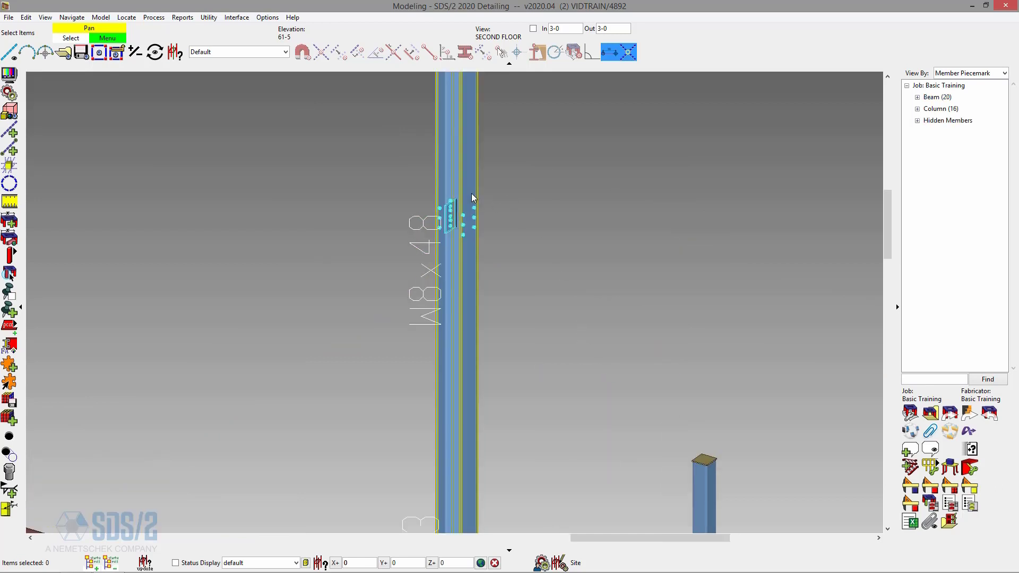
middle_click_drag(391, 241, 345, 233, "shift")
scroll(346, 234, "down", 3)
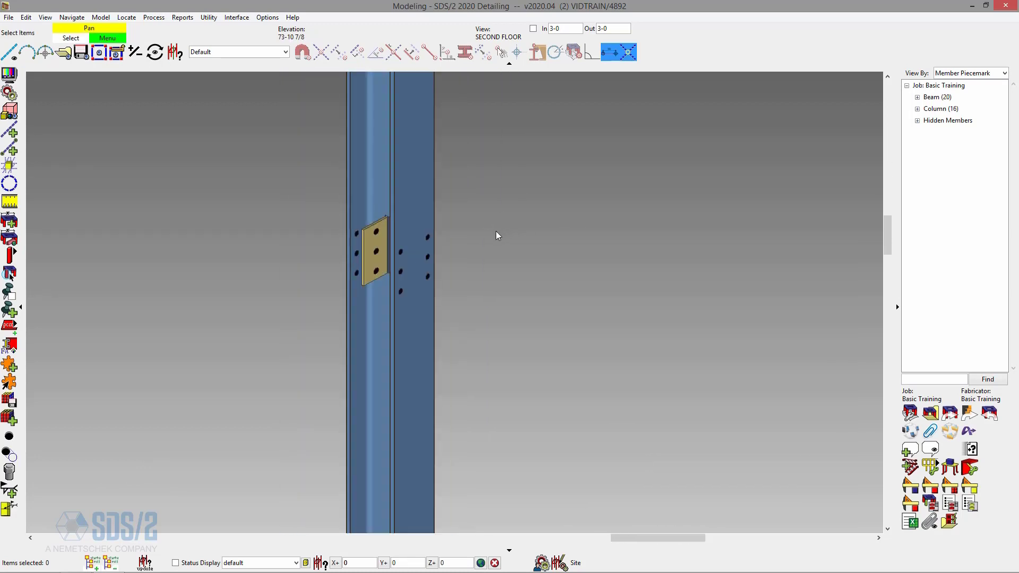
- Check the Hidden Members group in the member tree and bring more of the surrounding frame into view
left_click(918, 121)
left_click(917, 121)
scroll(382, 221, "down", 6)
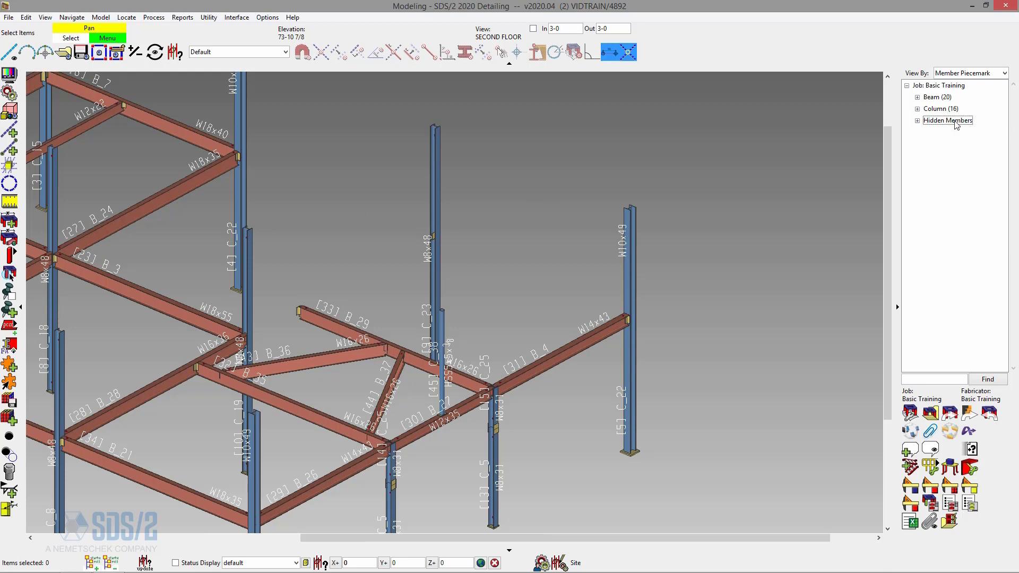
- Show the hidden members of the model again and view the whole frame
right_click(462, 190)
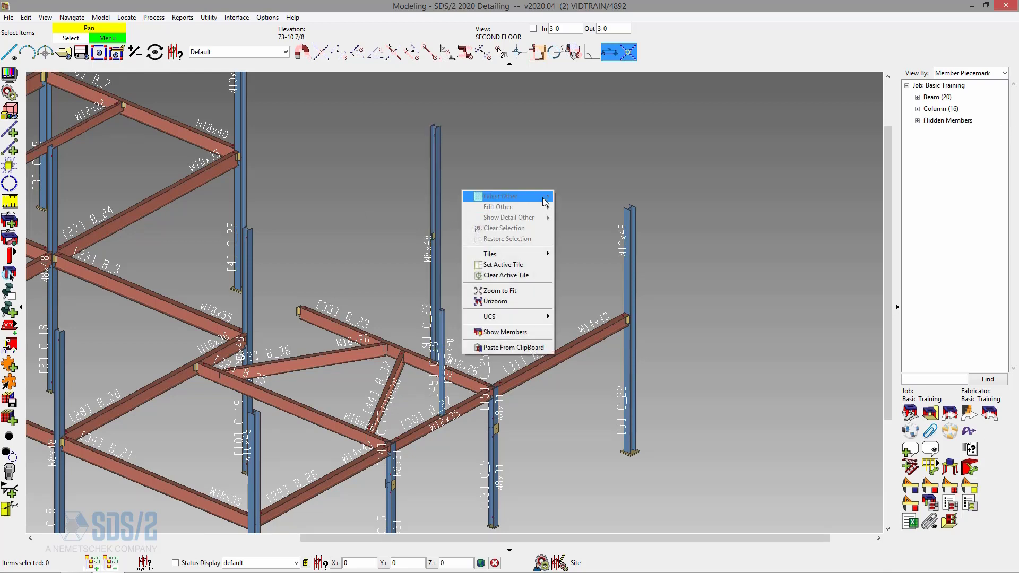
left_click(514, 333)
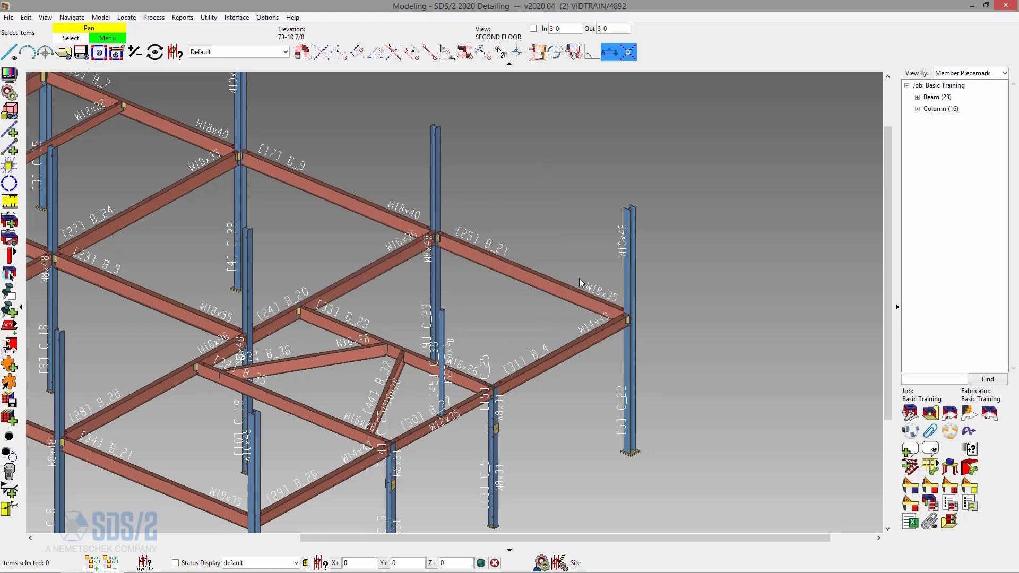
scroll(609, 266, "down", 2)
scroll(628, 196, "down", 2)
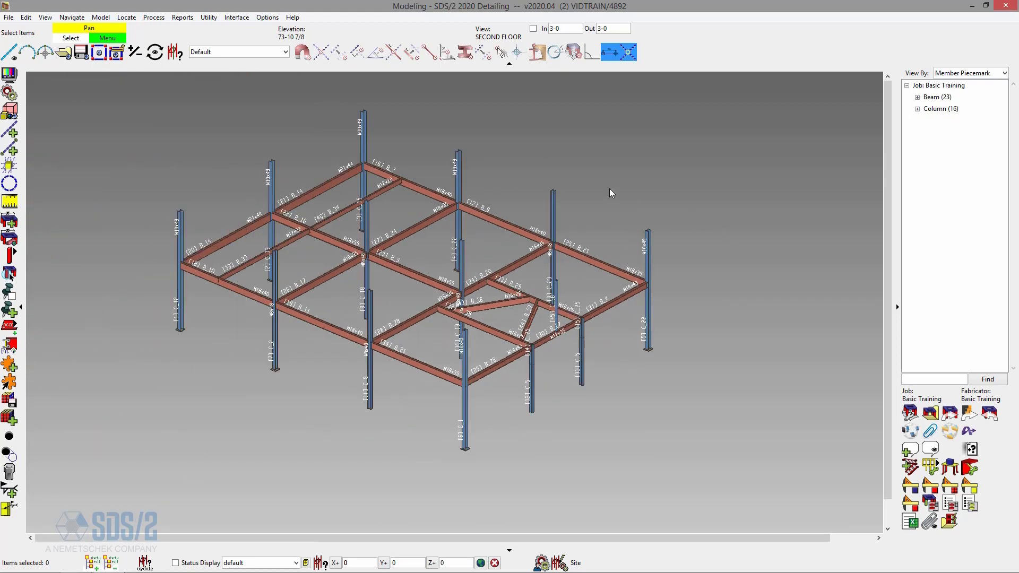
scroll(608, 191, "down", 1)
- Review the alternative items selectable at the left end connection component of beam [25] B_21 at column [9] C_23, without choosing one
scroll(569, 239, "up", 2)
scroll(571, 242, "up", 8)
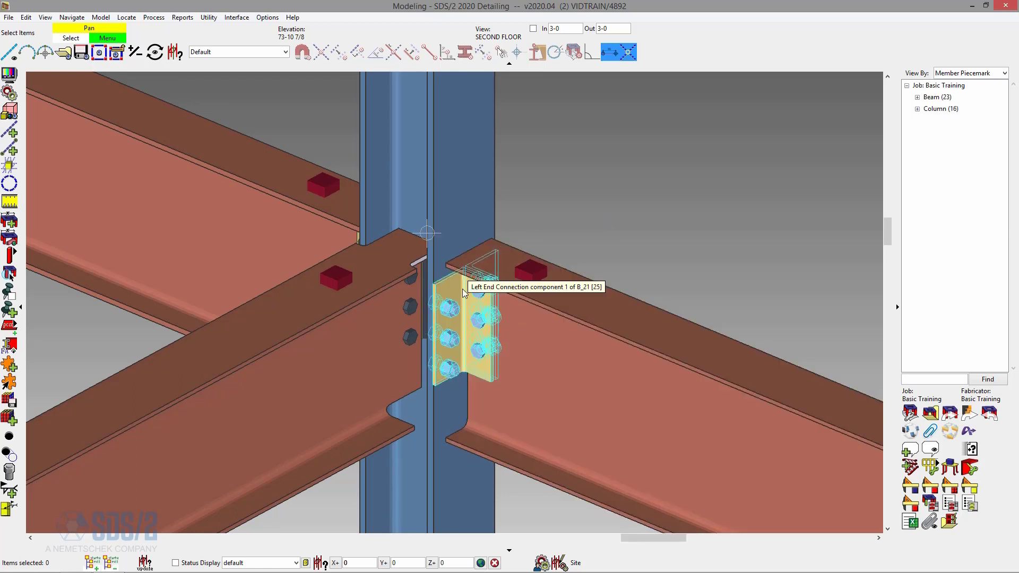
scroll(463, 288, "up", 1)
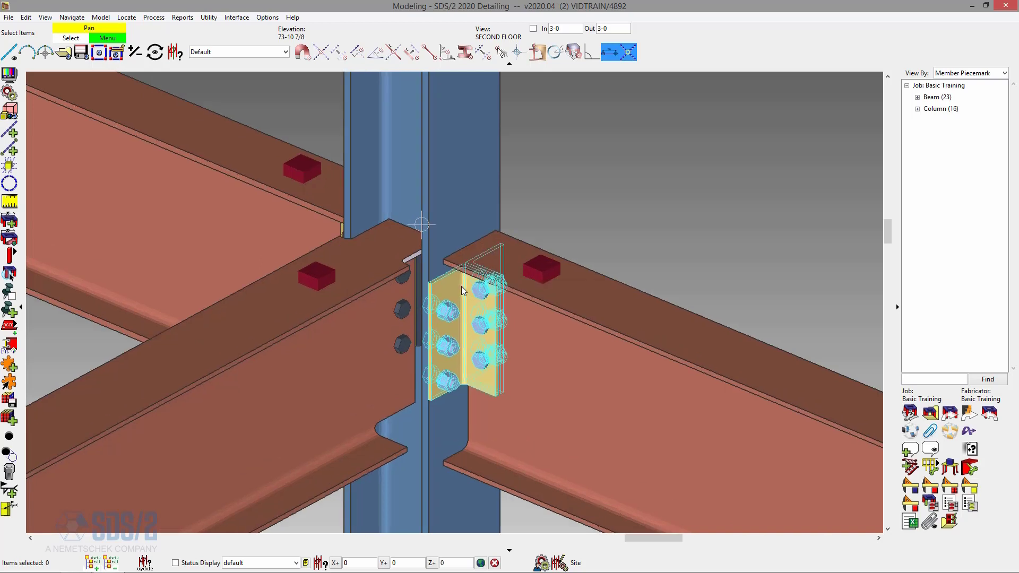
right_click(461, 286)
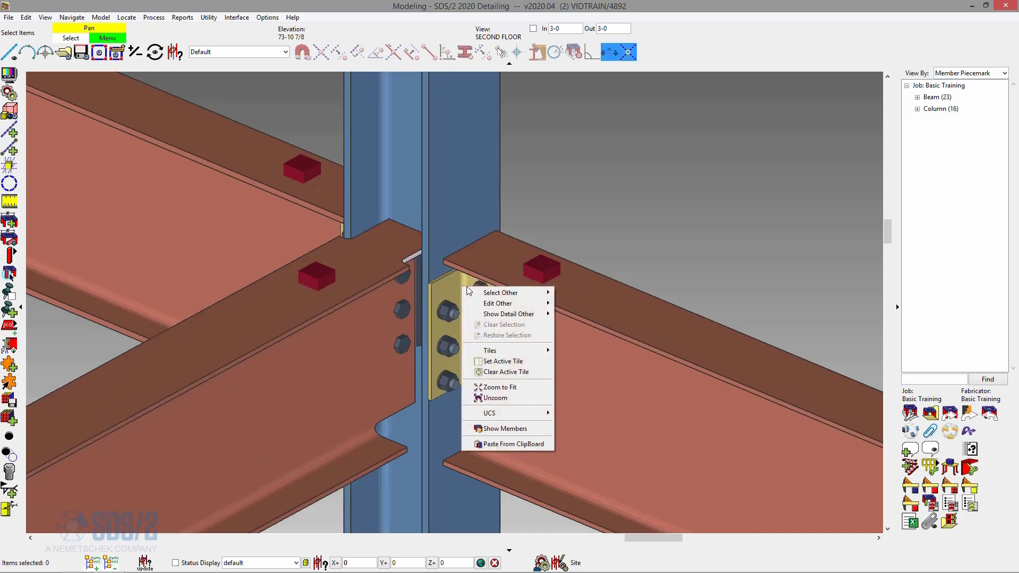
mouse_move(469, 293)
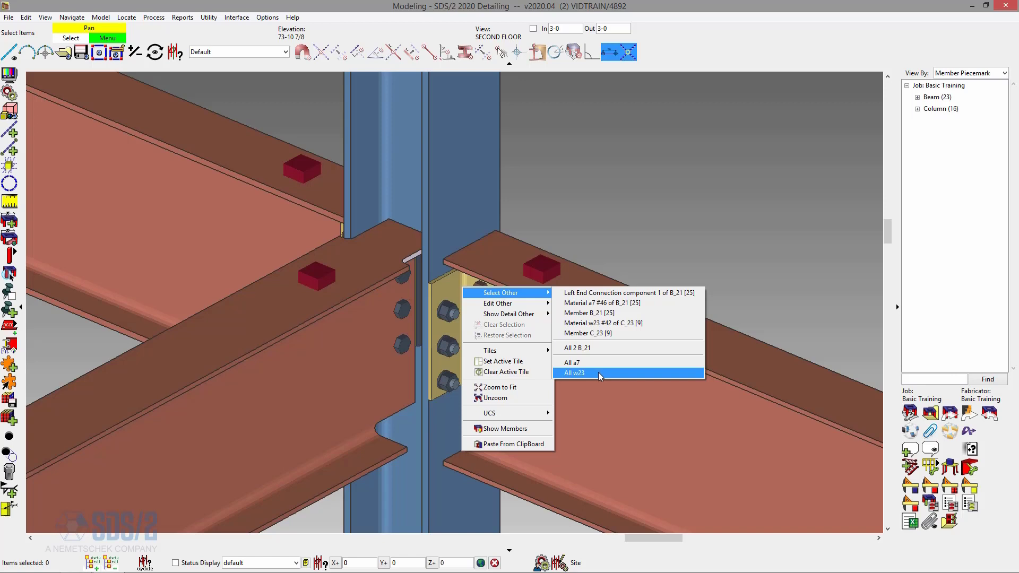
left_click(608, 178)
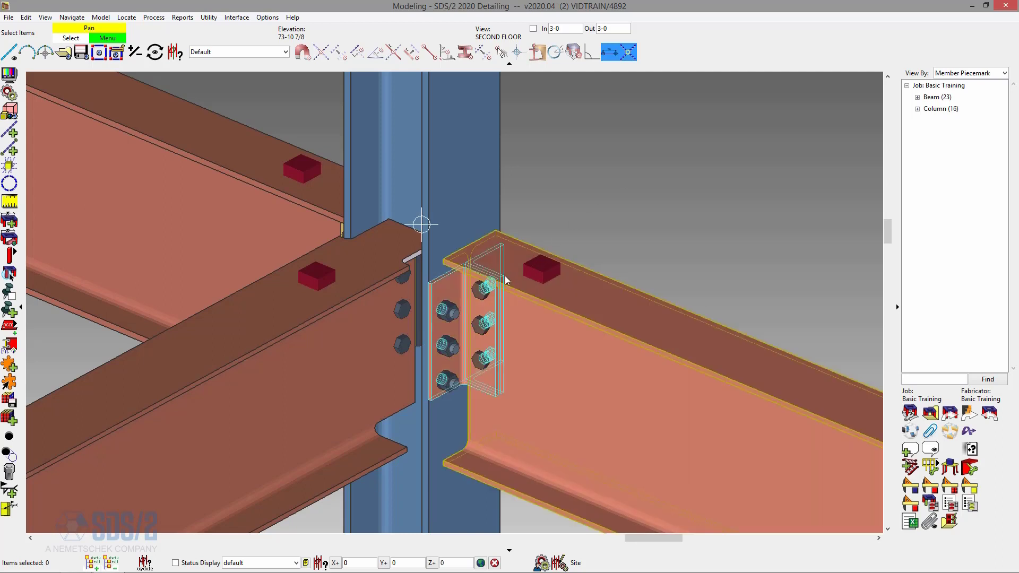
- Select shop bolt 3 on member B_21 [25] from the overlapping items at the connection, and clear the selection
right_click(483, 294)
mouse_move(528, 300)
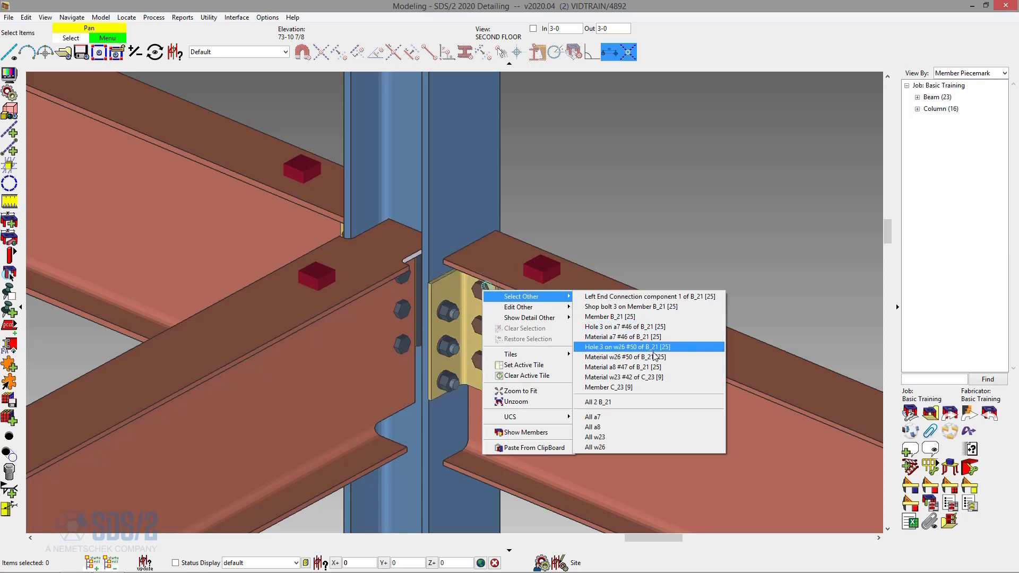
left_click(661, 307)
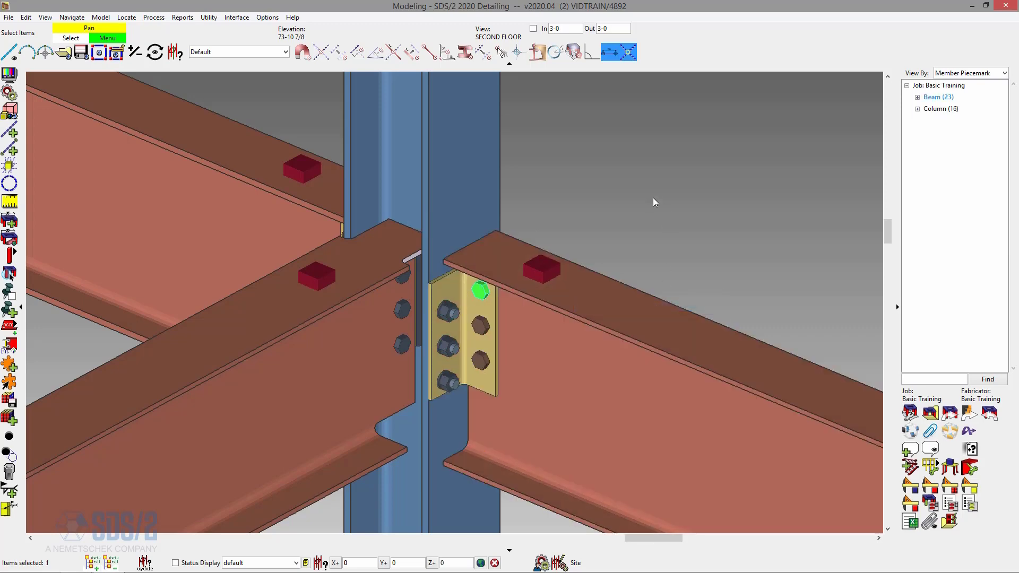
left_click(481, 290)
- Open the edit settings of shop bolt 3 on member B_21 [25] and close them without changes
right_click(482, 290)
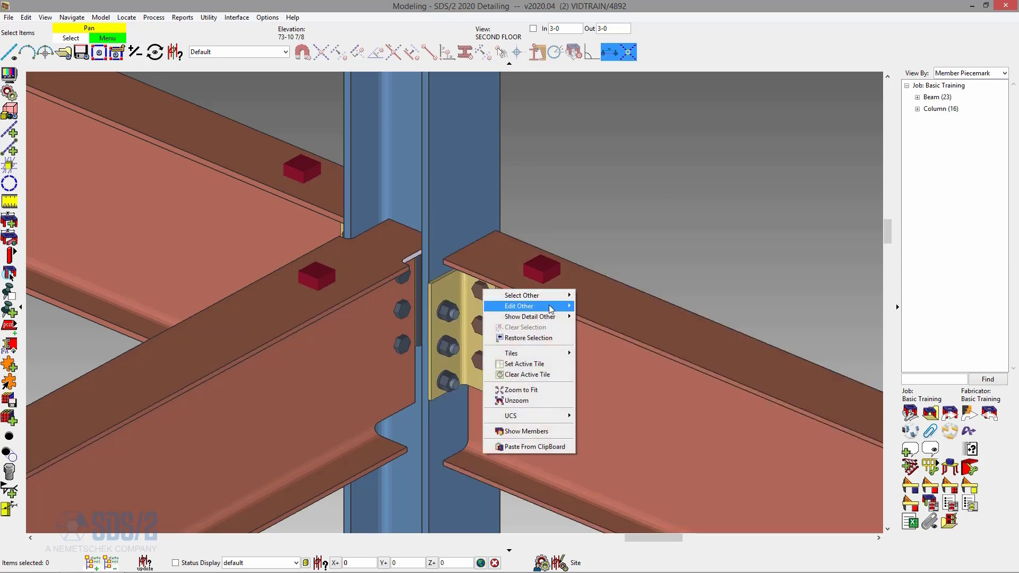
mouse_move(549, 305)
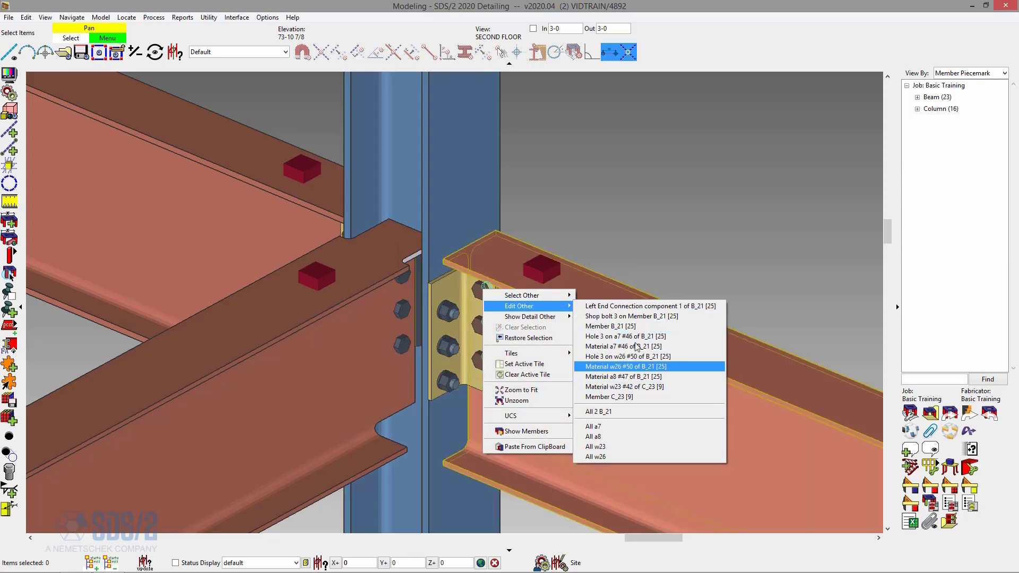
left_click(644, 316)
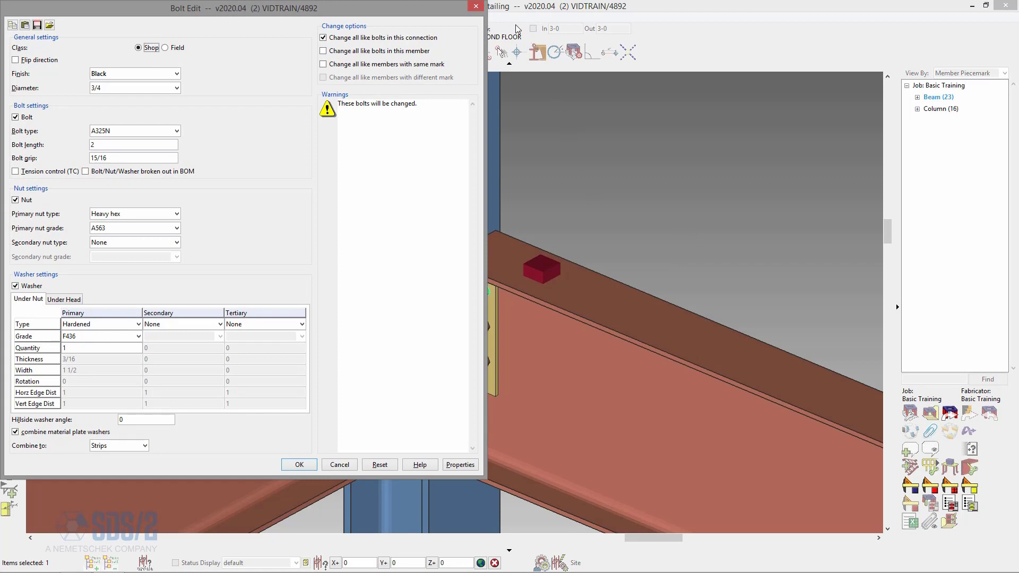
left_click(478, 5)
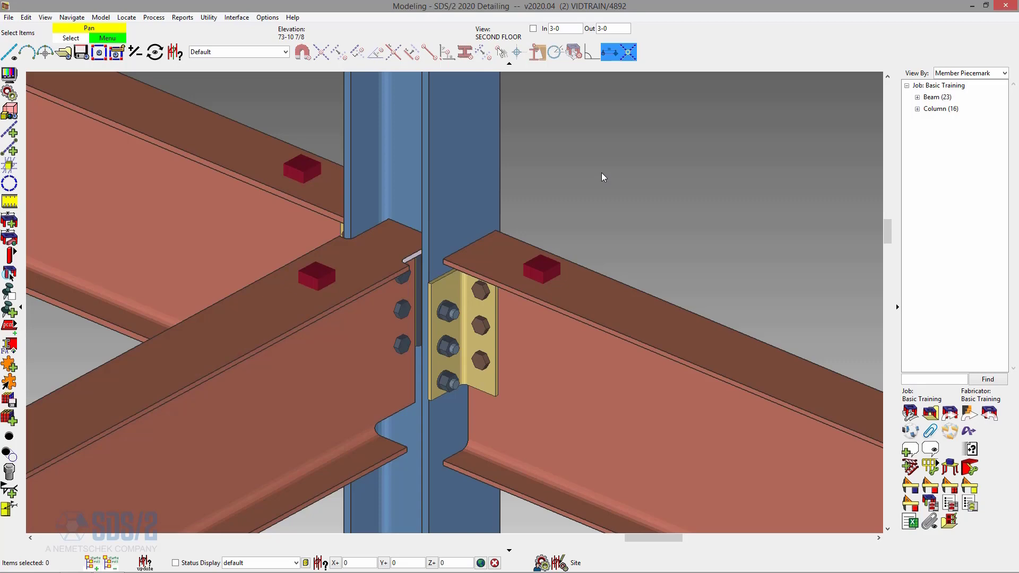
- Select beams [25] B_21 and [17] B_9, add member B_20 [24] from the overlapping items, and clear the selection
scroll(547, 191, "down", 5)
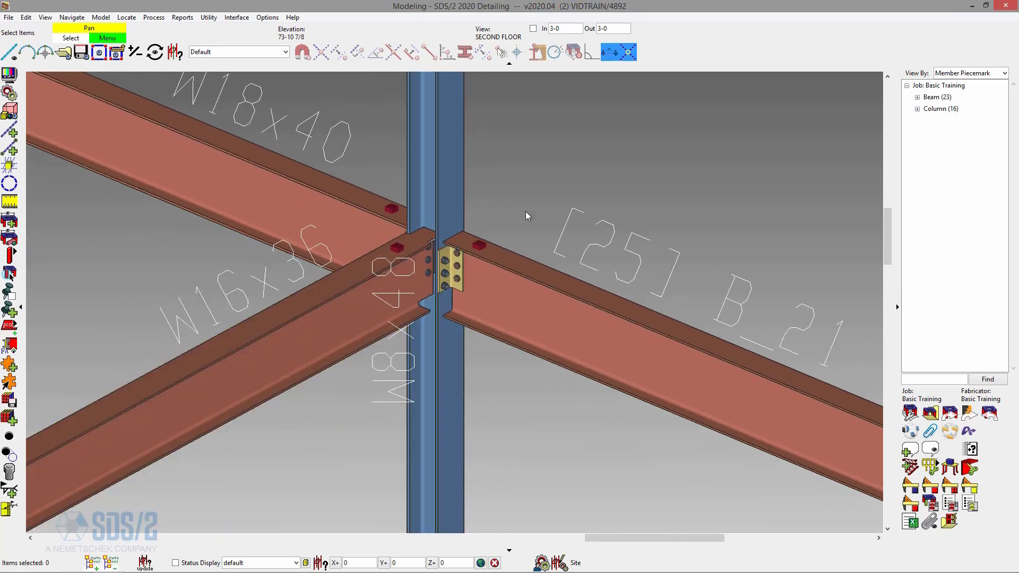
left_click(502, 304)
left_click(344, 212, "ctrl")
right_click(320, 324)
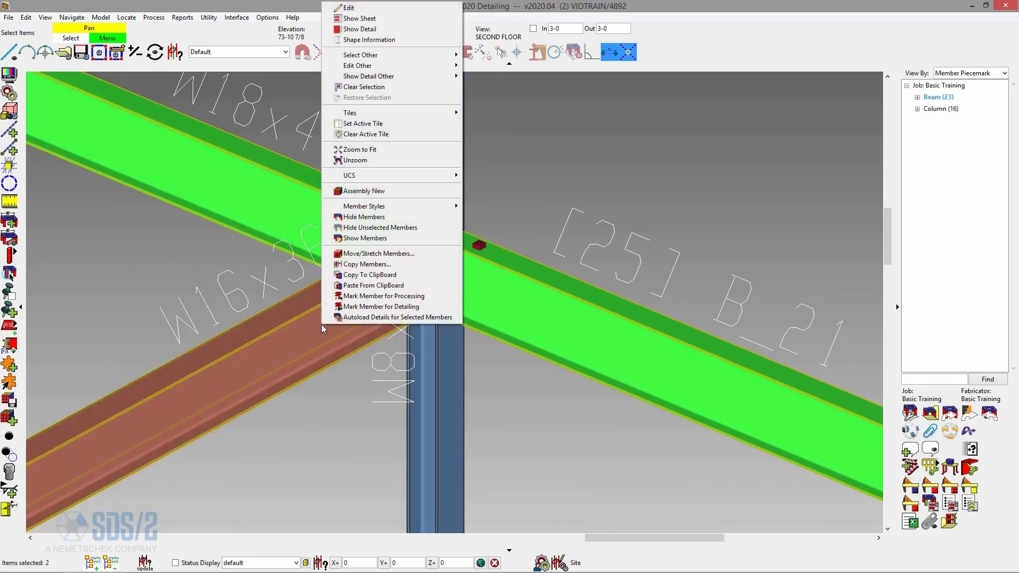
mouse_move(416, 55)
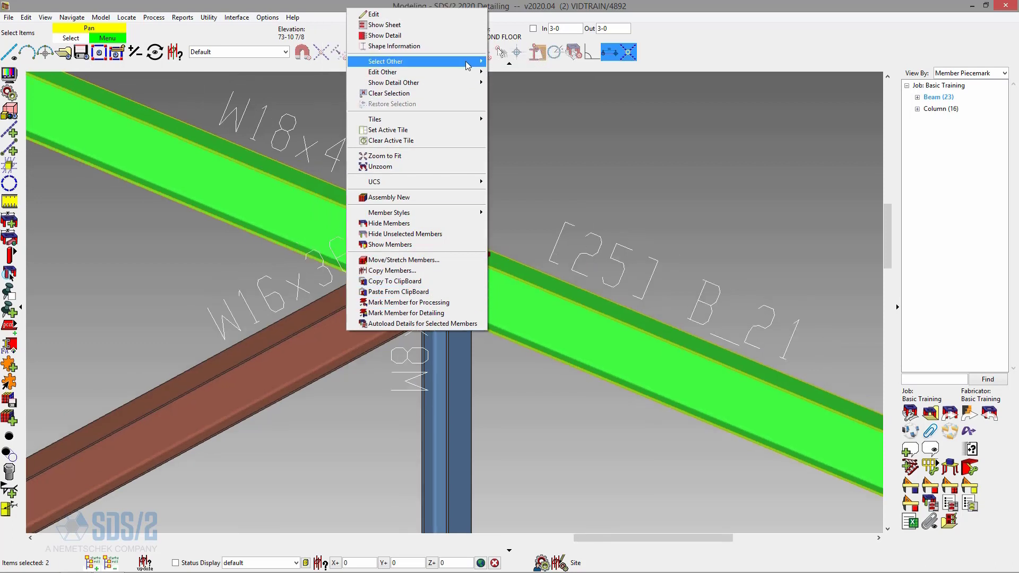
mouse_move(479, 63)
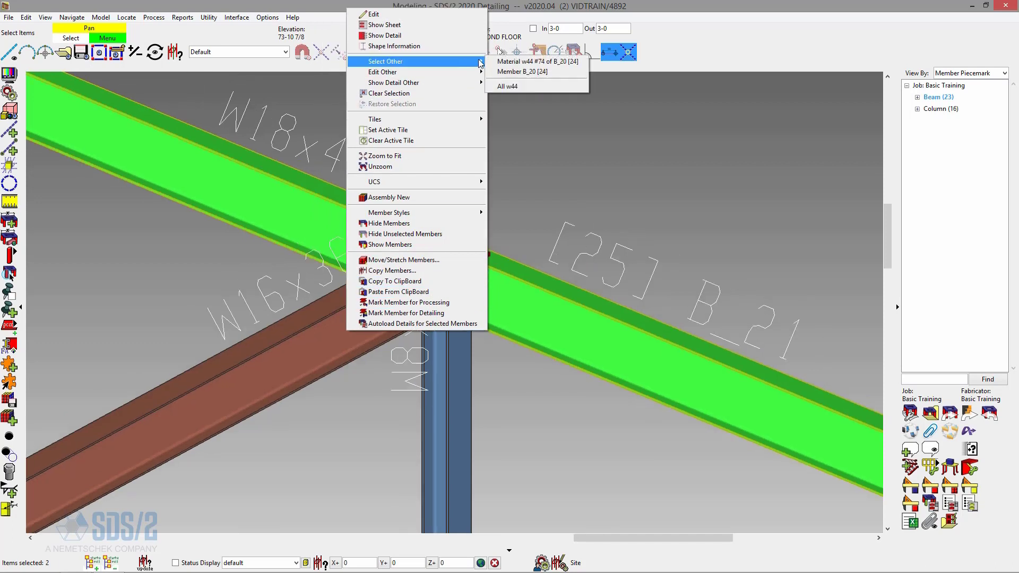
left_click(530, 72)
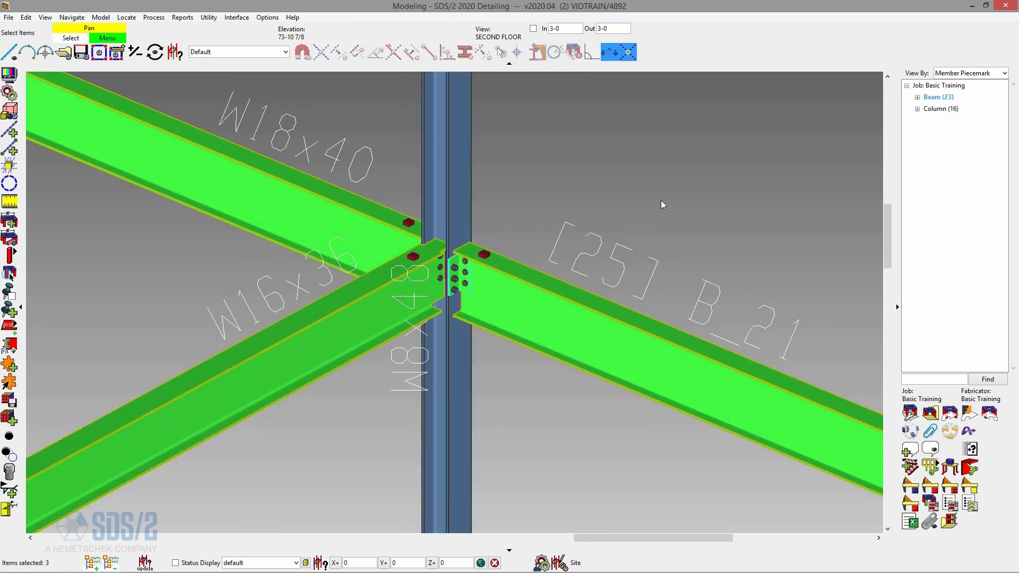
scroll(441, 198, "down", 5)
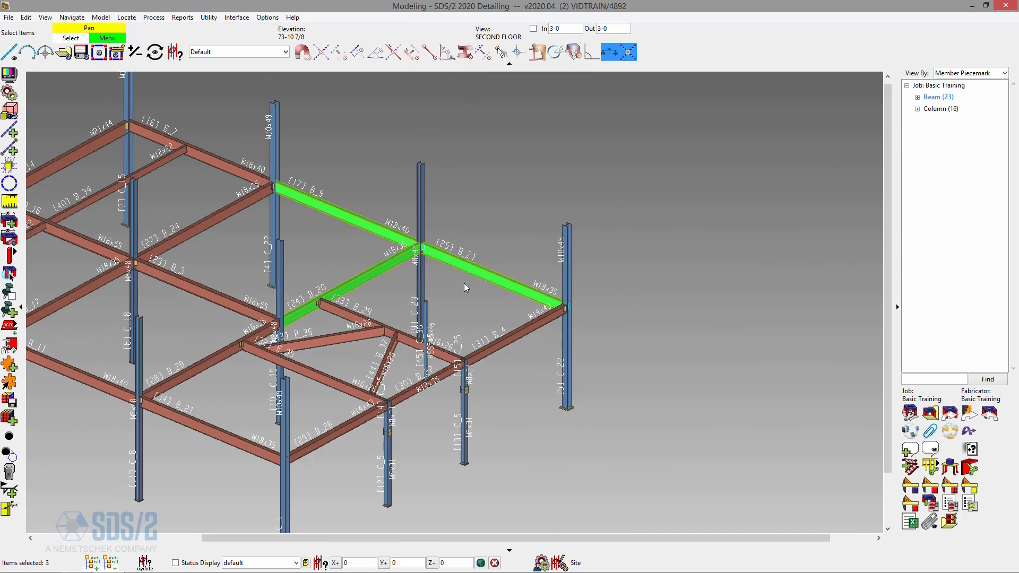
scroll(472, 182, "down", 2)
left_click(472, 182)
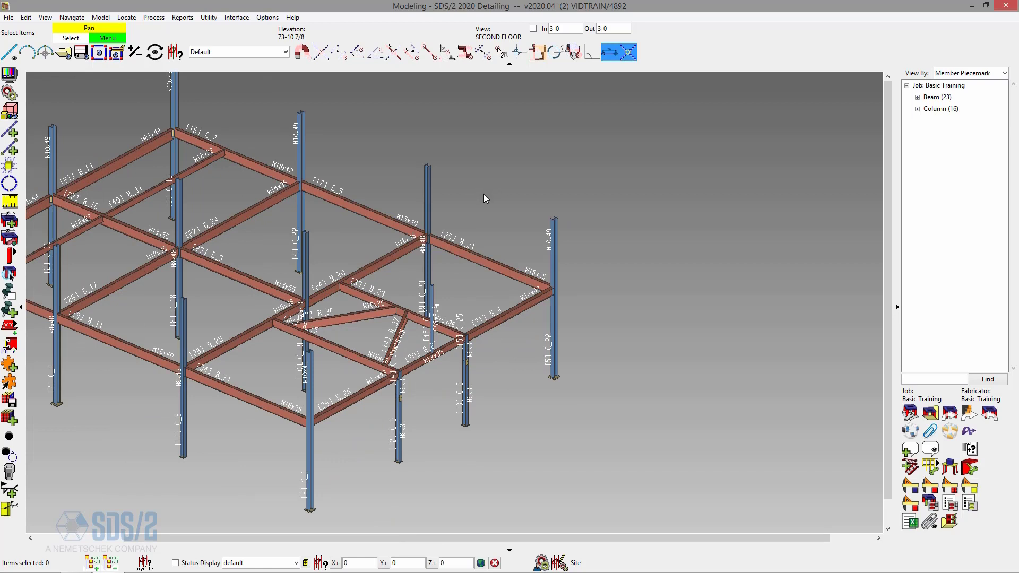
- Area-select the members meeting at column [9] C_23, add those around column [1] C_12, and clear the selection
scroll(478, 204, "down", 2)
left_click(404, 257)
scroll(730, 218, "down", 2)
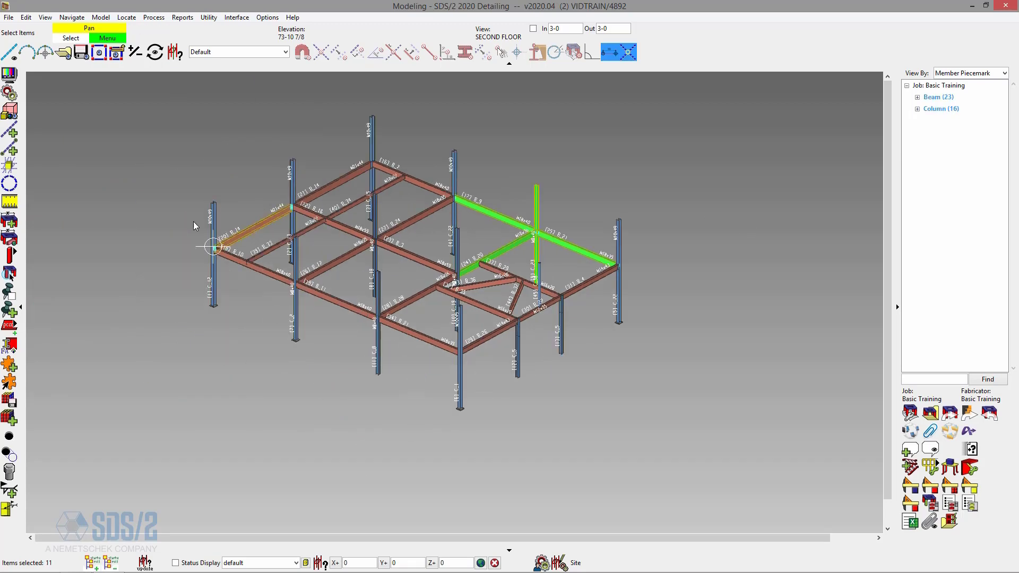
scroll(194, 227, "up", 3)
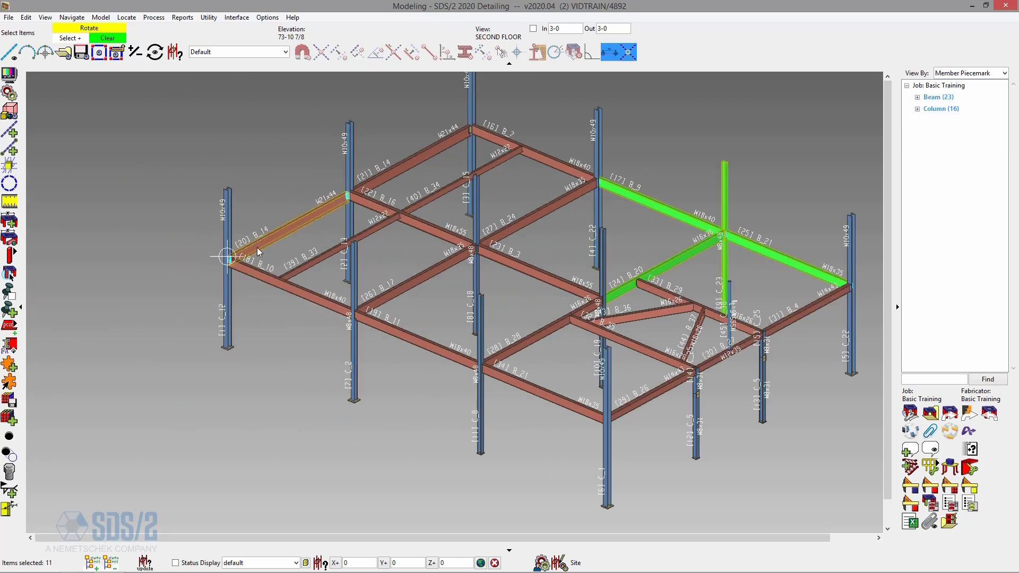
left_click_drag(269, 210, 175, 291)
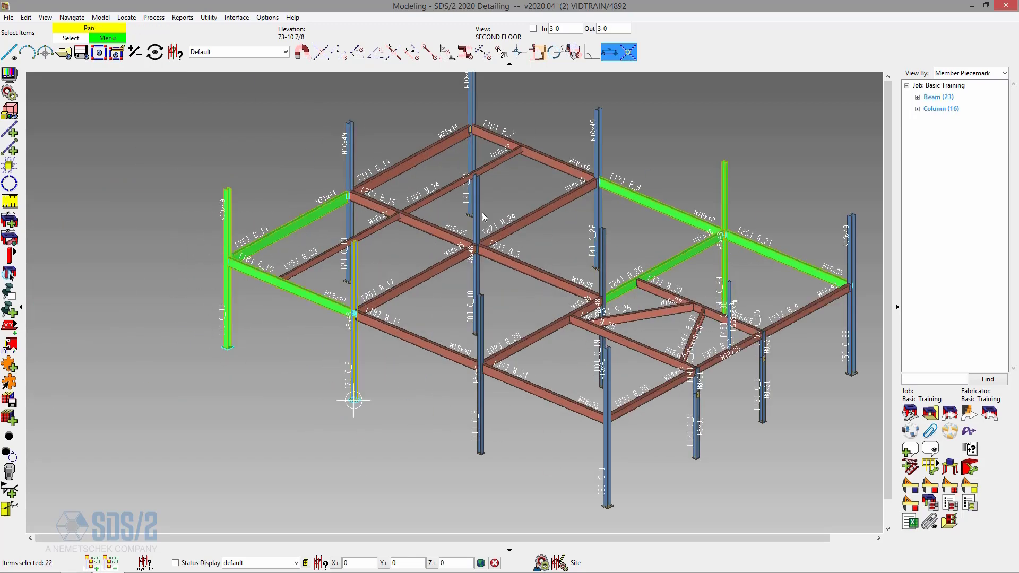
left_click(700, 125)
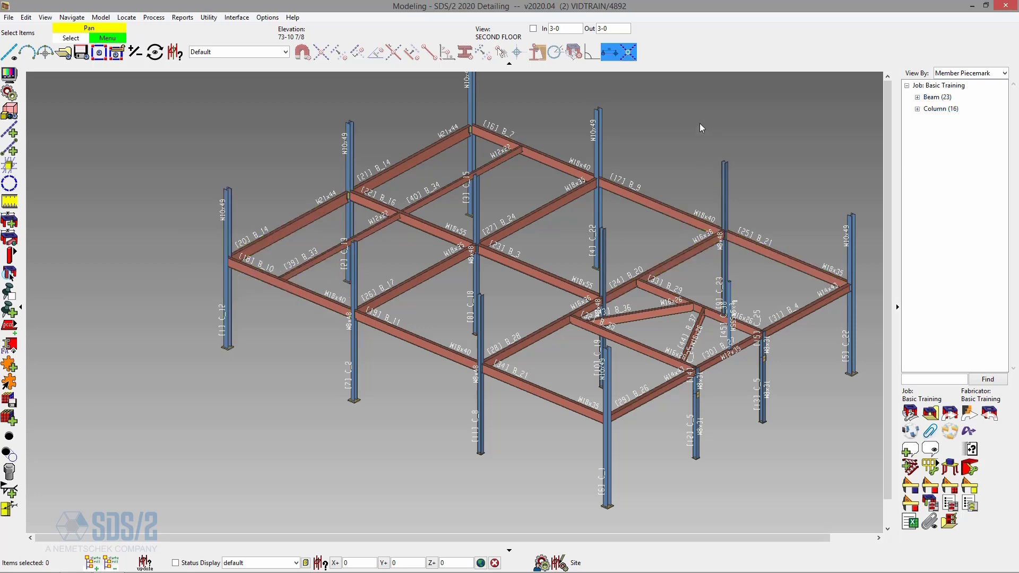
- Select only column [7] C_2 in the frame and clear the selection
scroll(312, 243, "down", 1)
middle_click_drag(475, 223, 412, 234)
scroll(444, 241, "up", 1)
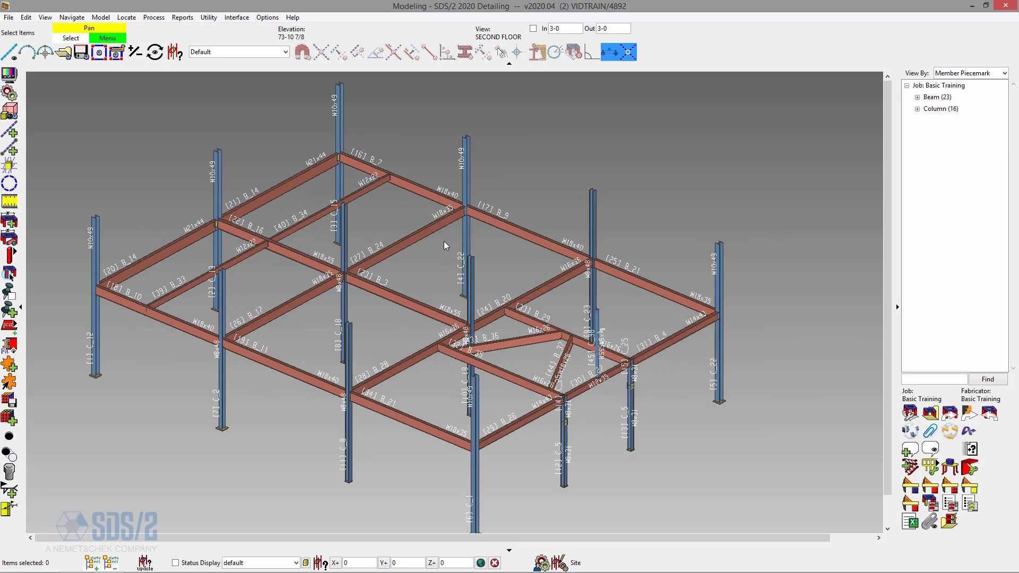
scroll(444, 240, "down", 1)
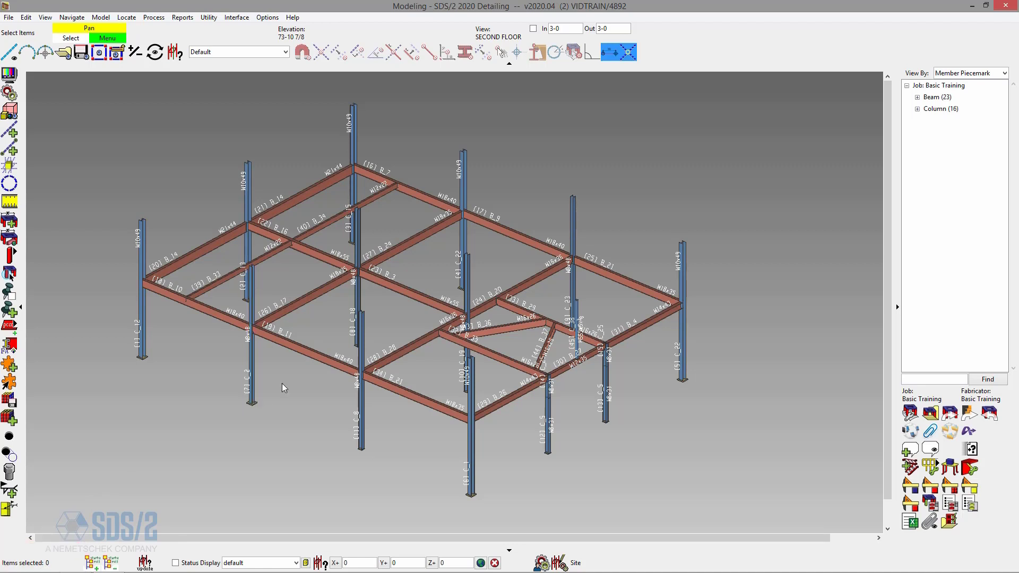
left_click(253, 371)
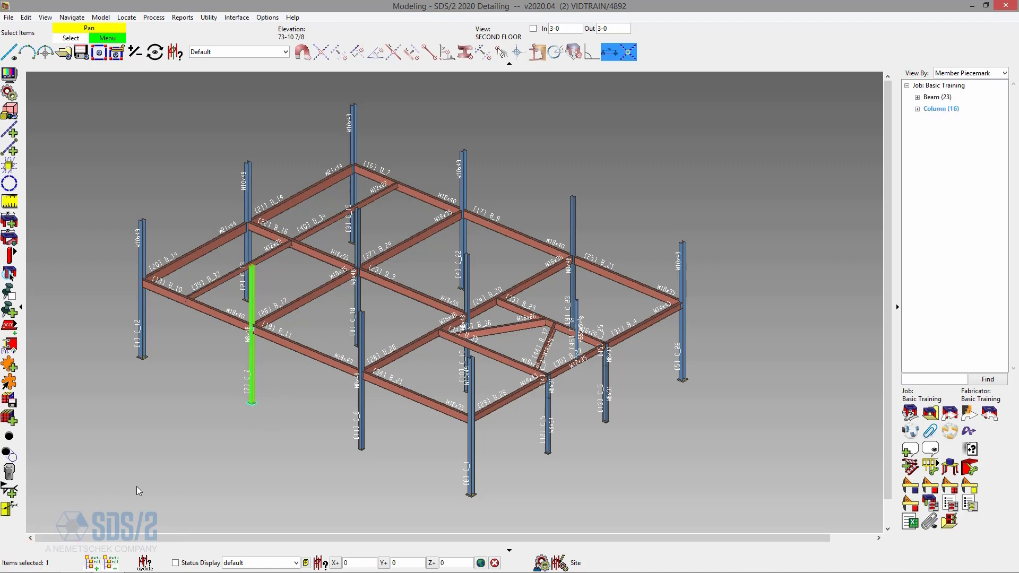
left_click(135, 457)
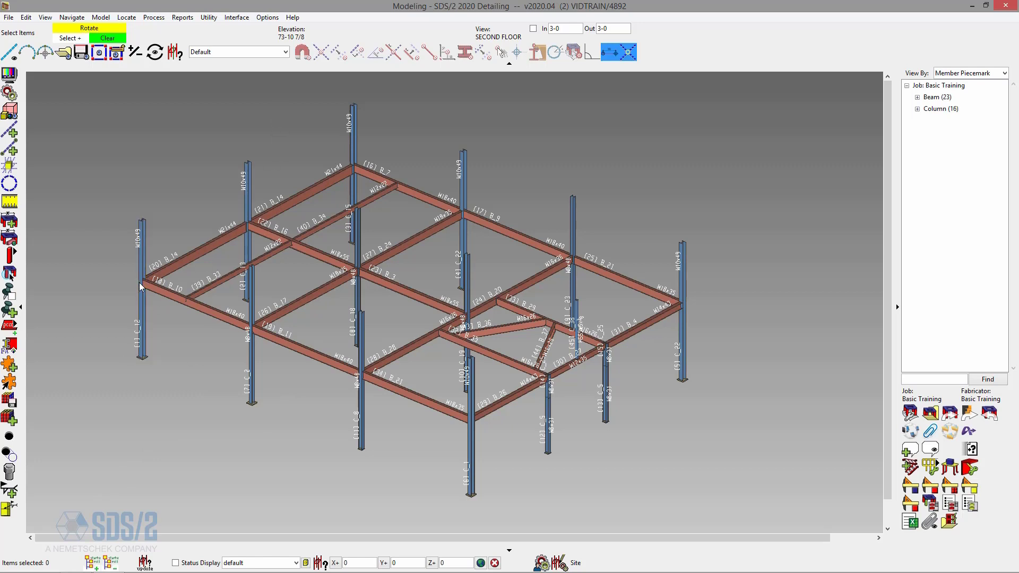
- Select beams [18] B_10, [20] B_14 and [39] B_33 together with column [7] C_2, and clear the selection
left_click(159, 289)
left_click(175, 262)
left_click(208, 290)
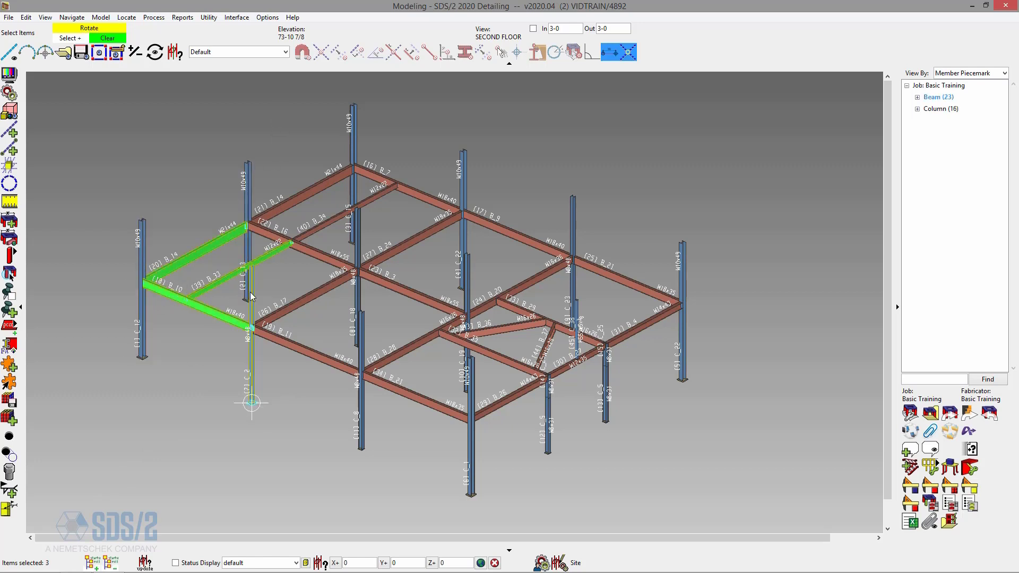
left_click(252, 313)
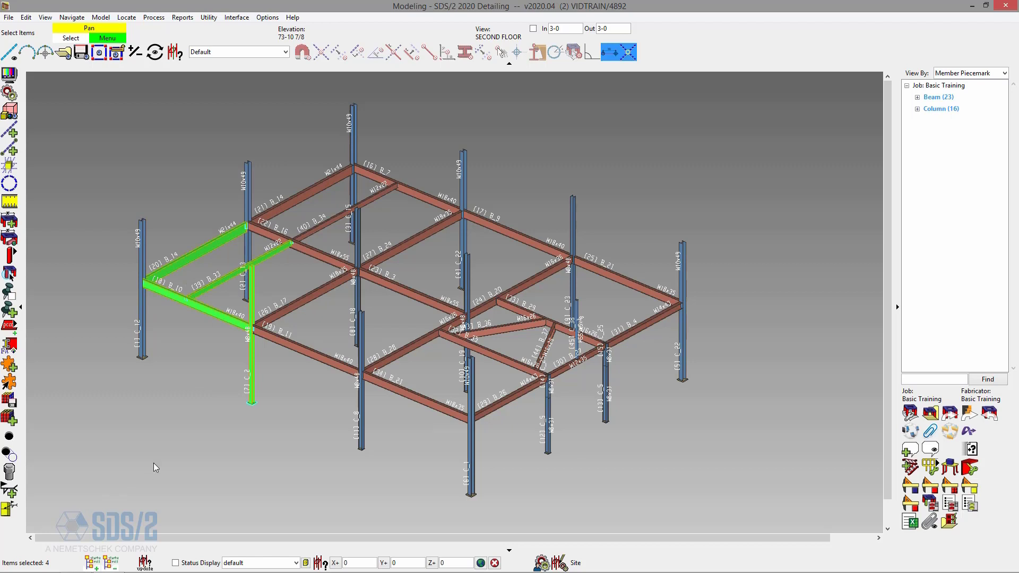
left_click(173, 456)
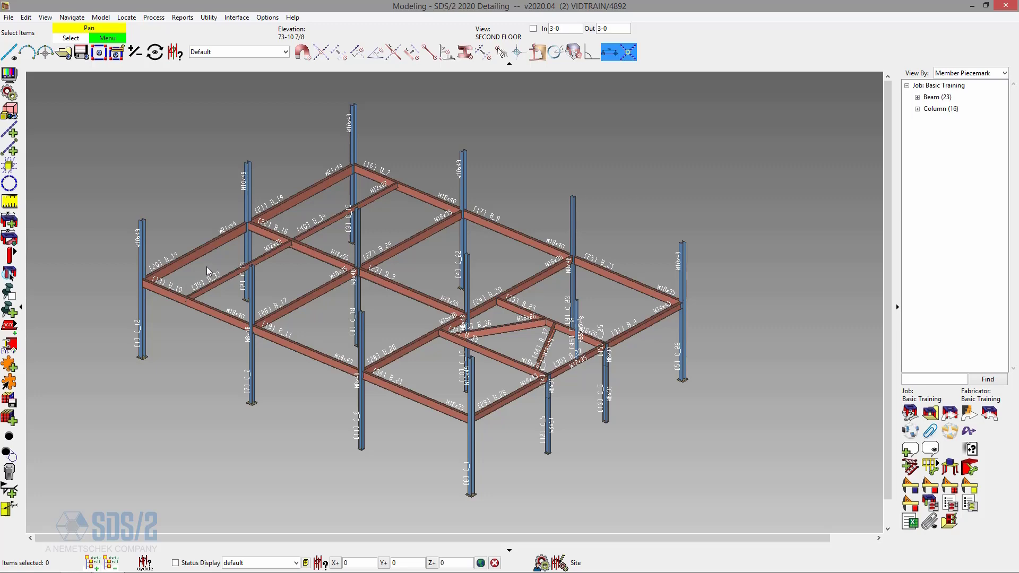
- Area-select column [8] C_18 with the beams framing into it and their connection parts
scroll(351, 273, "up", 5)
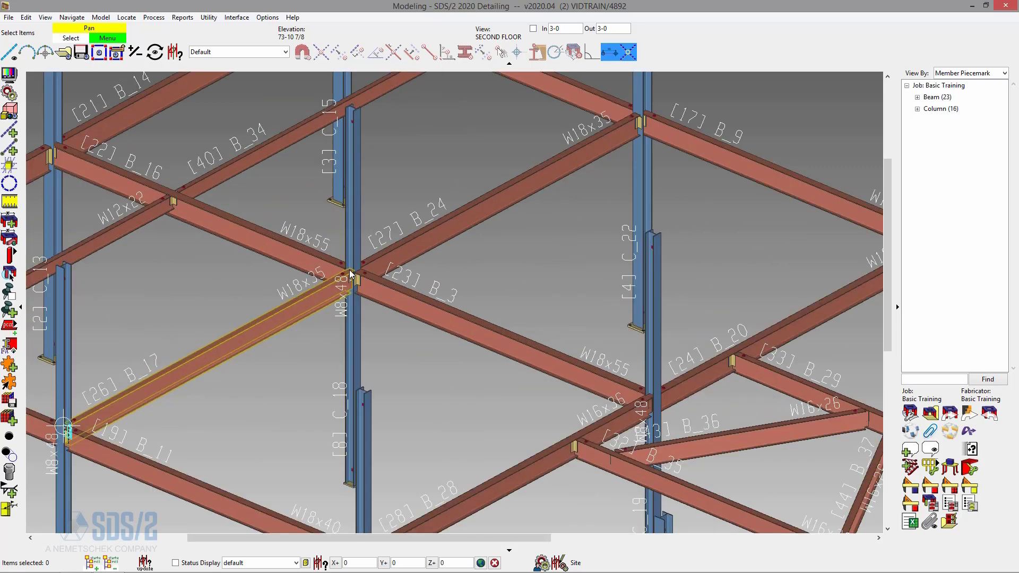
scroll(350, 273, "up", 4)
left_click_drag(470, 434, 263, 177)
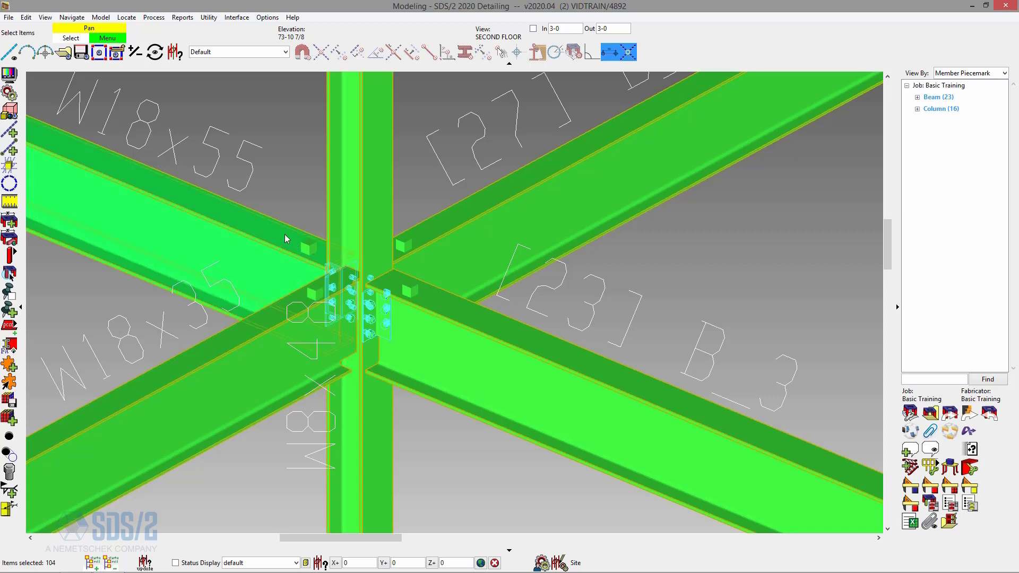
scroll(641, 288, "up", 1)
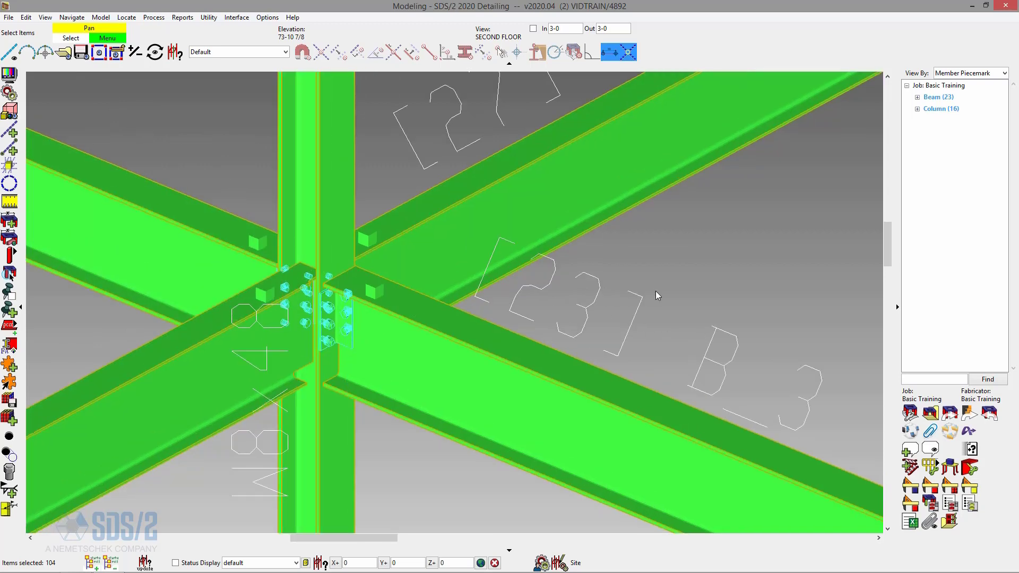
- Restrict selection to Members, area-select the members meeting at column [8] C_18, and clear the selection
left_click(657, 293)
scroll(790, 332, "down", 2)
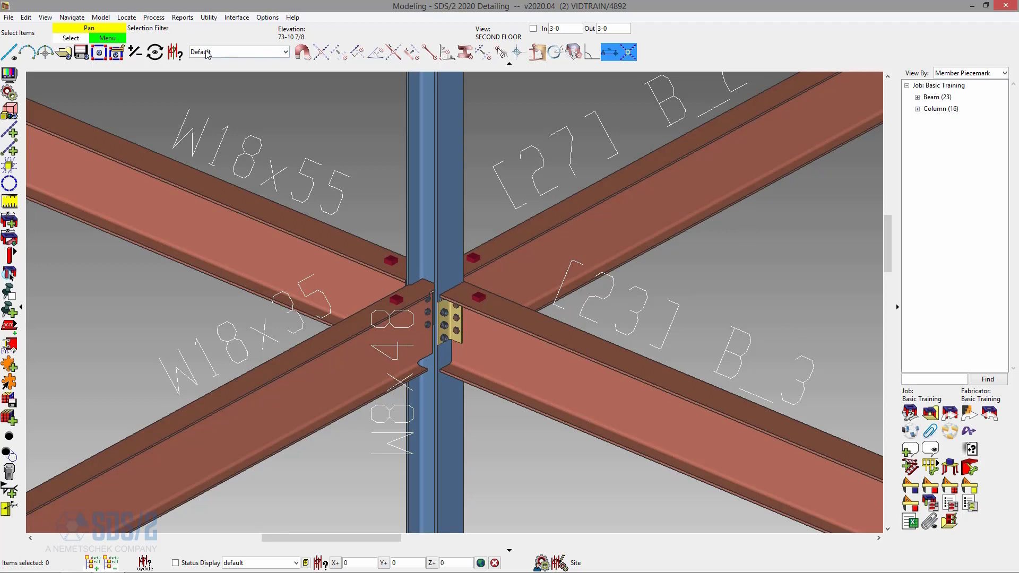
left_click(285, 52)
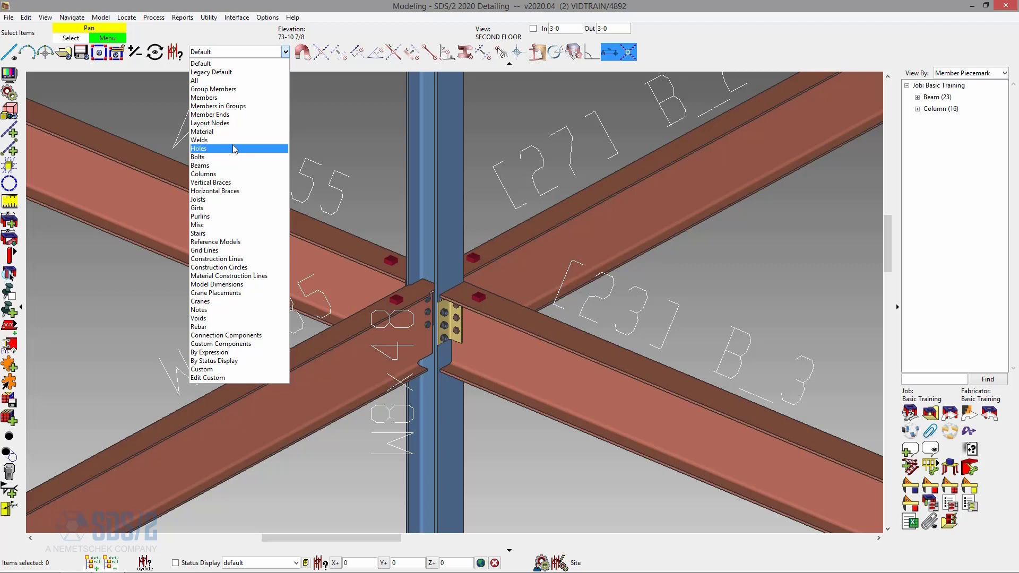
left_click(220, 99)
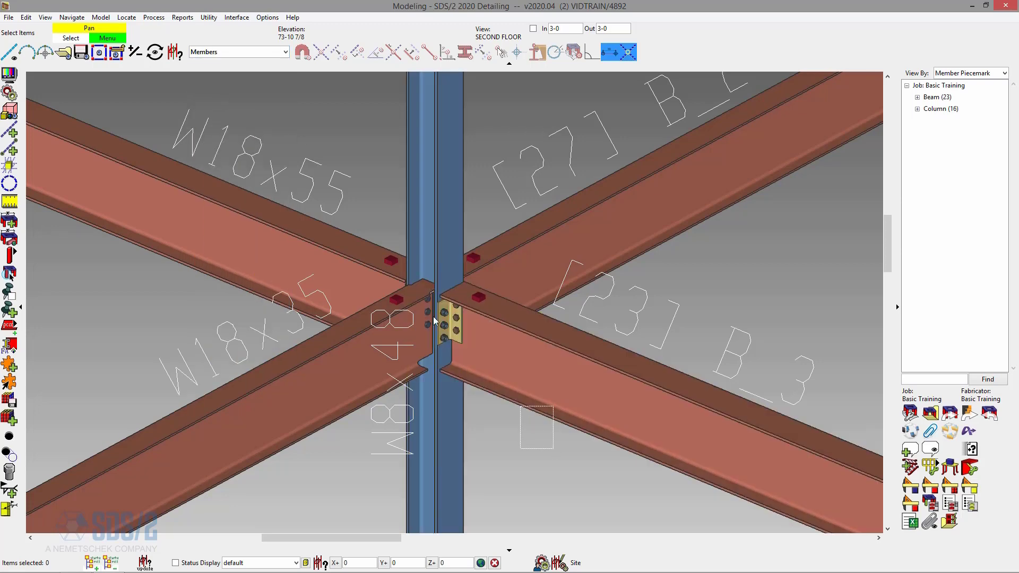
left_click_drag(554, 449, 324, 184)
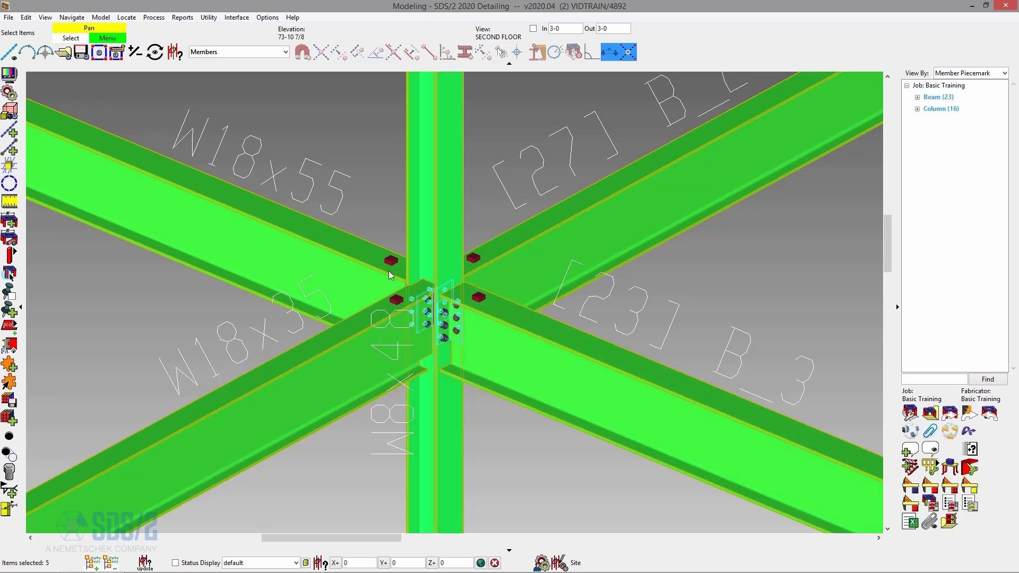
left_click(500, 142)
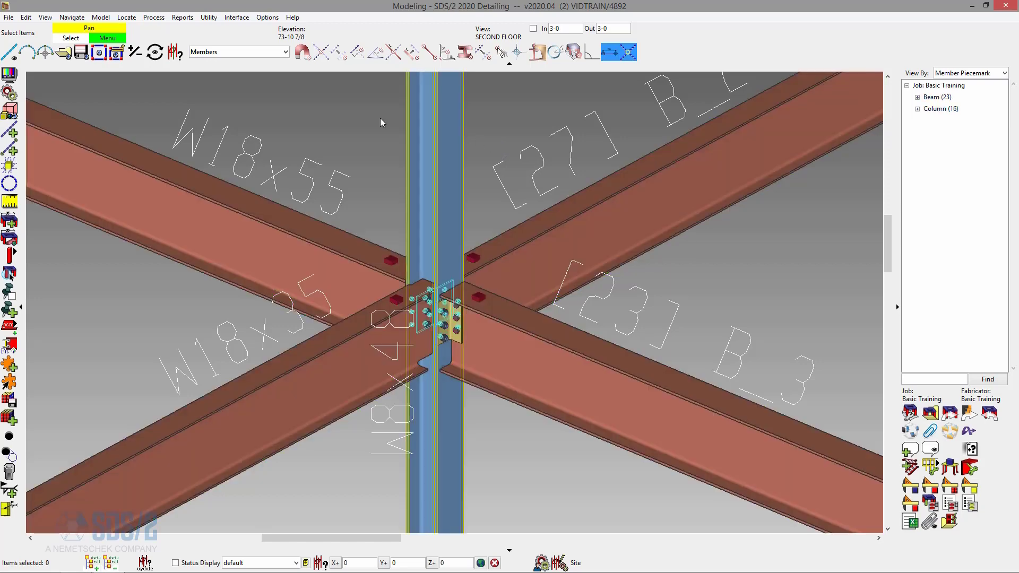
- Set a custom selection filter for Welds and Bolts, and area-select those items at the column [8] C_18 joint
left_click(286, 52)
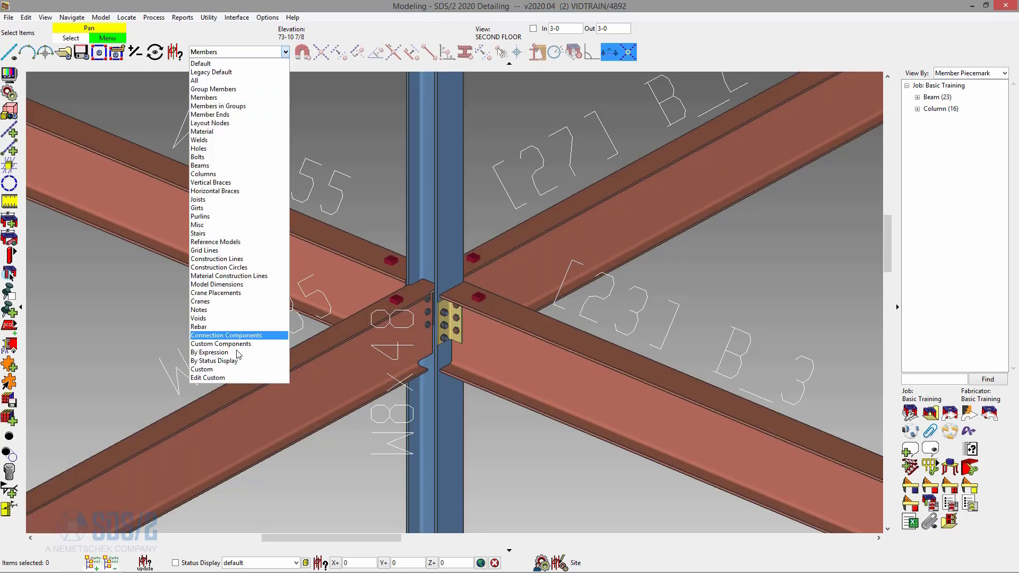
left_click(236, 371)
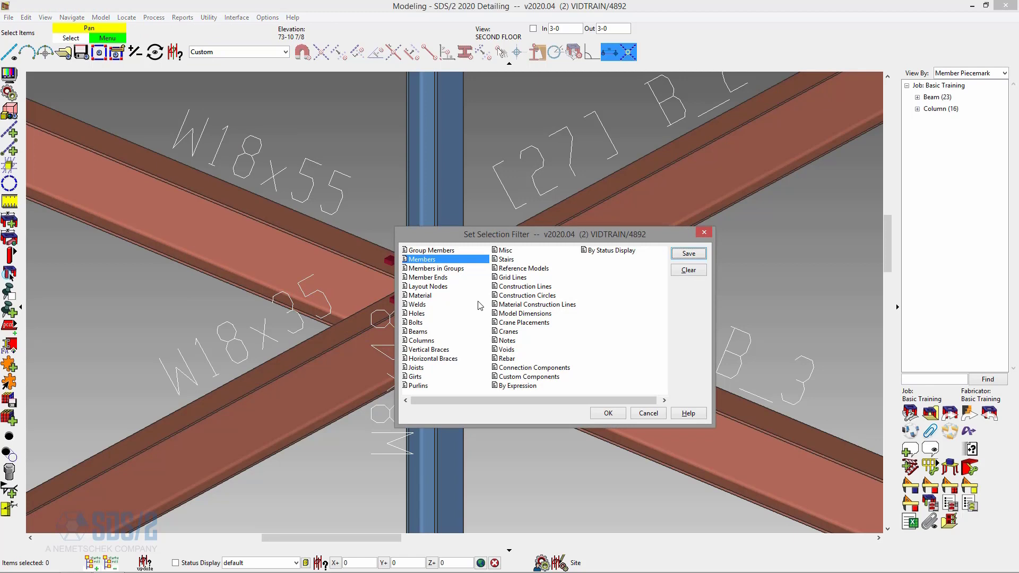
left_click(425, 305)
left_click(427, 322, "ctrl")
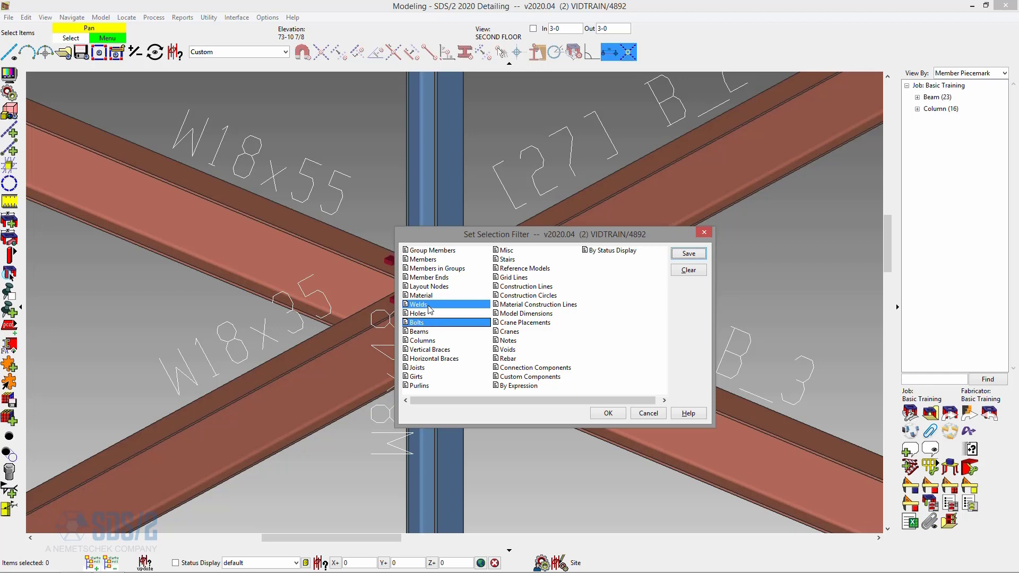
left_click(426, 306)
left_click(425, 322)
left_click(435, 306, "ctrl")
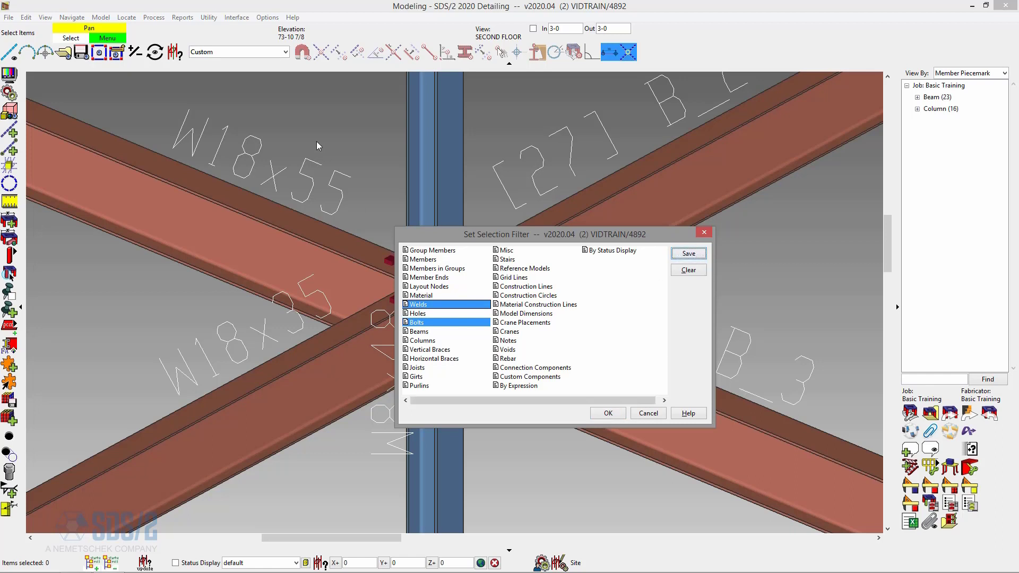
left_click(600, 420)
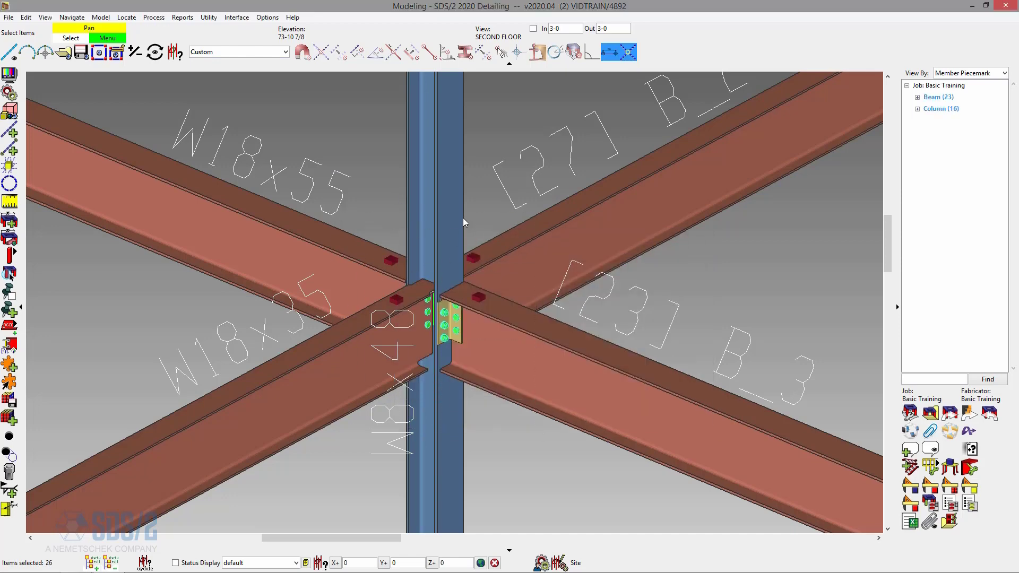
- Restore the Default selection filter, area-select everything at the column joint, and clear the selection
left_click(285, 52)
left_click(213, 63)
left_click(332, 136)
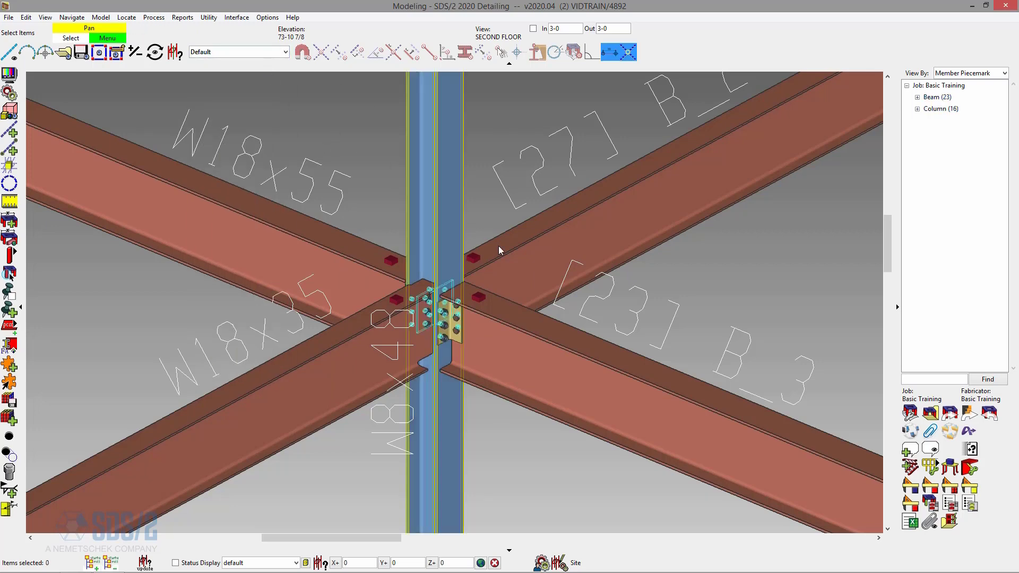
left_click_drag(534, 446, 347, 193)
left_click(362, 170)
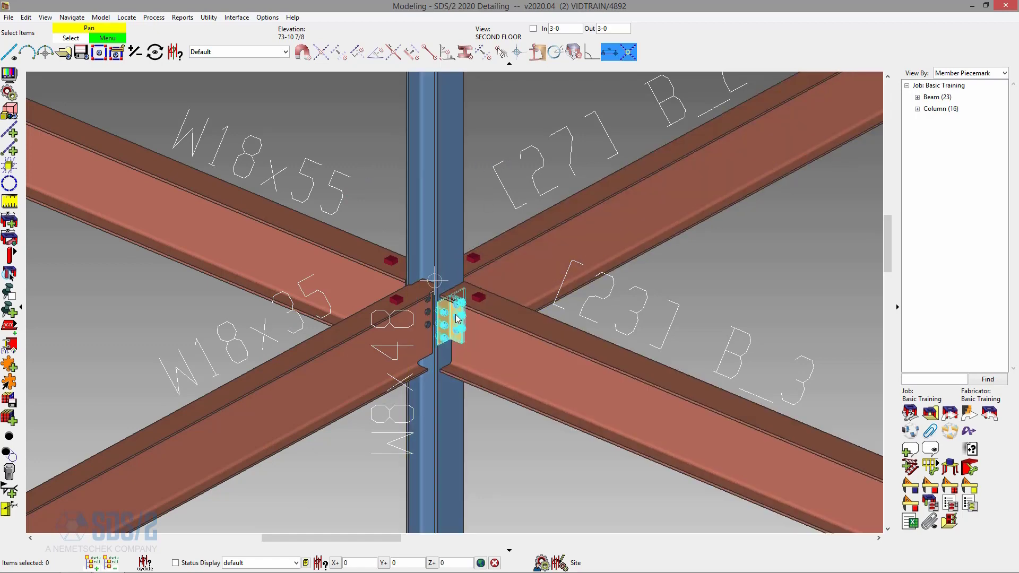
- Restrict selection to Bolts, area-select the bolts at the column [8] C_18 joint, and clear the selection
scroll(451, 316, "up", 3)
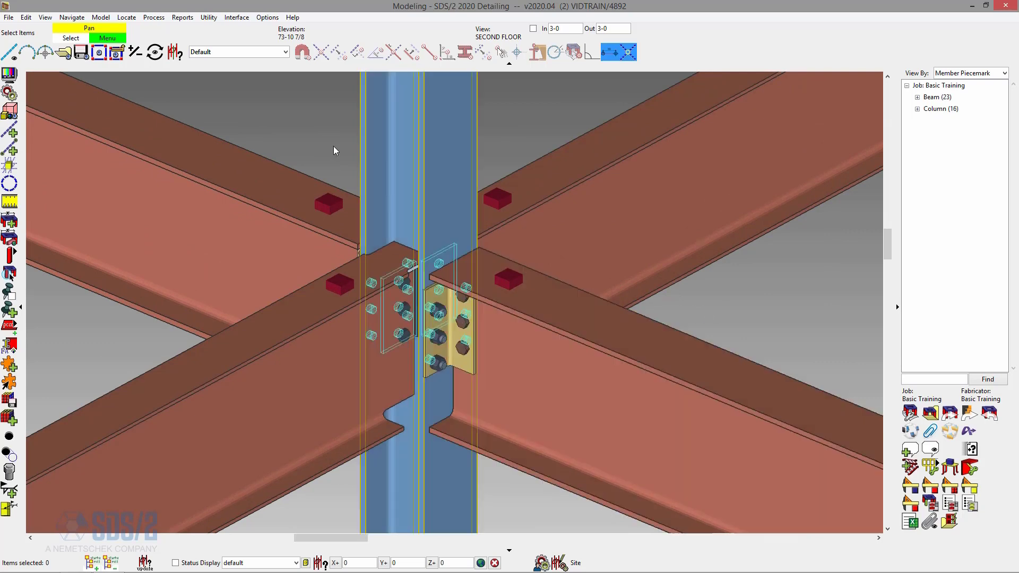
left_click(260, 51)
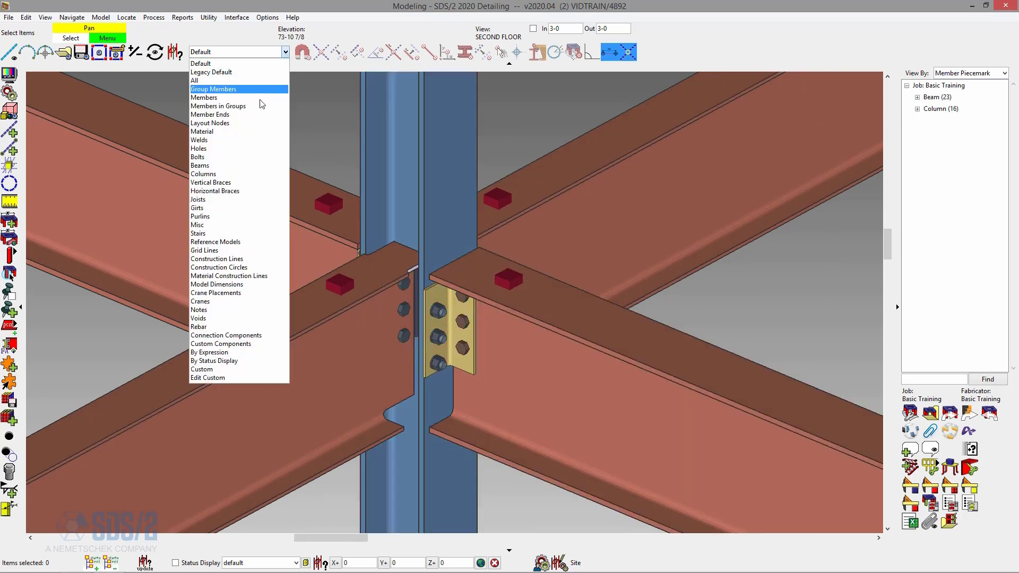
left_click(231, 155)
left_click_drag(574, 424, 284, 129)
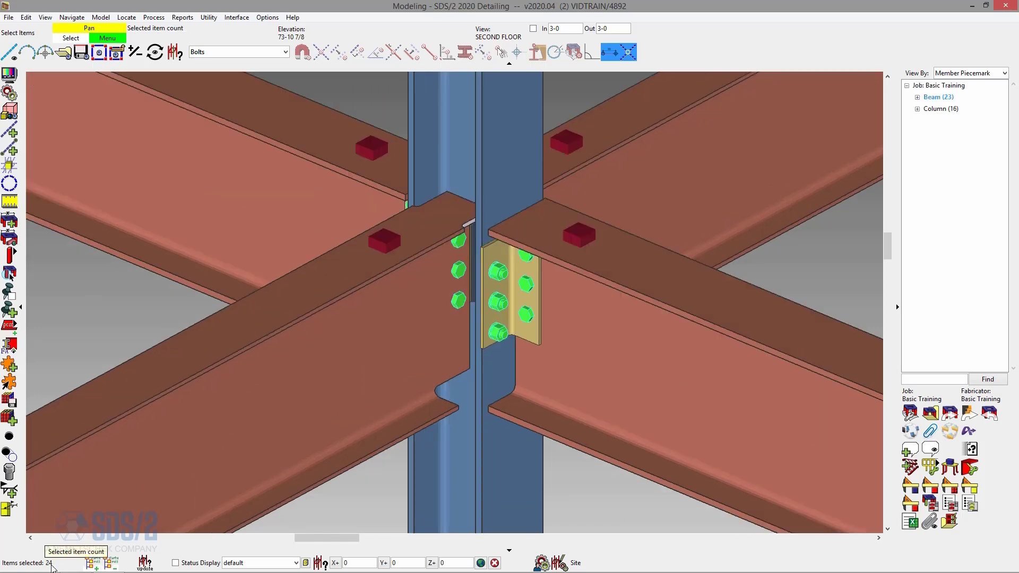
scroll(460, 270, "down", 5)
scroll(459, 269, "down", 5)
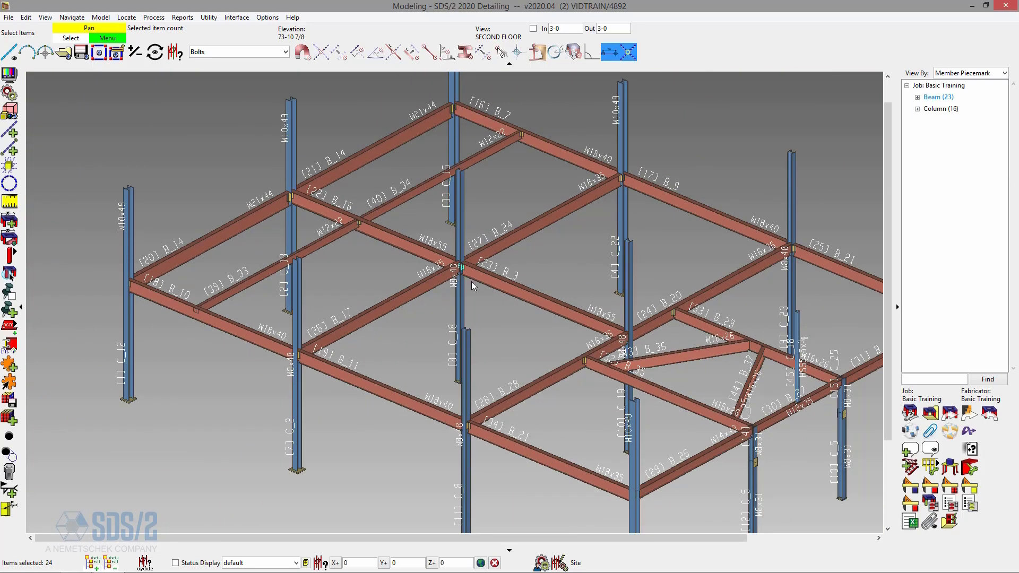
left_click(481, 310)
- Set the modeling Level of Detail to its highest setting in the User and Site Options
scroll(465, 268, "up", 5)
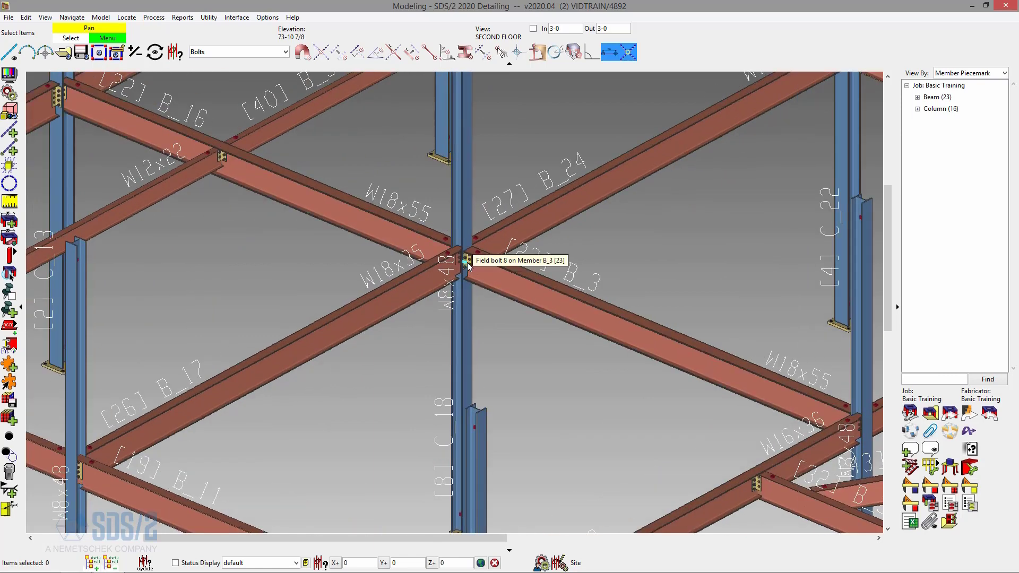
scroll(466, 268, "down", 1)
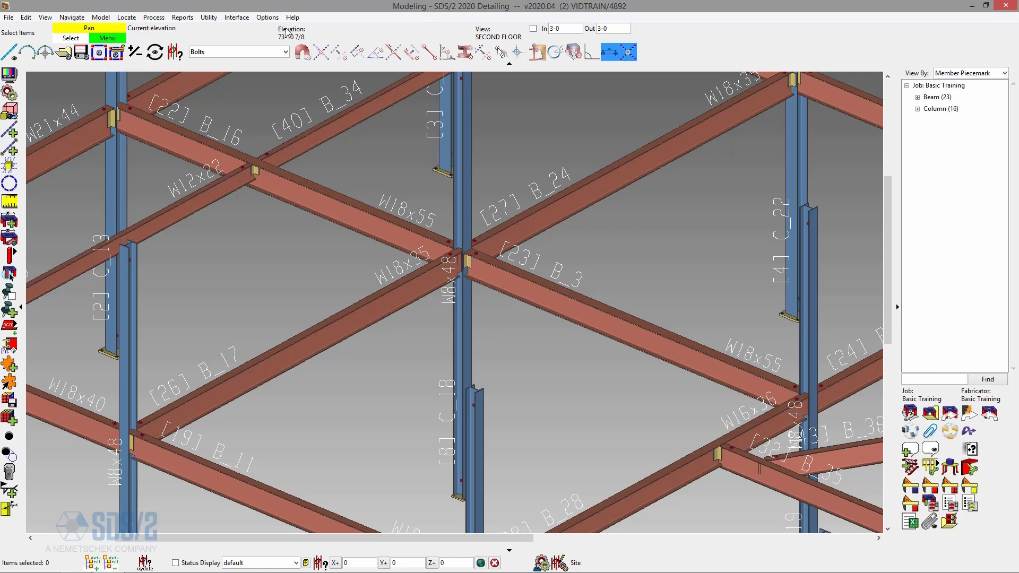
left_click(267, 17)
left_click(297, 67)
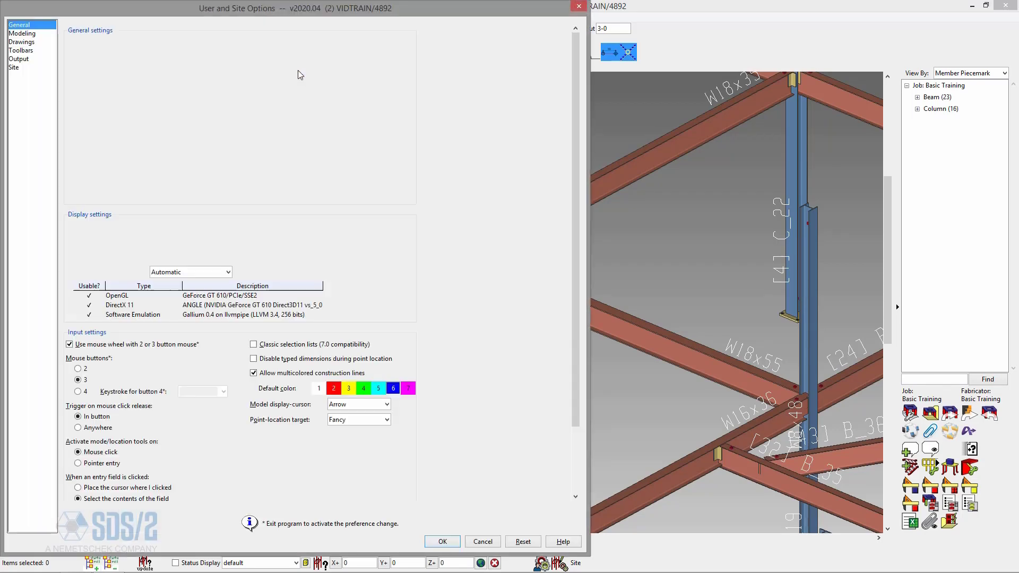
left_click(47, 35)
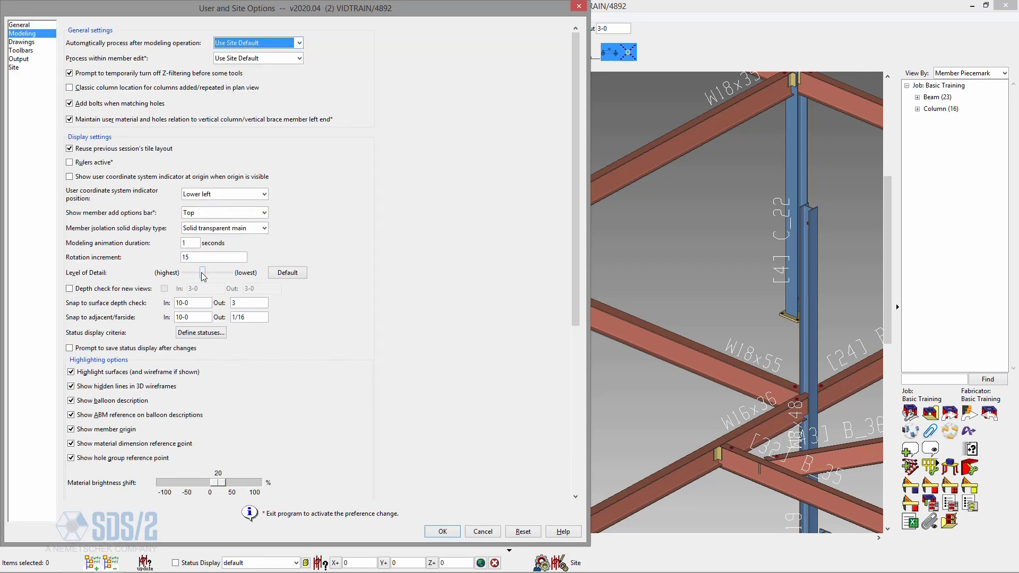
left_click_drag(203, 275, 181, 275)
left_click_drag(184, 275, 242, 279)
left_click(201, 272)
left_click_drag(203, 275, 152, 276)
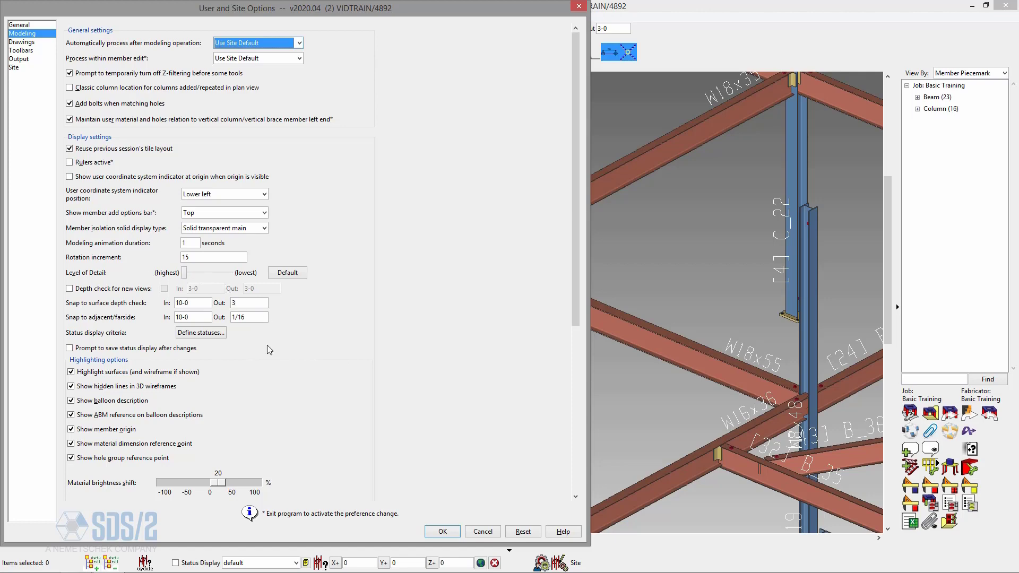
left_click(450, 532)
- Area-select the bolts at the central column joint in the full-frame view, area-select over the whole frame, and clear the selection
scroll(467, 263, "down", 5)
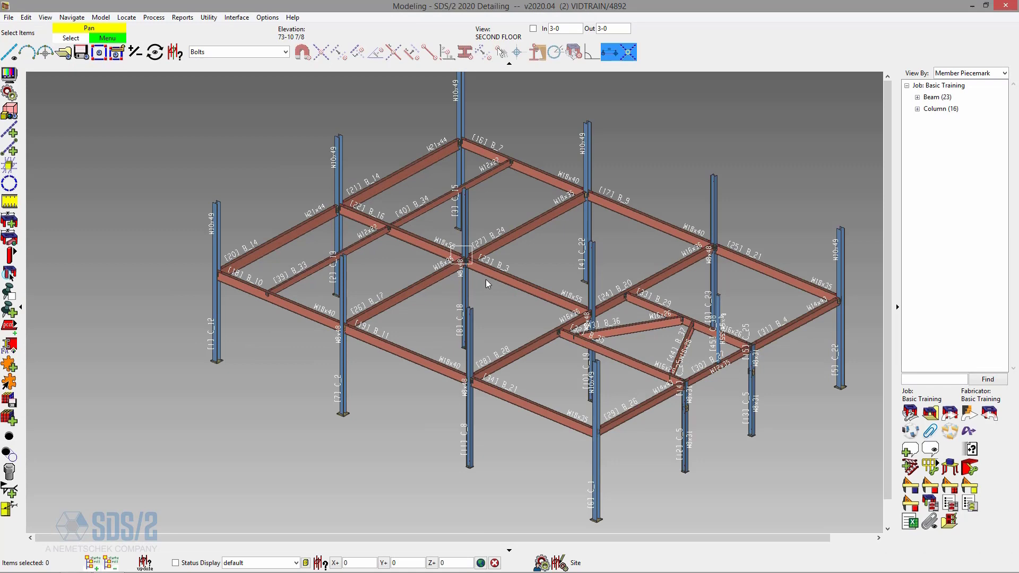
left_click(460, 270)
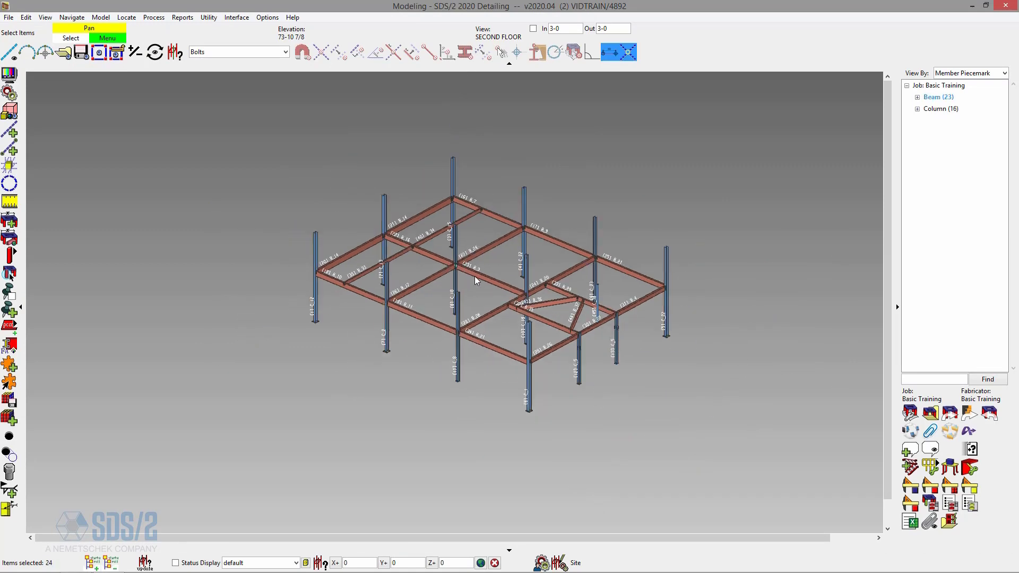
left_click(467, 275)
left_click_drag(257, 121, 766, 446)
left_click(493, 167)
- Reset the selection filter from Bolts to Default
left_click(285, 52)
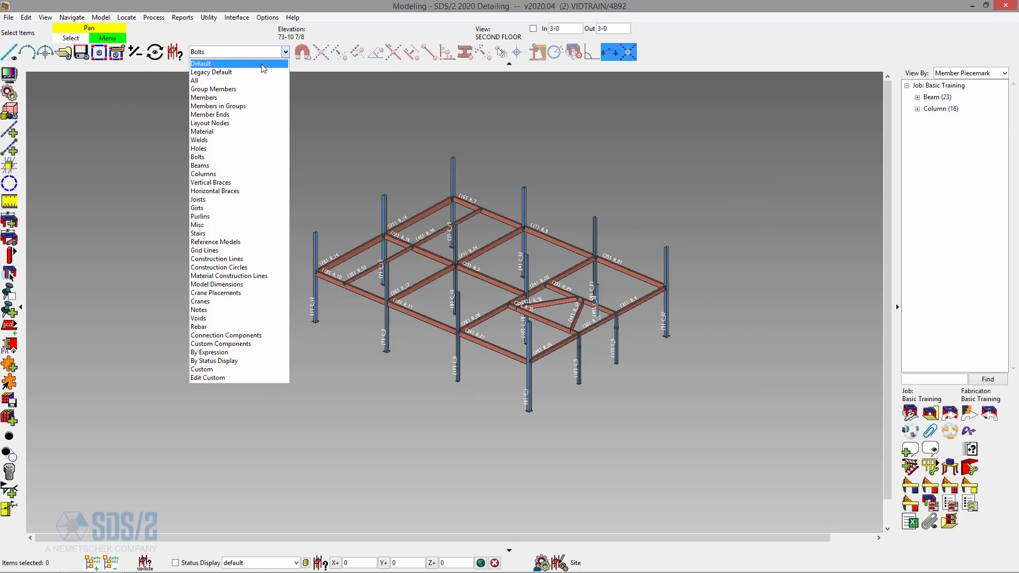
left_click(212, 63)
scroll(484, 260, "up", 3)
scroll(434, 249, "up", 5)
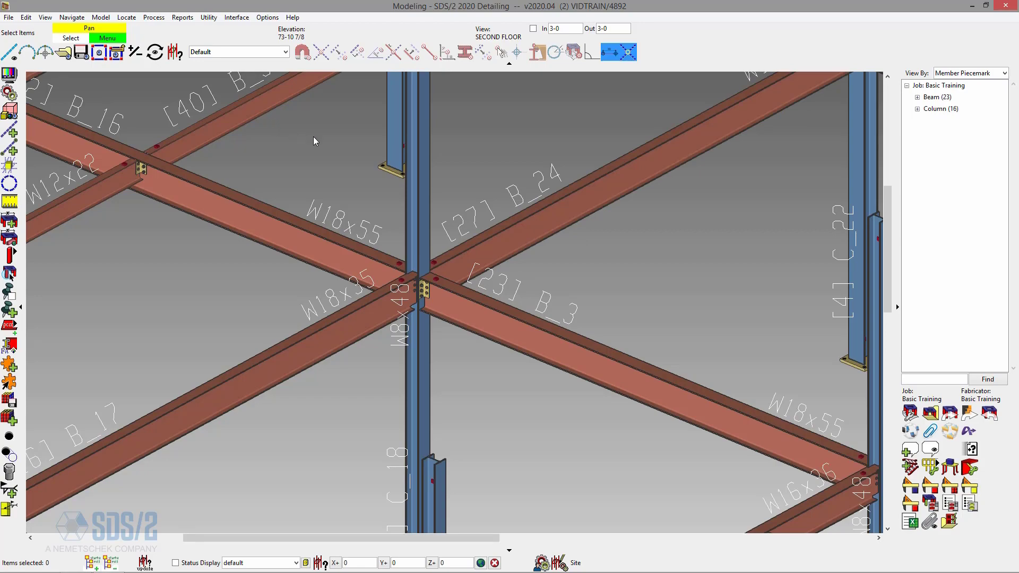
- Return the SECOND FLOOR view to plan orientation and turn off its depth check at column [5] C_22
key("ctrl+r")
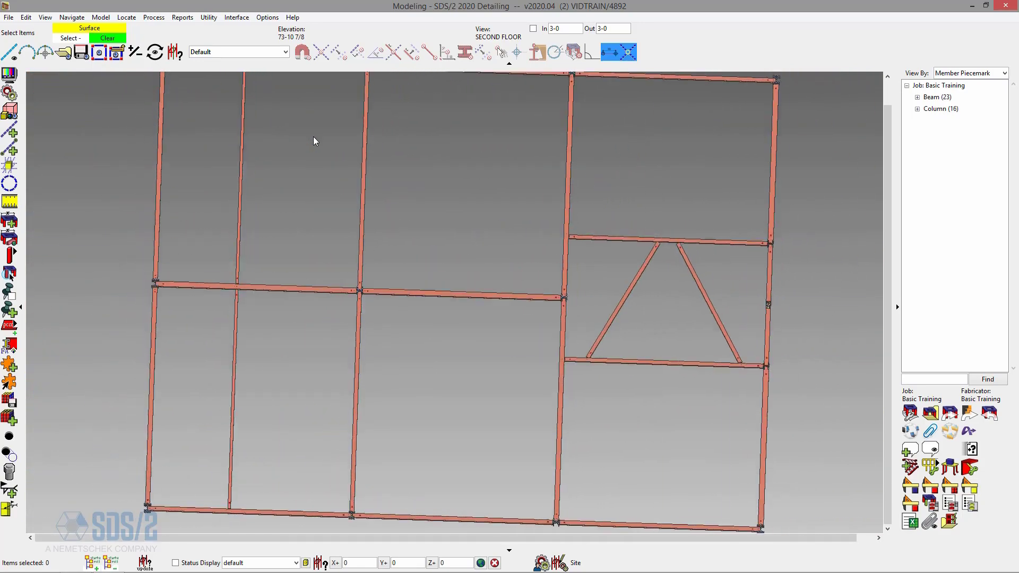
scroll(303, 159, "down", 3)
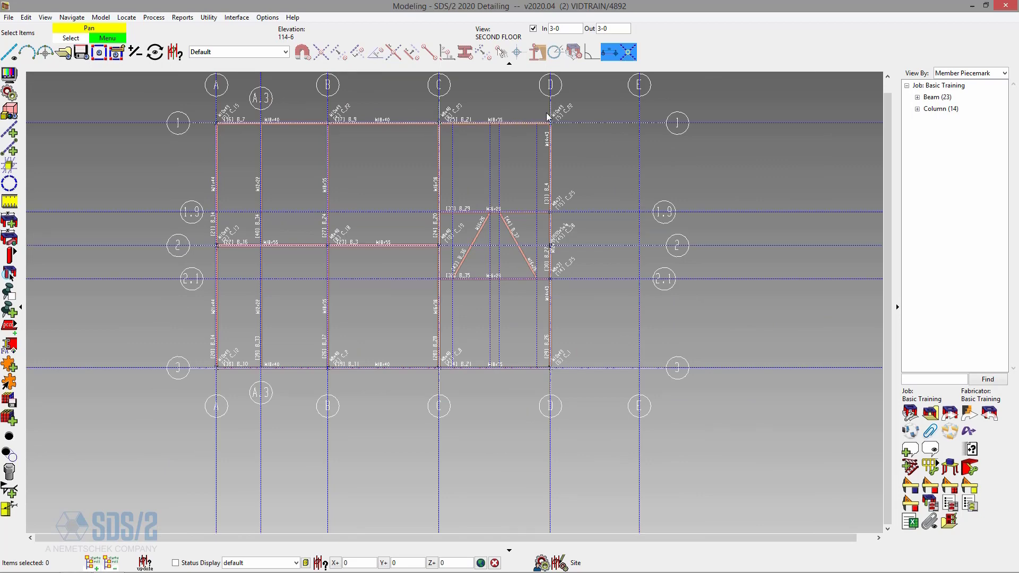
scroll(565, 113, "up", 4)
scroll(566, 113, "up", 6)
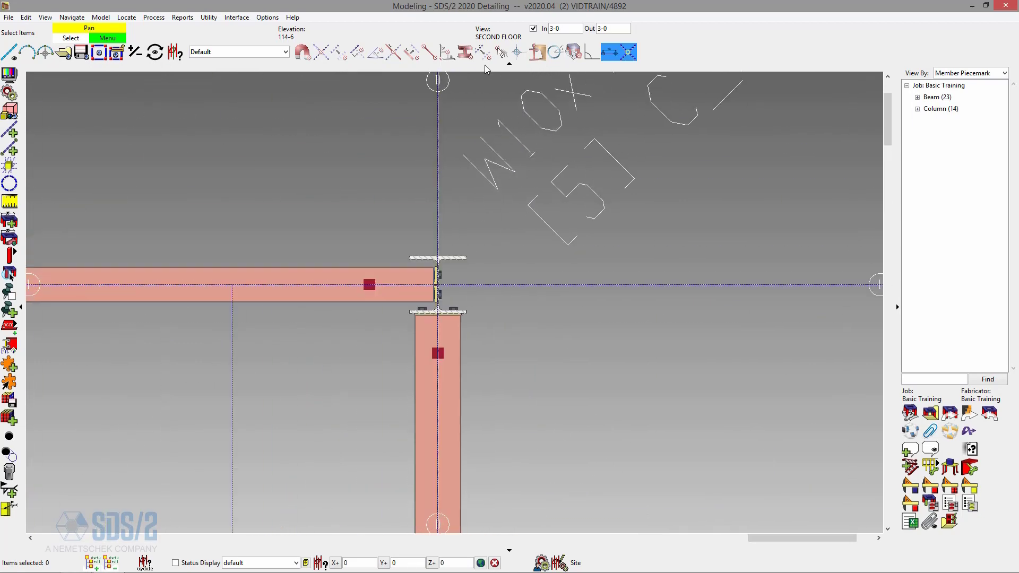
left_click(533, 28)
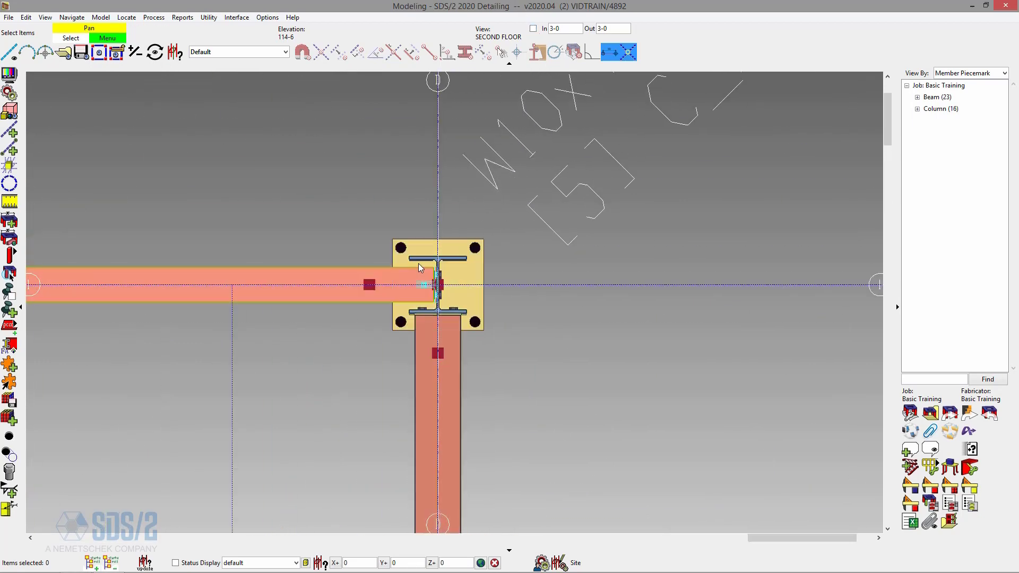
- Select column [5] C_22, review the commands available for the selected member, and clear the selection
left_click(438, 262)
scroll(260, 186, "down", 2)
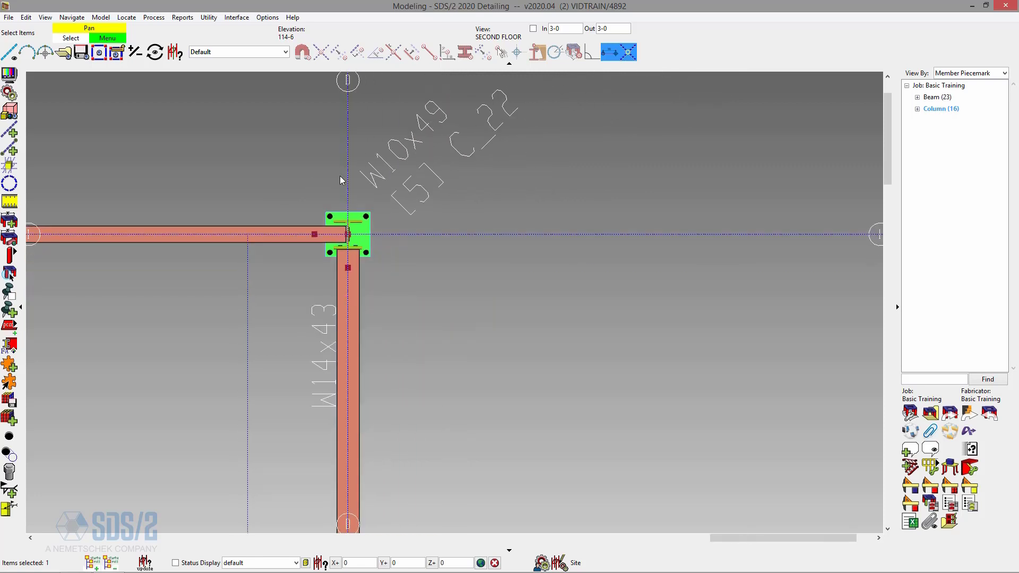
right_click(537, 171)
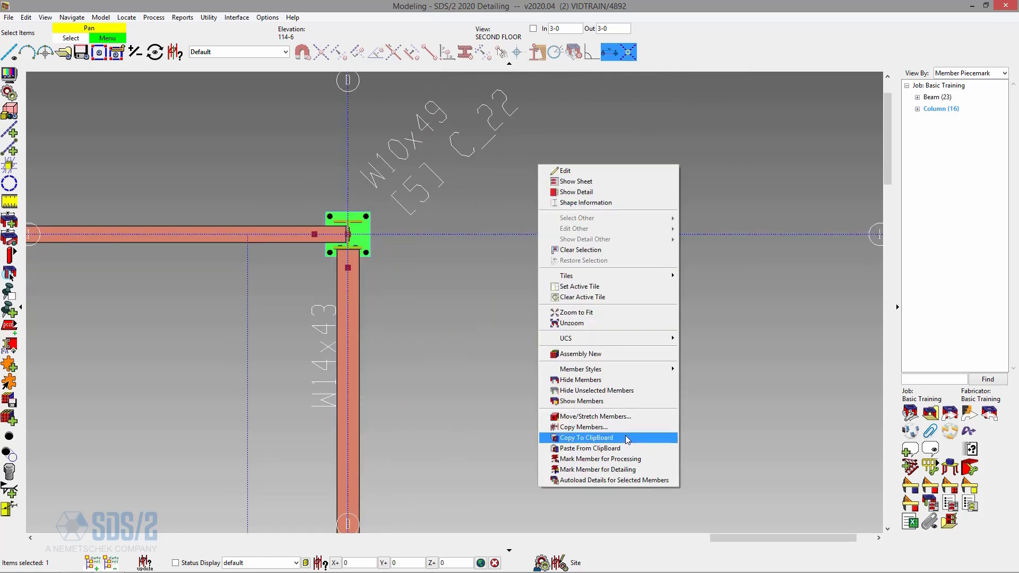
left_click(460, 349)
- Start a member copy before selecting, choose column [5] C_22, and accept the Single copy function
left_click(102, 18)
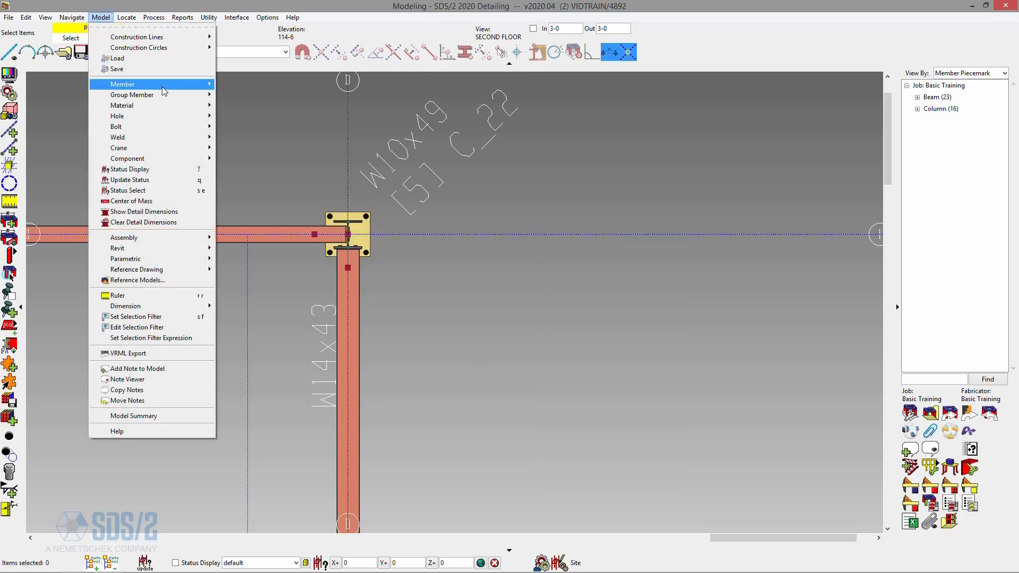
mouse_move(161, 86)
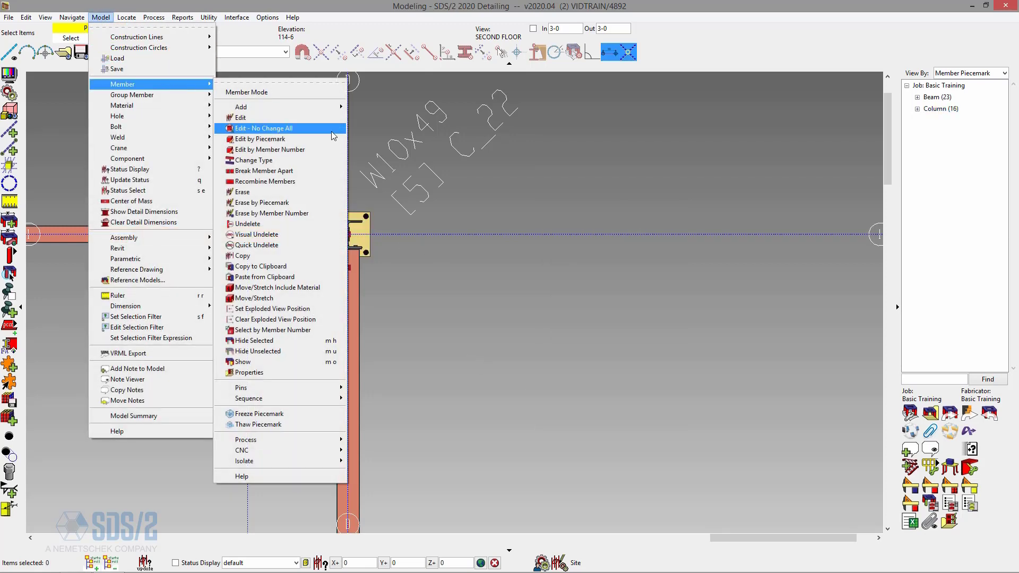
left_click(298, 256)
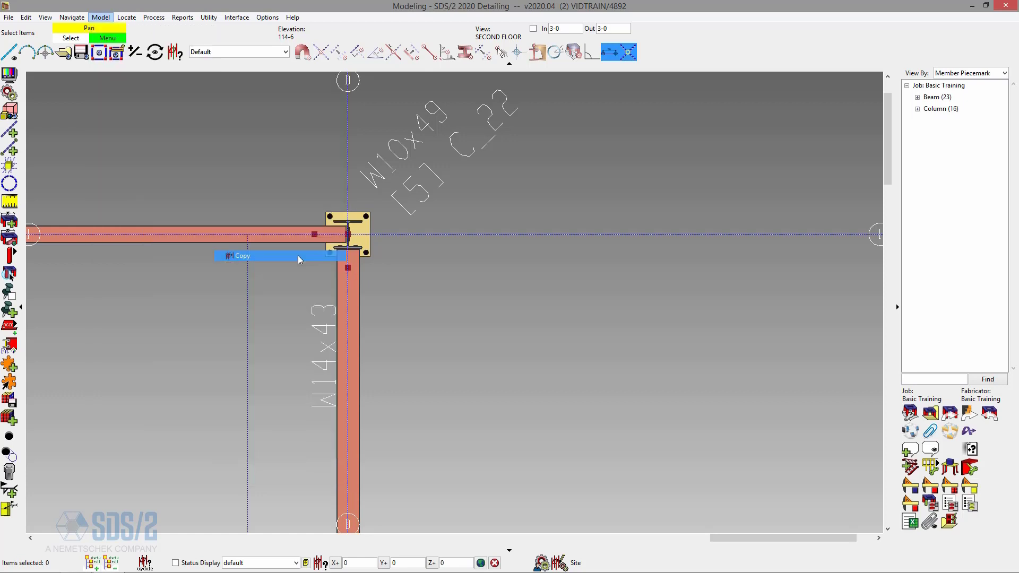
left_click(348, 226)
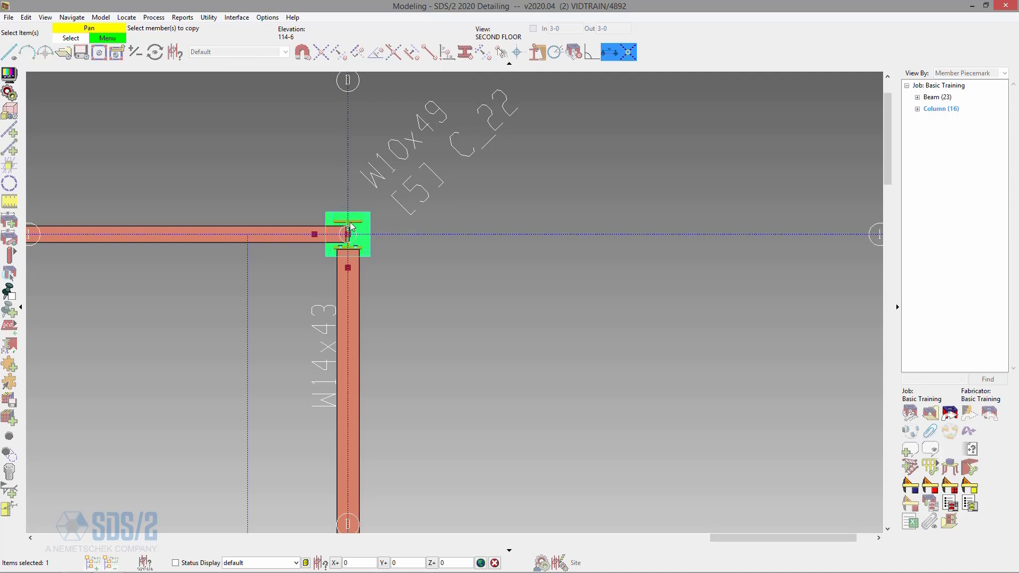
right_click(450, 198)
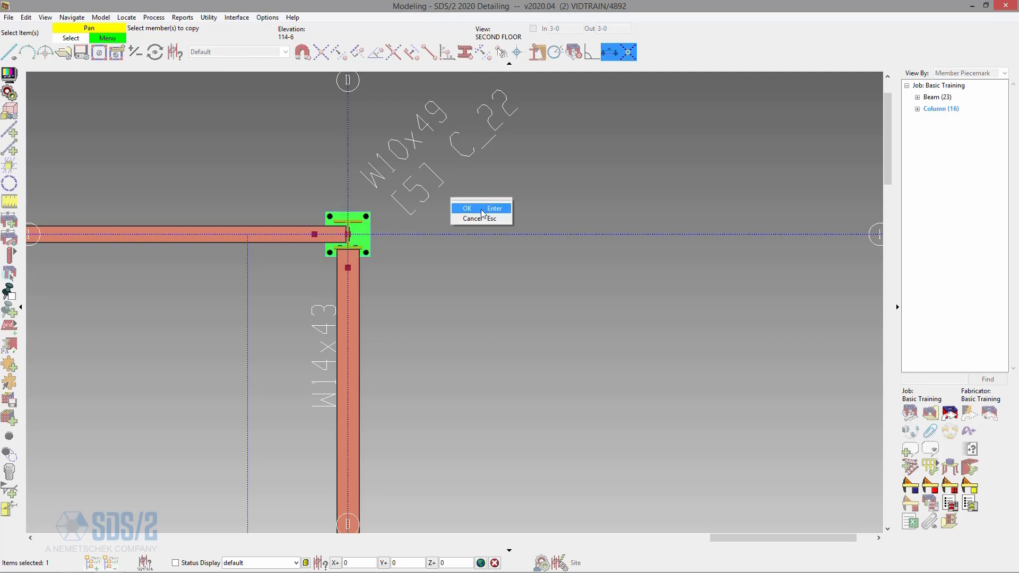
left_click(483, 210)
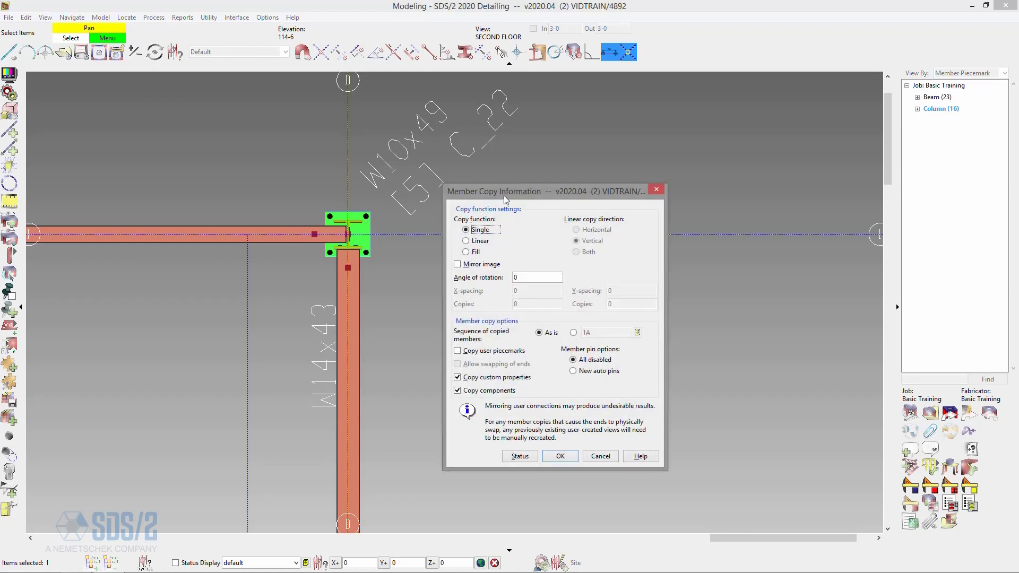
left_click_drag(647, 142, 753, 98)
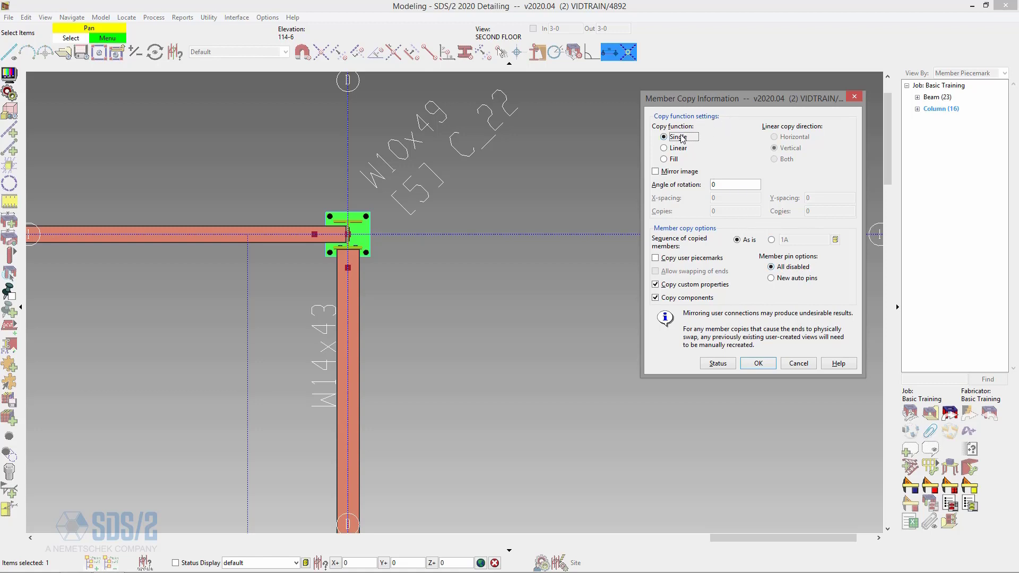
left_click(762, 365)
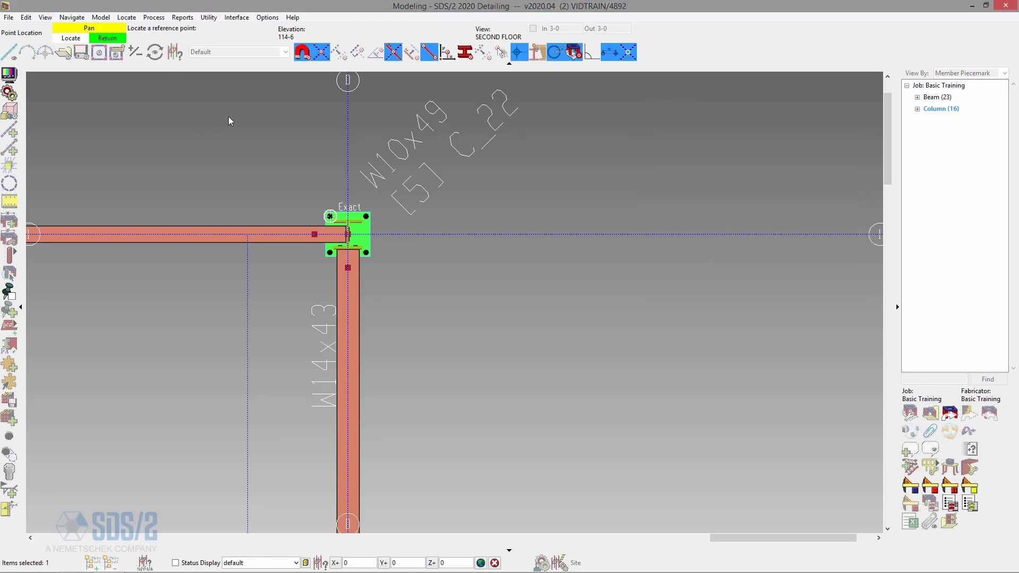
- Place the copy 5-0 from the column's own point along grid line 1 toward grid E, using intersection snapping, and end the copy
left_click(347, 234)
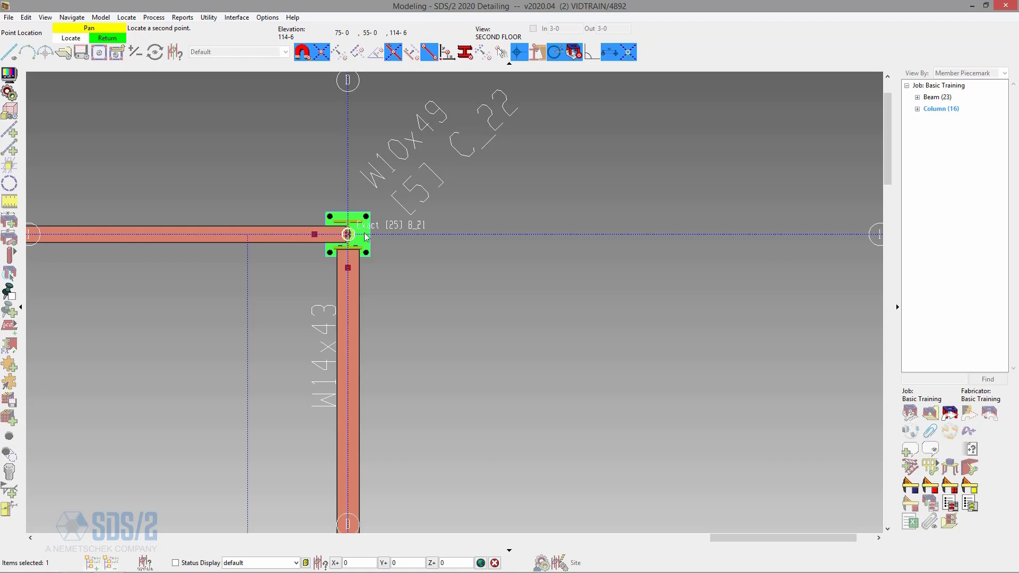
left_click(321, 54)
scroll(343, 238, "down", 3)
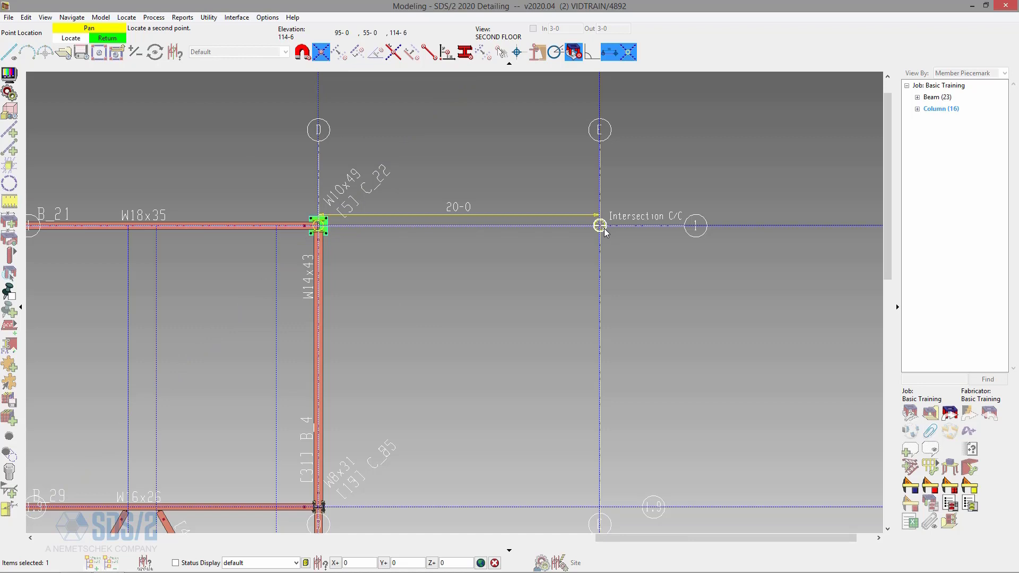
type("5-0")
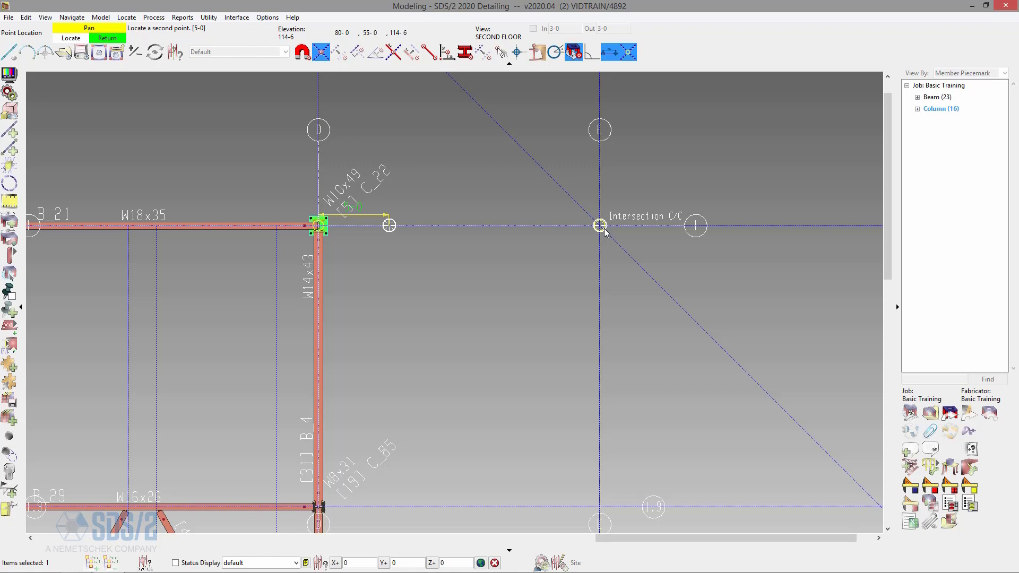
scroll(603, 230, "down", 1)
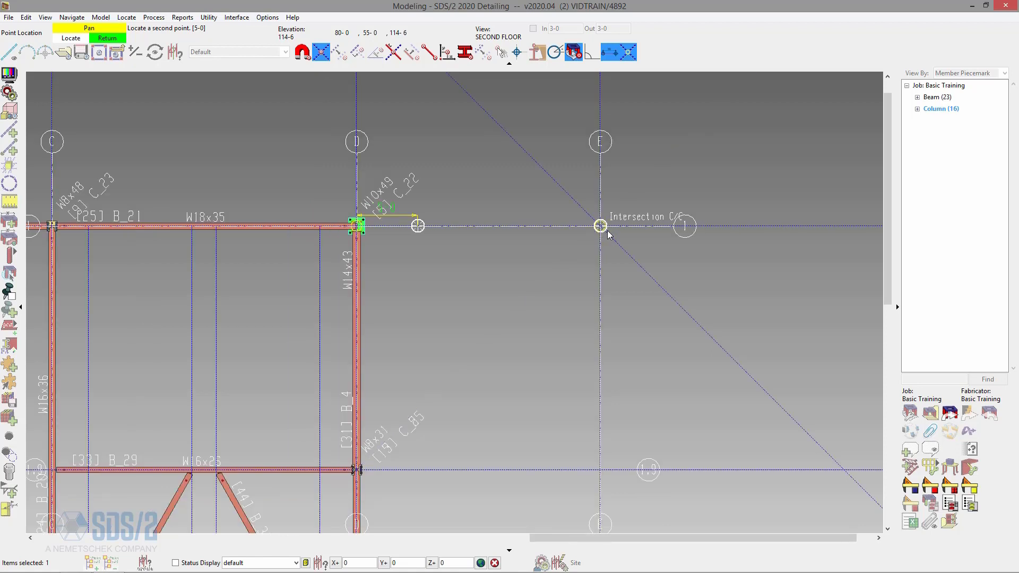
left_click(603, 231)
scroll(396, 222, "up", 2)
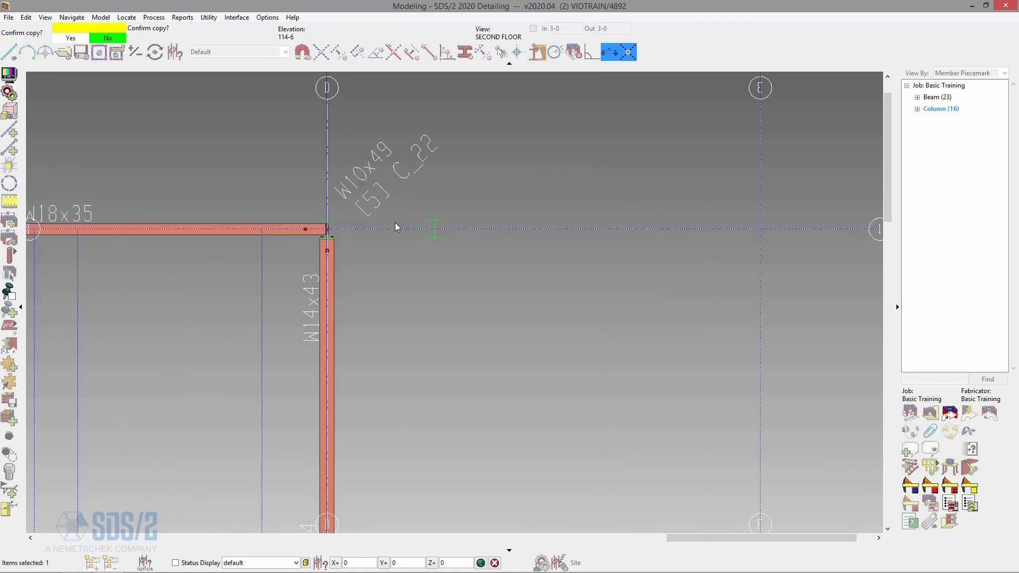
scroll(384, 220, "up", 2)
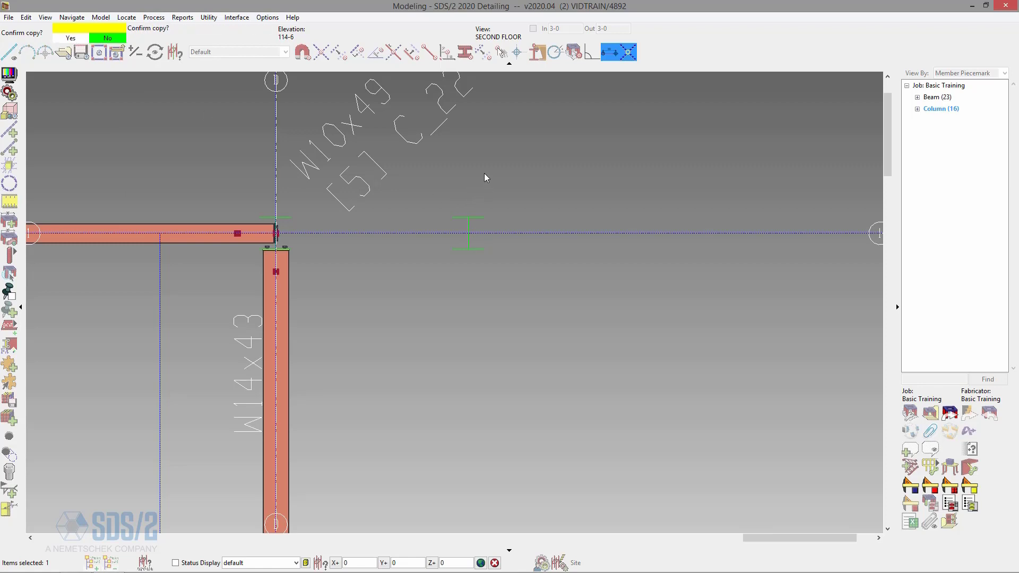
scroll(485, 170, "up", 1)
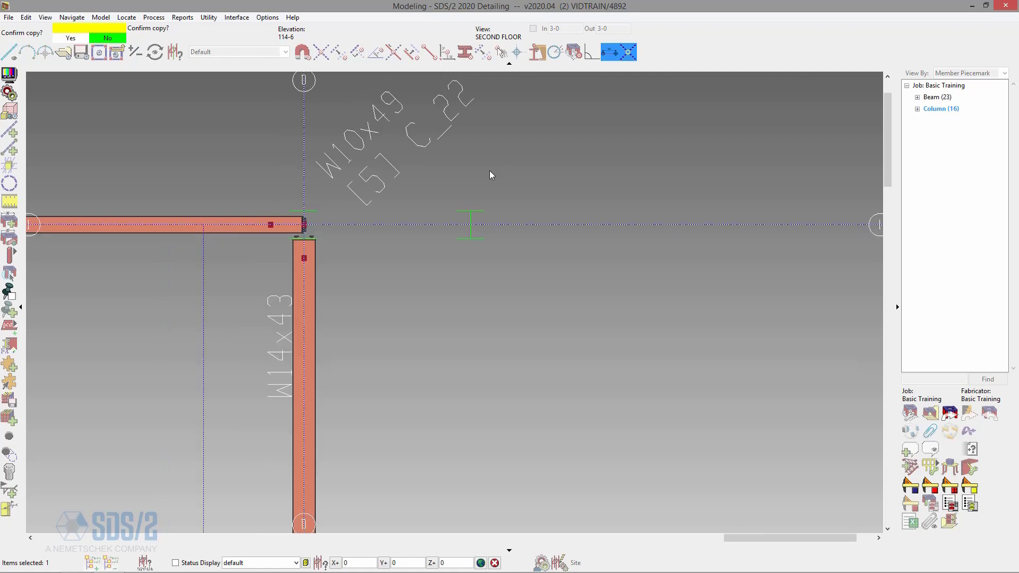
left_click(492, 166)
scroll(325, 250, "down", 3)
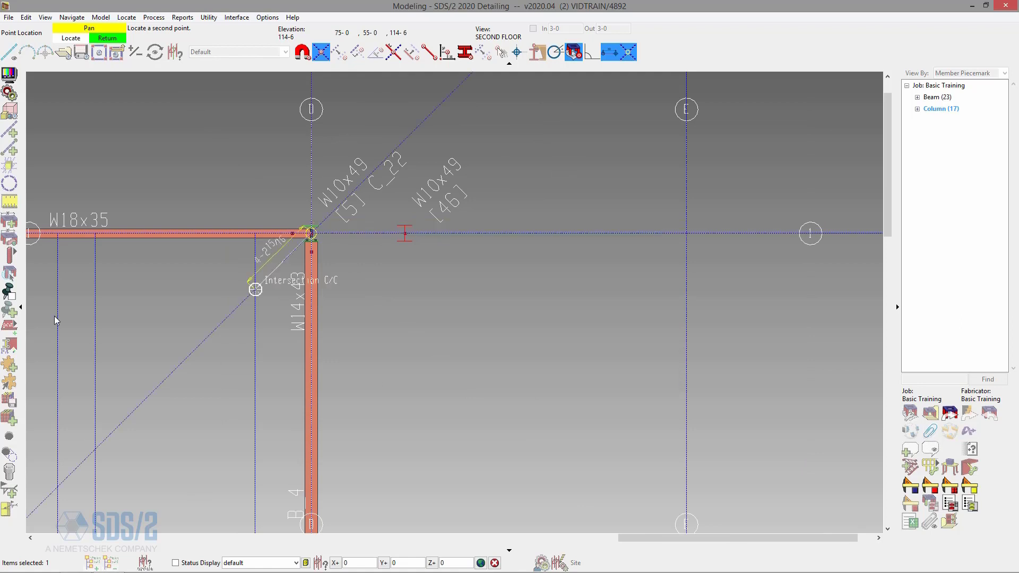
left_click(374, 229)
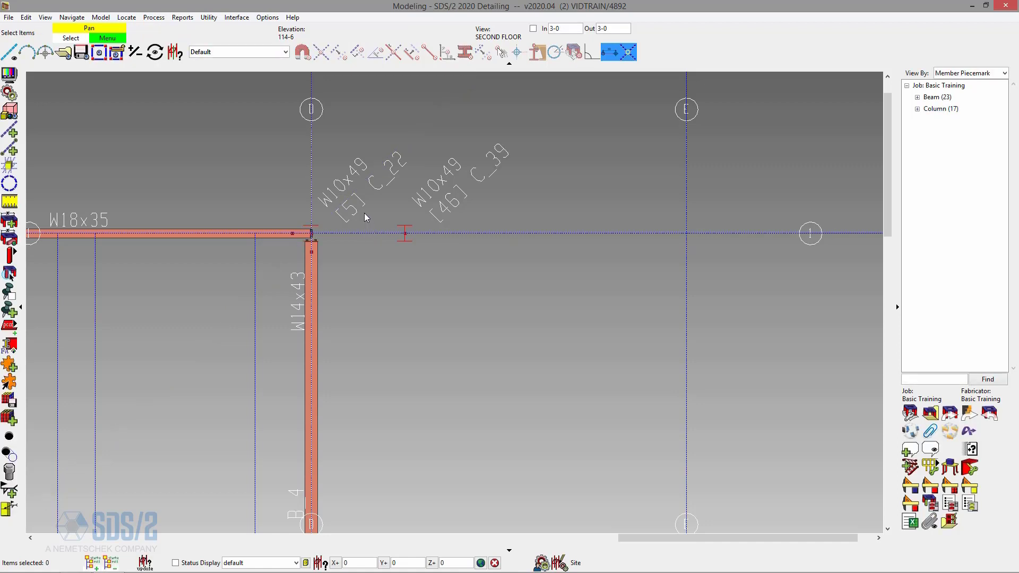
- Select column [5] C_22 first, run Copy Members on it, and accept the Single copy function
right_click(343, 151)
left_click(312, 234)
right_click(325, 172)
left_click(409, 435)
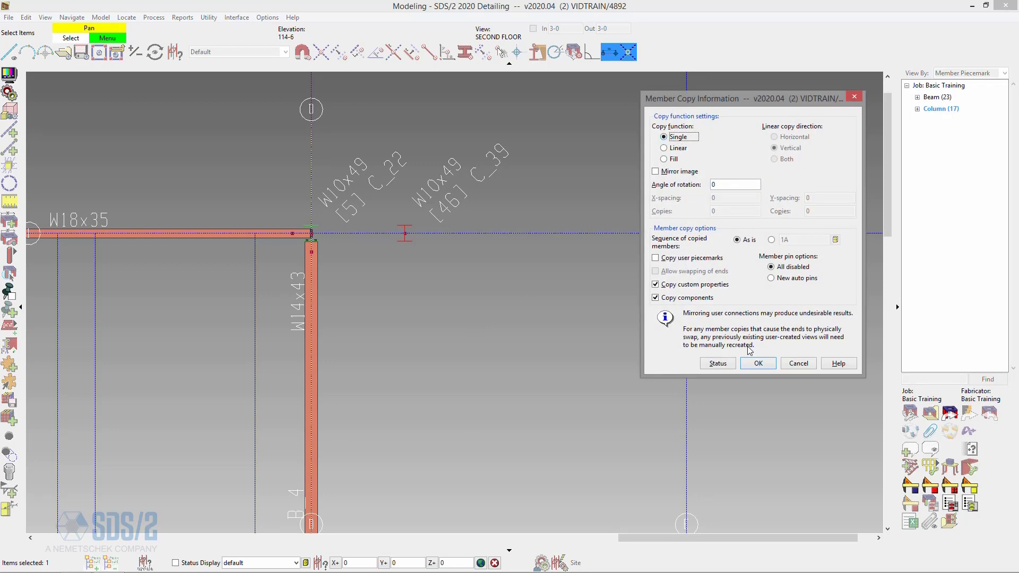
left_click(760, 364)
- Offset the copy by 8-6, using two construction line intersections along beam [25] B_21 as reference and second point, and end the copy
middle_click_drag(449, 295, 514, 327)
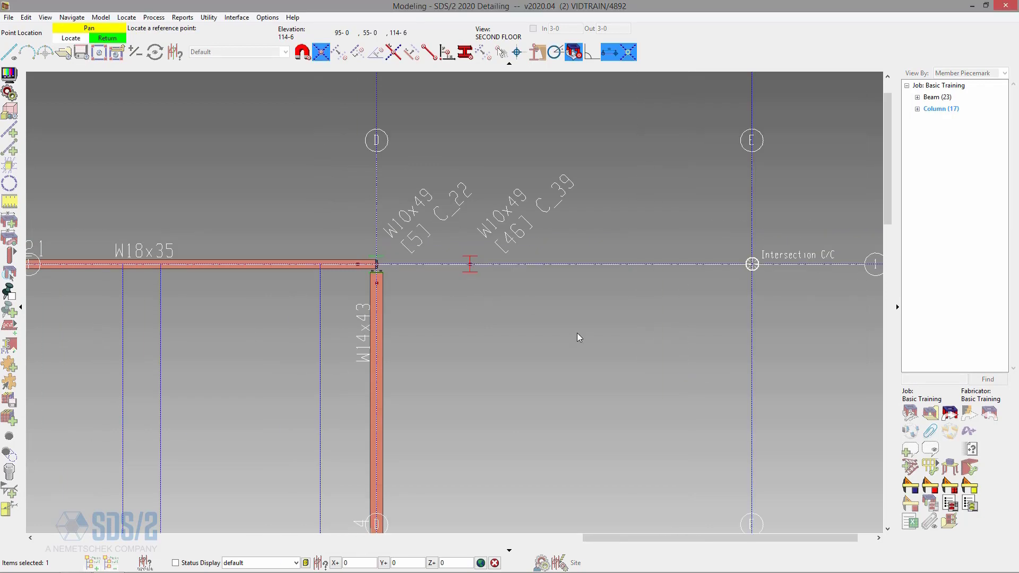
scroll(559, 278, "down", 2)
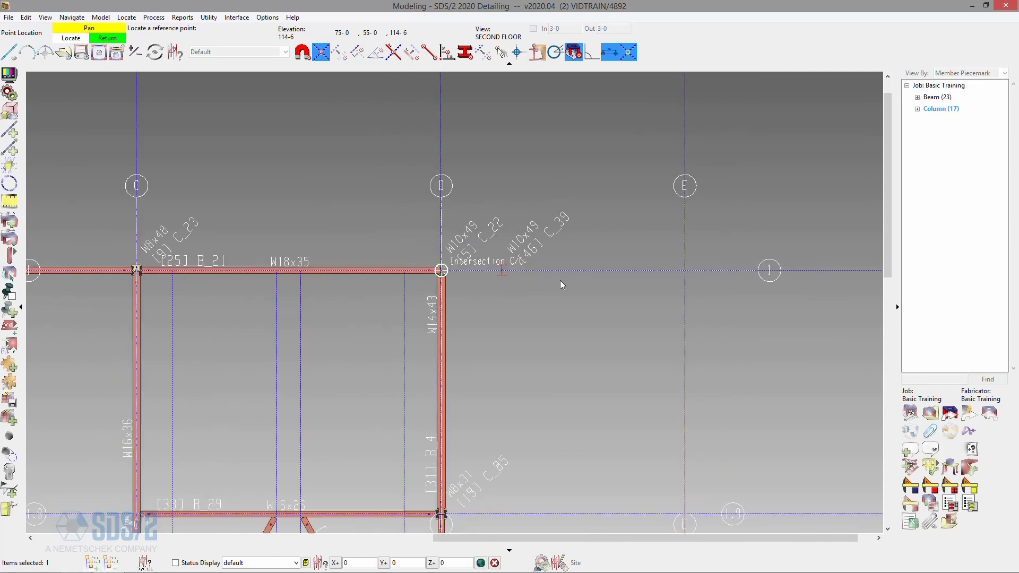
left_click(378, 277)
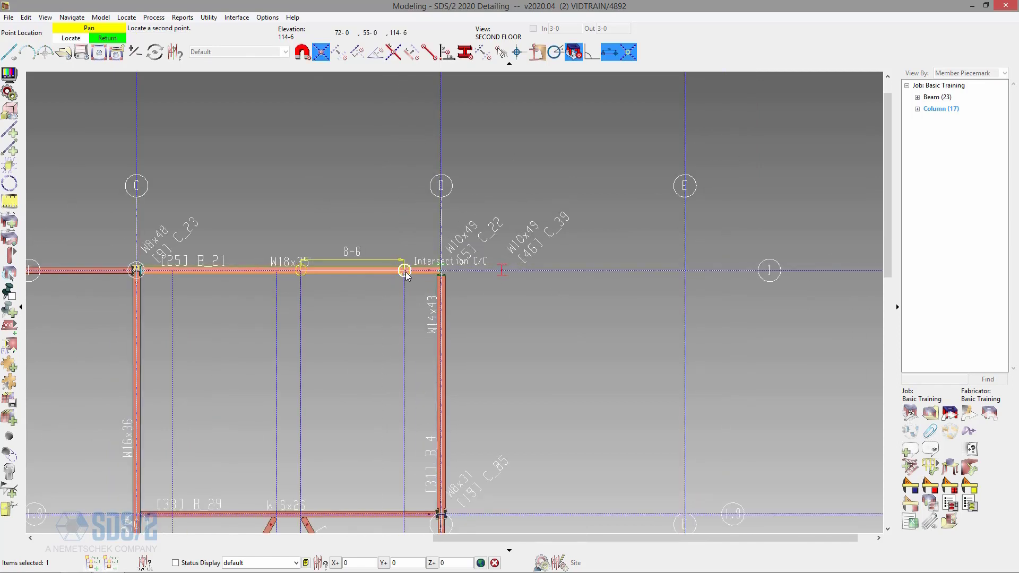
left_click(406, 273)
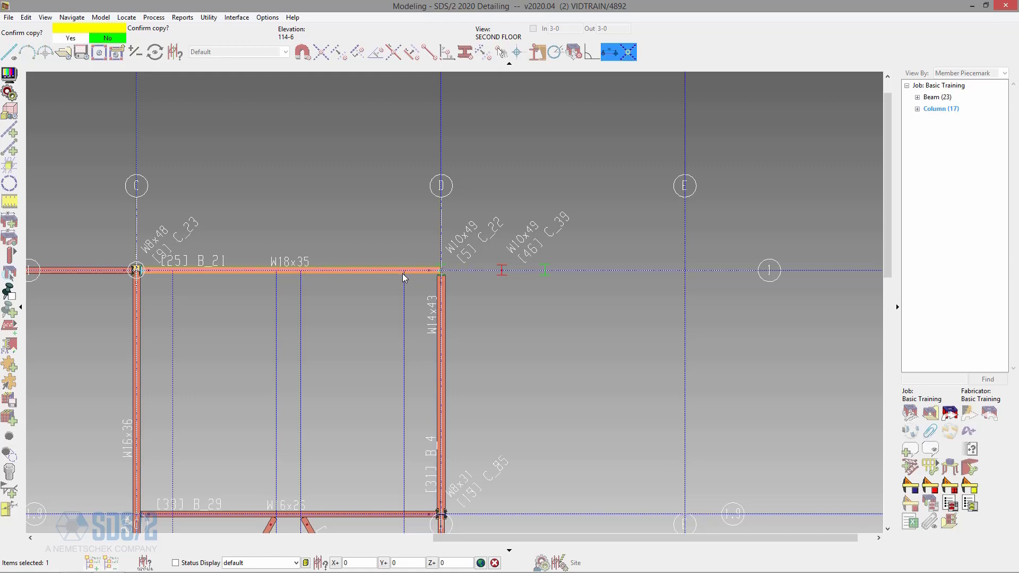
scroll(442, 270, "down", 1)
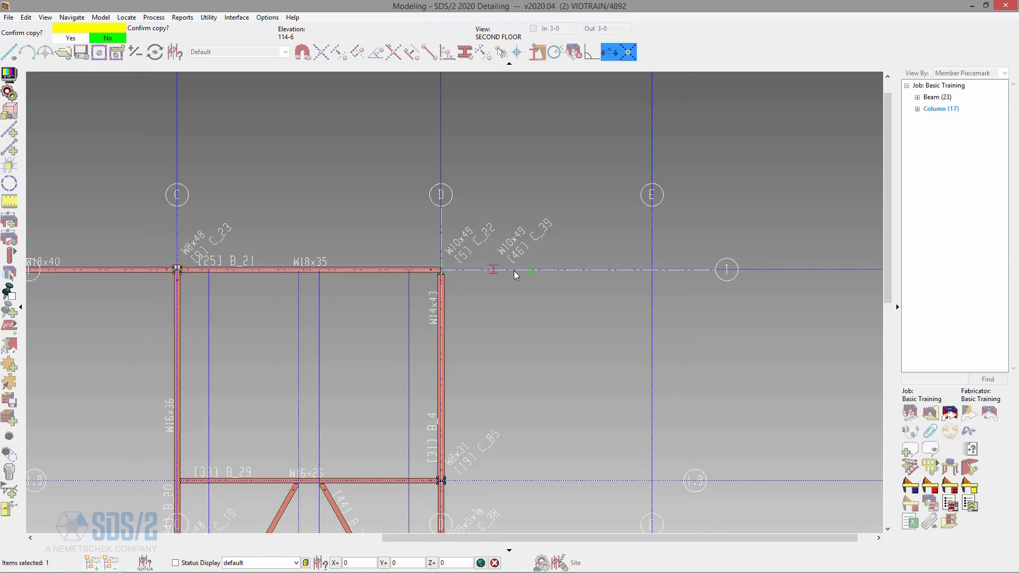
scroll(531, 271, "up", 5)
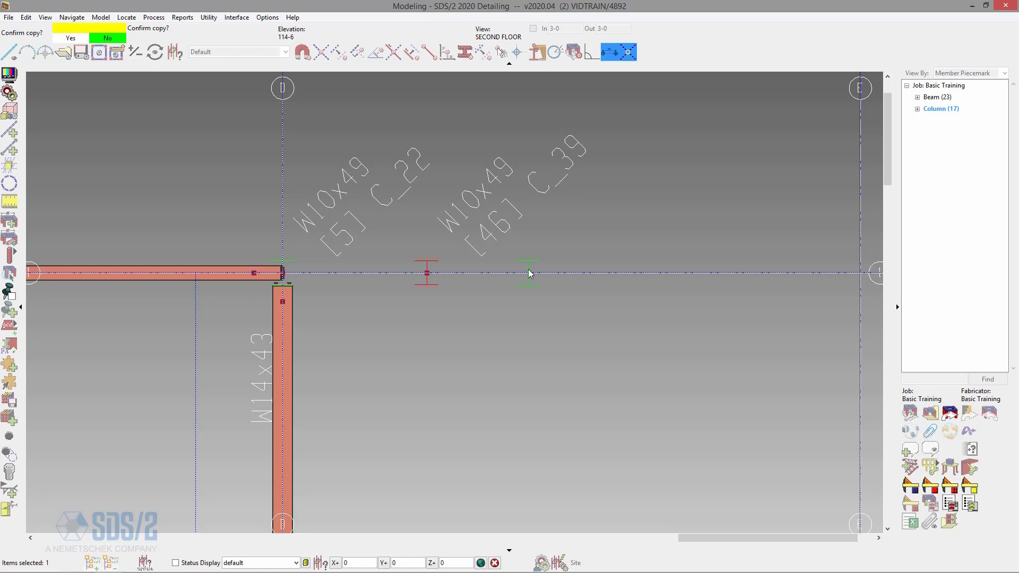
scroll(511, 257, "down", 3)
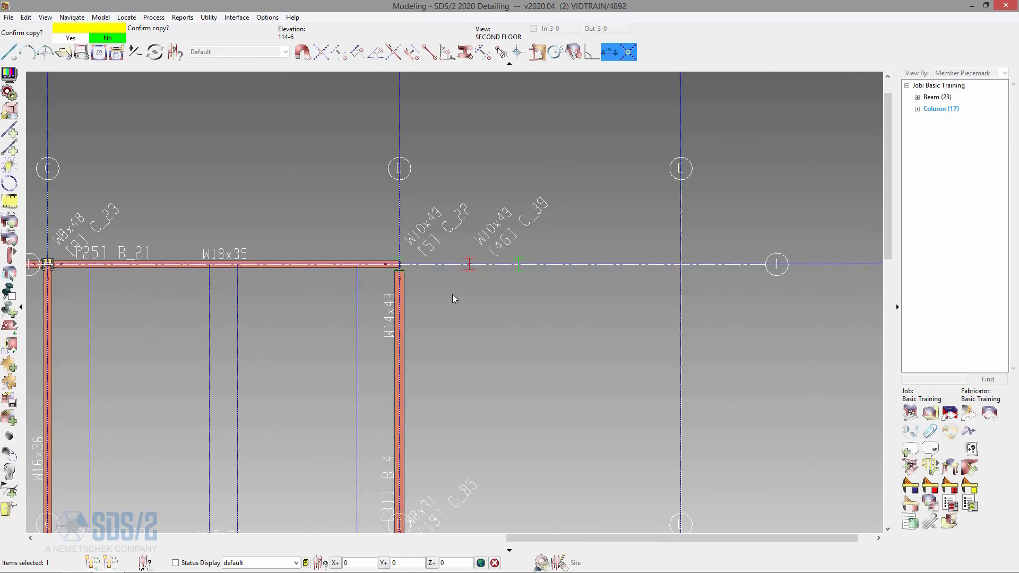
scroll(502, 300, "up", 1)
left_click(499, 299)
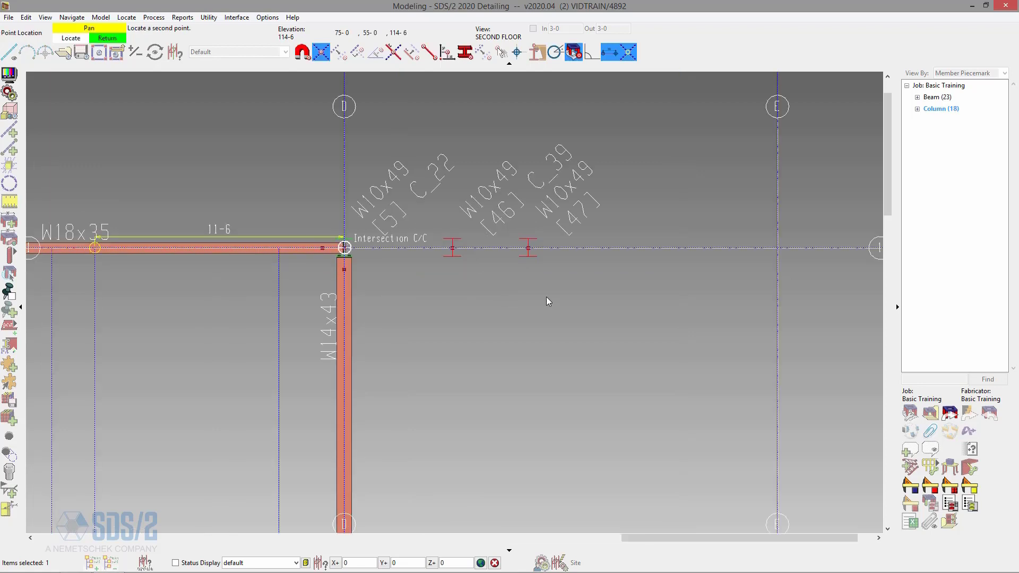
left_click(477, 278)
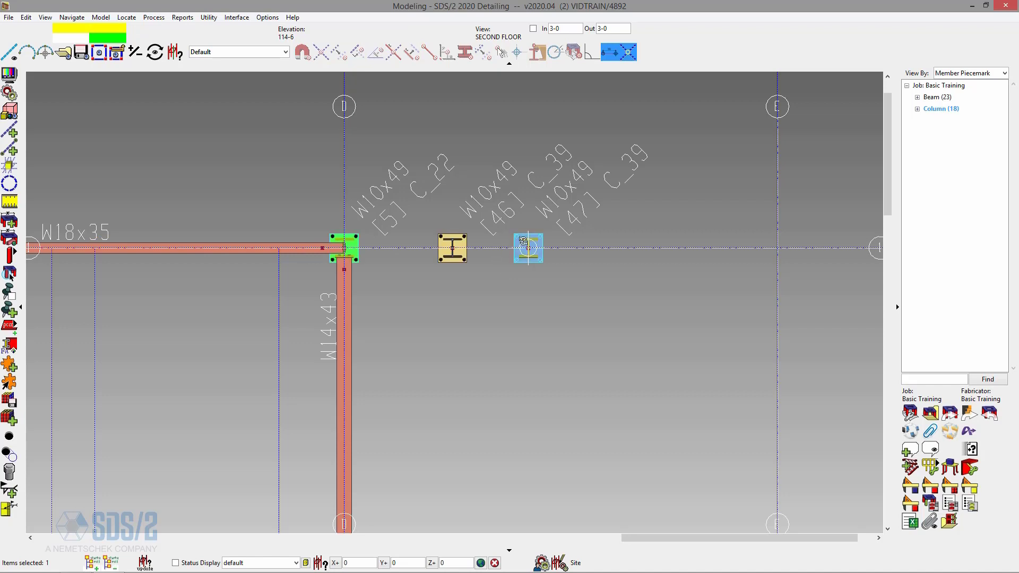
middle_click_drag(522, 240, 530, 267, "shift")
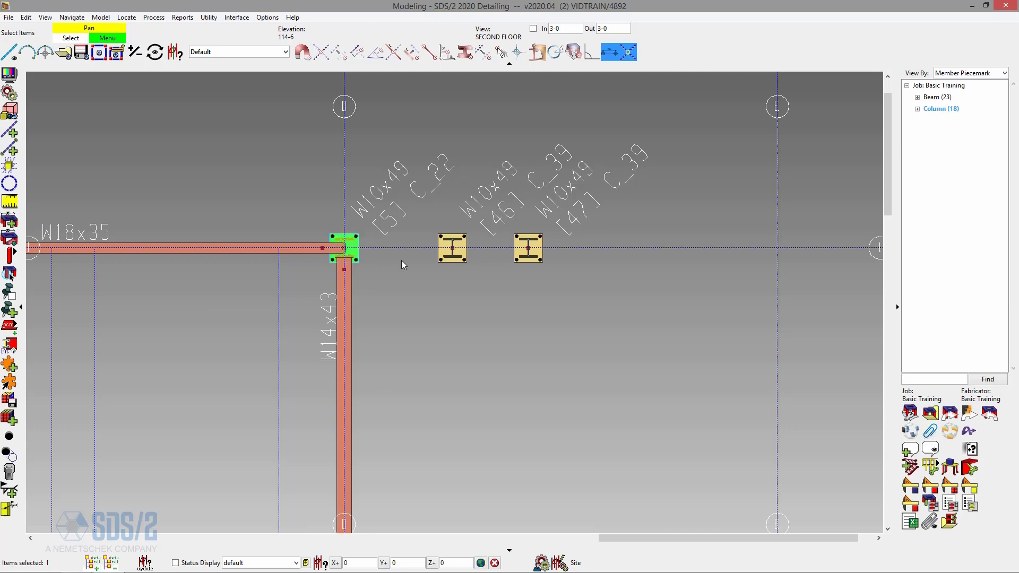
- Area-select the two copied columns, [46] and [47] C_39, on grid line 1 and delete them
scroll(417, 275, "down", 2)
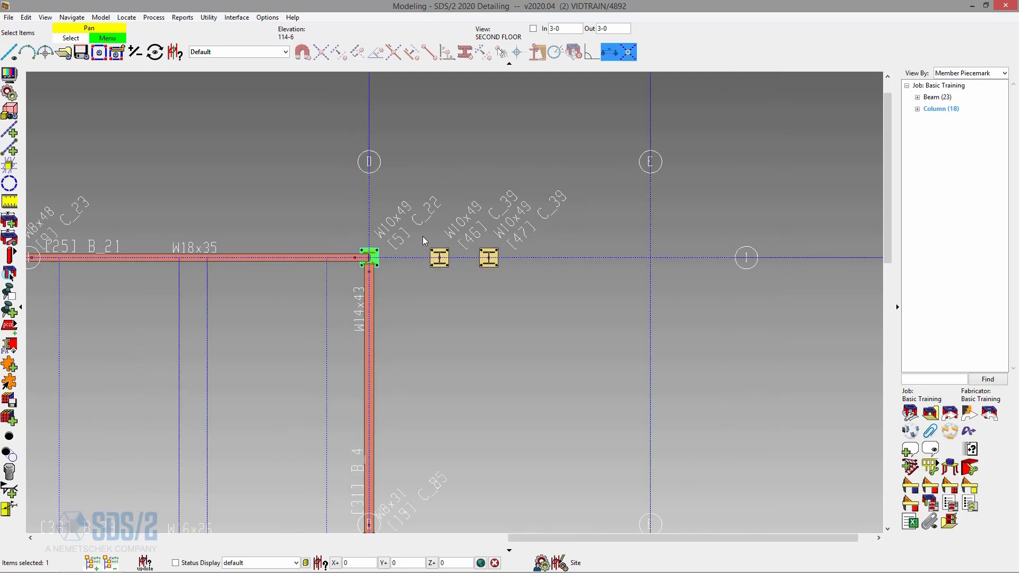
left_click_drag(413, 230, 571, 281)
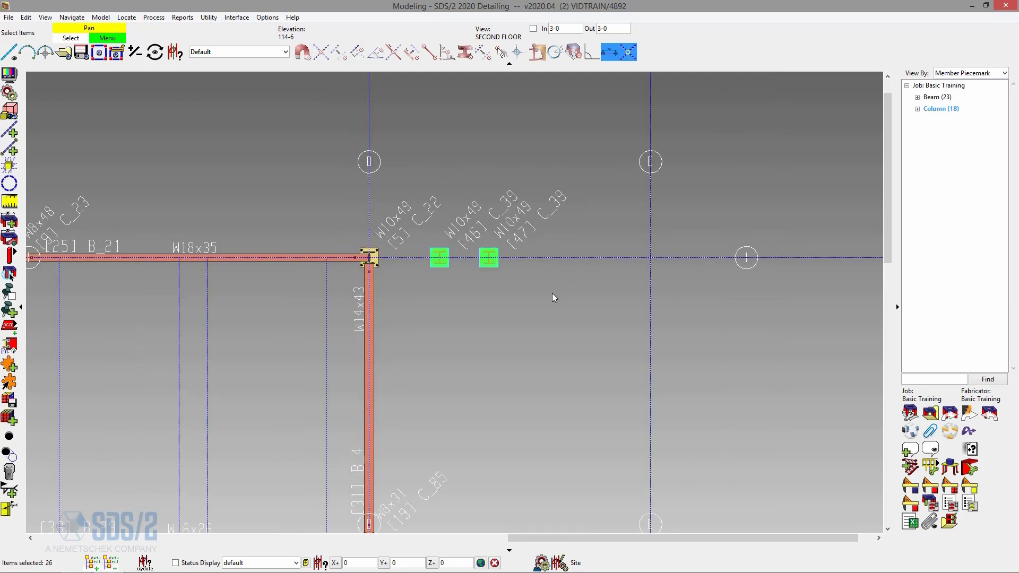
key("Delete")
left_click(537, 370)
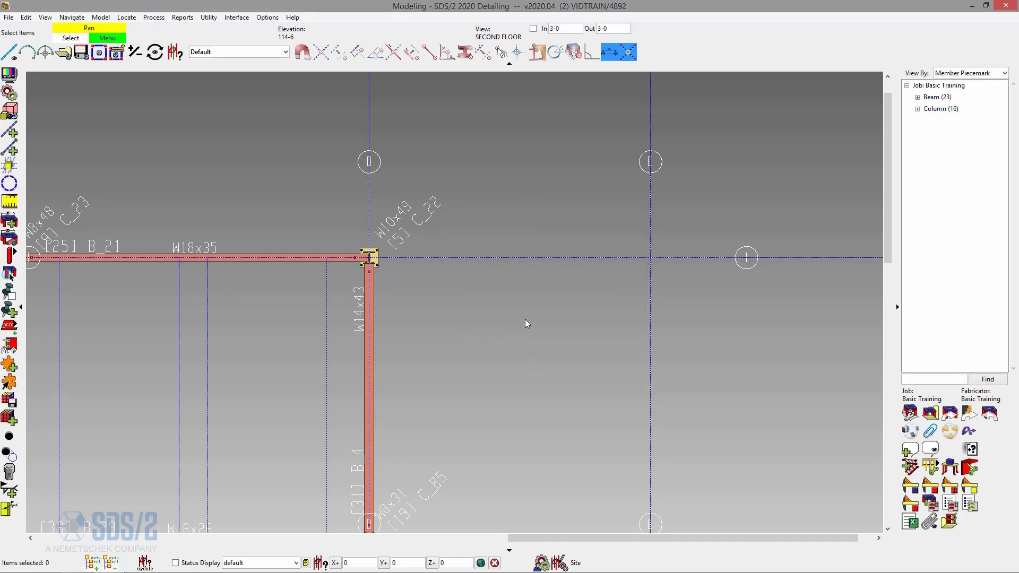
- Select column [5] C_22 at grid D-1, run Copy Members on it, and choose the Linear copy function
left_click(370, 258)
scroll(370, 259, "up", 3)
right_click(421, 244)
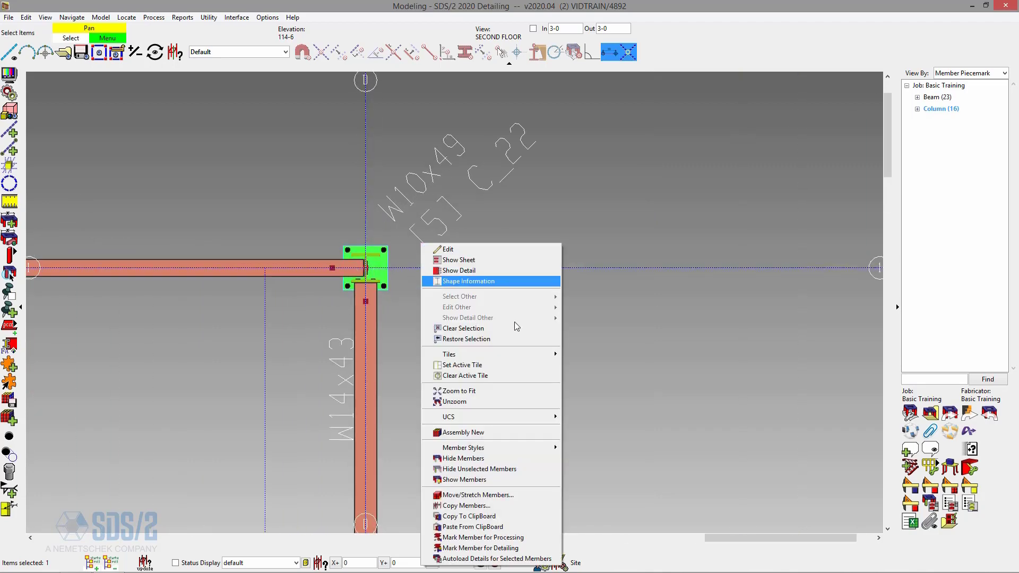
left_click(517, 505)
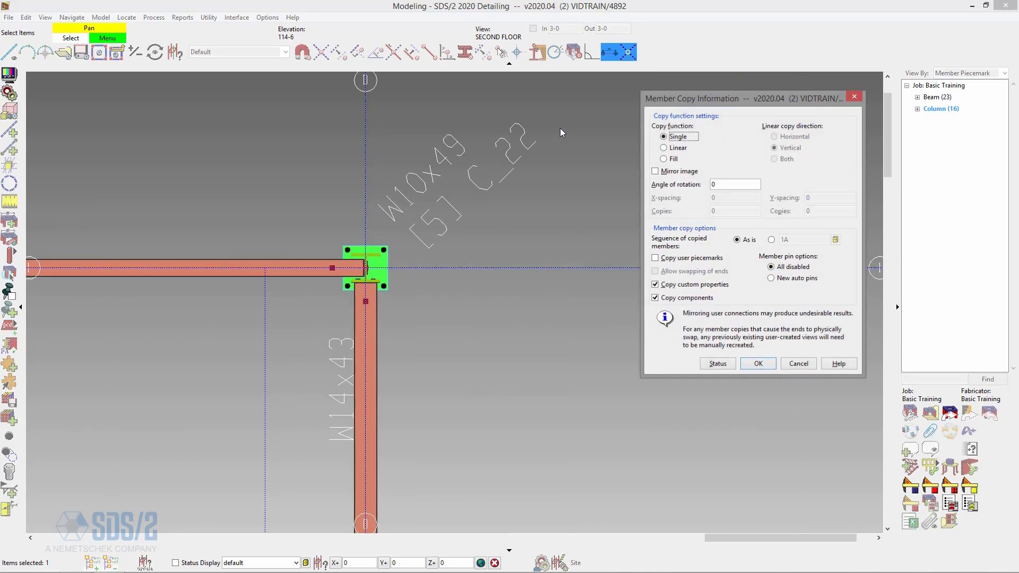
left_click(678, 148)
left_click_drag(724, 99, 730, 86)
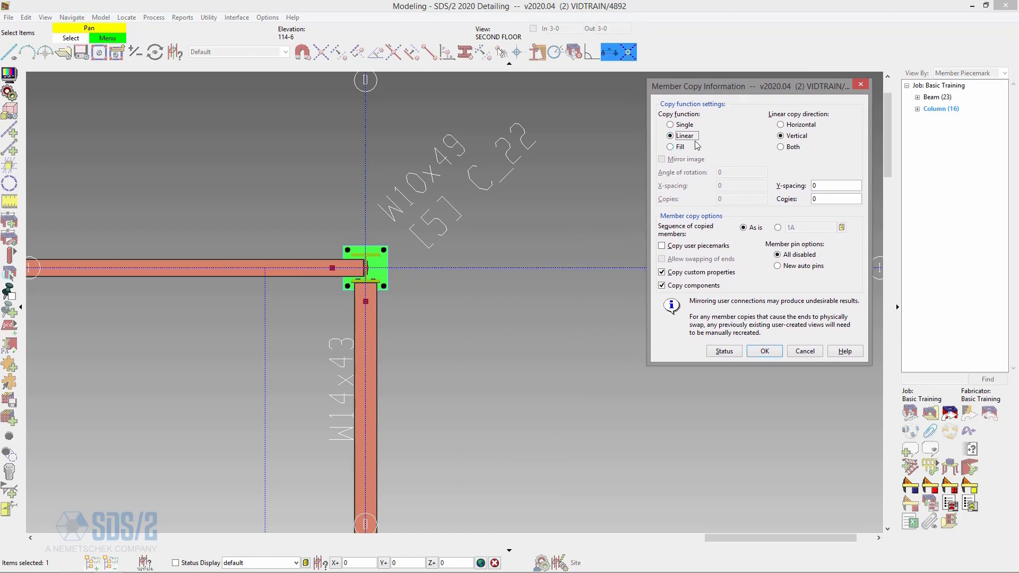
- Set the copy direction to Horizontal with 5-0 X-spacing and 2 copies, and confirm the copy along grid line 1
left_click(796, 127)
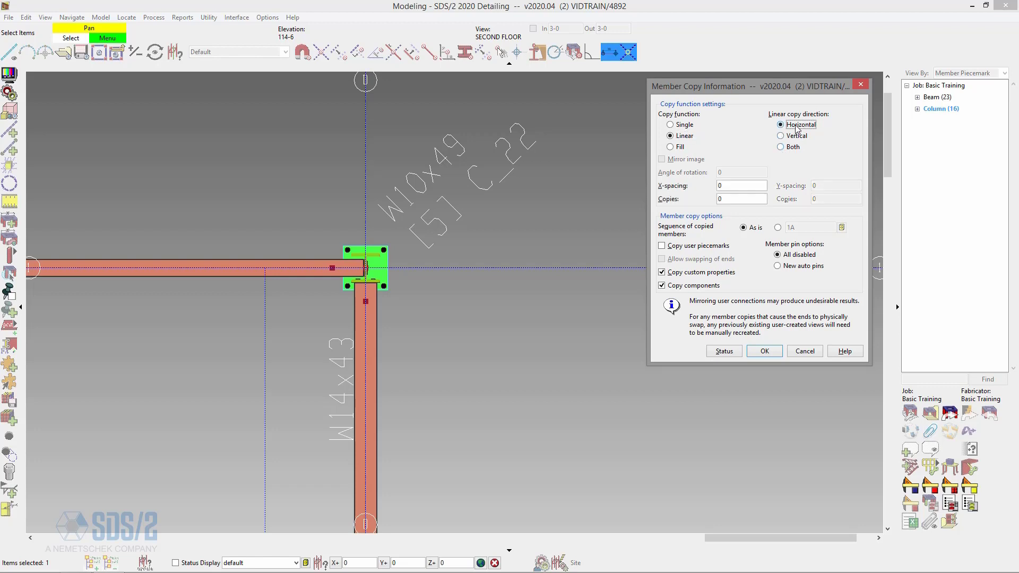
left_click(736, 187)
left_click(735, 200)
type("2")
left_click(765, 351)
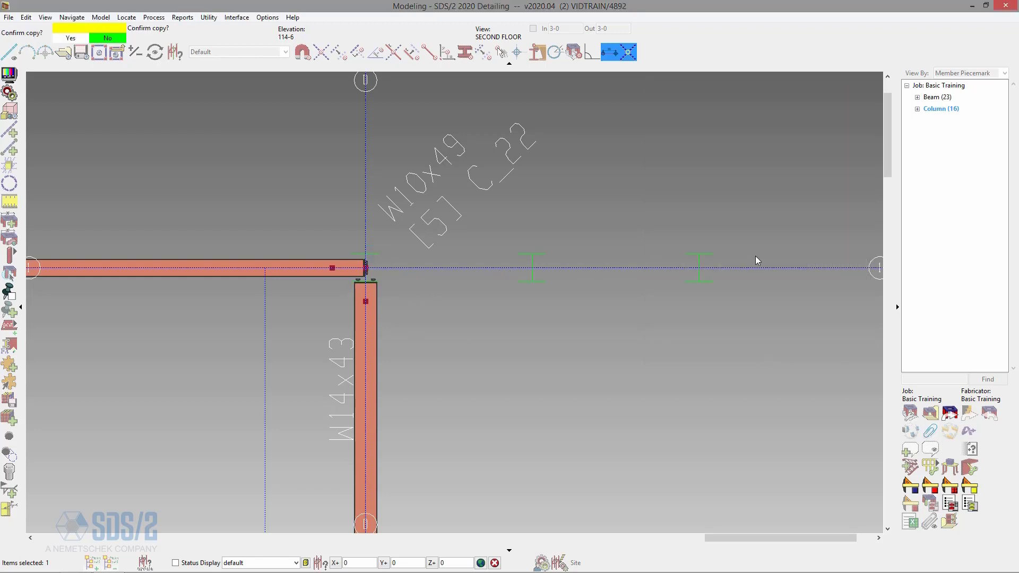
left_click(668, 263)
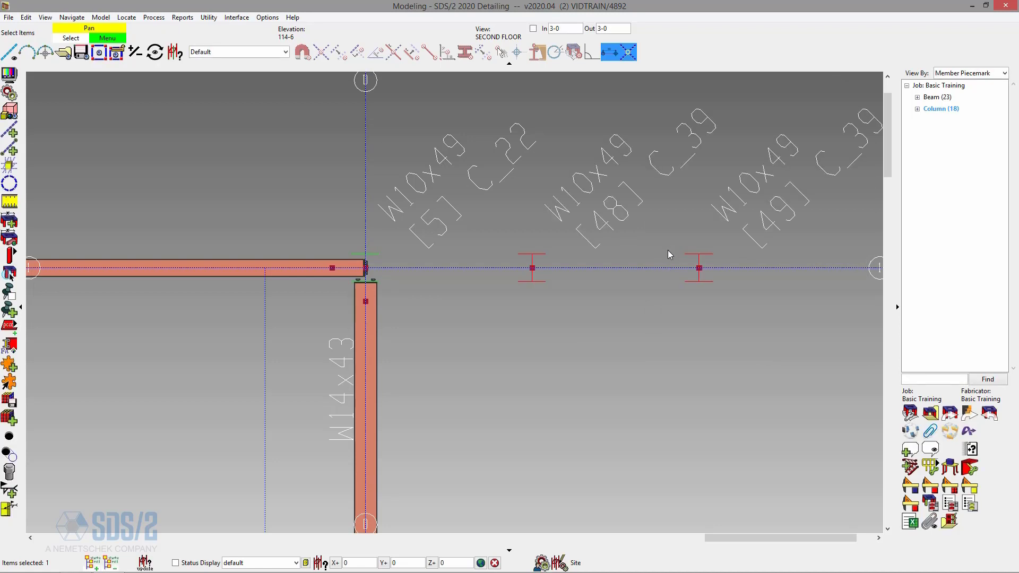
- Run Copy Members again on column [5] C_22 and make 2 linear vertical copies at 5-0 Y-spacing along grid line D
right_click(444, 263)
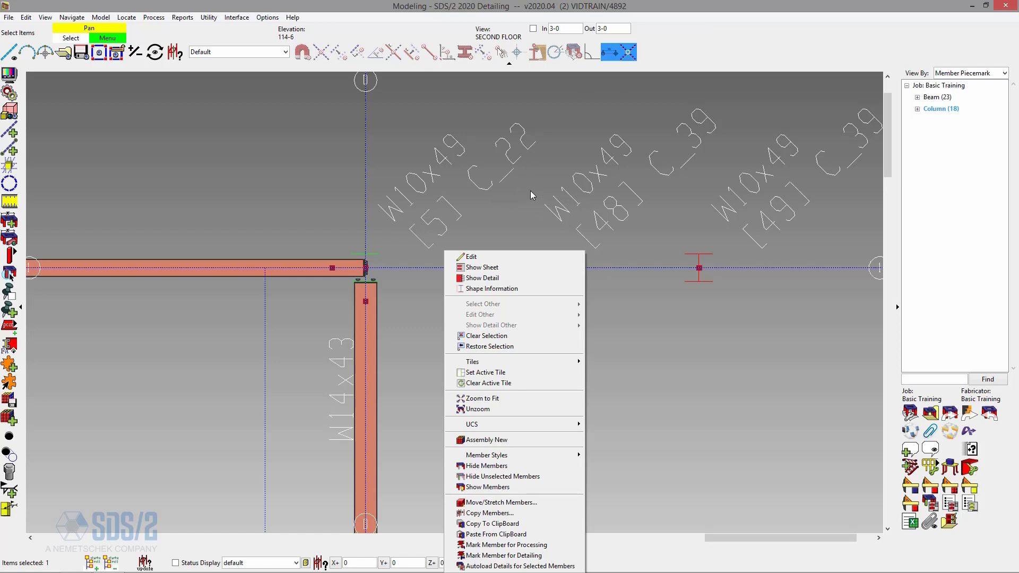
left_click(706, 37)
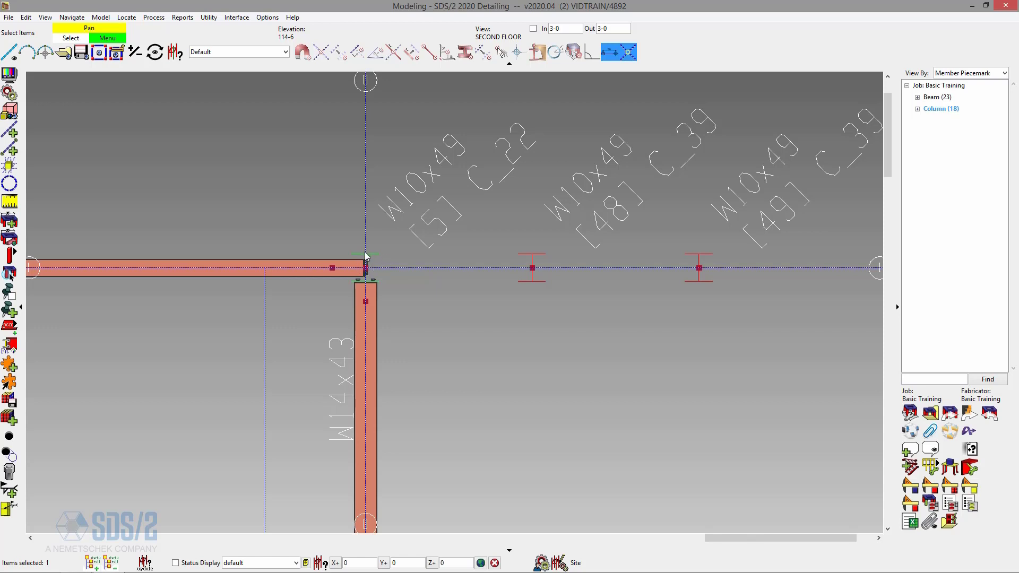
right_click(453, 245)
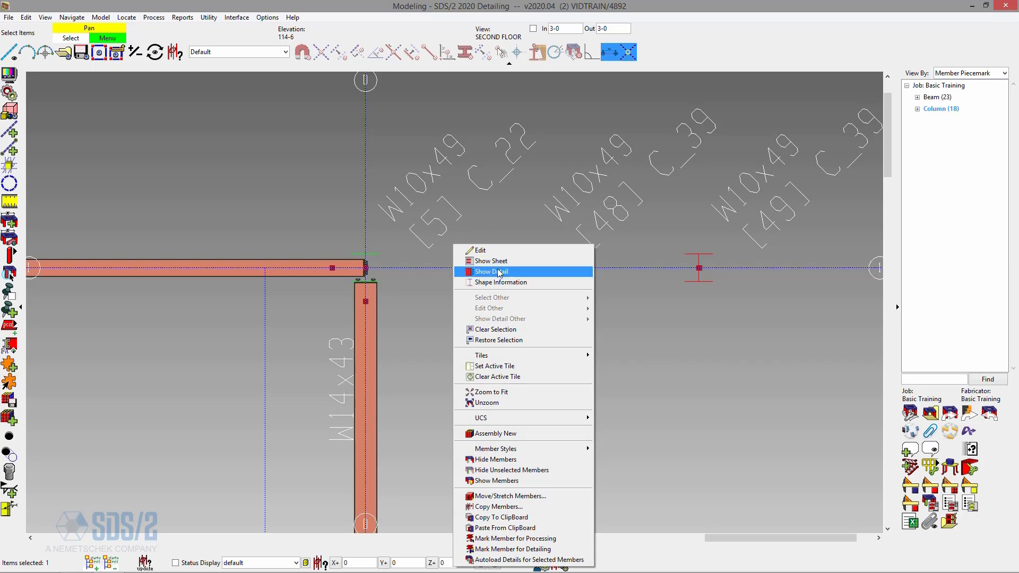
left_click(536, 511)
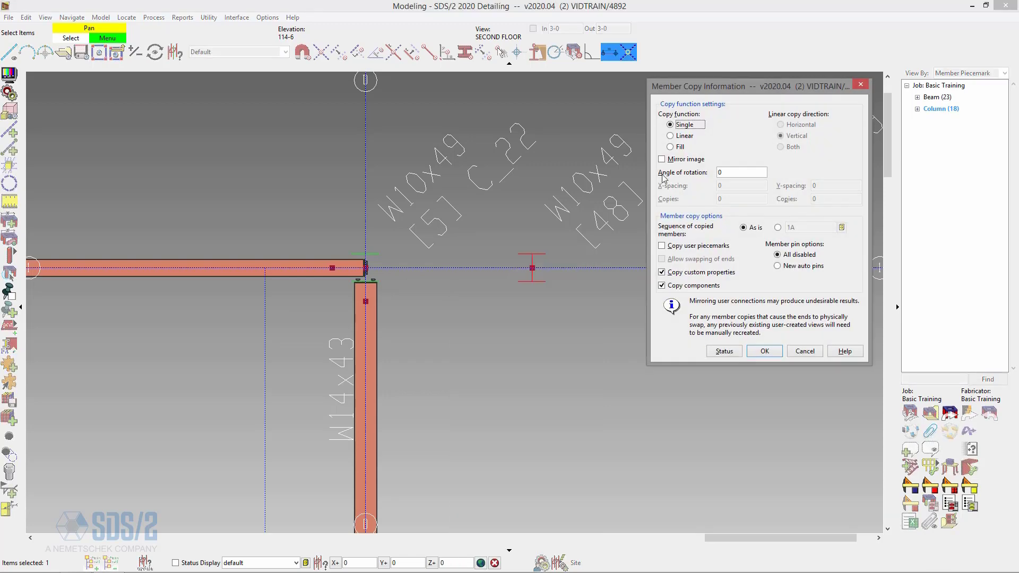
left_click(684, 137)
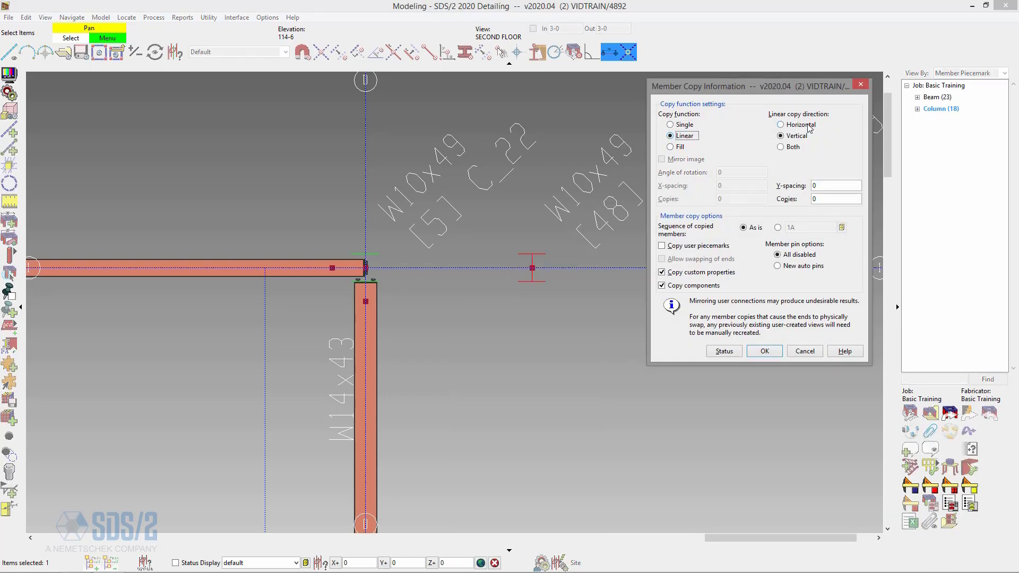
double_click(827, 185)
double_click(820, 199)
left_click(765, 351)
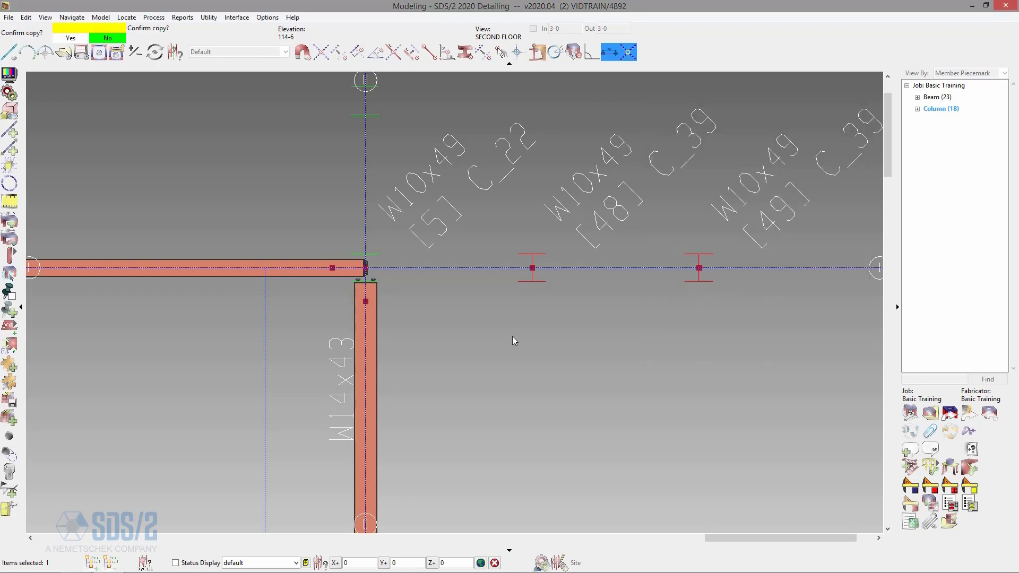
left_click(423, 318)
- Copy column [5] C_22 linearly in both directions with 5-0 X-spacing, 5-0 Y-spacing and 2 copies, and confirm the diagonal copies
scroll(395, 390, "down", 5)
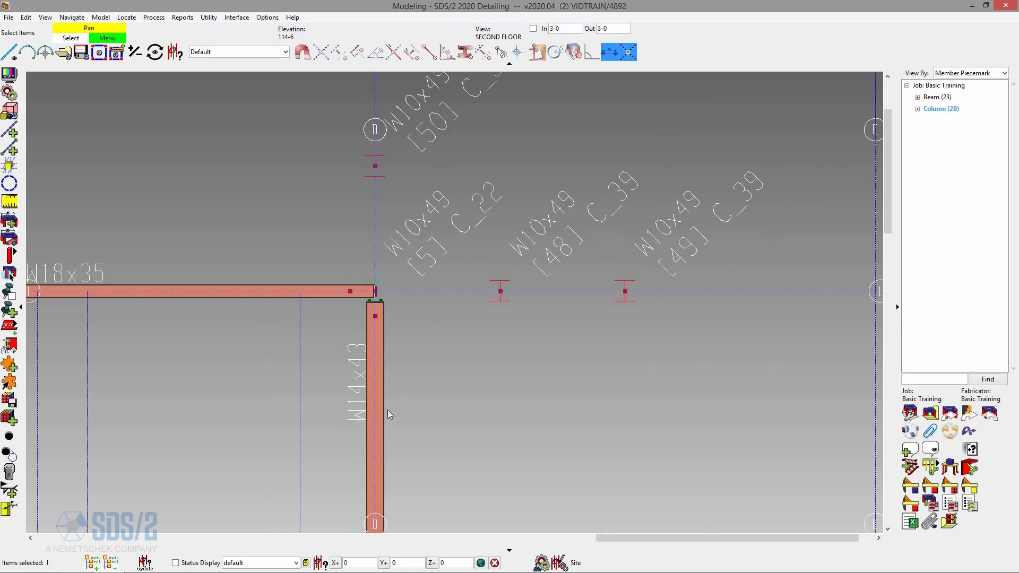
scroll(383, 268, "up", 2)
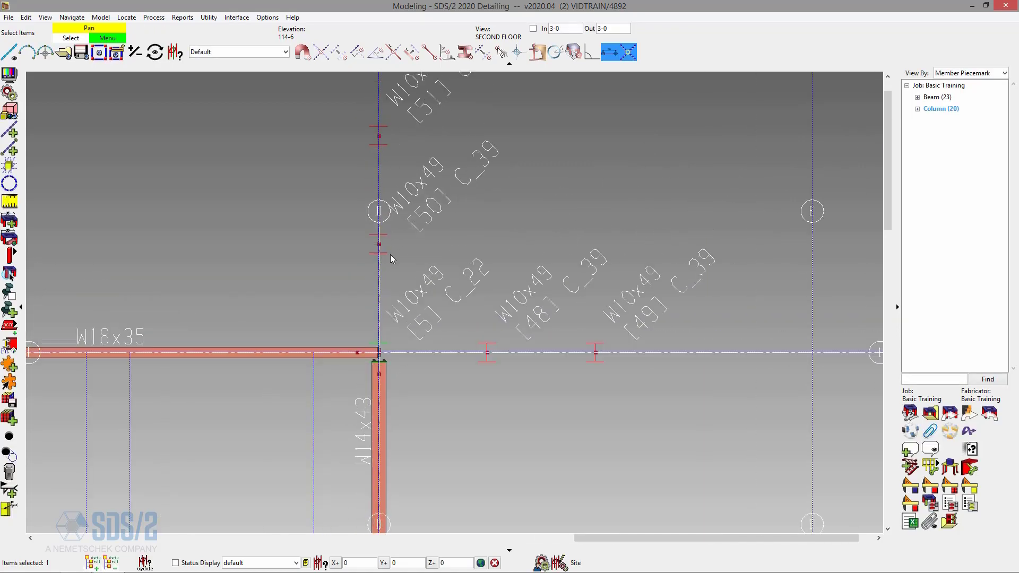
right_click(448, 266)
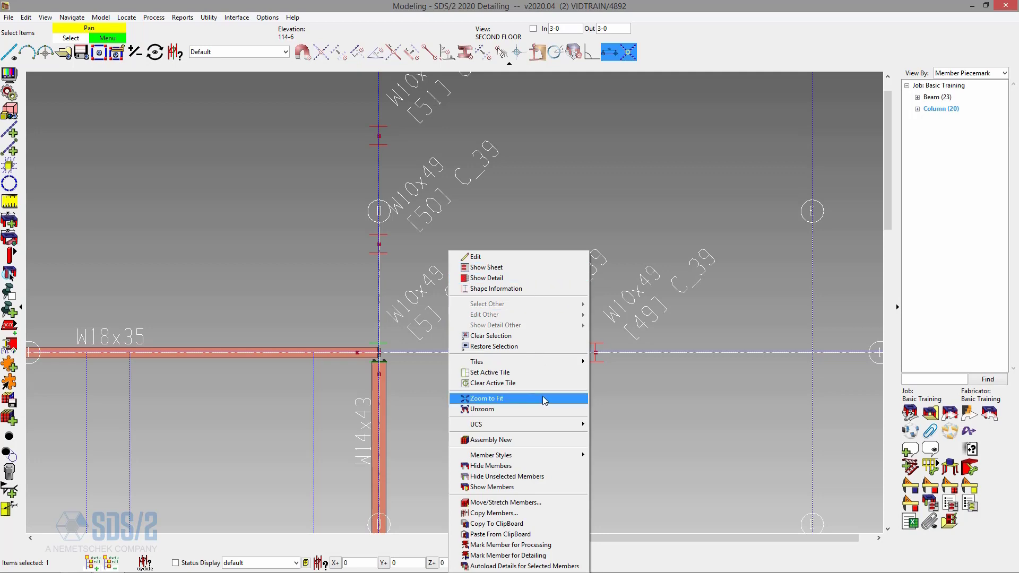
left_click(545, 512)
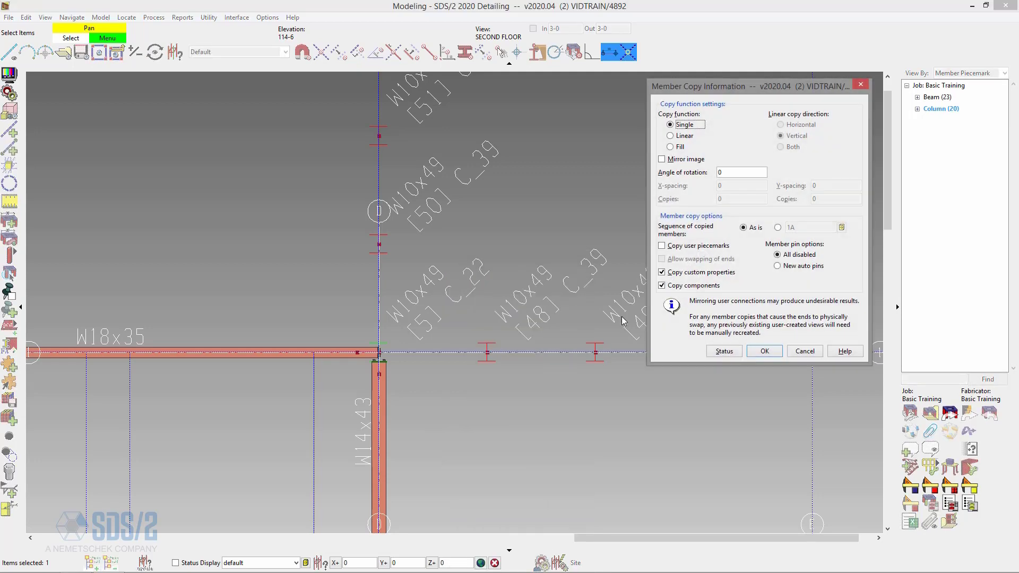
left_click(683, 136)
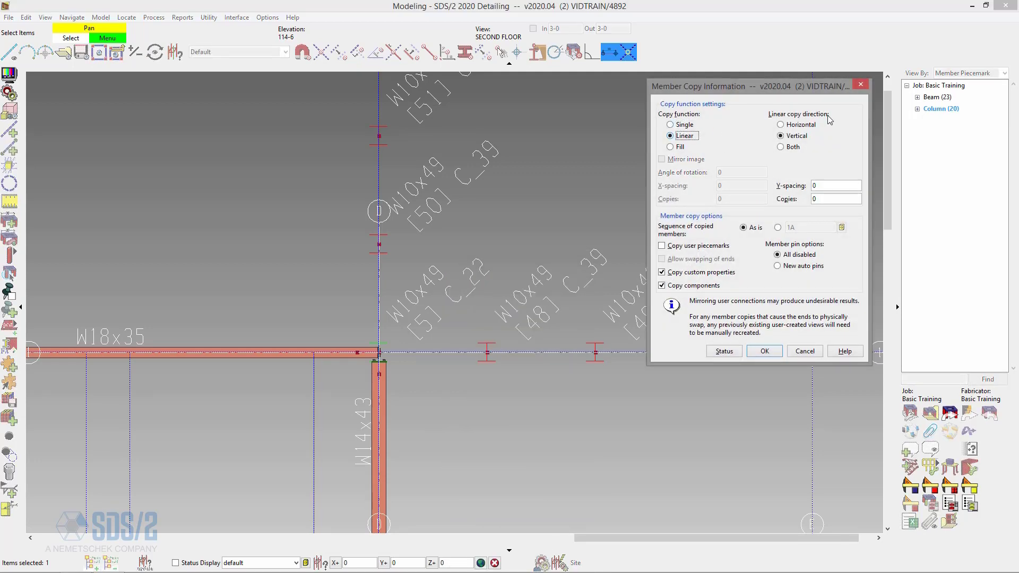
left_click(780, 147)
left_click(743, 187)
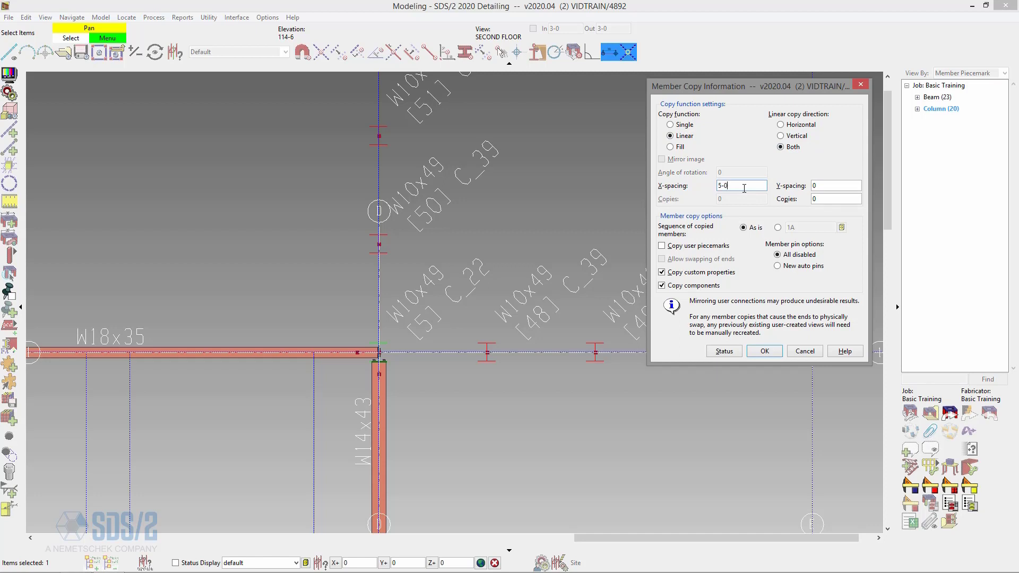
left_click(850, 181)
left_click(833, 199)
type("2")
left_click(764, 351)
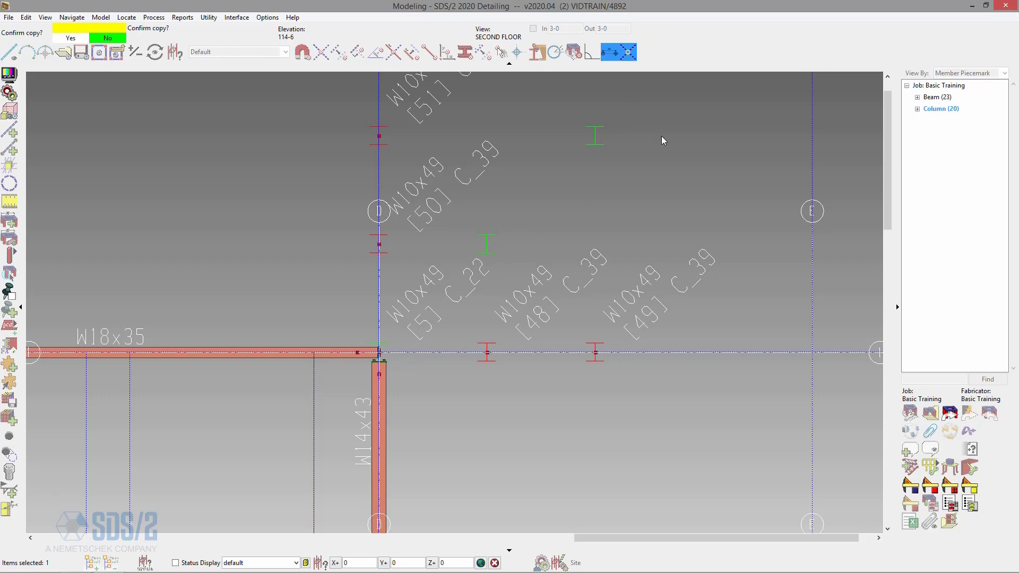
left_click(391, 311)
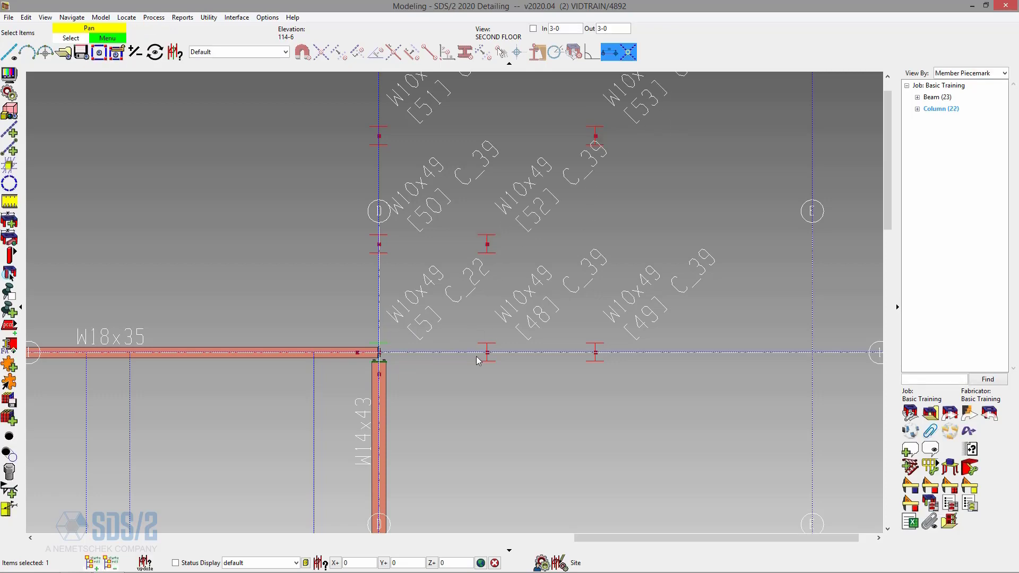
- Area-select the six linear column copies above and beside column [5] C_22 and delete them, keeping the original
scroll(443, 366, "down", 3)
scroll(500, 321, "up", 2)
left_click_drag(322, 131, 588, 308)
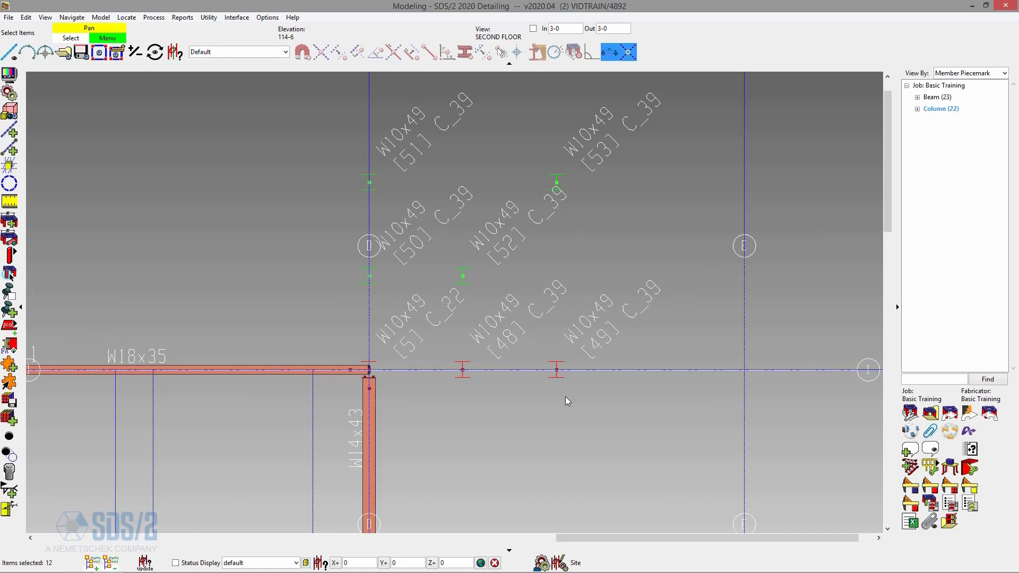
left_click_drag(442, 345, 621, 393)
key("Delete")
left_click(536, 355)
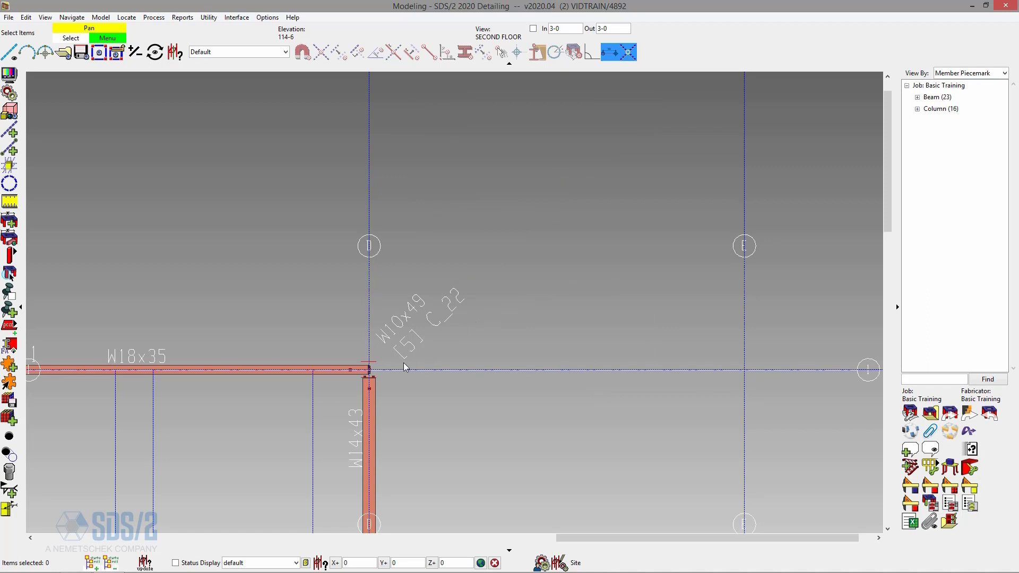
- Reselect column [5] C_22 at grid D-1 and run Copy Members on it
scroll(374, 366, "up", 3)
left_click(374, 366)
scroll(419, 298, "down", 1)
left_click(434, 320)
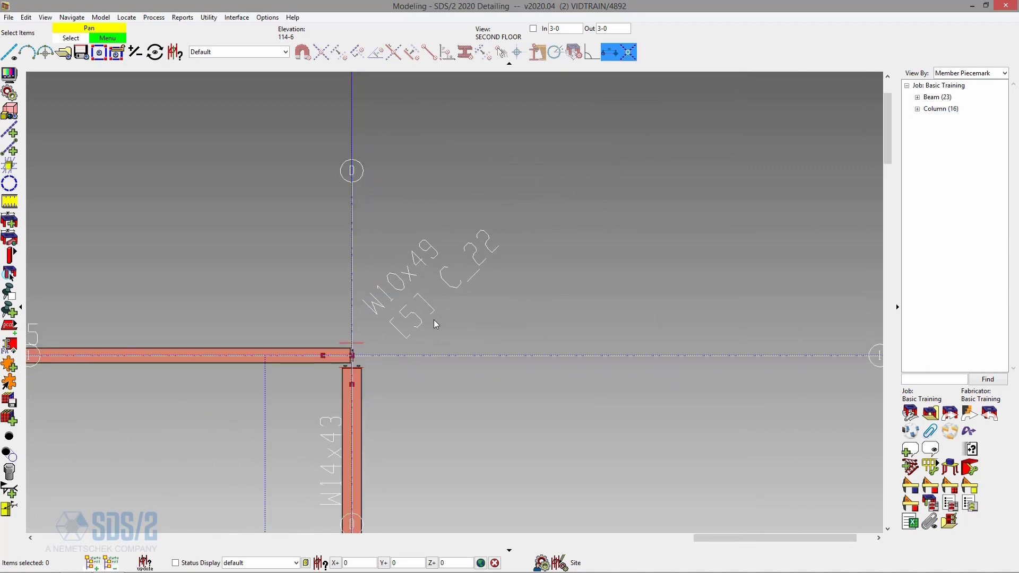
scroll(344, 353, "up", 2)
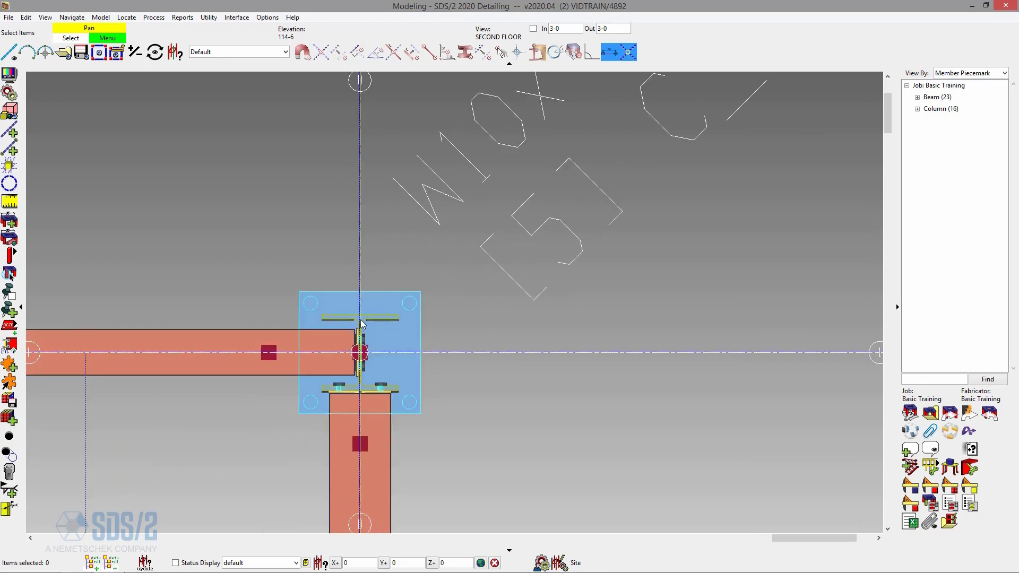
scroll(361, 320, "down", 2)
left_click(321, 314)
scroll(320, 315, "down", 1)
right_click(401, 253)
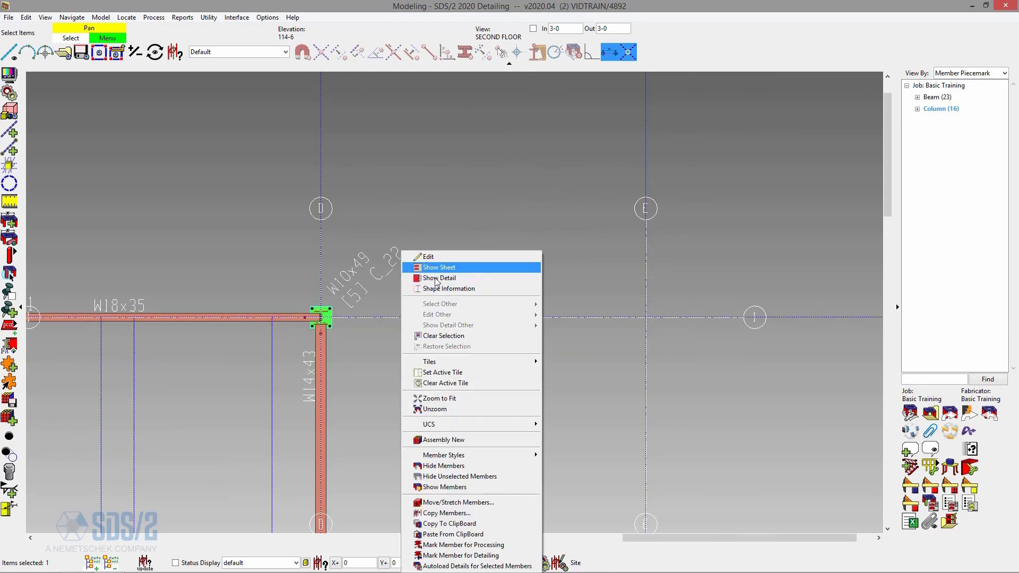
left_click(501, 515)
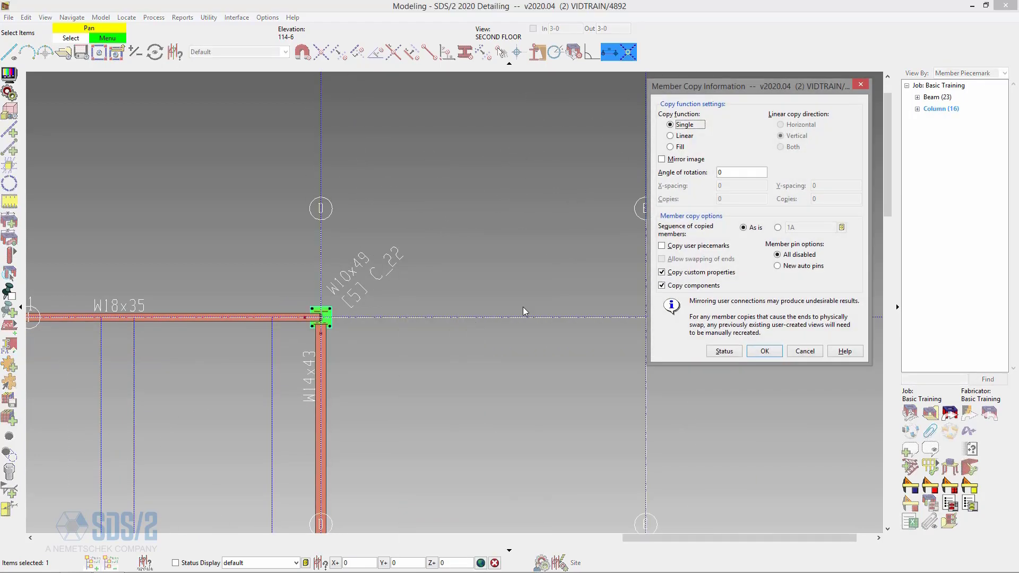
- Make a Fill copy of the column with 5-0 X- and Y-spacing and 2 copies in each direction, and confirm it
left_click(681, 148)
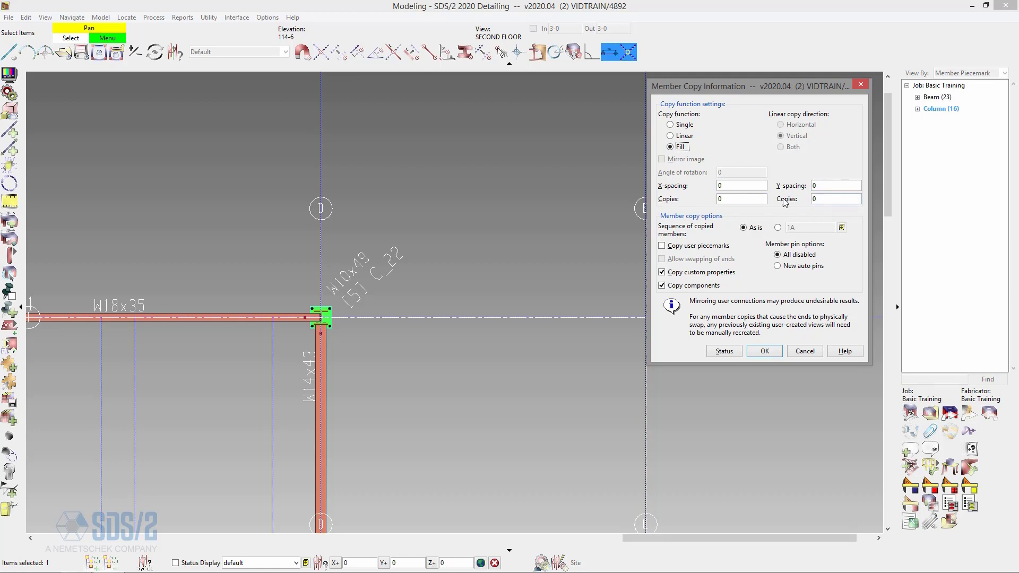
left_click(739, 184)
type("5-0")
left_click(841, 187)
type("5-0")
left_click(750, 199)
left_click(836, 199)
type("2")
left_click(765, 351)
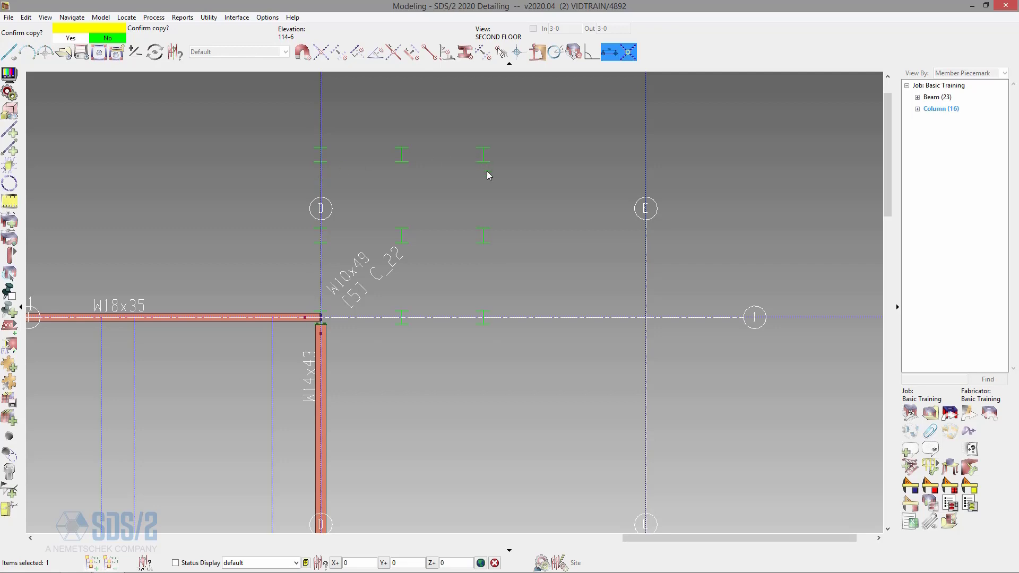
left_click(571, 157)
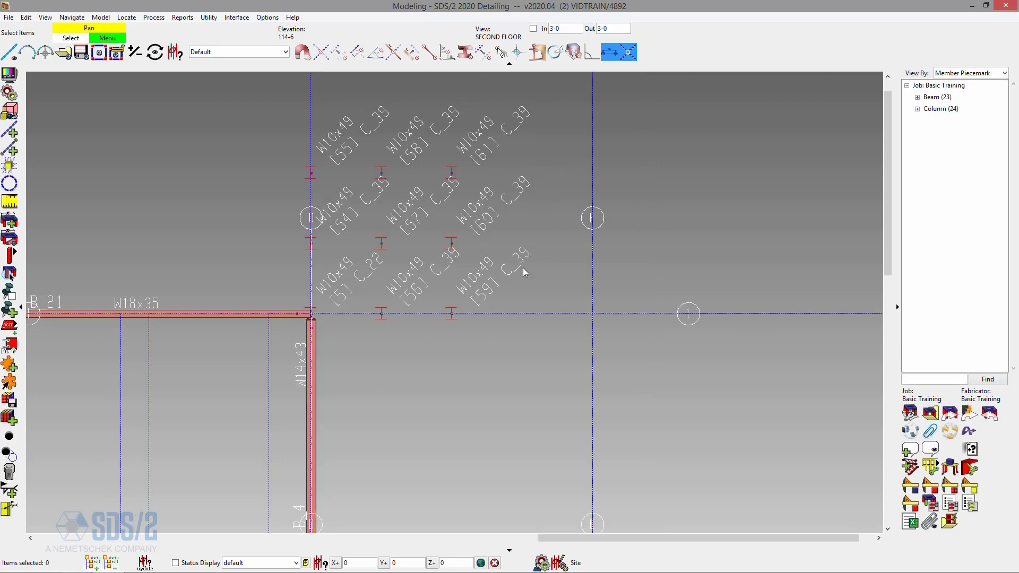
- Area-select and delete the upper six filled column copies, then the two remaining copies on grid line 1
left_click_drag(285, 153, 484, 269)
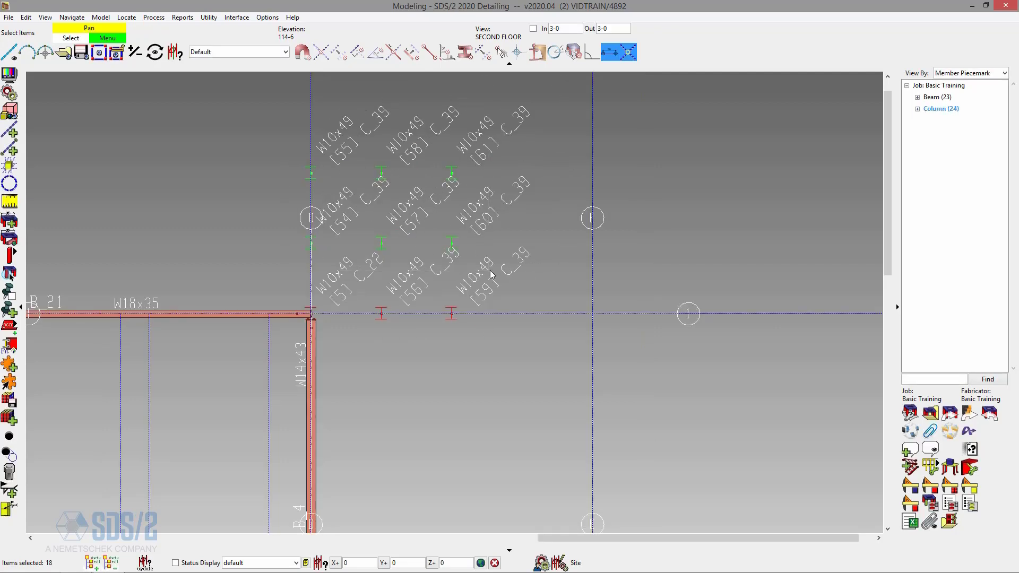
key("Delete")
left_click(532, 350)
left_click_drag(379, 306, 513, 350)
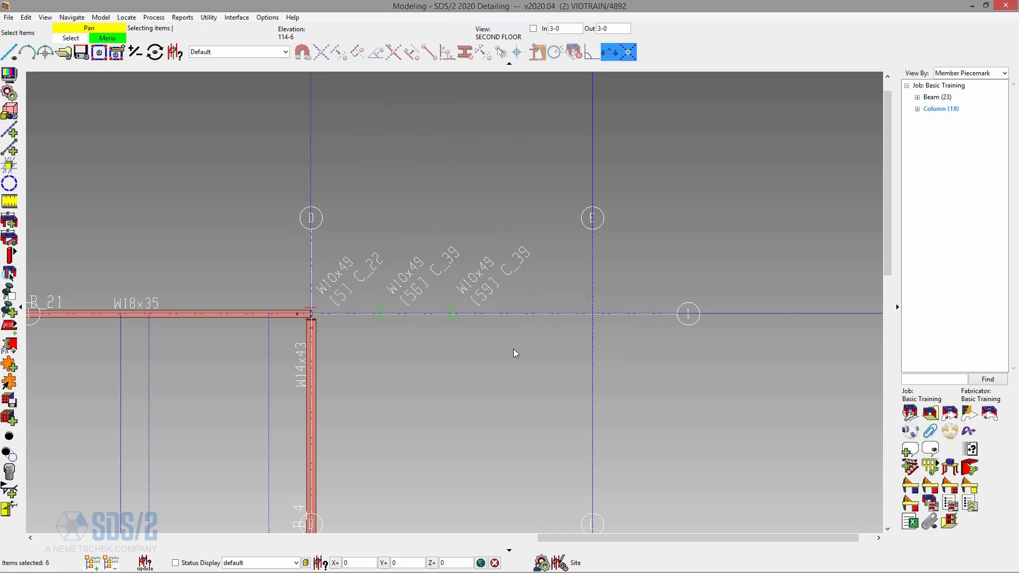
key("Delete")
left_click(535, 355)
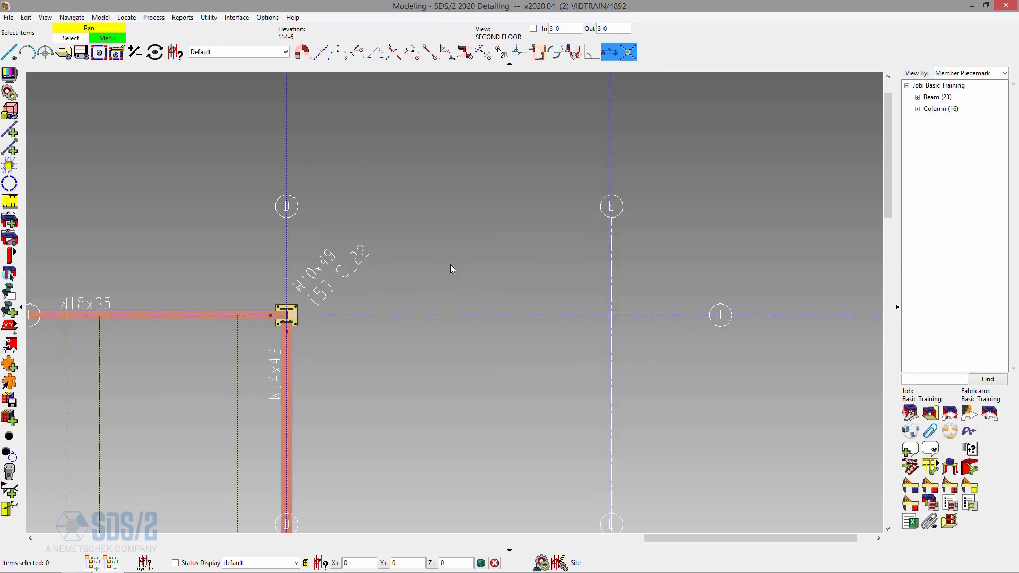
scroll(335, 212, "down", 3)
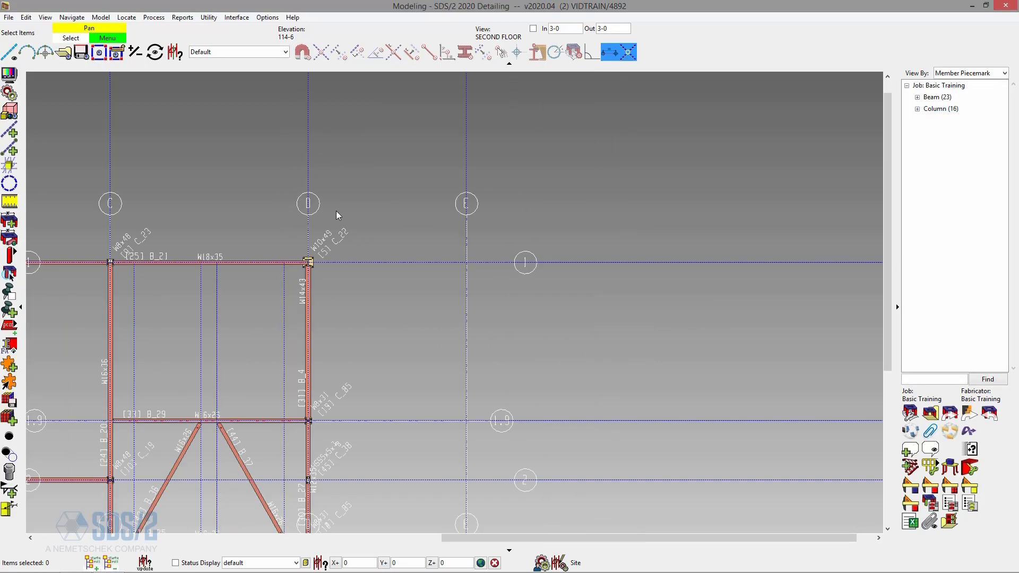
scroll(338, 214, "up", 3)
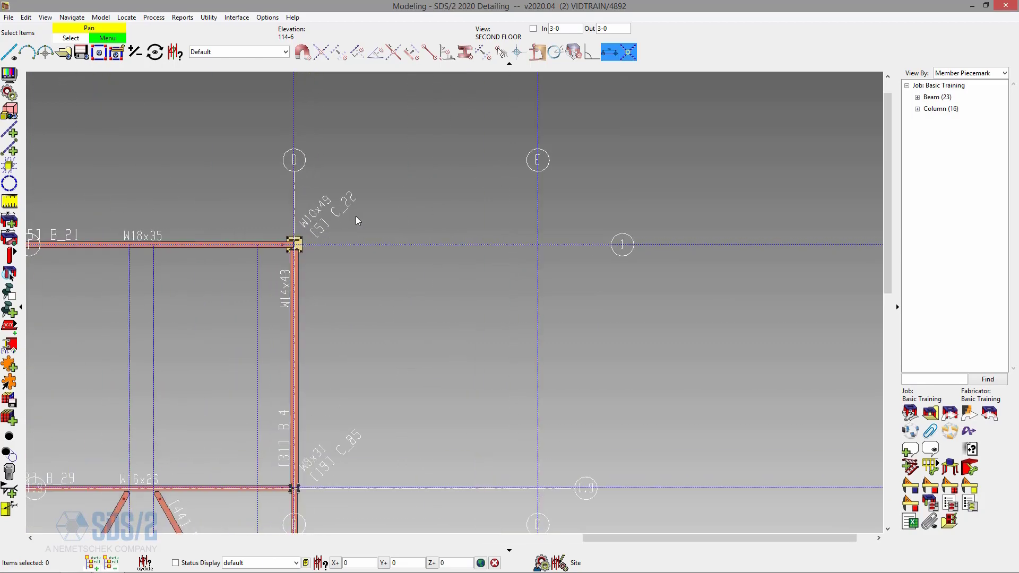
scroll(319, 247, "up", 2)
scroll(332, 244, "down", 2)
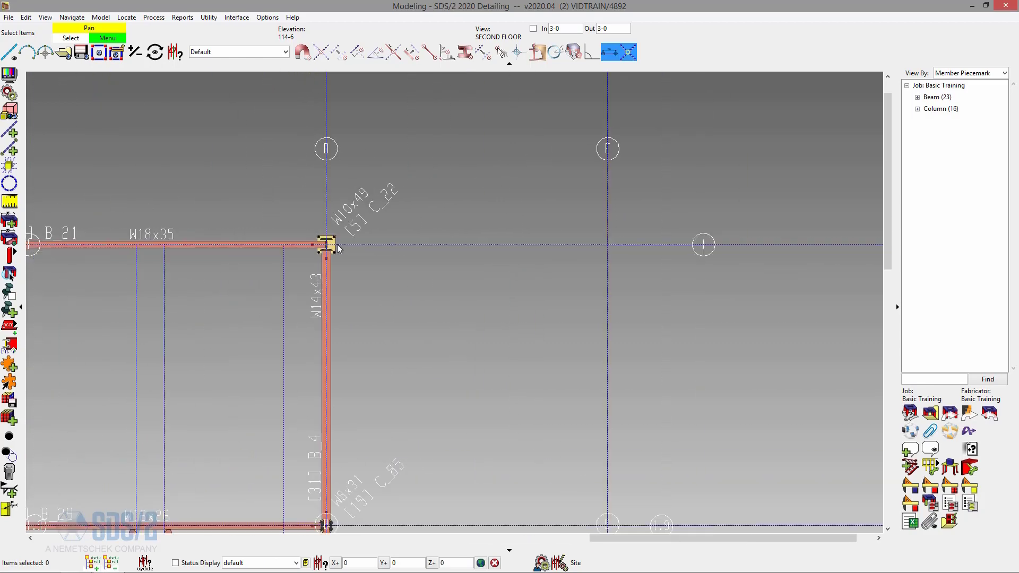
- Select beam [25] B_21, column [5] C_22 at grid D-1 and beam [31] B_4 together
scroll(322, 242, "up", 2)
left_click(262, 258)
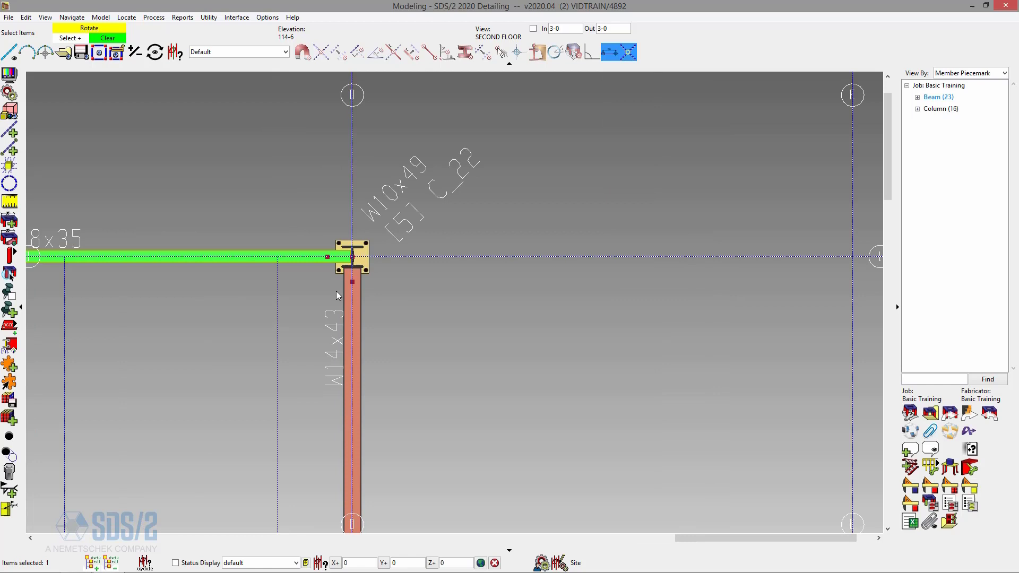
left_click(358, 255)
scroll(358, 255, "down", 2)
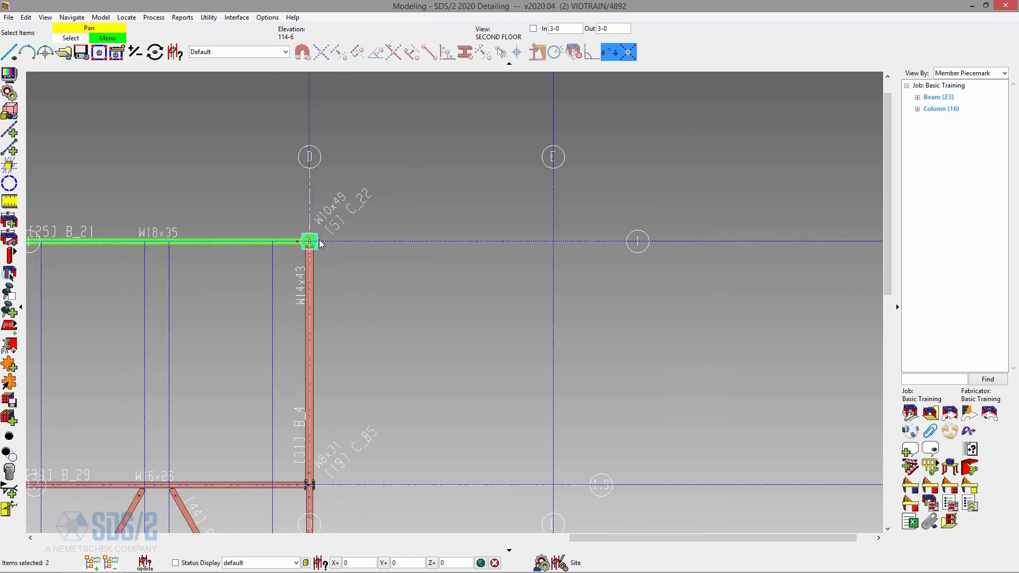
left_click(309, 285)
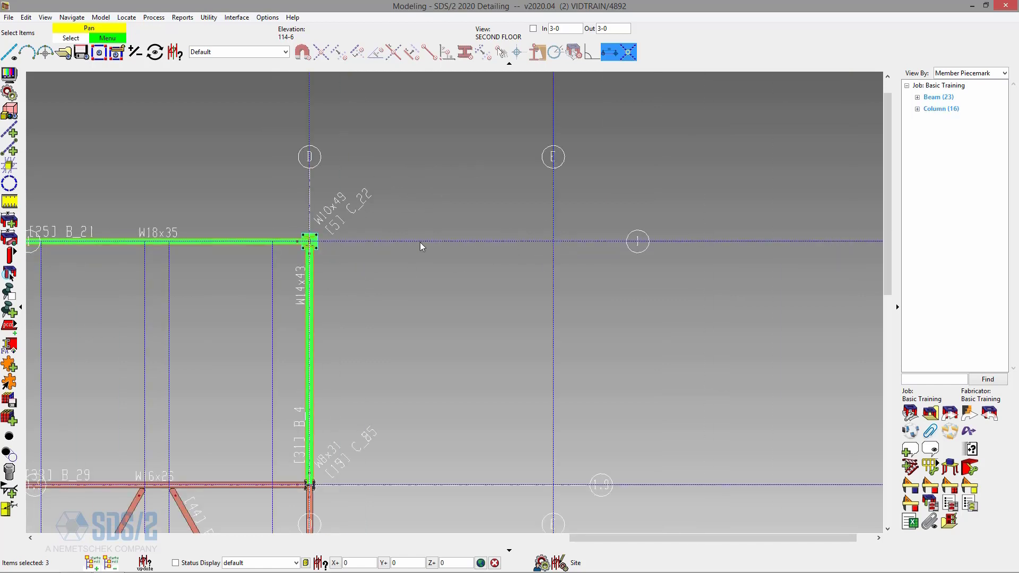
- Run Copy Members on the three selected members as a Single copy with Mirror image enabled
right_click(390, 161)
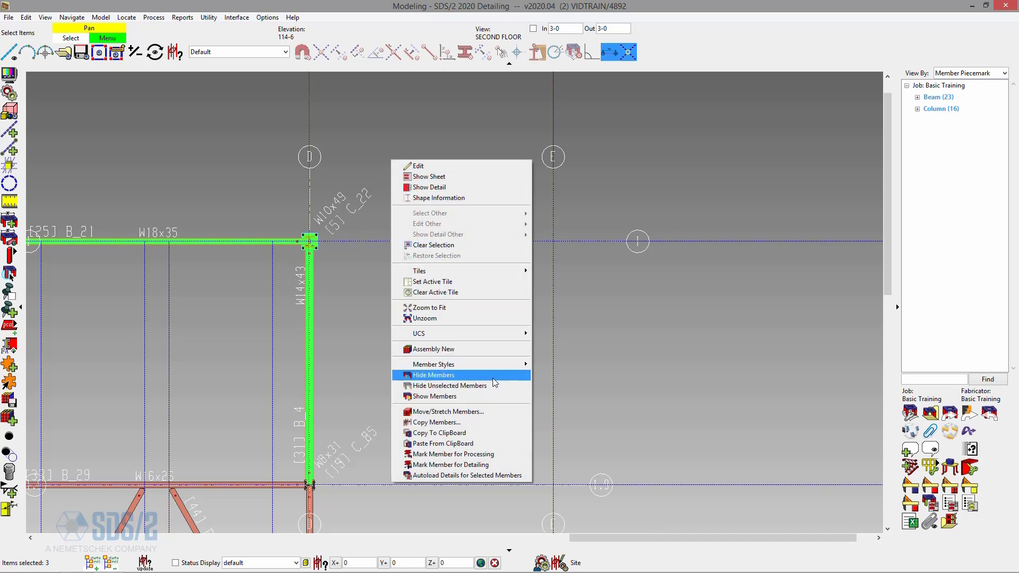
left_click(492, 422)
left_click(689, 160)
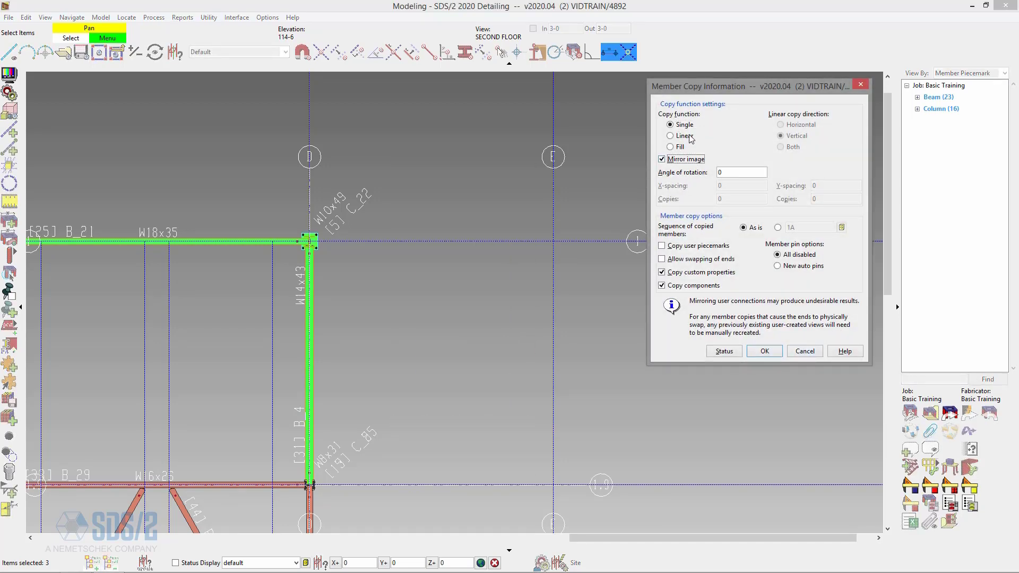
left_click(765, 351)
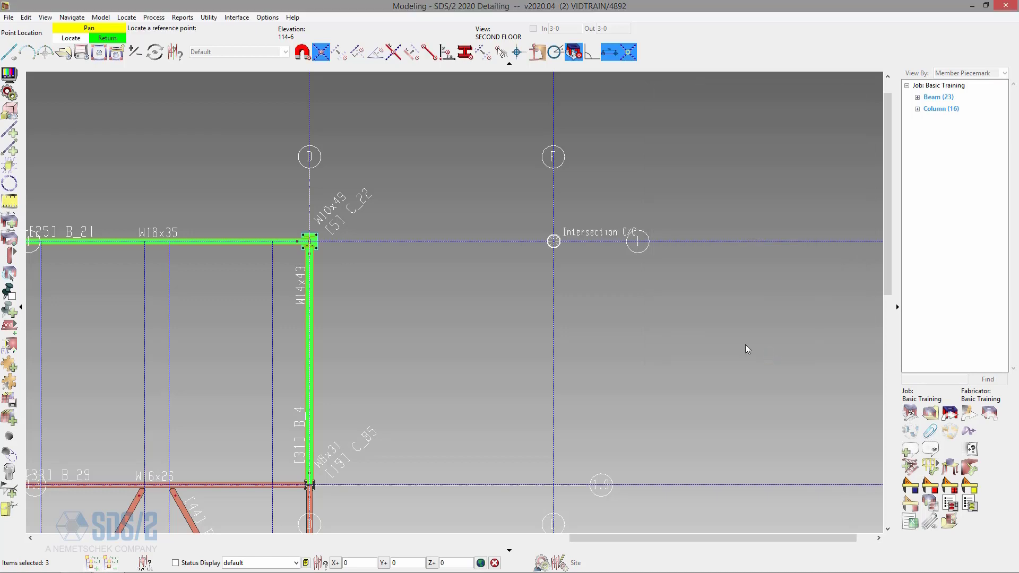
- Place the mirrored copy using grid intersection D-1 as reference point and E-1 as second point, confirm it, and end the command
left_click(311, 243)
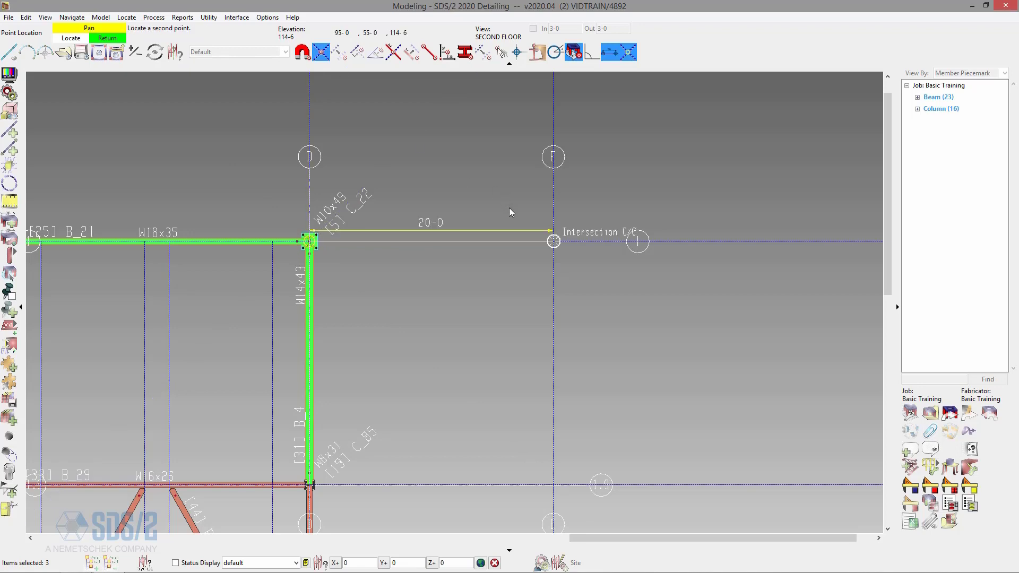
left_click(542, 239)
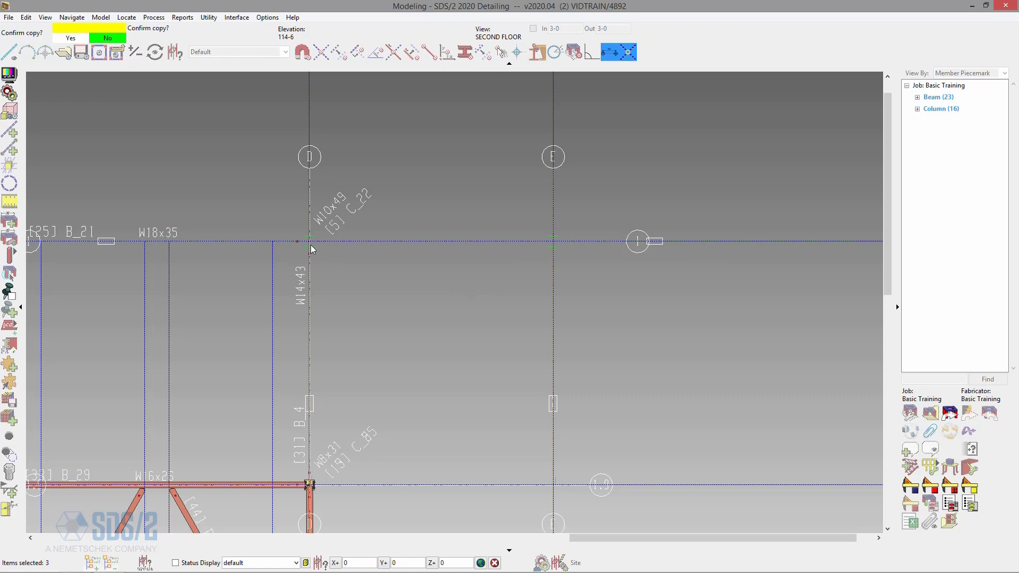
left_click(468, 265)
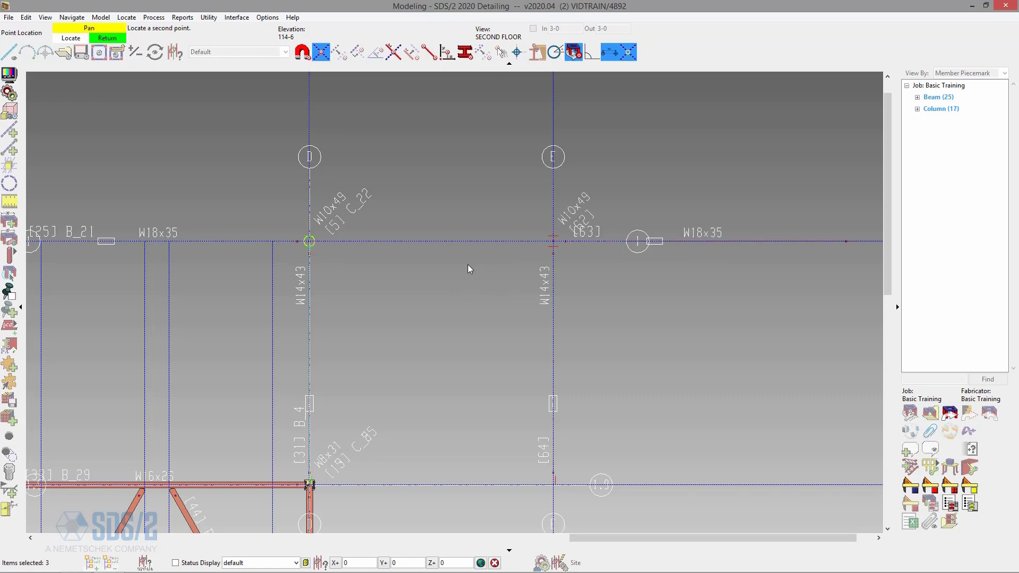
right_click(467, 265)
scroll(605, 227, "down", 3)
scroll(597, 232, "up", 5)
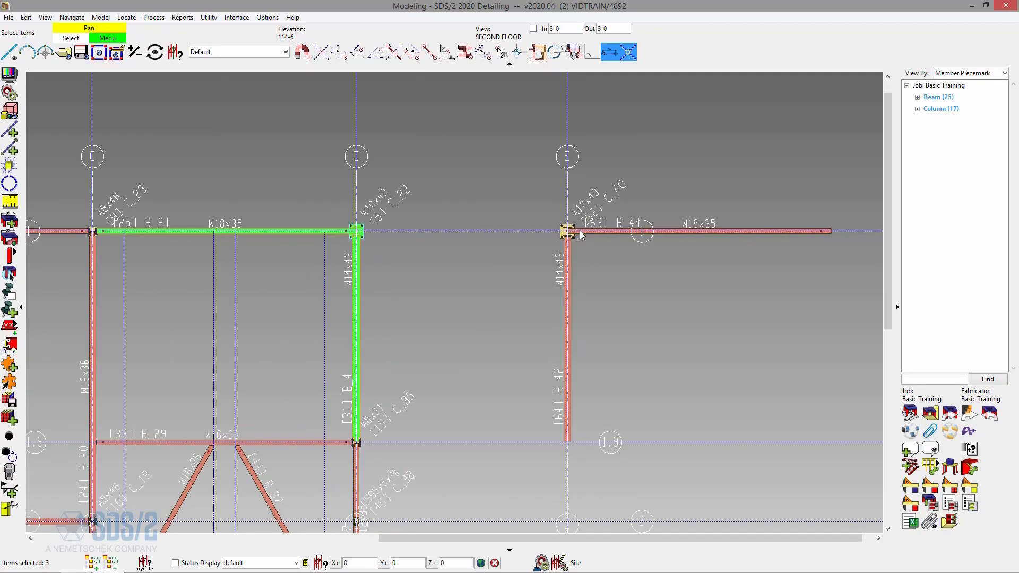
- Delete the copied column at grid E-1 together with its two attached beams
middle_click_drag(570, 231, 568, 194, "shift")
scroll(561, 243, "down", 3)
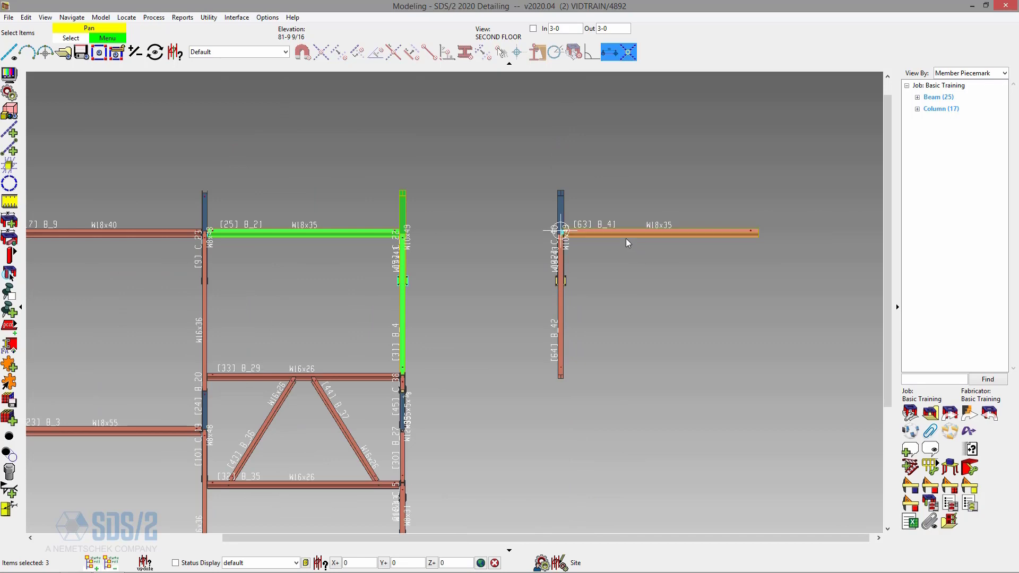
scroll(562, 250, "up", 4)
scroll(562, 252, "down", 3)
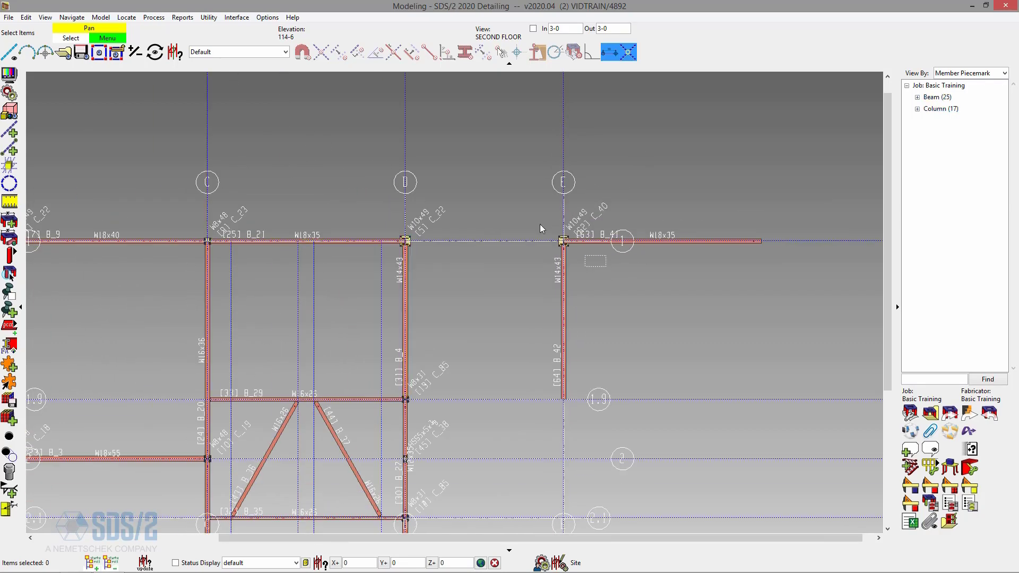
key("Delete")
key("Return")
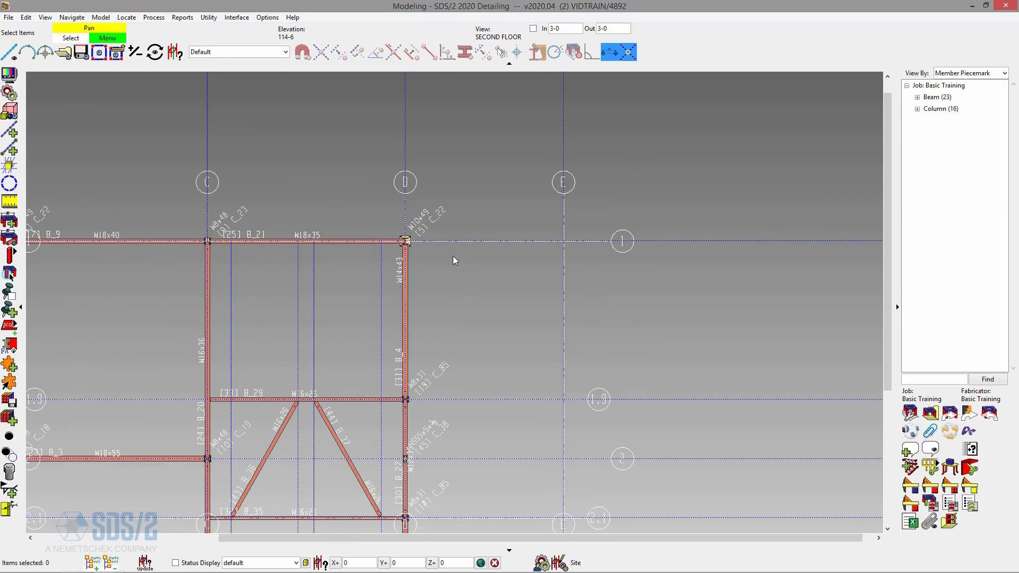
- Set up a single mirror-image copy of the corner column at grid D-1 and its two beams, with a 180-degree rotation
scroll(382, 327, "down", 2)
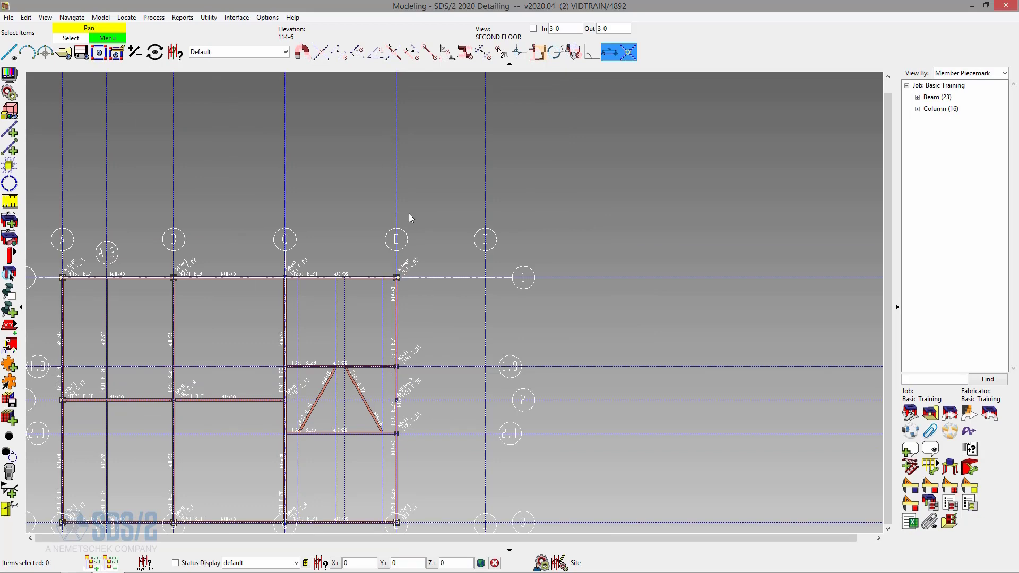
scroll(398, 288, "up", 2)
left_click_drag(401, 284, 366, 257)
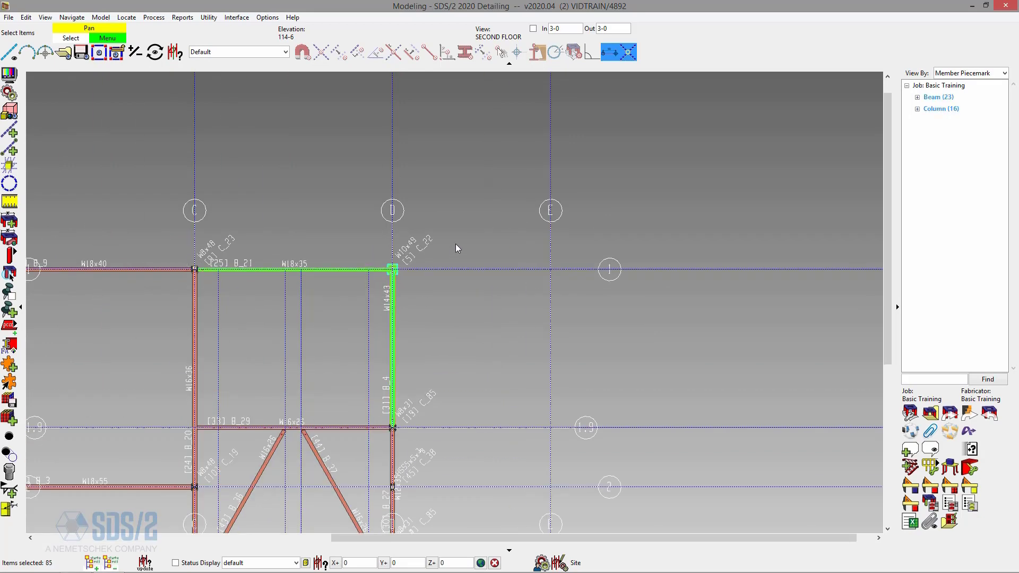
right_click(482, 171)
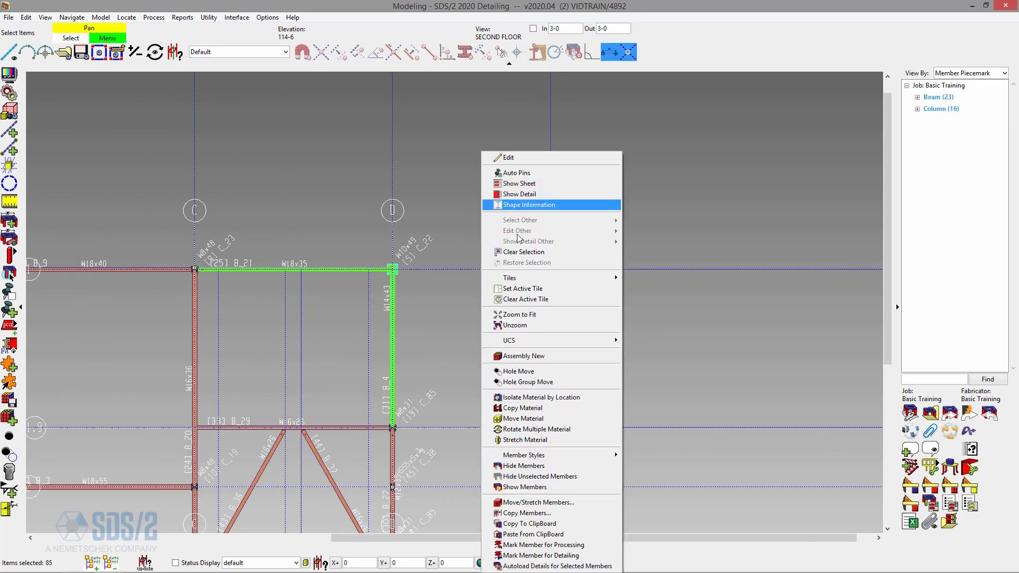
left_click(560, 514)
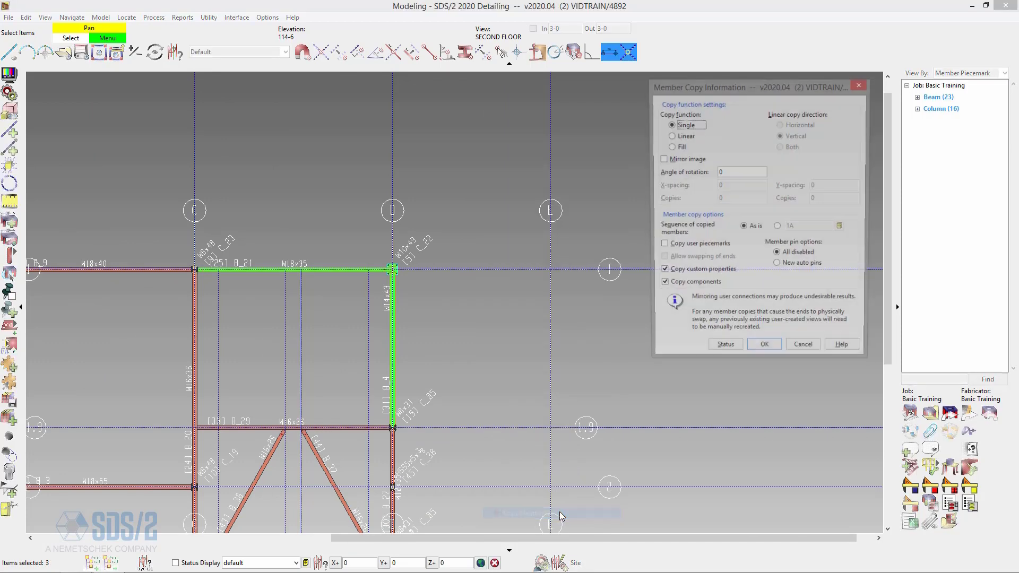
left_click(694, 161)
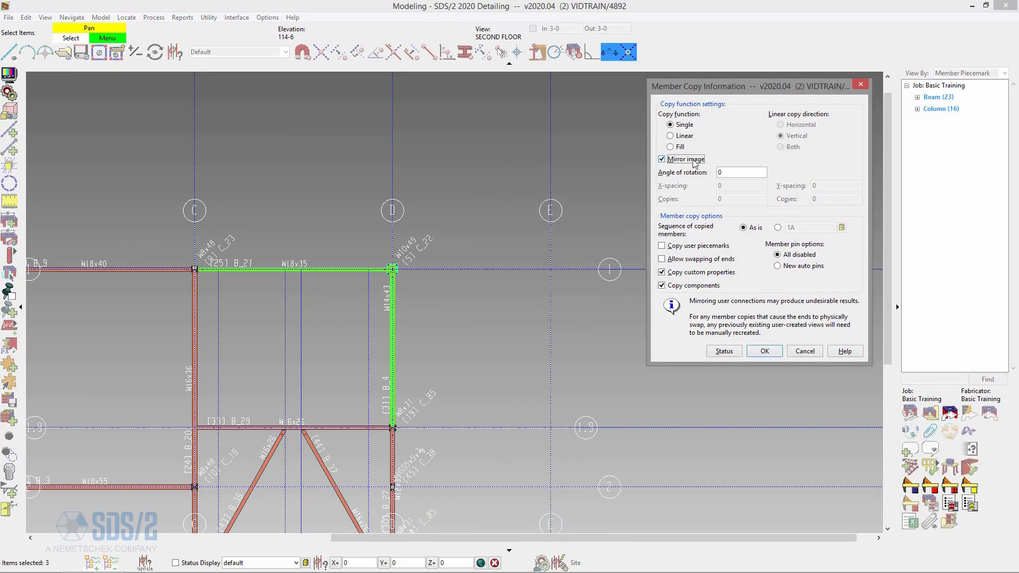
key("Tab")
type("180")
left_click(769, 356)
- Place the copy 20-0 from the D-1 grid intersection along grid line D, outside grid 1, and accept it
left_click(392, 270)
scroll(393, 271, "down", 3)
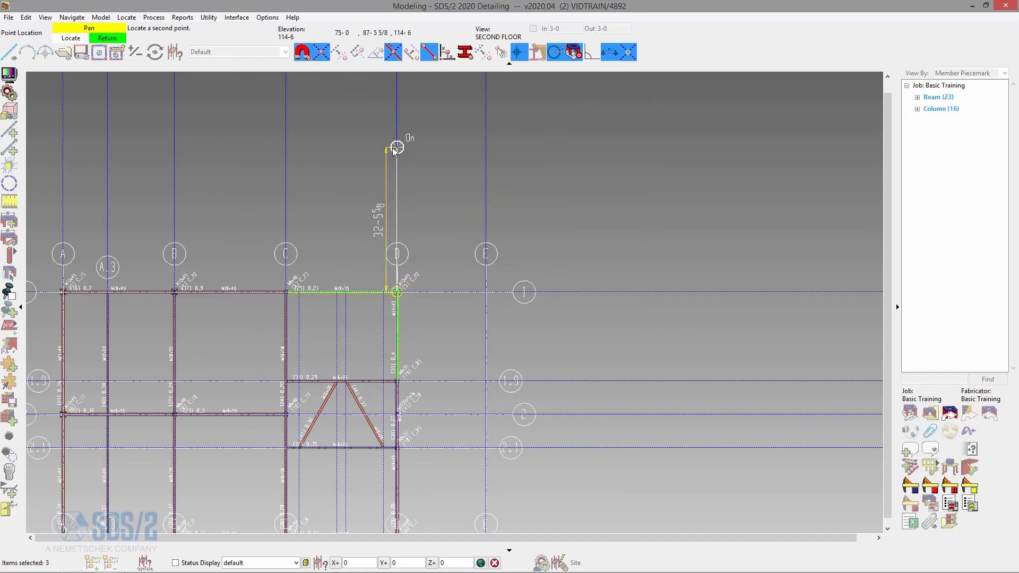
type("20-0]")
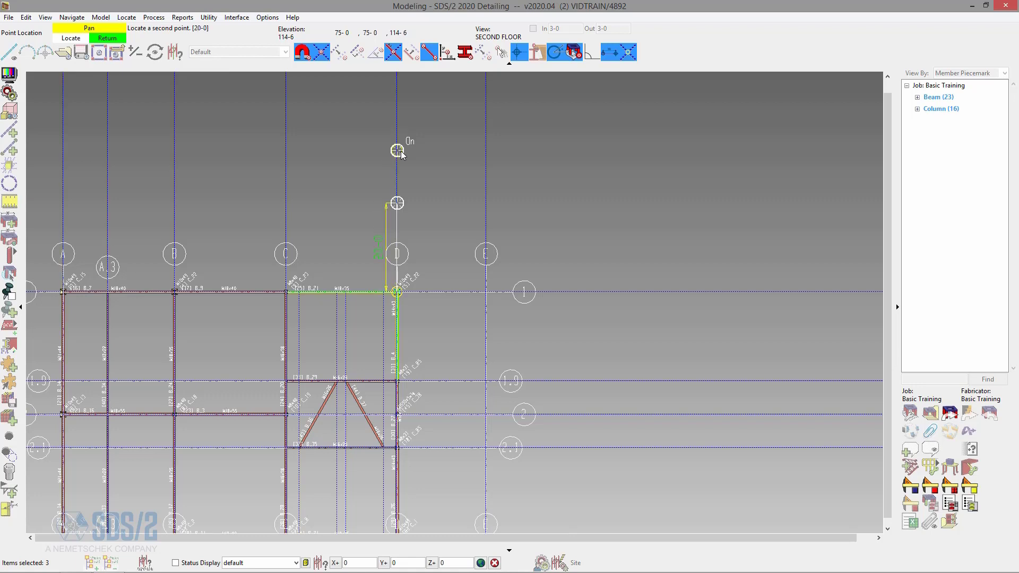
key("Return")
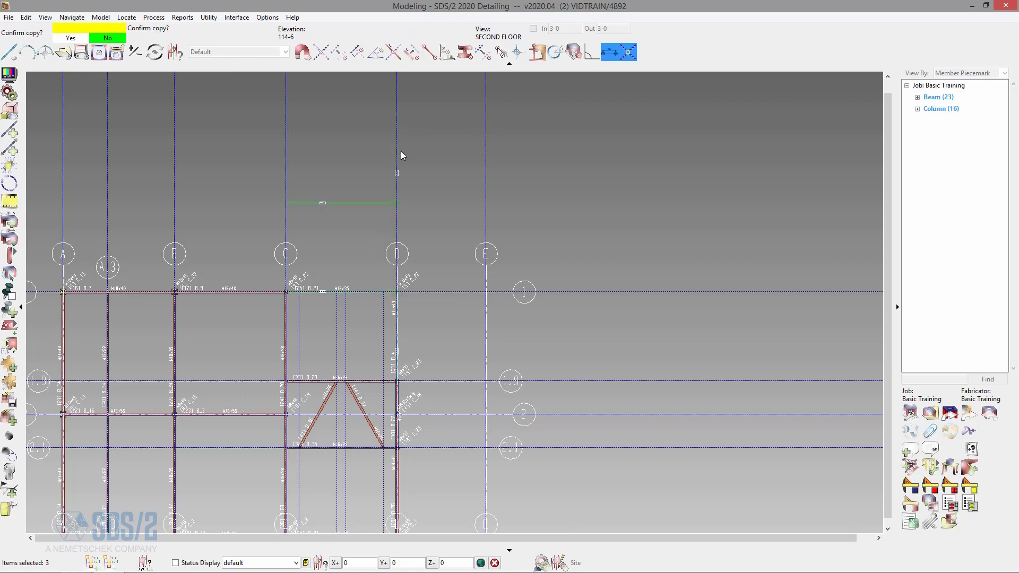
scroll(407, 184, "up", 1)
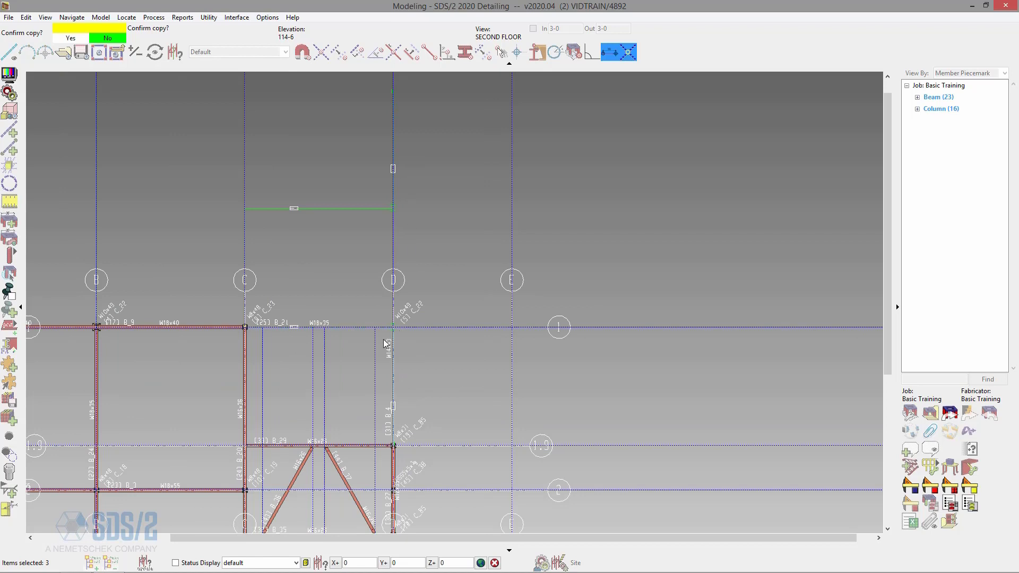
left_click(352, 164)
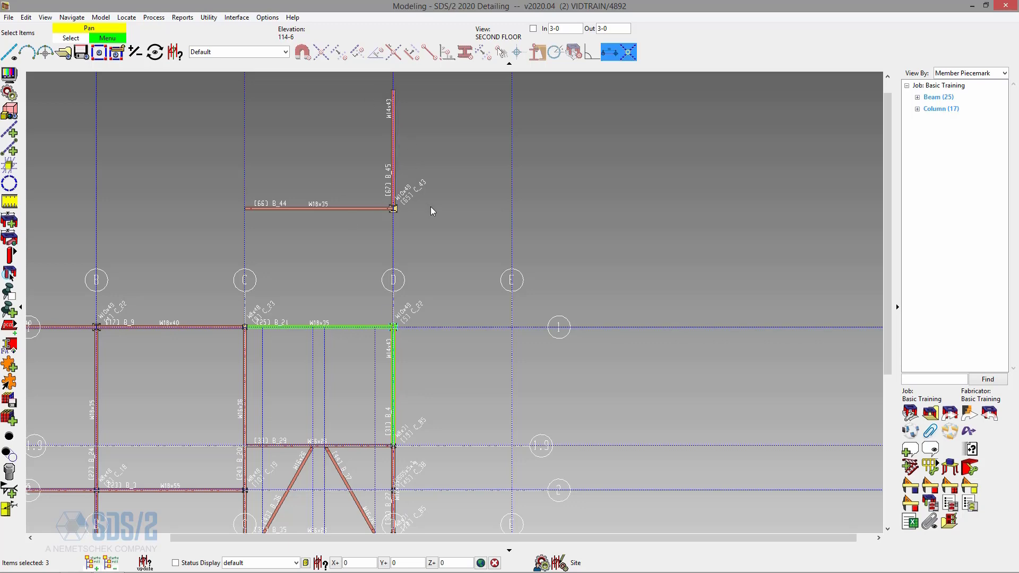
- Delete the copied column and beams beyond grid 1, and restore them with Quick Undelete
left_click_drag(443, 221, 234, 118)
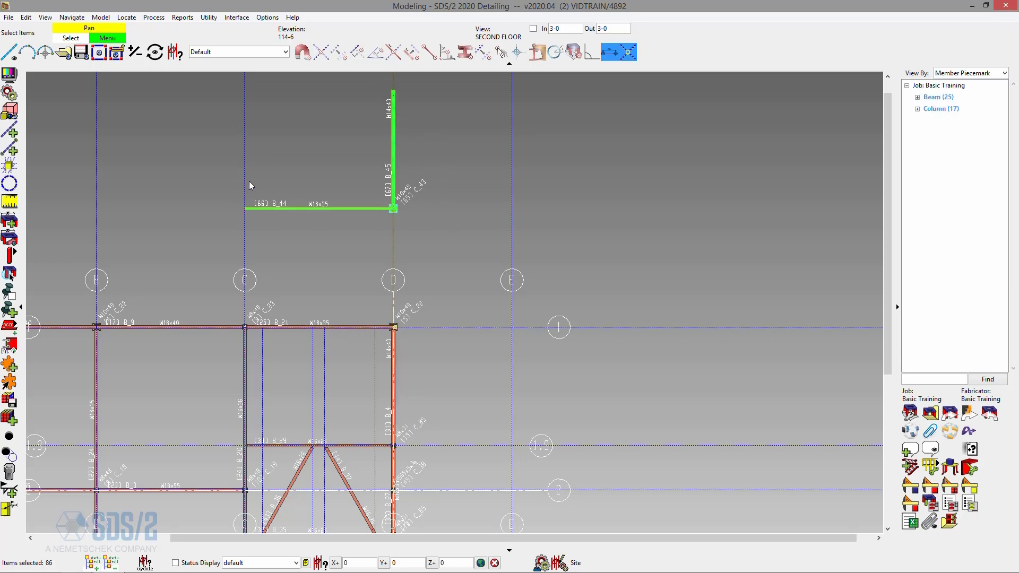
key("Delete")
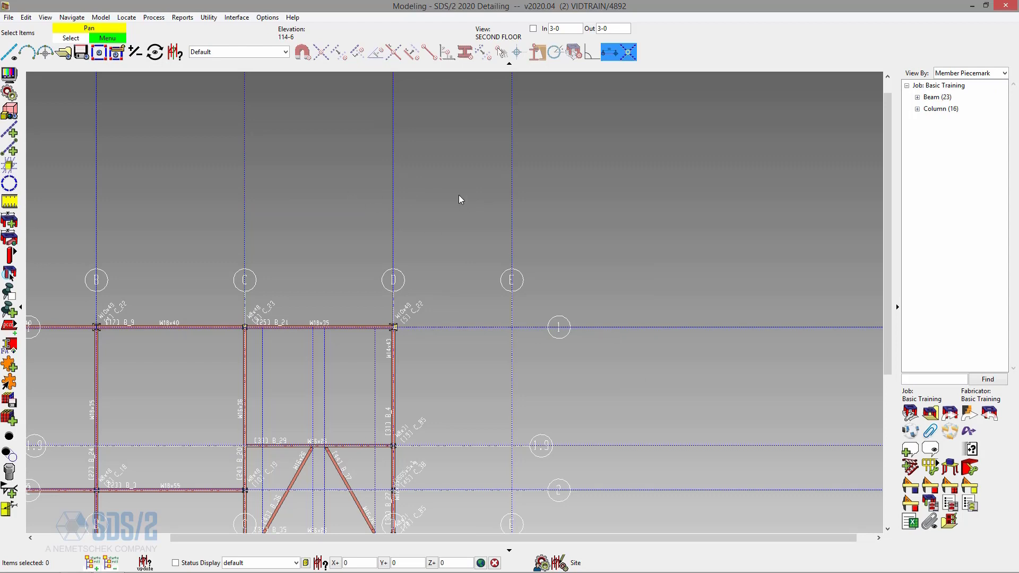
left_click(101, 17)
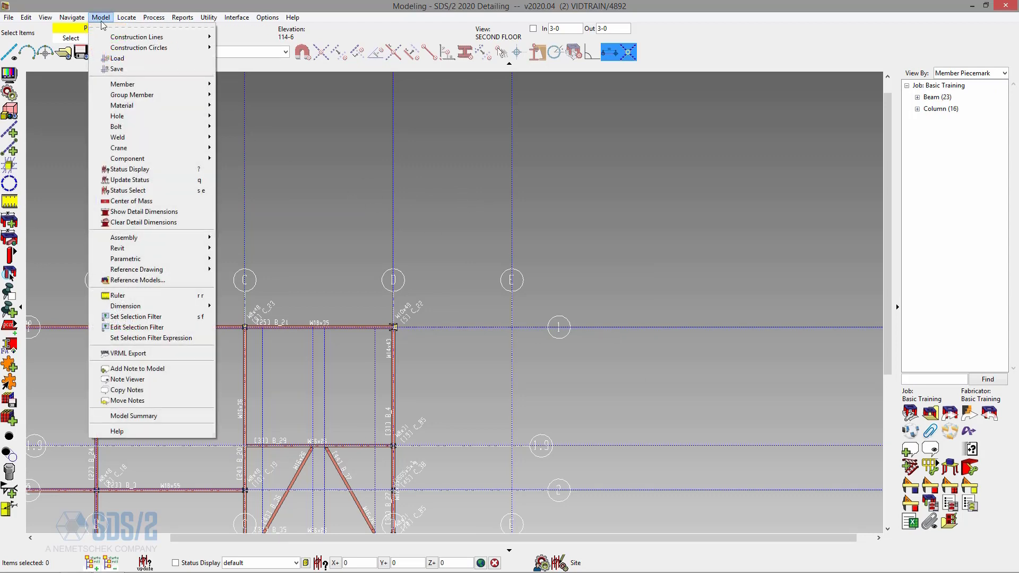
mouse_move(150, 85)
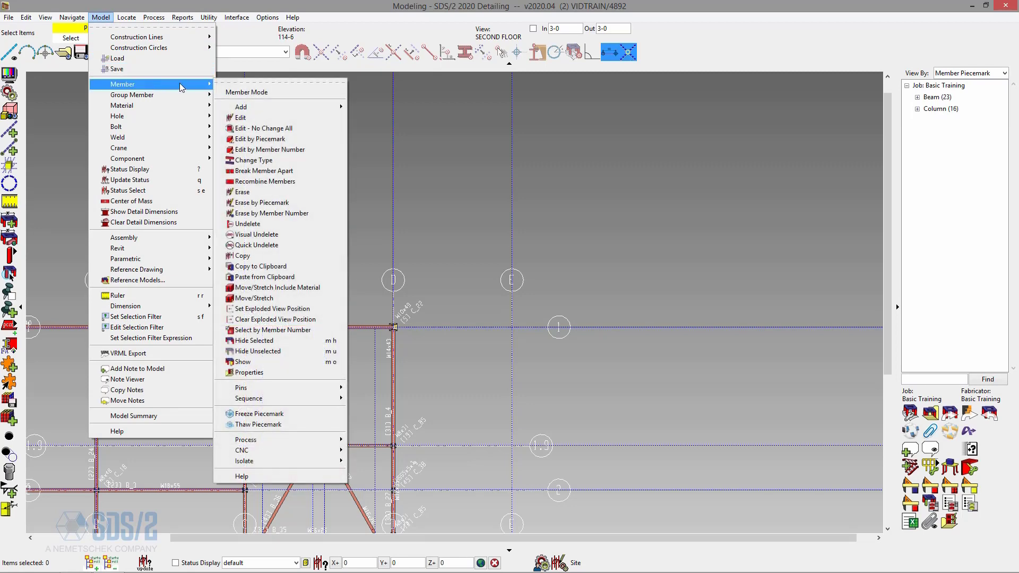
left_click(292, 247)
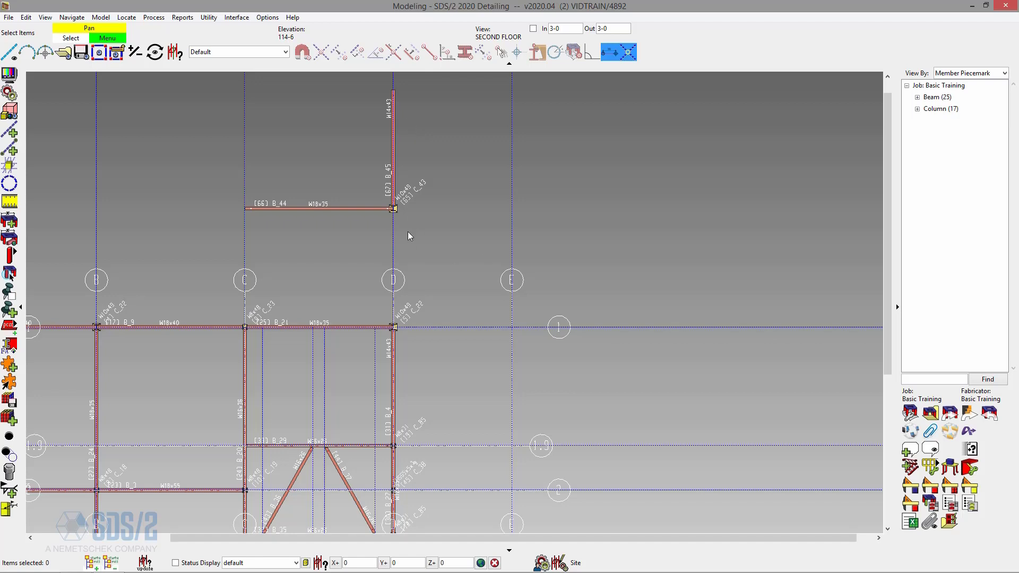
- Restore the middle column of the deleted three-by-three group, C_39 [52], near grid D-1 using Visual Undelete
left_click(101, 17)
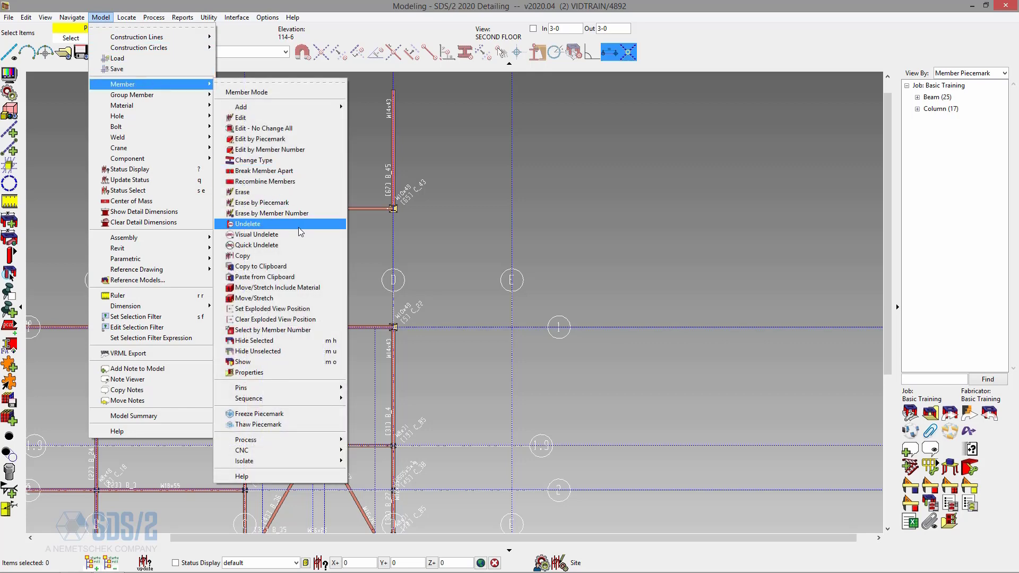
left_click(296, 234)
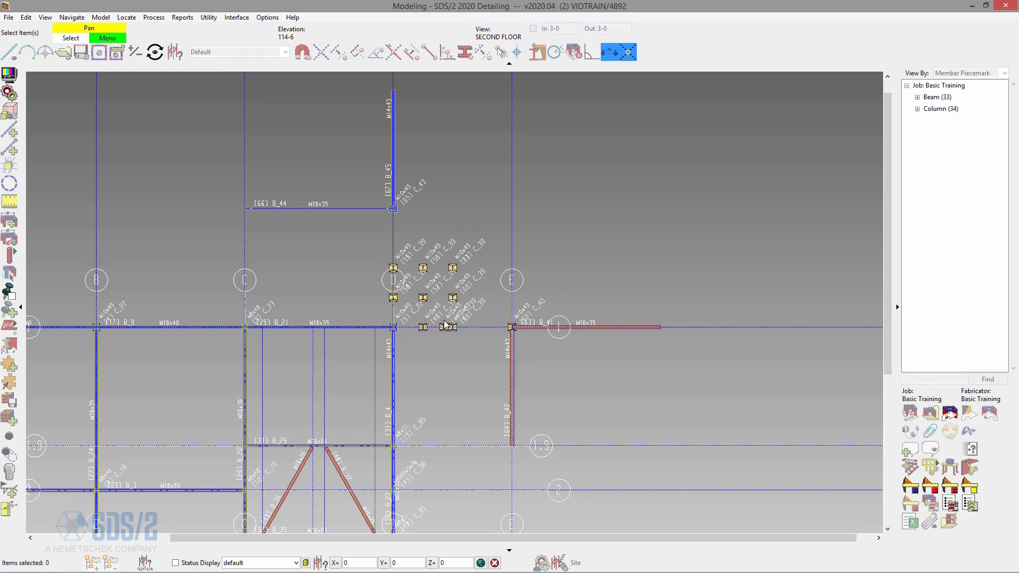
scroll(475, 331, "up", 2)
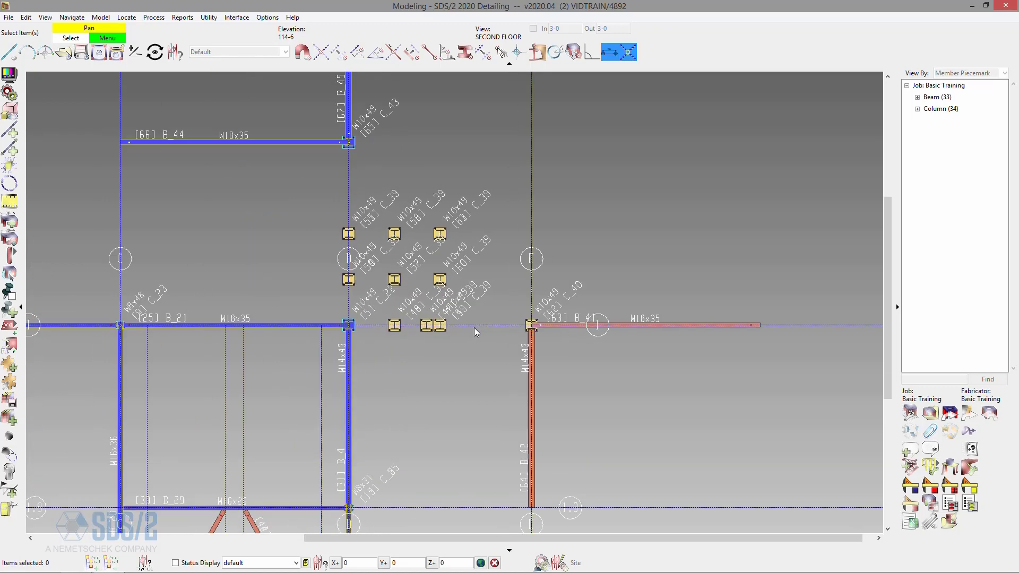
scroll(474, 328, "up", 1)
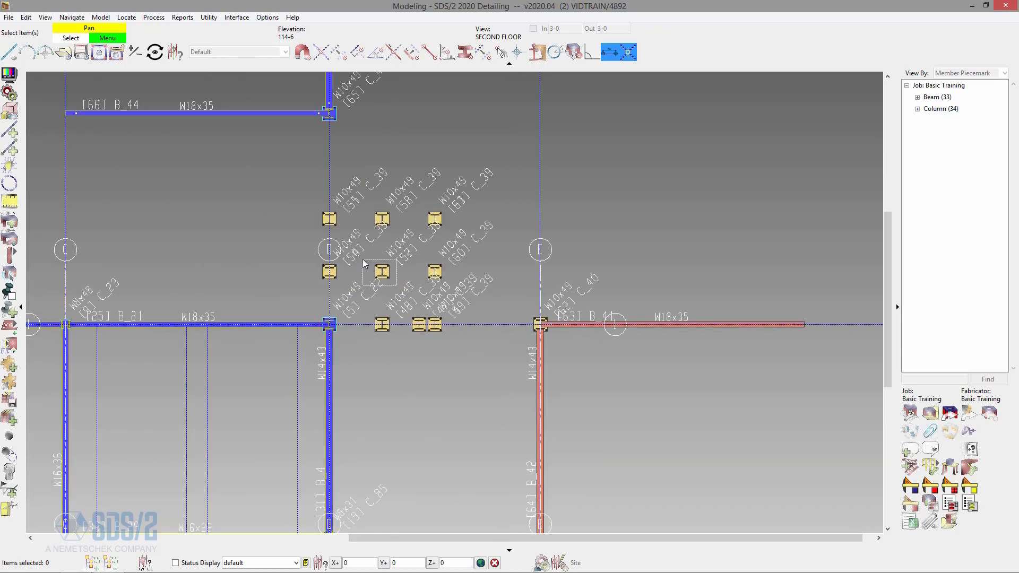
left_click(365, 263)
right_click(399, 246)
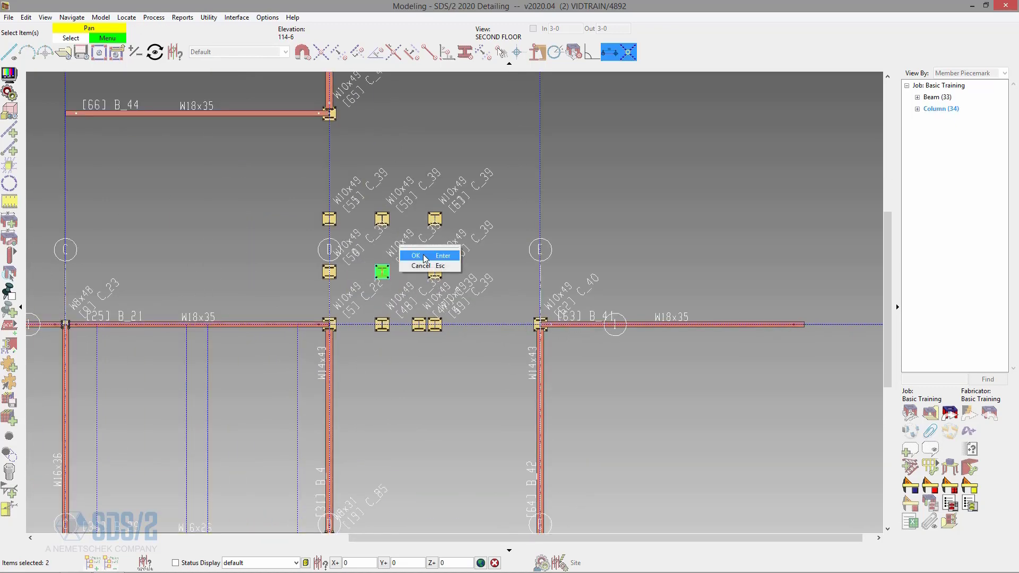
left_click(425, 257)
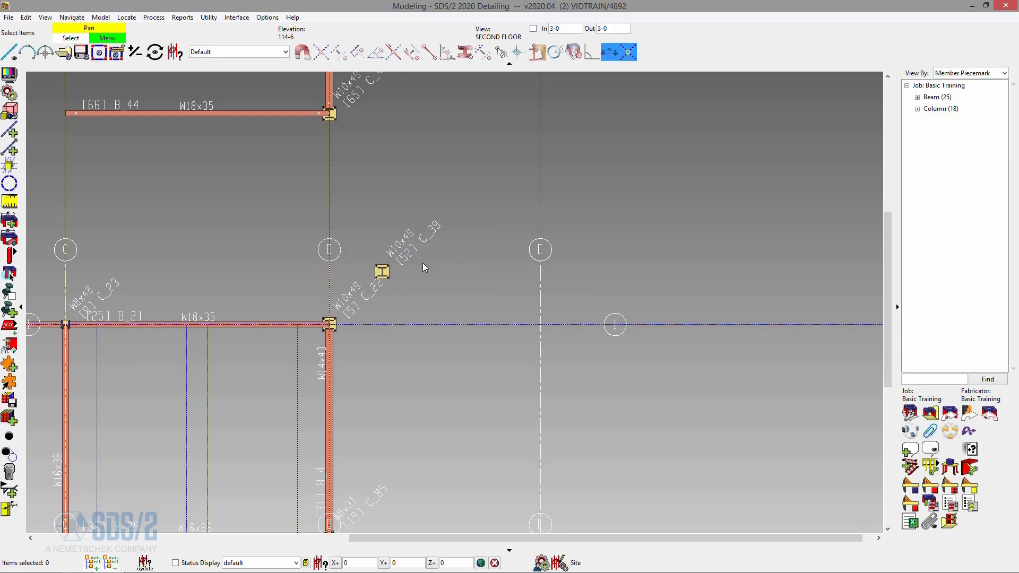
- Delete the restored column C_39 [52] and the mirrored column and two beams on grid line D beyond grid 1
left_click(372, 252)
key("Delete")
scroll(448, 309, "down", 2)
left_click_drag(304, 130, 422, 225)
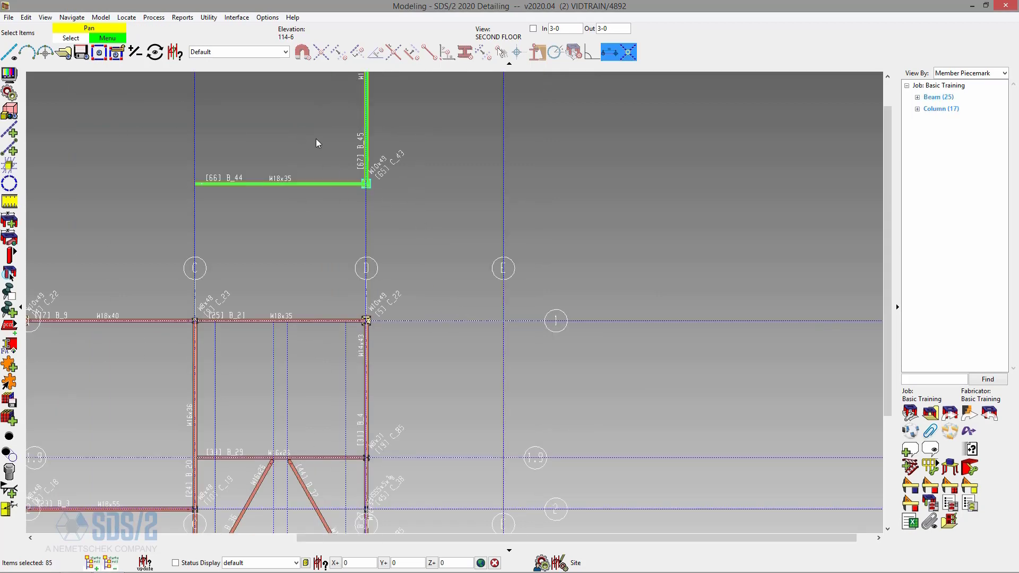
key("Delete")
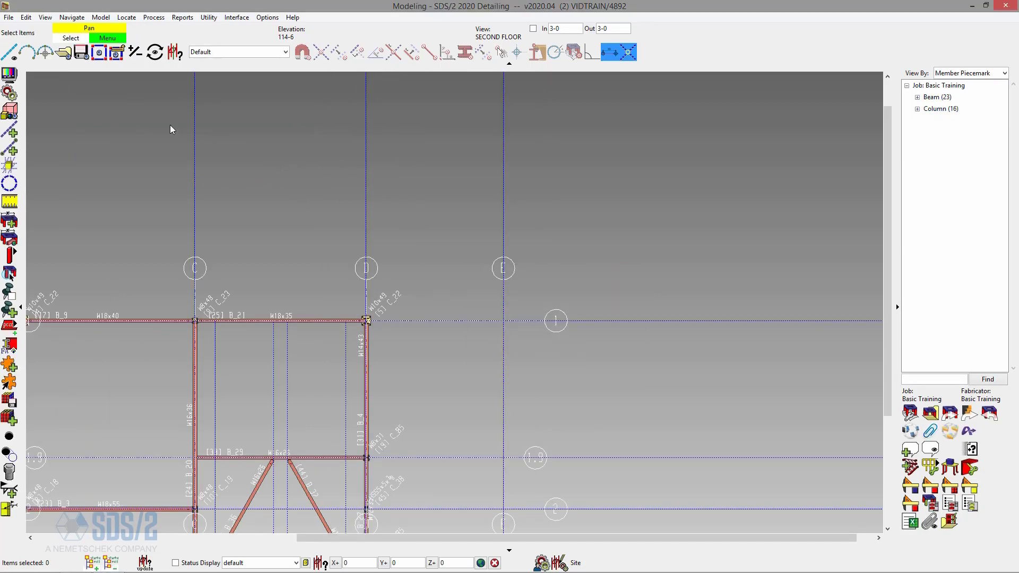
- Review the deleted members in the Undelete list by piecemark, as a full list and by group, and close it without restoring any
left_click(101, 17)
mouse_move(153, 86)
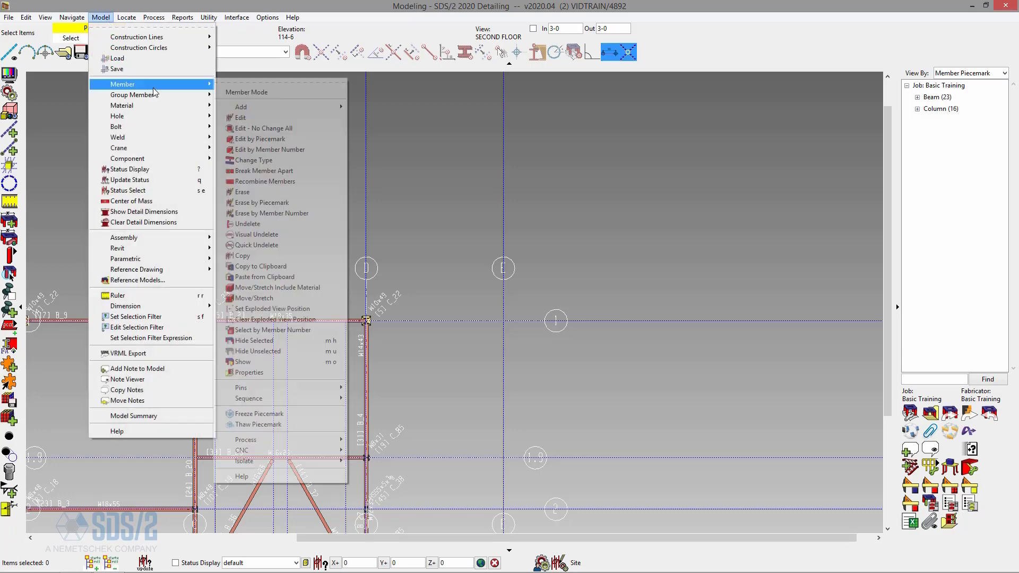
left_click(300, 223)
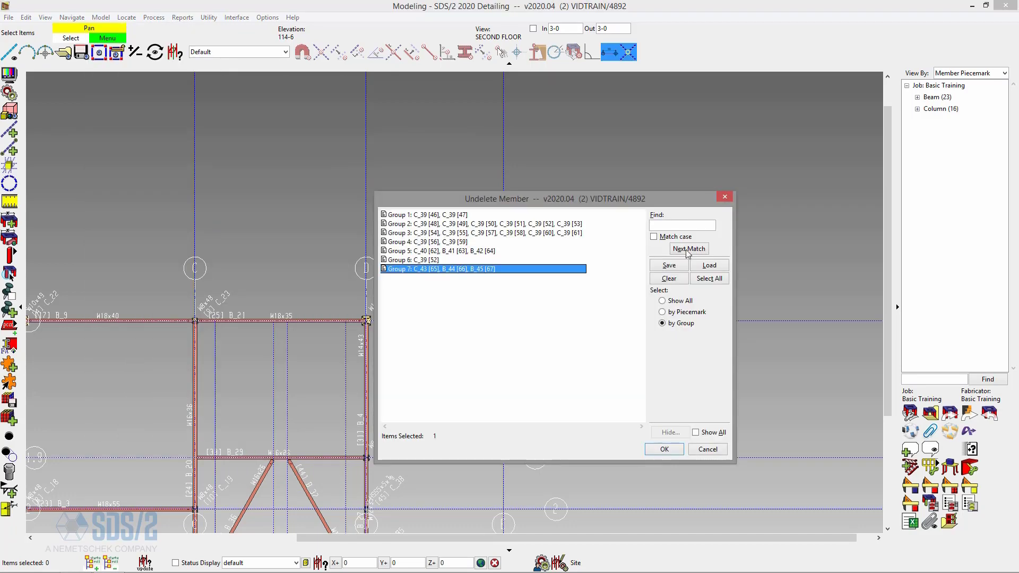
left_click_drag(625, 198, 682, 150)
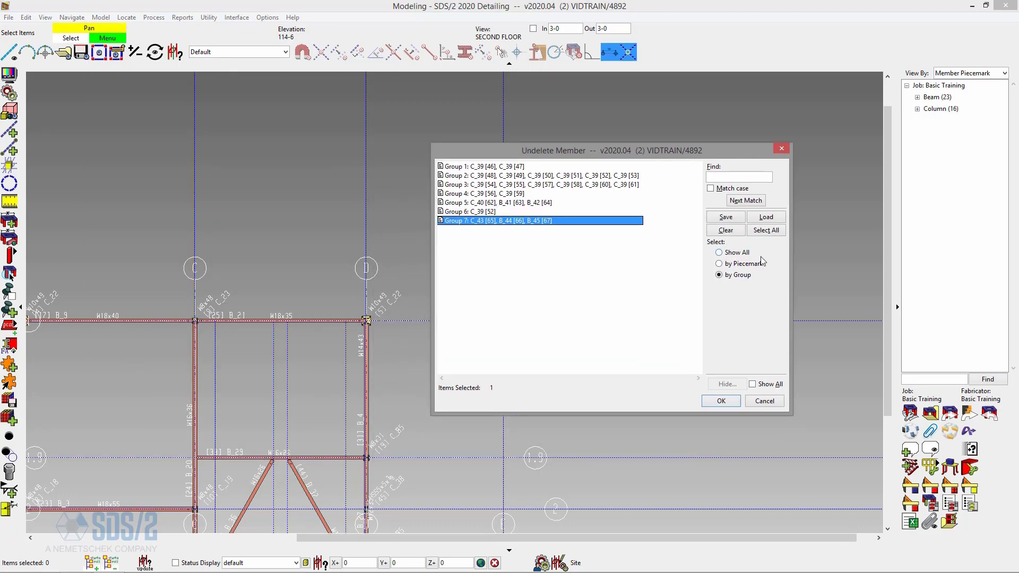
left_click(745, 263)
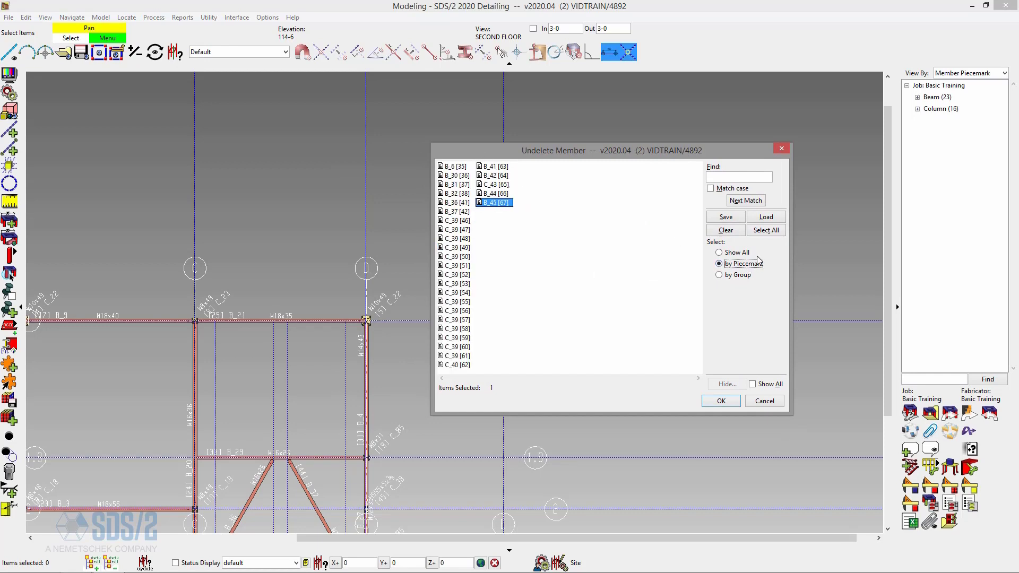
left_click(740, 253)
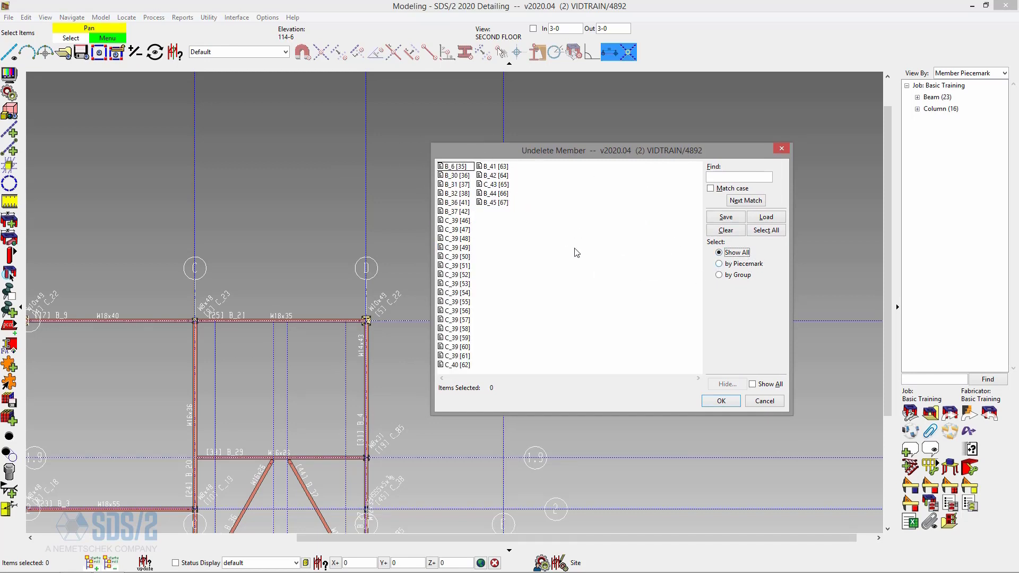
left_click(745, 273)
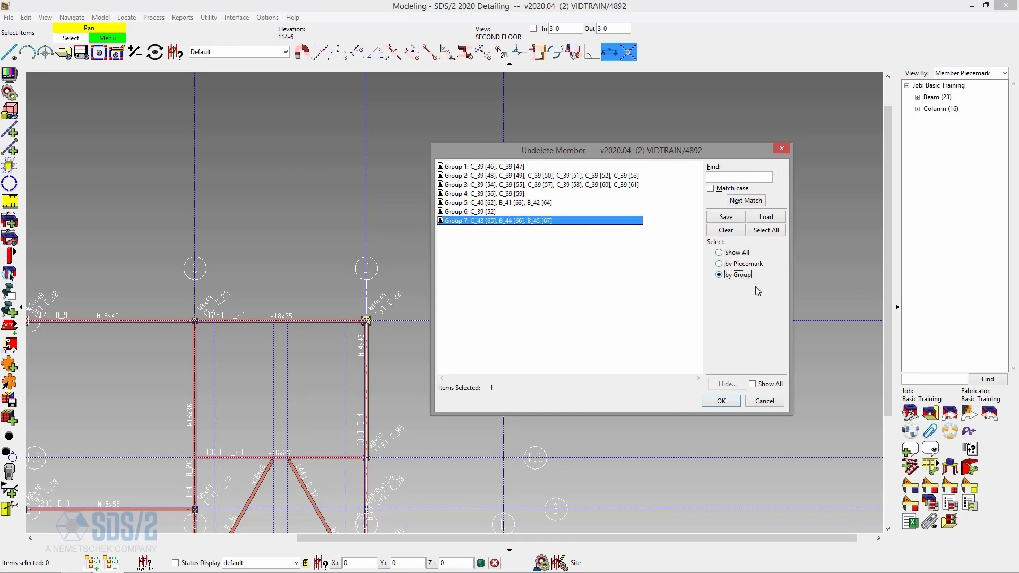
left_click(764, 401)
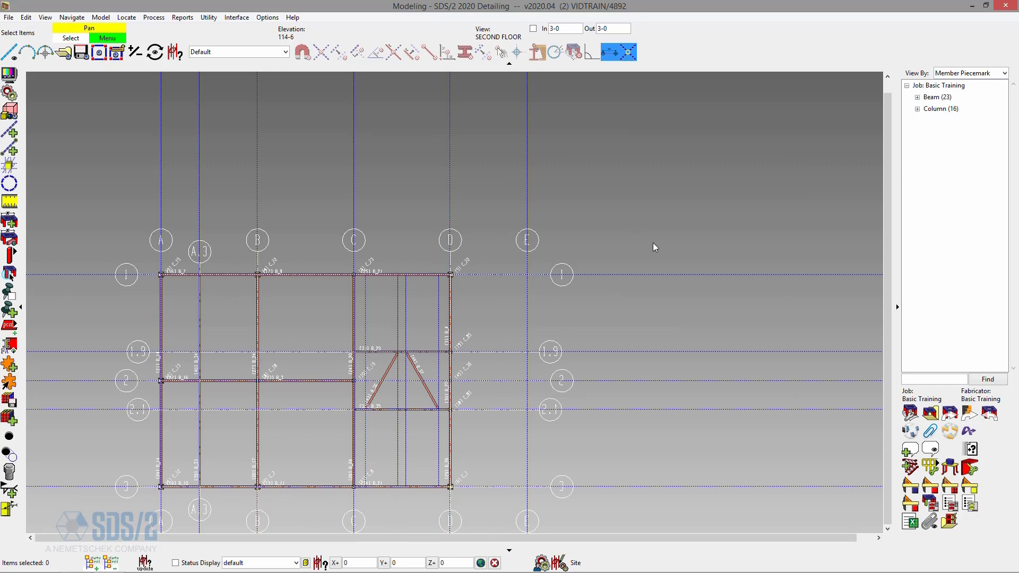
- Open the settings of column C_22 [5] at grid D-1 and close them without changes
scroll(654, 246, "down", 1)
scroll(481, 332, "up", 4)
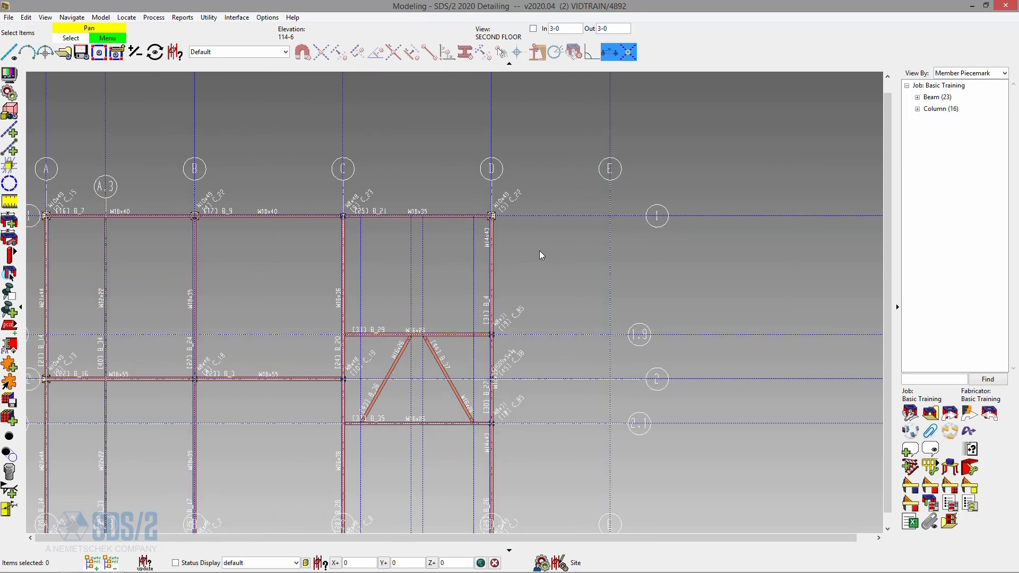
scroll(475, 227, "up", 8)
scroll(475, 227, "up", 6)
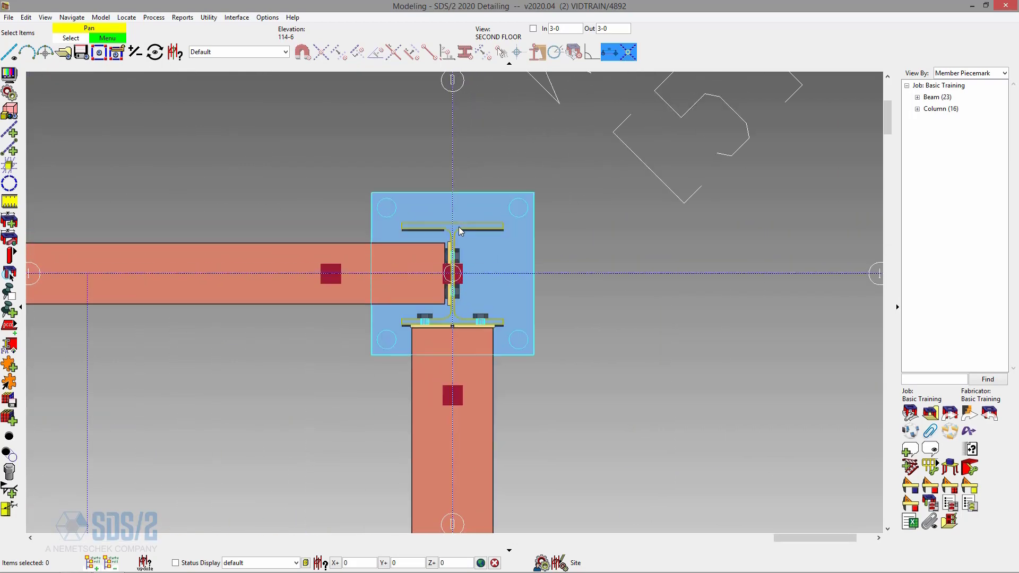
double_click(451, 227)
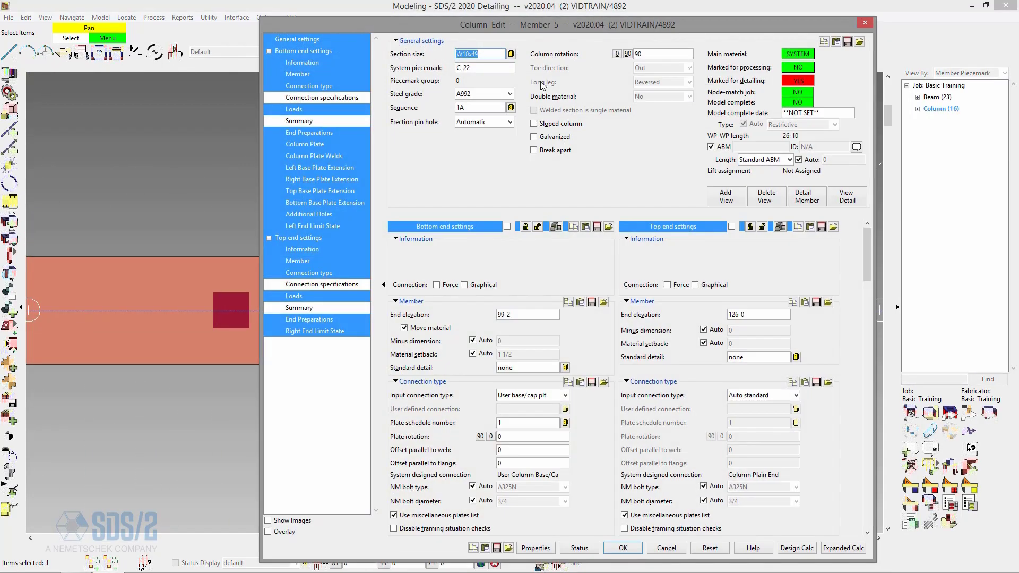
left_click(865, 22)
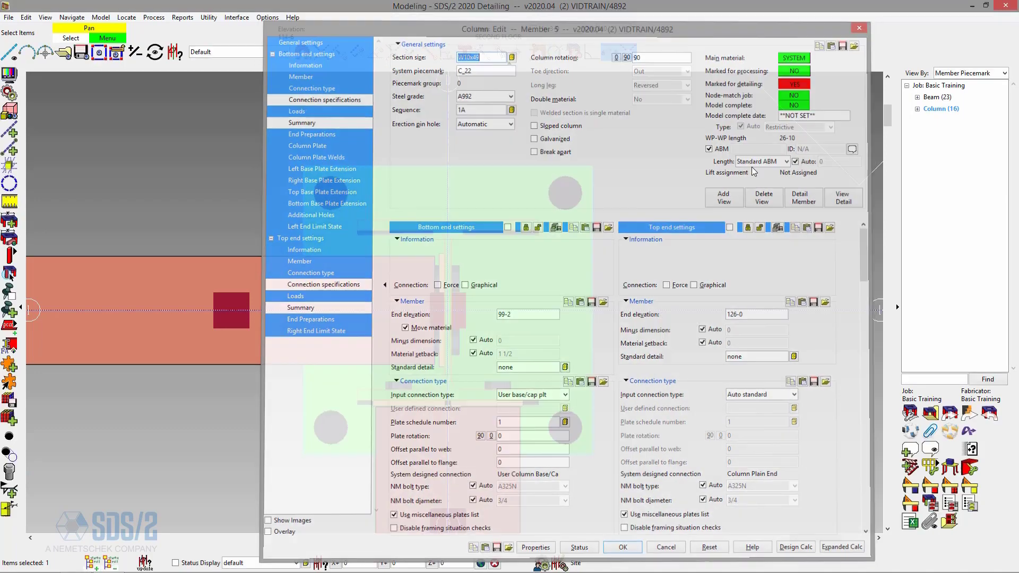
- Open the settings of beam B_21 [25] on its own and for all B_21 beams together, closing both without changes
double_click(475, 204)
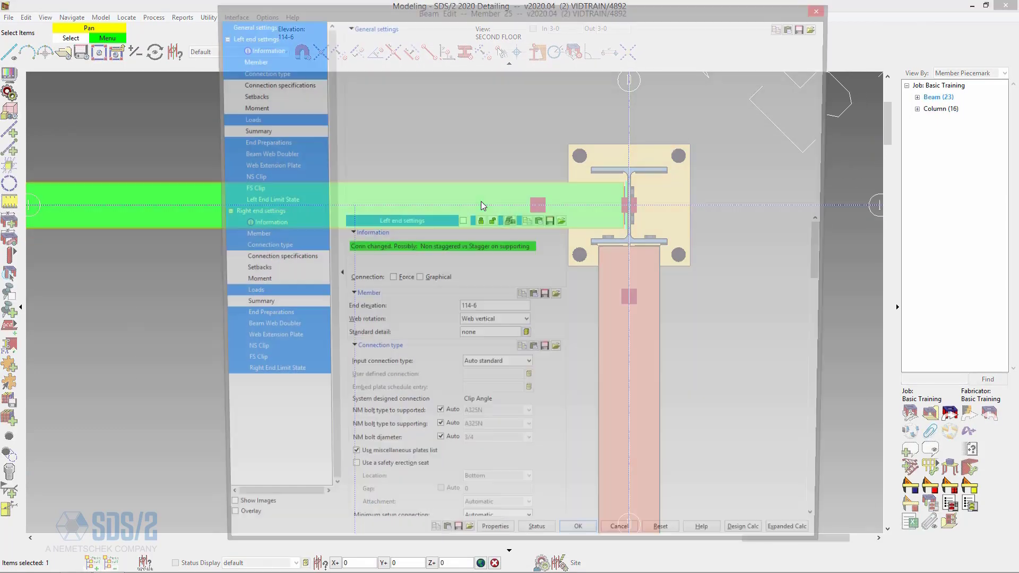
key("Escape")
right_click(475, 197)
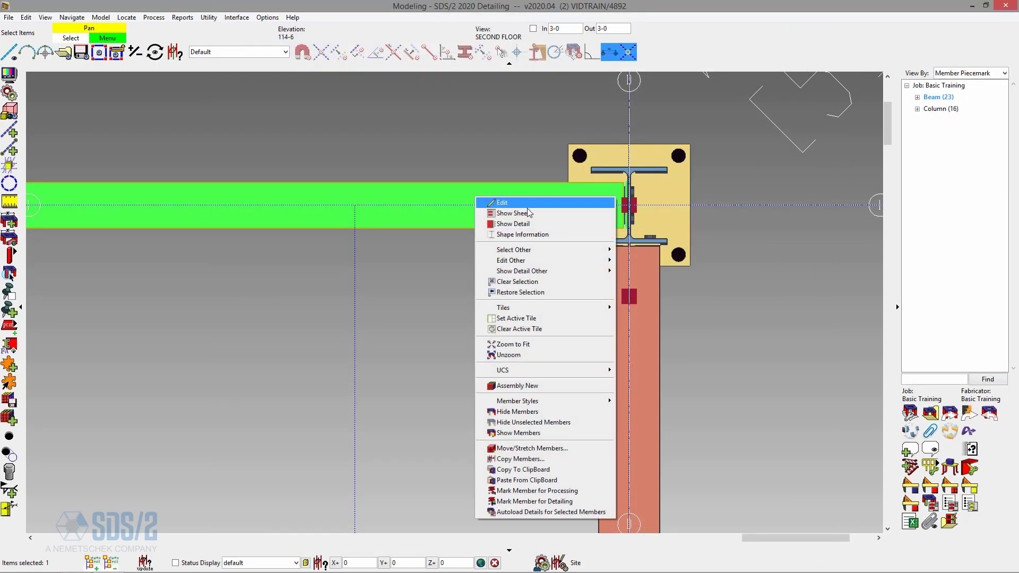
mouse_move(539, 260)
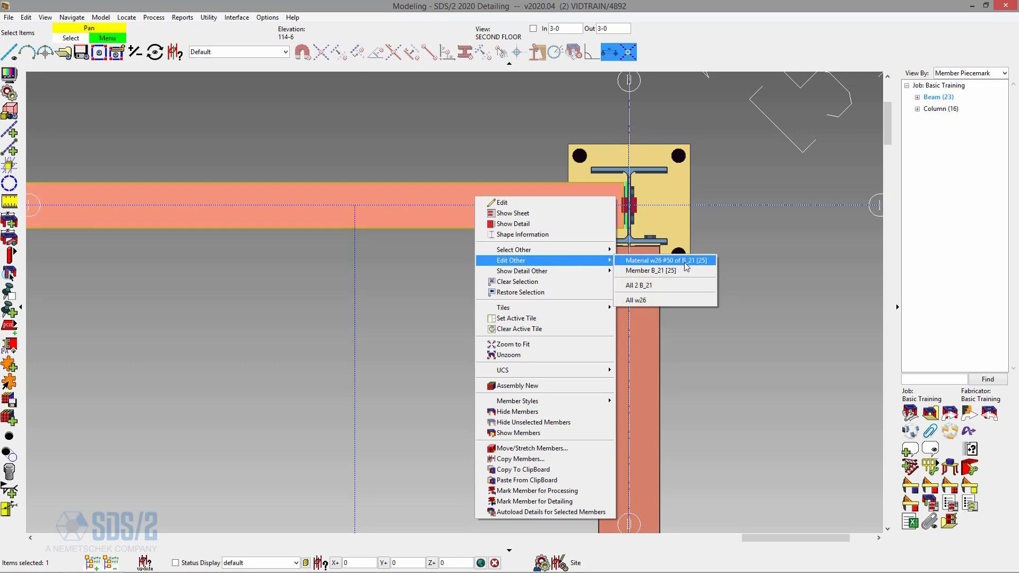
left_click(645, 286)
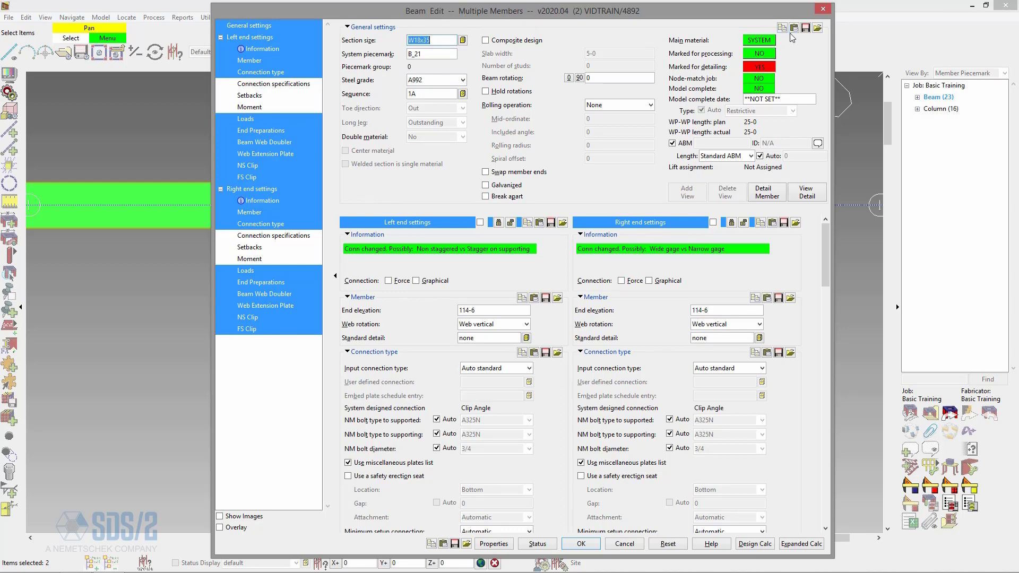
left_click(823, 9)
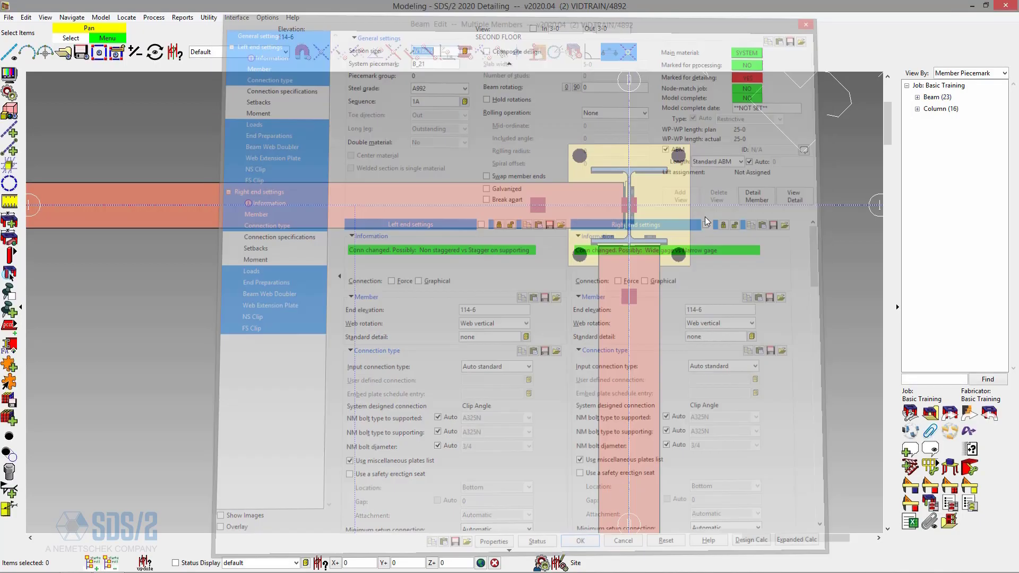
- Try section size w12x26 on the beams selected together between grids C and D, and reset and cancel the edit
scroll(578, 185, "down", 4)
scroll(383, 154, "down", 3)
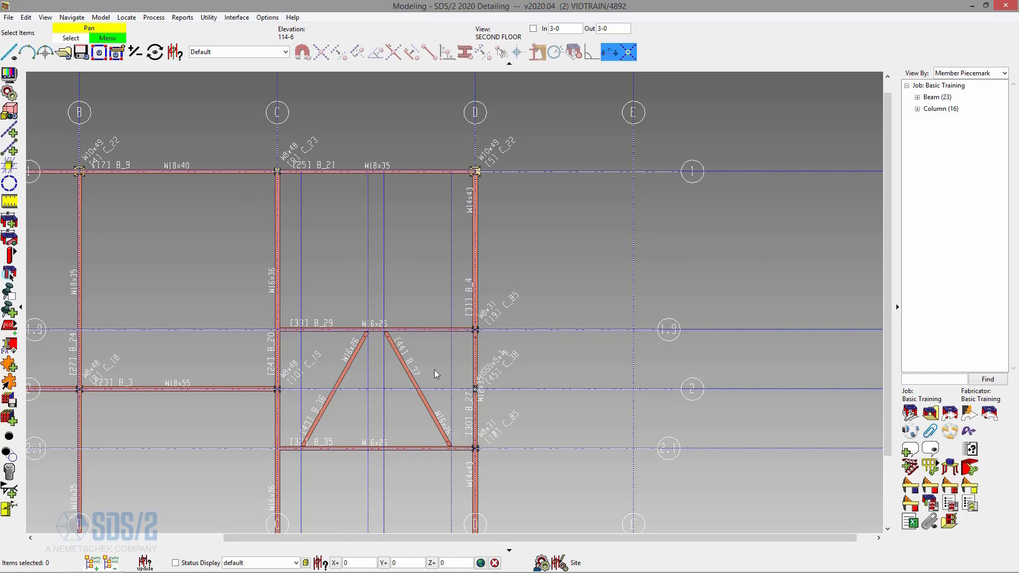
left_click_drag(436, 363, 255, 274)
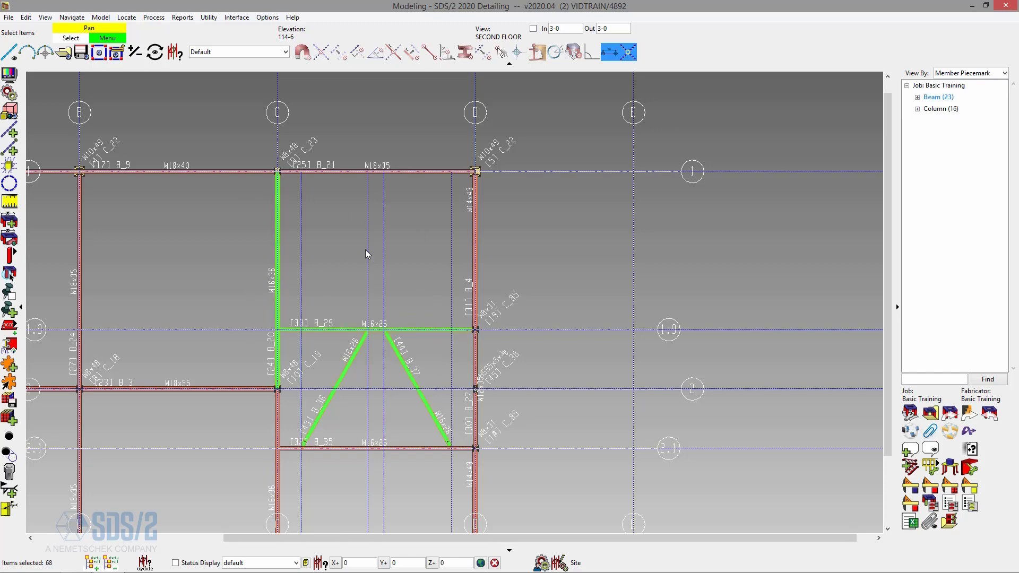
right_click(366, 251)
left_click(418, 157)
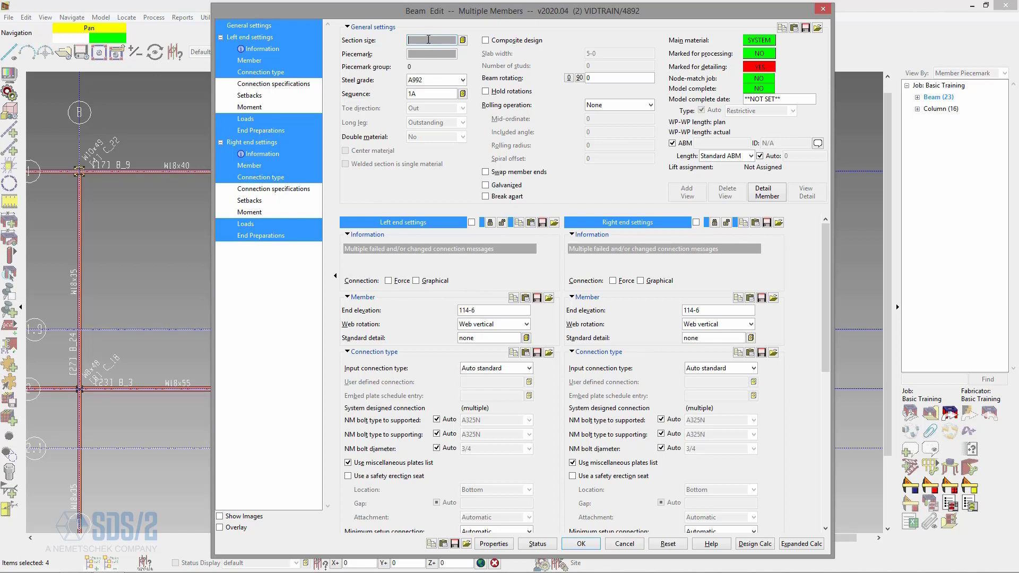
type("w12x26")
mouse_move(505, 14)
left_mouse_down()
mouse_move(460, 473)
mouse_move(504, 20)
left_mouse_up()
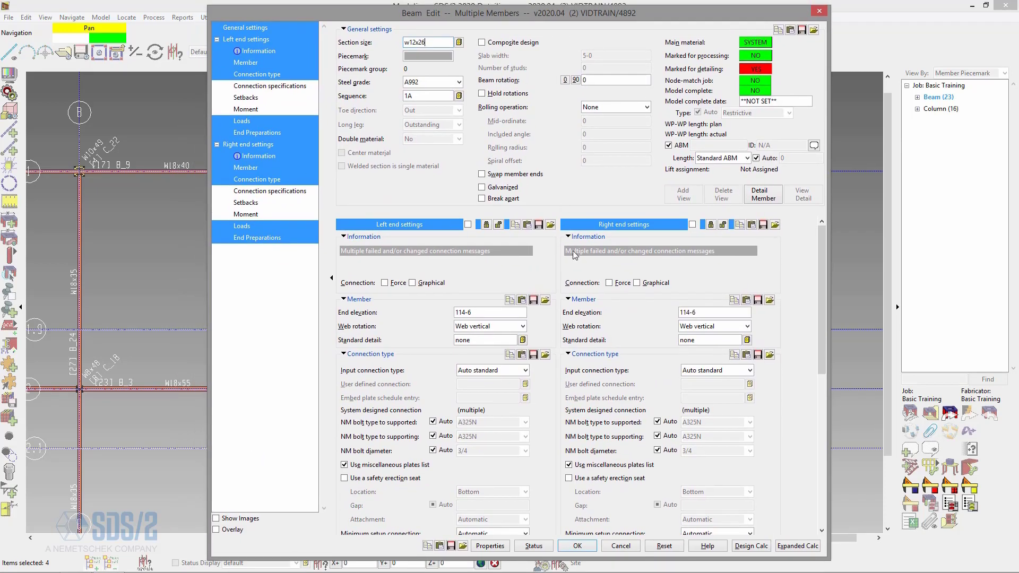
left_click(670, 547)
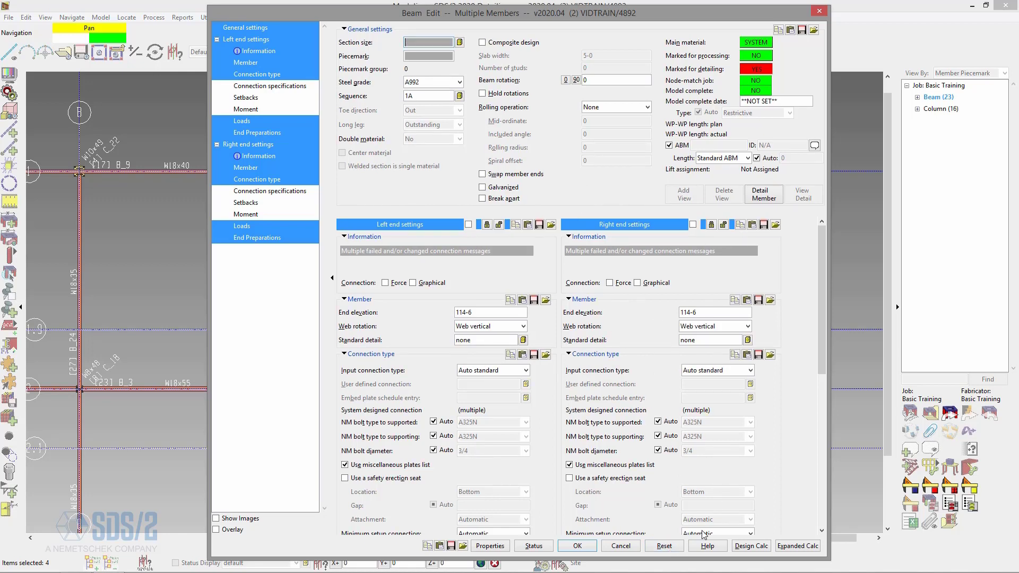
left_click(621, 546)
left_click(550, 233)
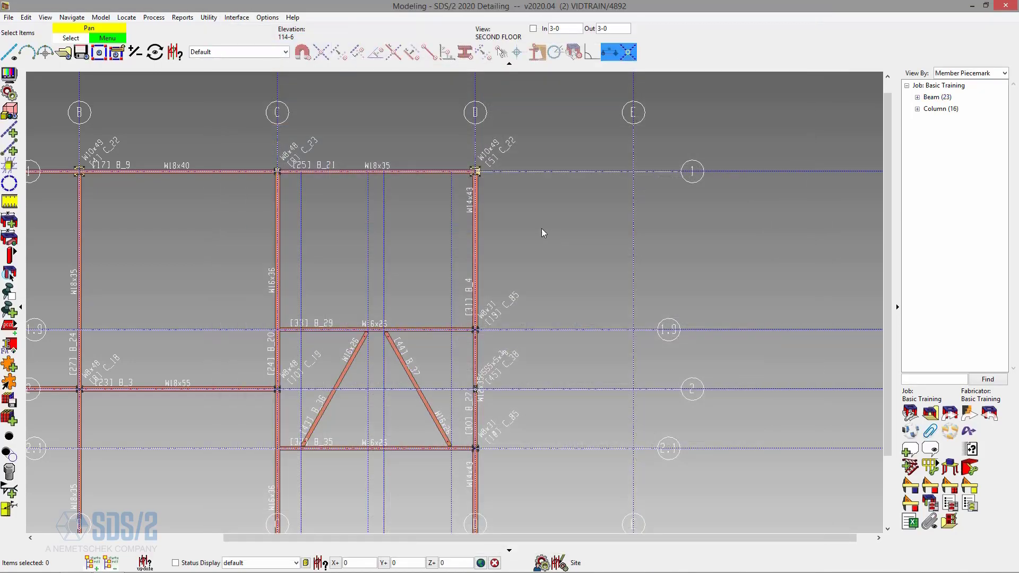
- Open the shared properties of the column and two beams at grid D-1, show Log and Notes, and close them without changes
scroll(484, 167, "up", 3)
scroll(484, 167, "up", 2)
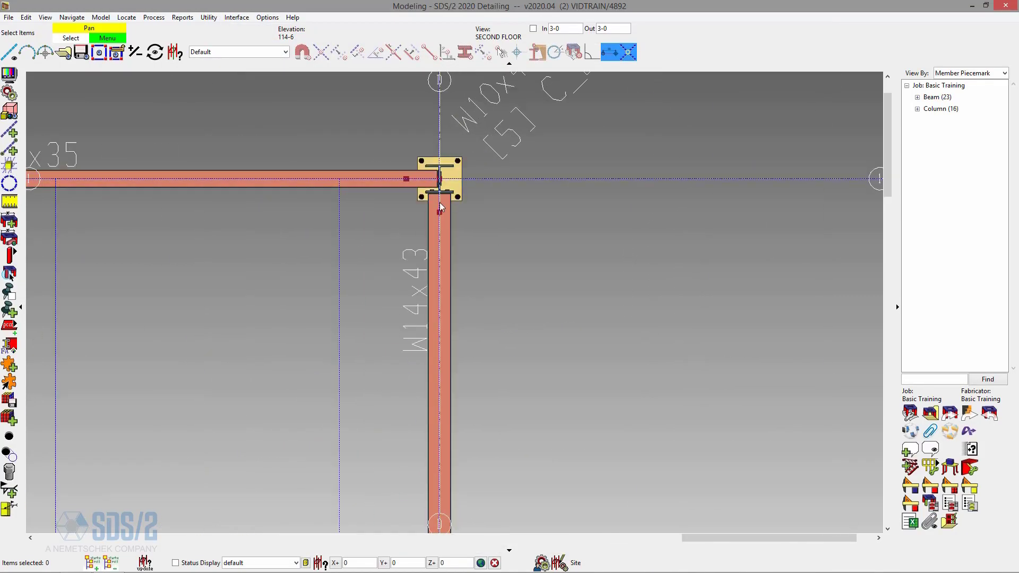
left_click_drag(439, 202, 353, 123)
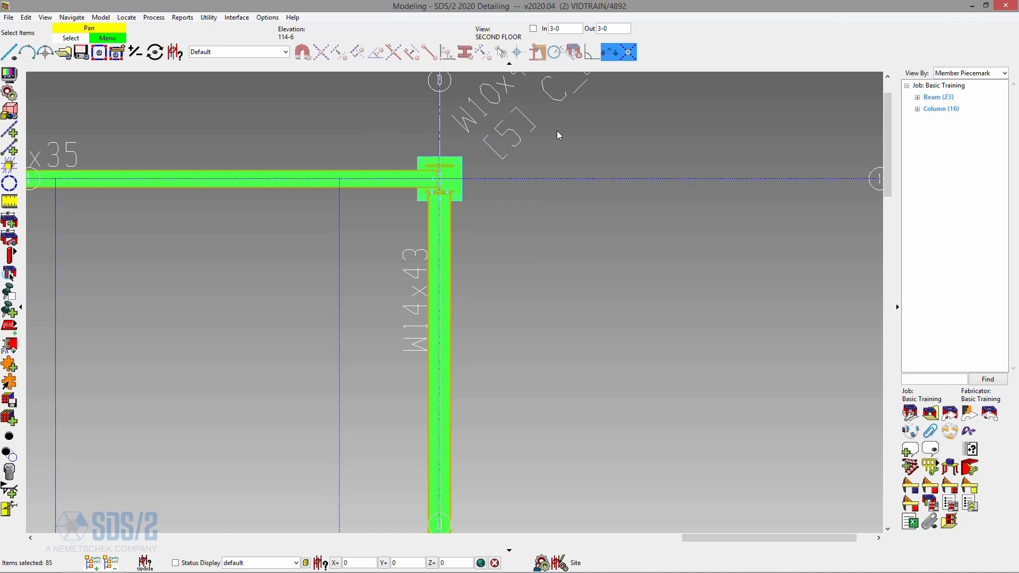
right_click(556, 130)
left_click(594, 140)
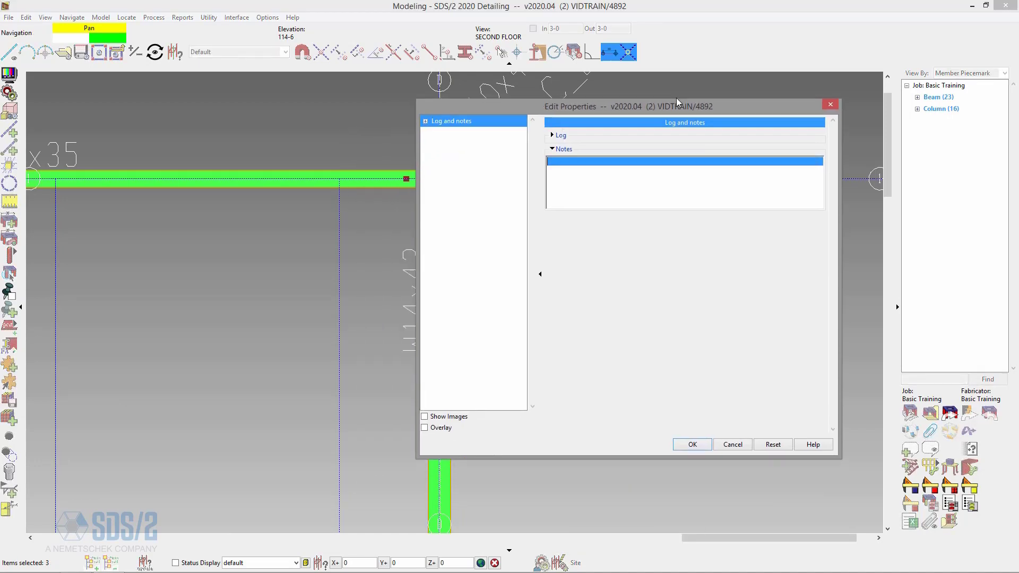
left_click_drag(676, 99, 740, 57)
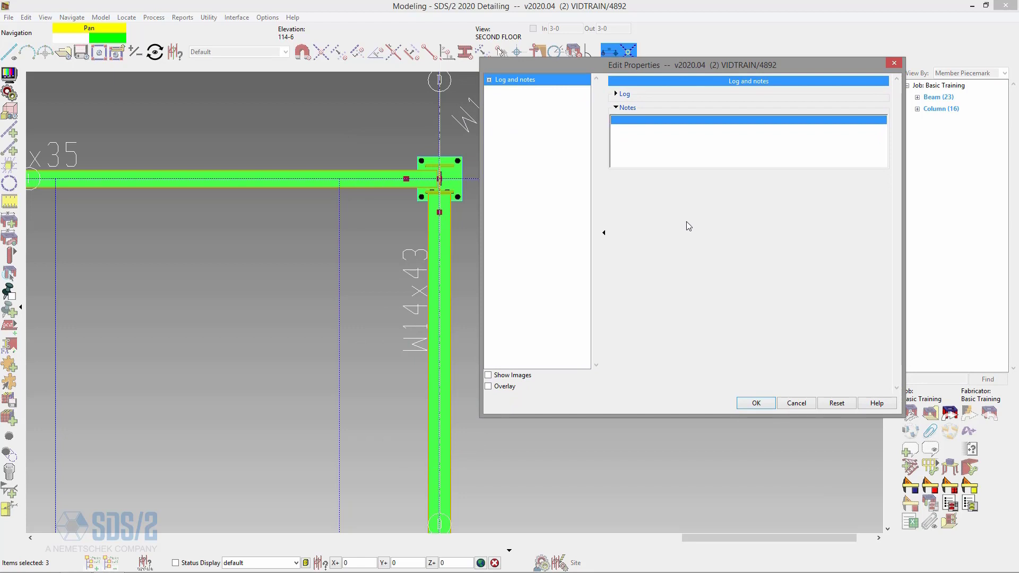
left_click(488, 79)
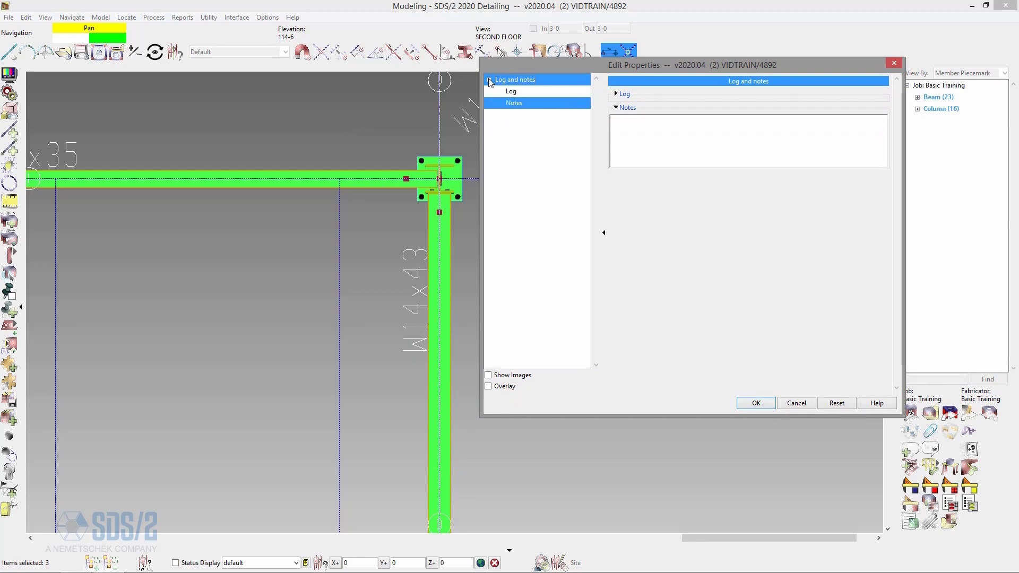
left_click(514, 92, "ctrl")
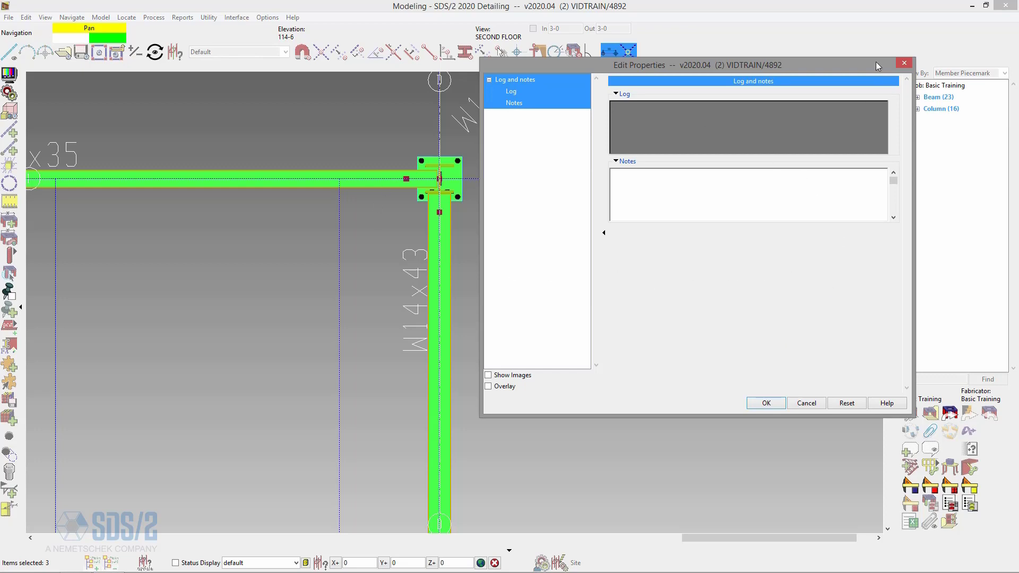
left_click(904, 64)
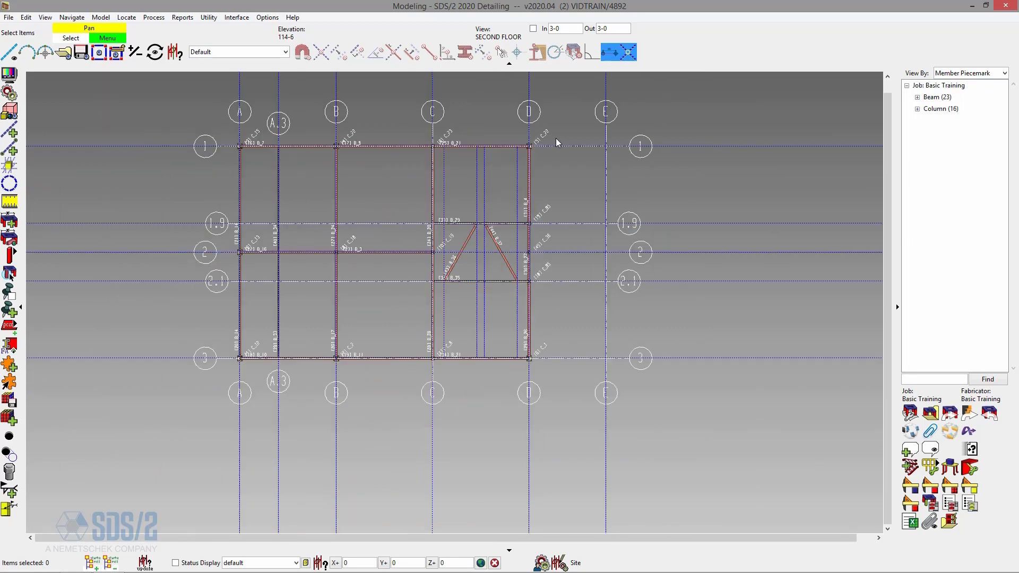
- Select only the end of beam B_3 [23] at the grid B-2 column and clear the selection
middle_click_drag(410, 181, 456, 230)
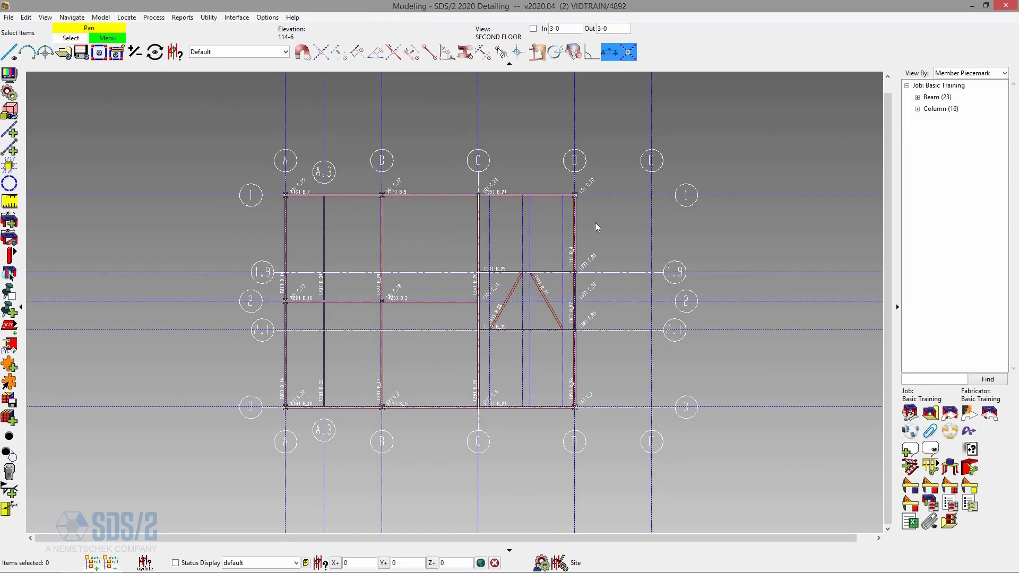
scroll(477, 197, "up", 5)
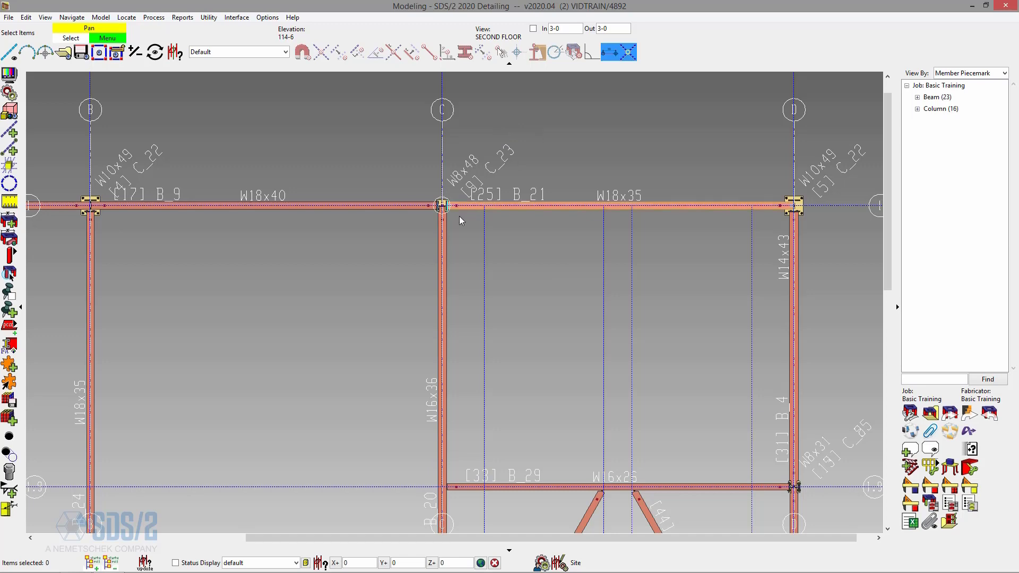
scroll(458, 210, "up", 2)
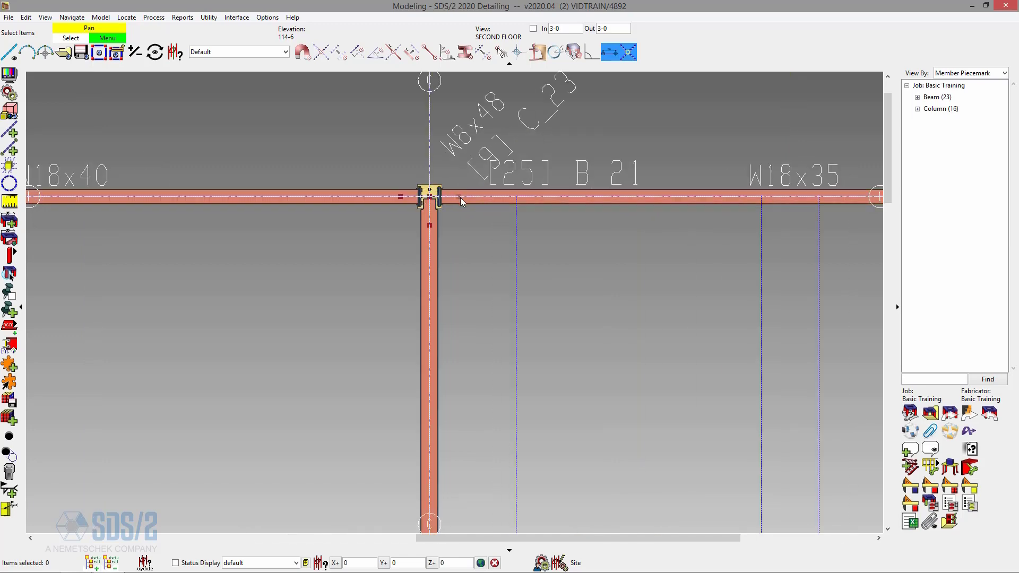
scroll(442, 159, "down", 2)
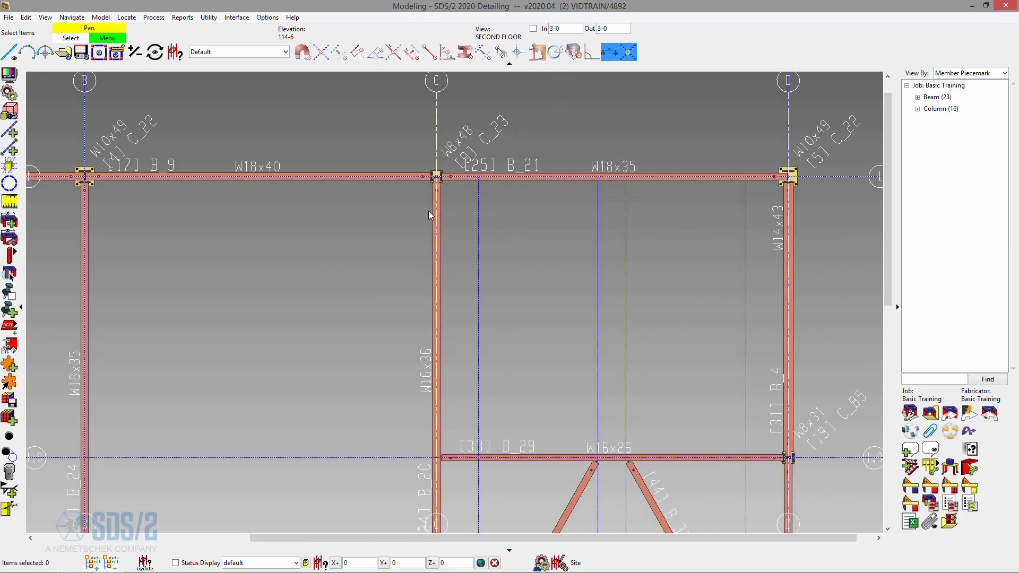
scroll(428, 211, "down", 1)
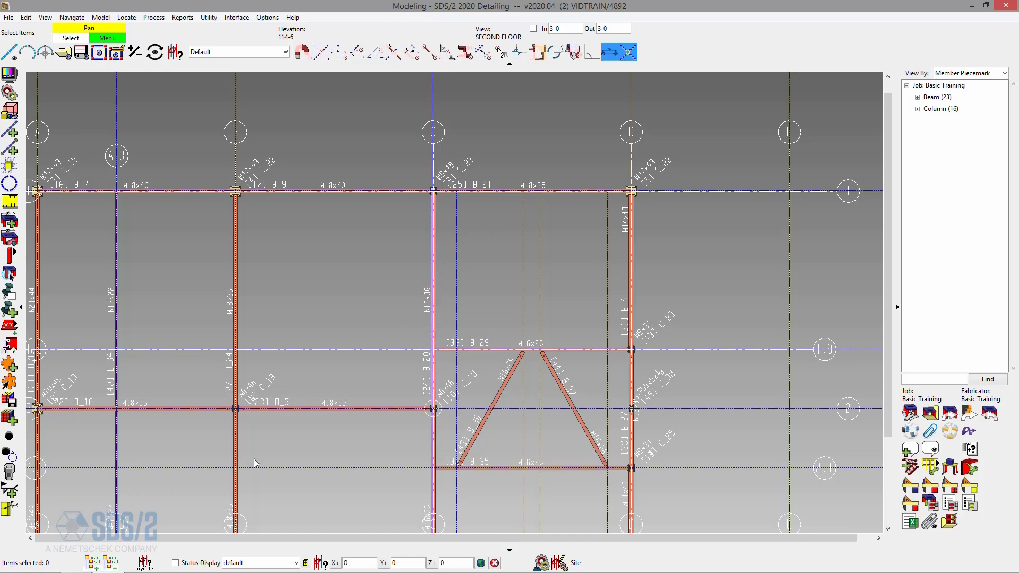
scroll(215, 435, "up", 4)
scroll(266, 339, "up", 2)
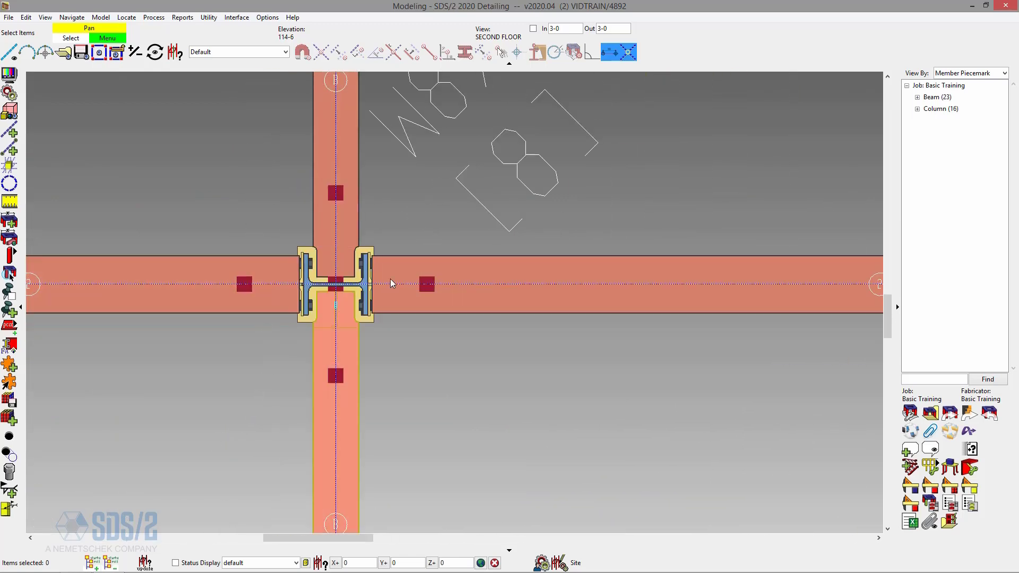
left_click_drag(400, 227, 473, 343)
scroll(285, 214, "down", 4)
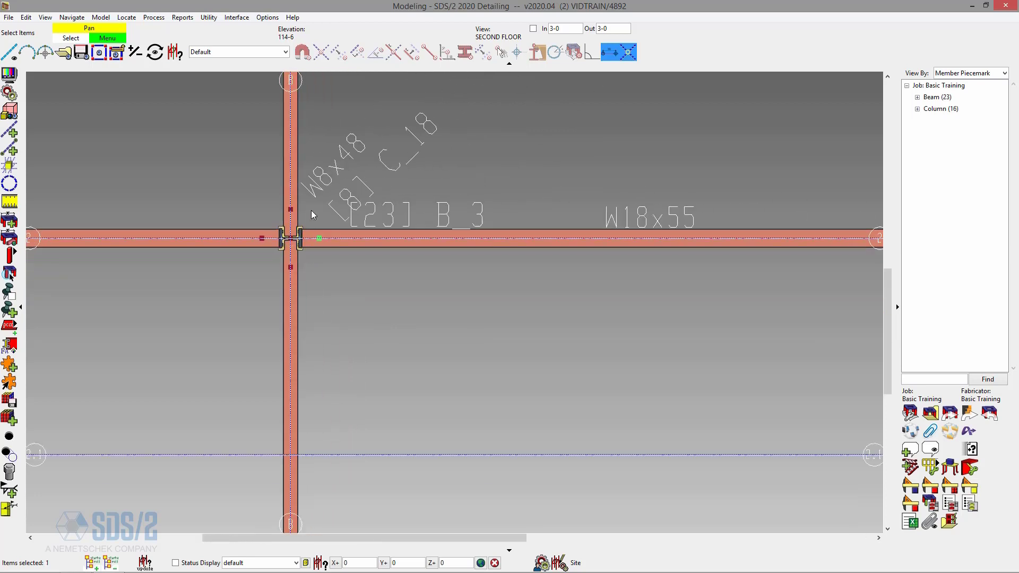
left_click_drag(307, 211, 339, 263)
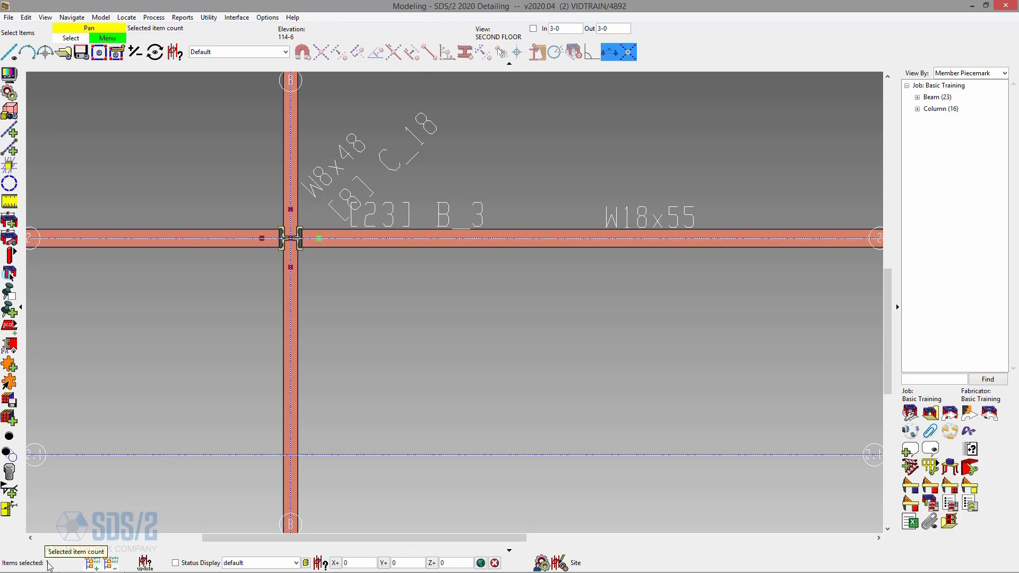
left_click(330, 370)
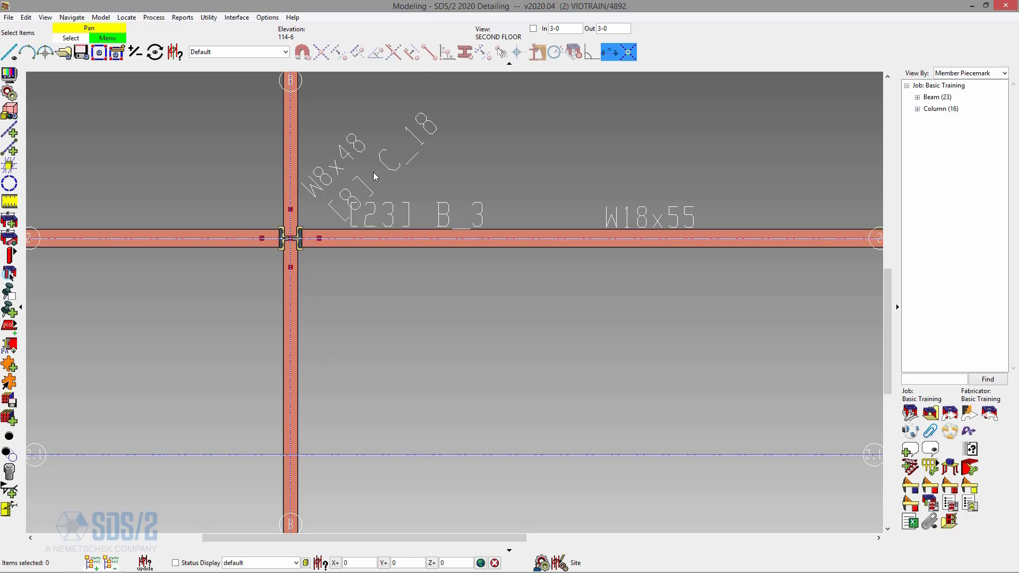
- Restrict selection to Member Ends and select the end of beam B_3 [23] at grid B-2
left_click(285, 51)
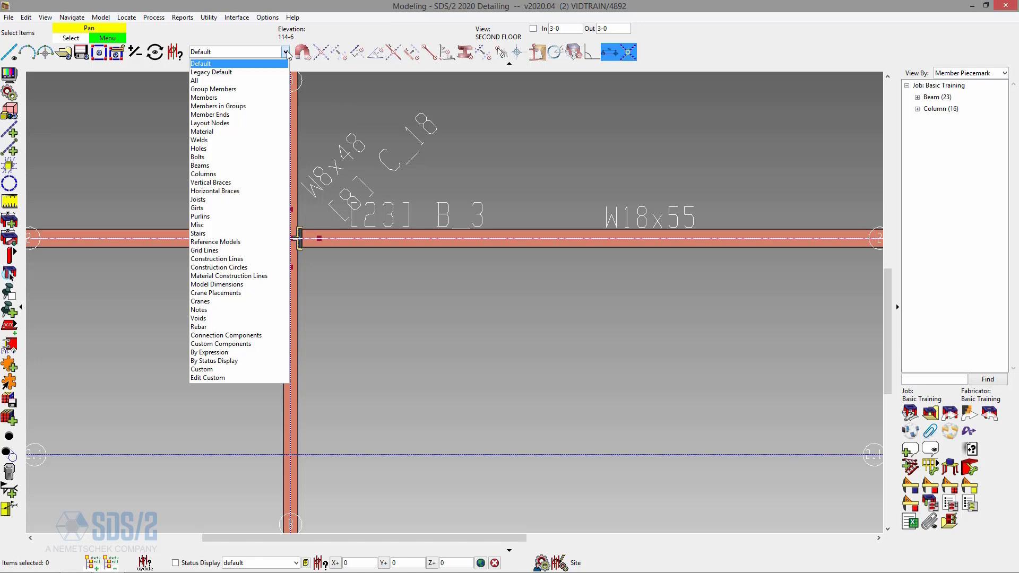
left_click(242, 115)
left_click_drag(306, 220, 372, 273)
left_click_drag(315, 212, 369, 279)
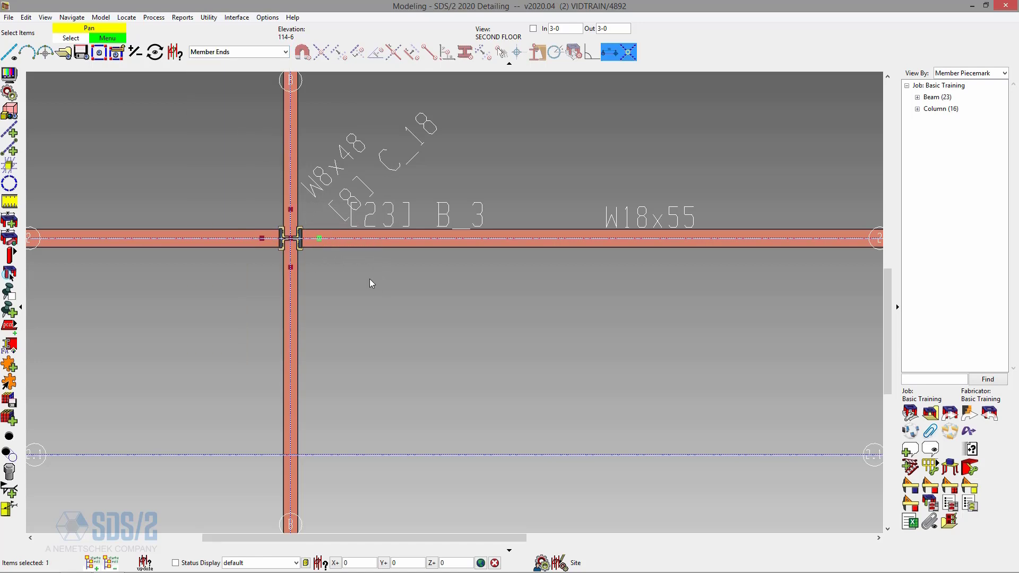
- Select all member ends around the grid B-2 column, clear the selection, and reselect only that end of beam B_3 [23]
left_click_drag(200, 148, 380, 311)
left_click(356, 278)
left_click_drag(309, 209, 335, 272)
scroll(284, 245, "down", 2)
scroll(285, 244, "up", 3)
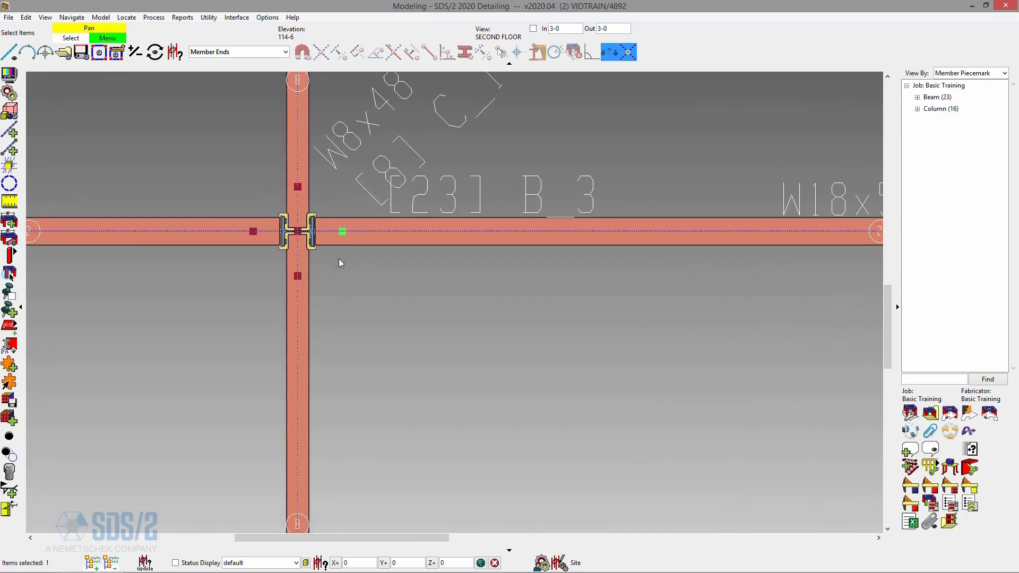
- Stretch the selected grid B-2 end of beam B_3 [23] along grid B toward grid 1 with Move/Stretch and accept the move
right_click(364, 259)
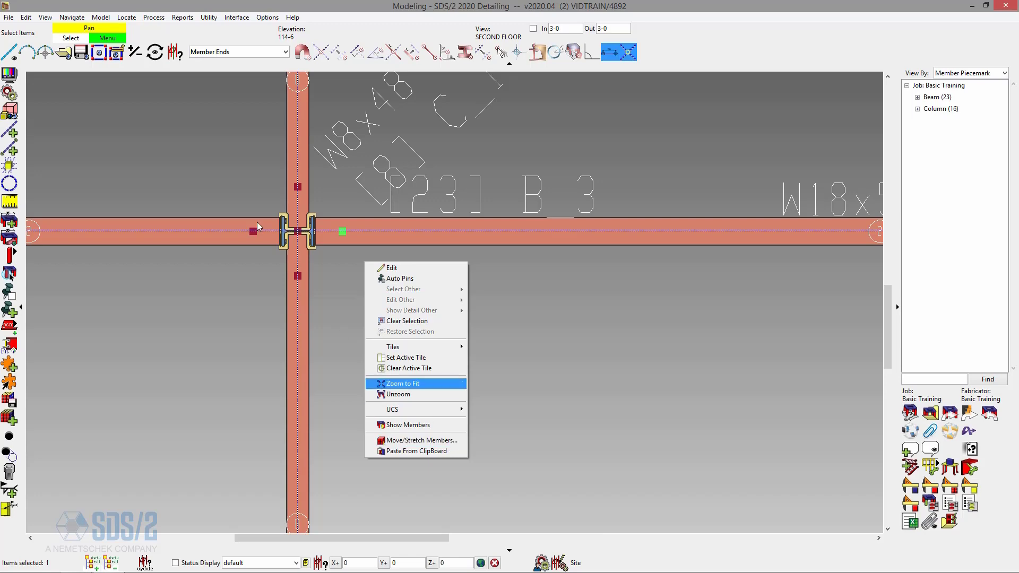
left_click(106, 17)
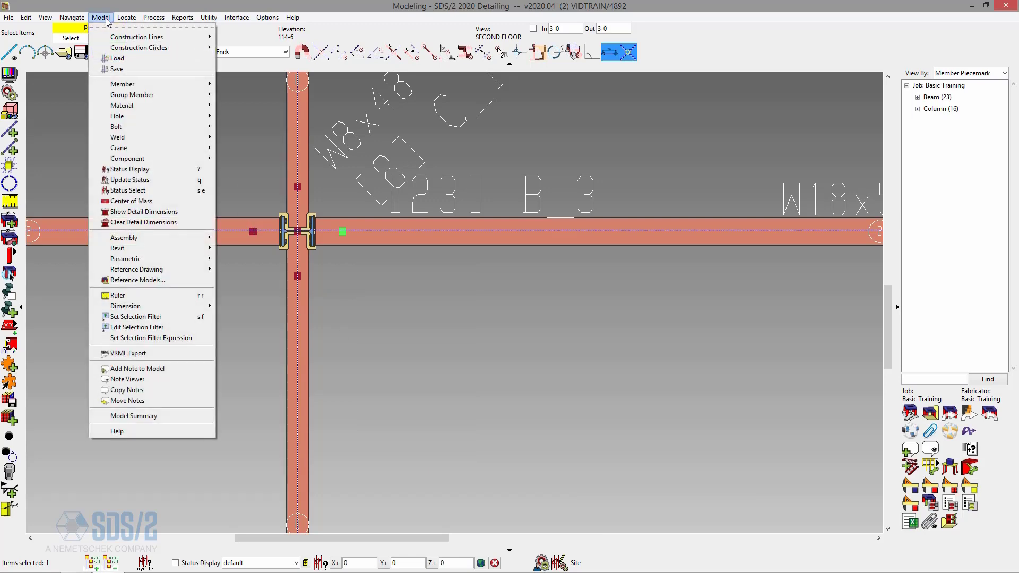
mouse_move(145, 84)
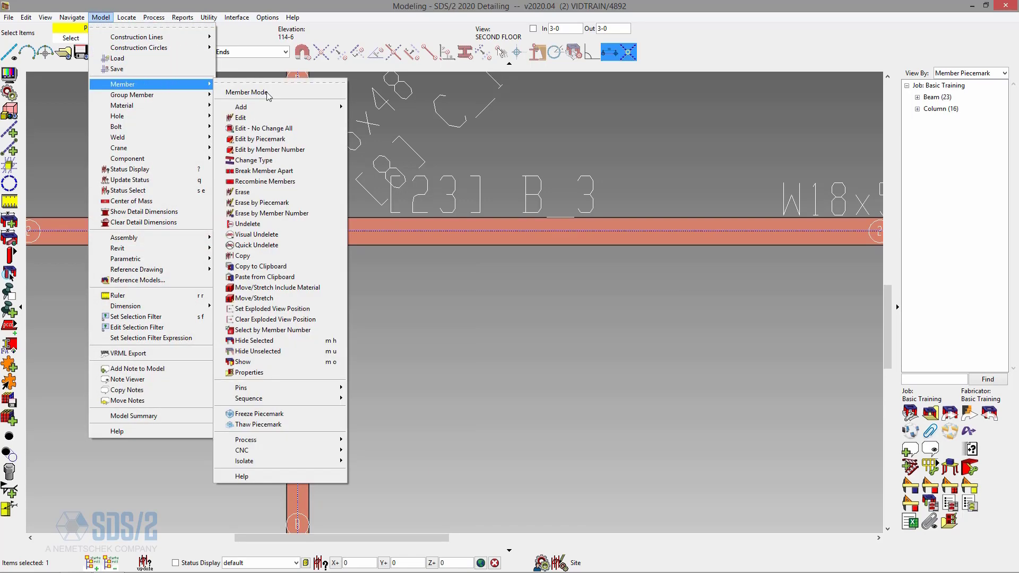
left_click(271, 301)
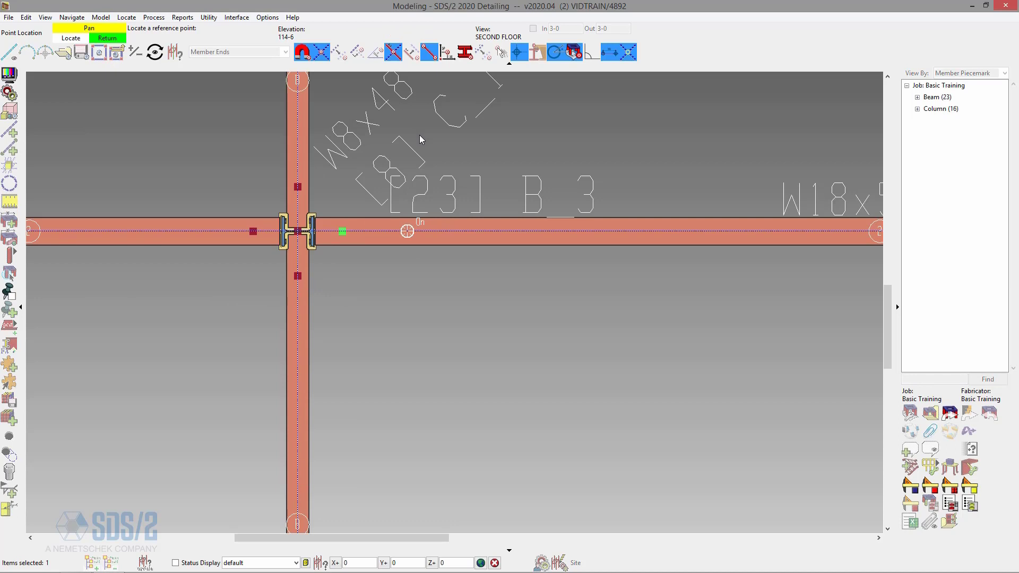
scroll(427, 160, "down", 2)
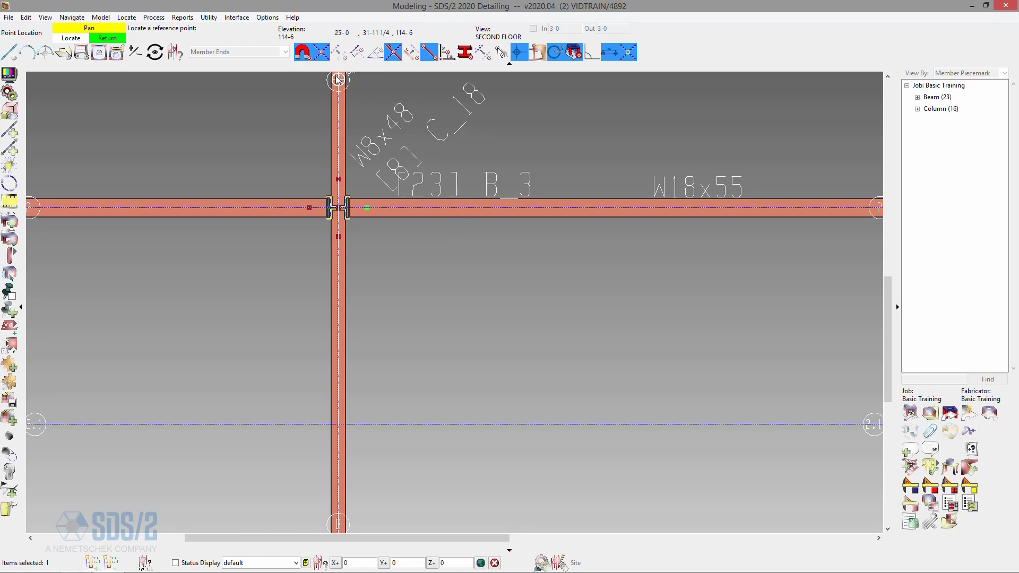
left_click(325, 53)
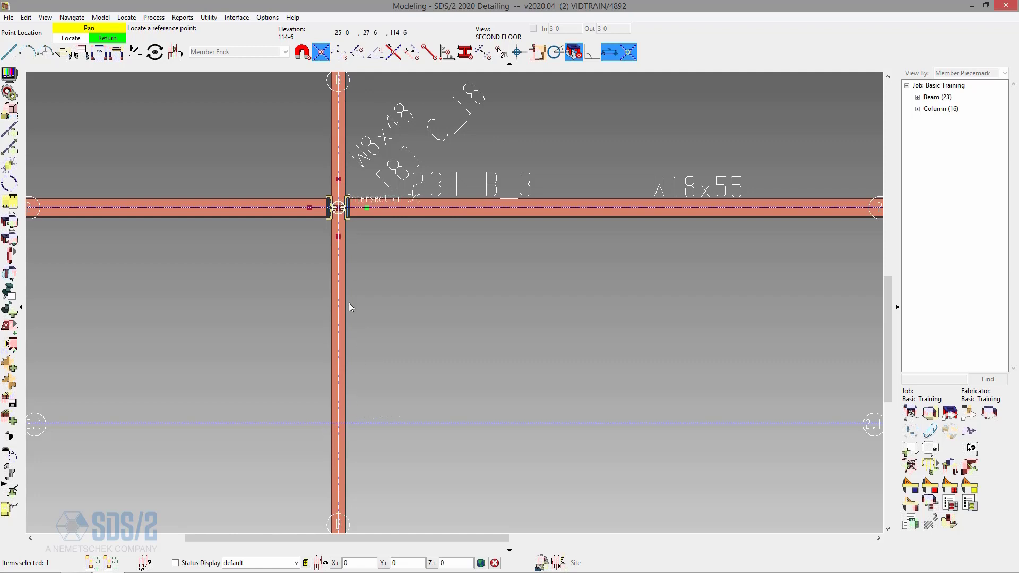
left_click(338, 424)
left_click(348, 340)
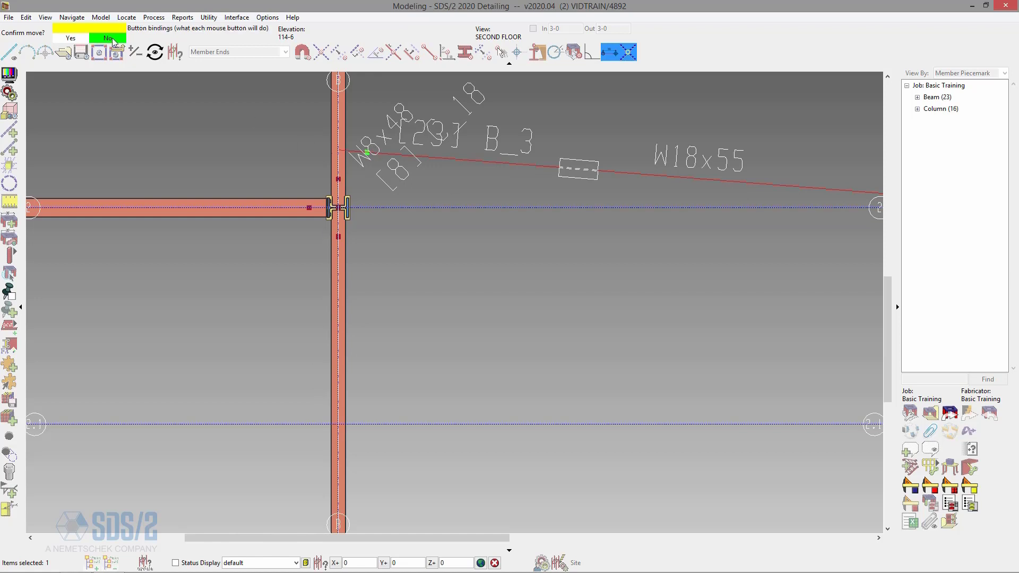
scroll(273, 130, "down", 1)
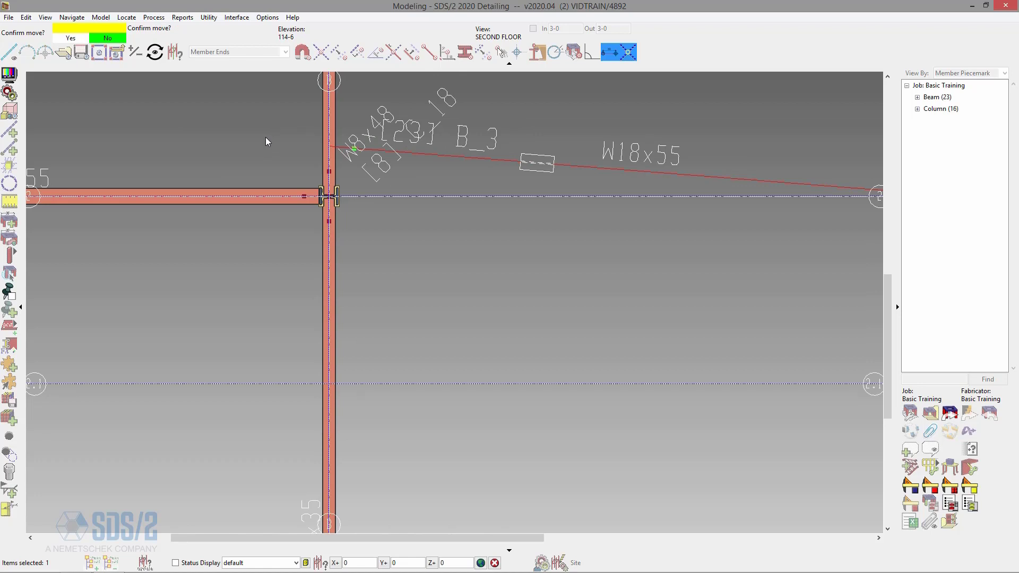
left_click(266, 141)
- Select the displaced end of beam B_3 [23] and stretch it 2-0 along grid B back to the column at grid B-2
scroll(317, 142, "up", 2)
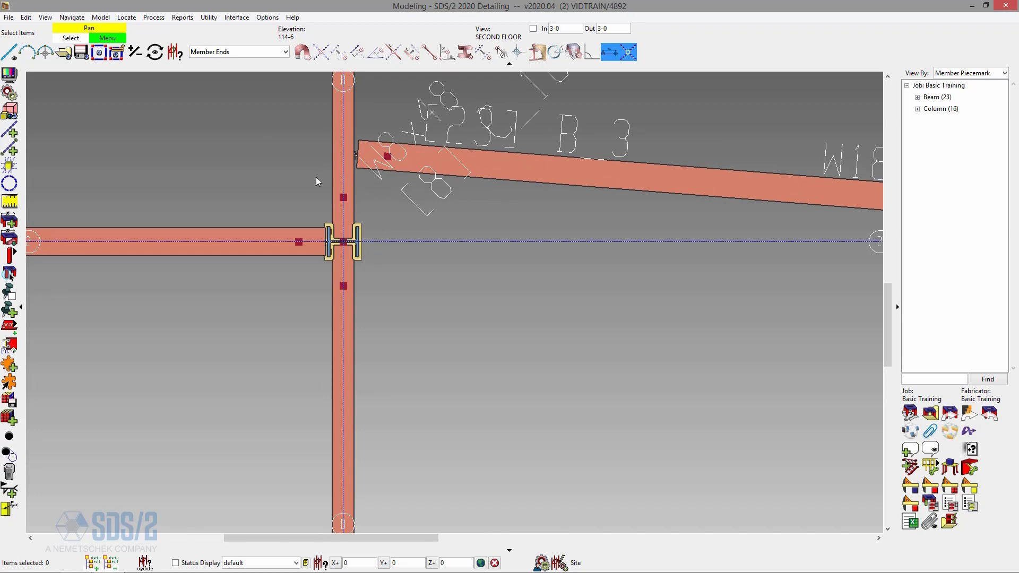
scroll(316, 177, "down", 2)
scroll(324, 148, "up", 3)
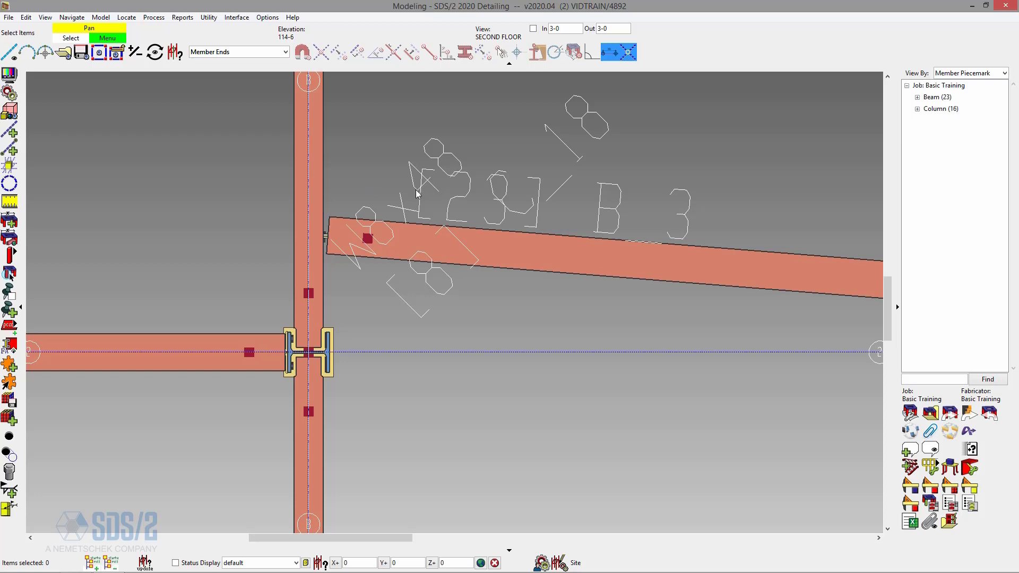
scroll(423, 167, "down", 2)
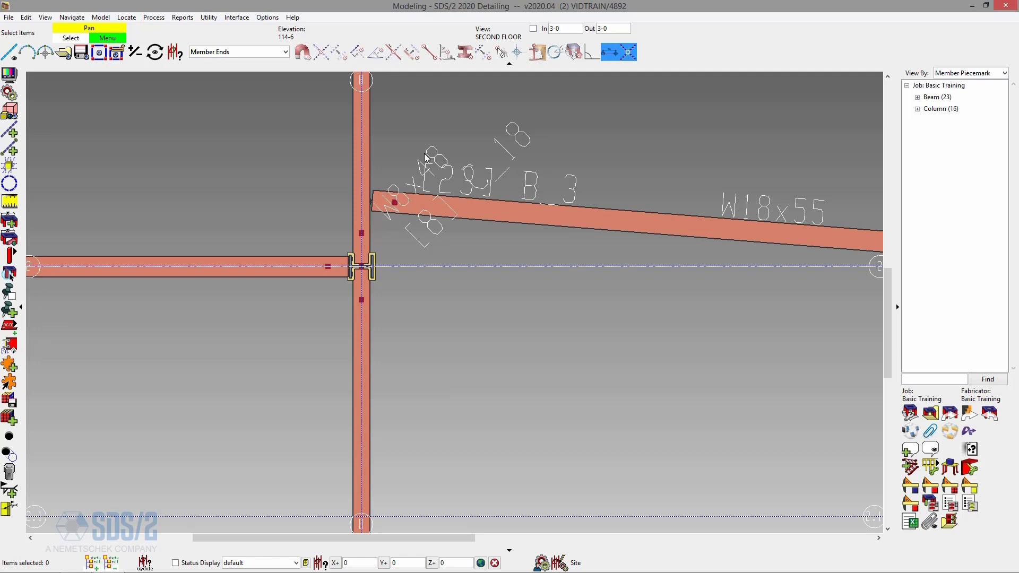
left_click_drag(382, 162, 420, 231)
right_click(429, 135)
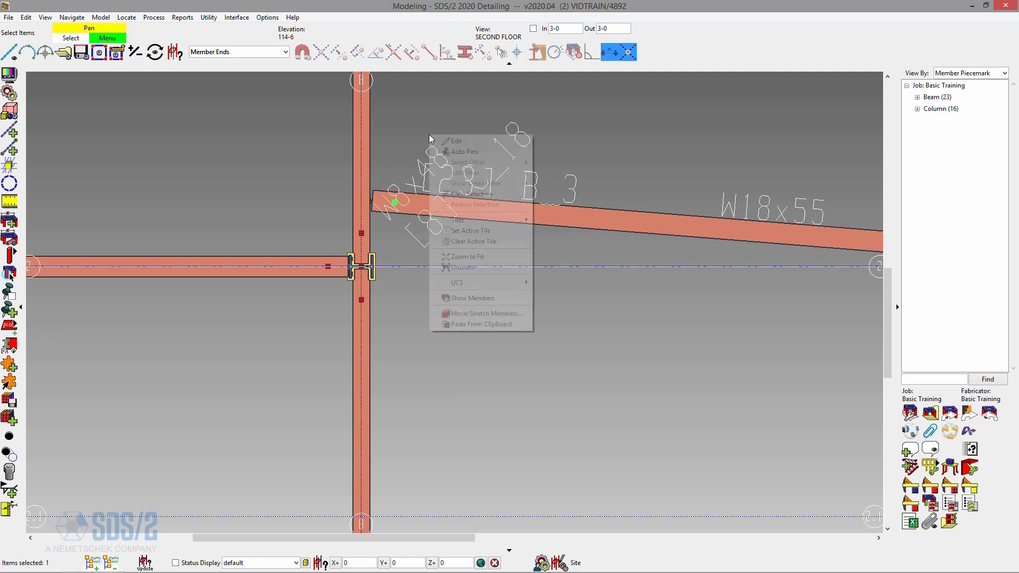
left_click(511, 317)
scroll(374, 154, "down", 4)
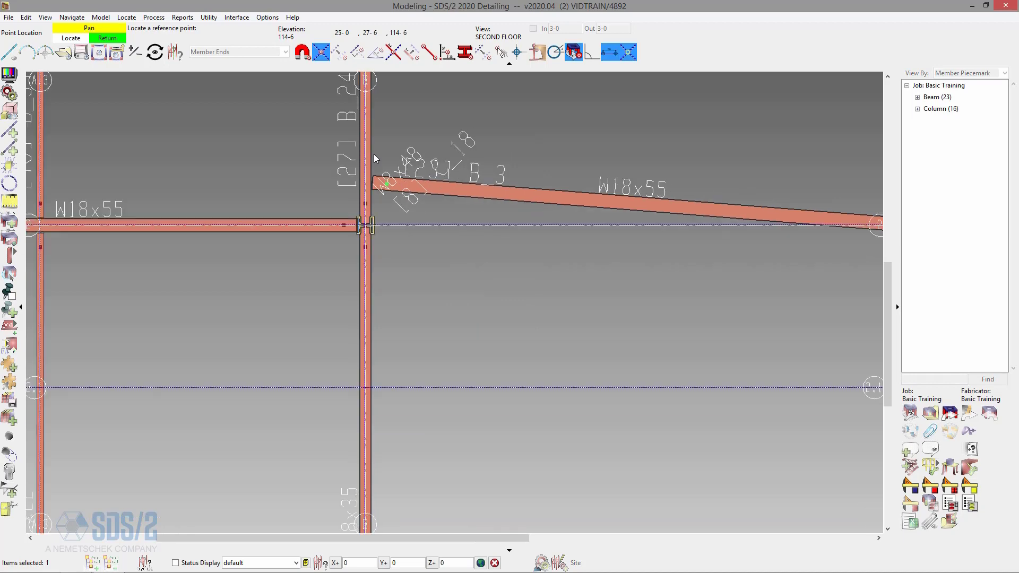
left_click(367, 328)
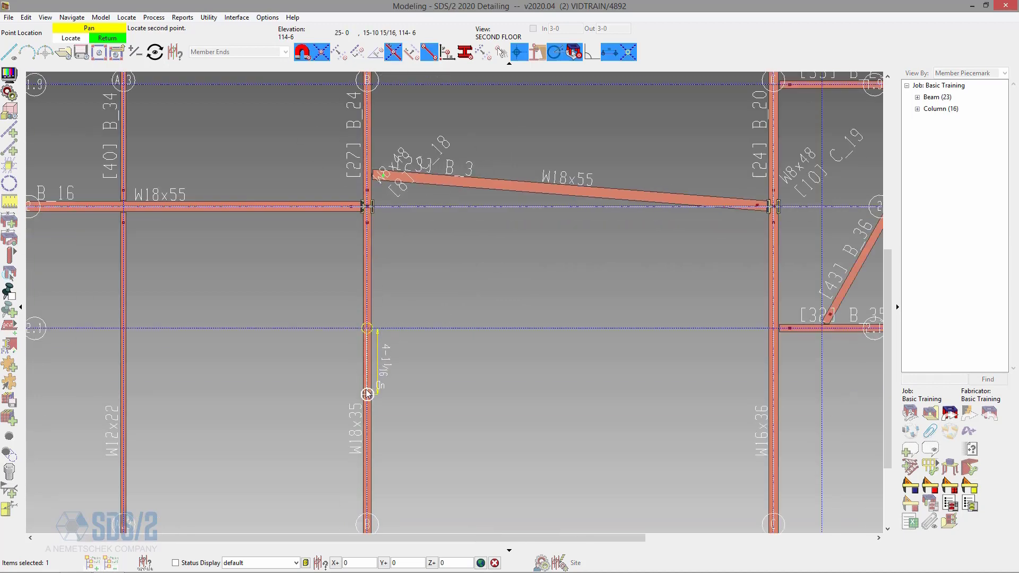
type("2-0")
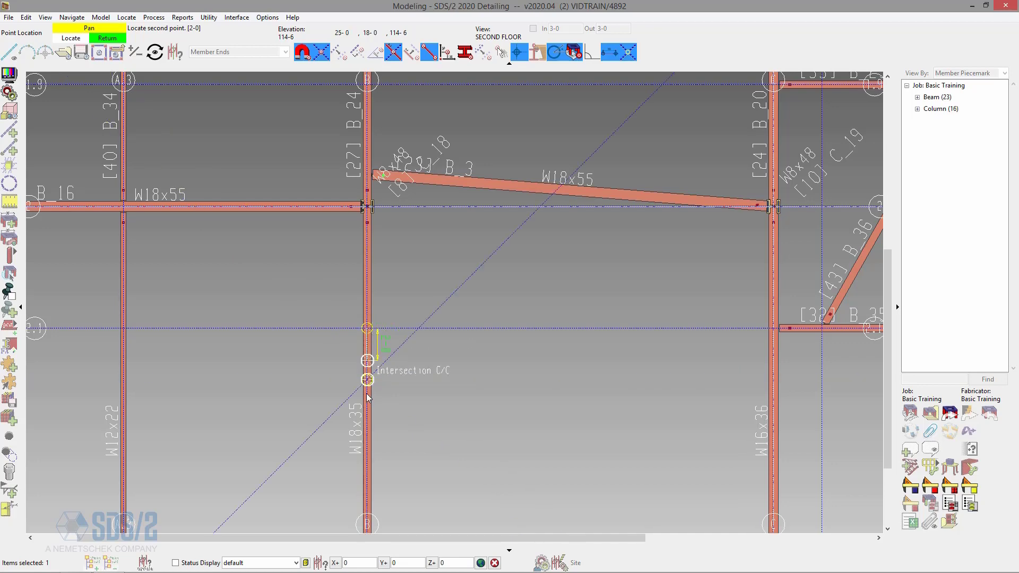
left_click(368, 395)
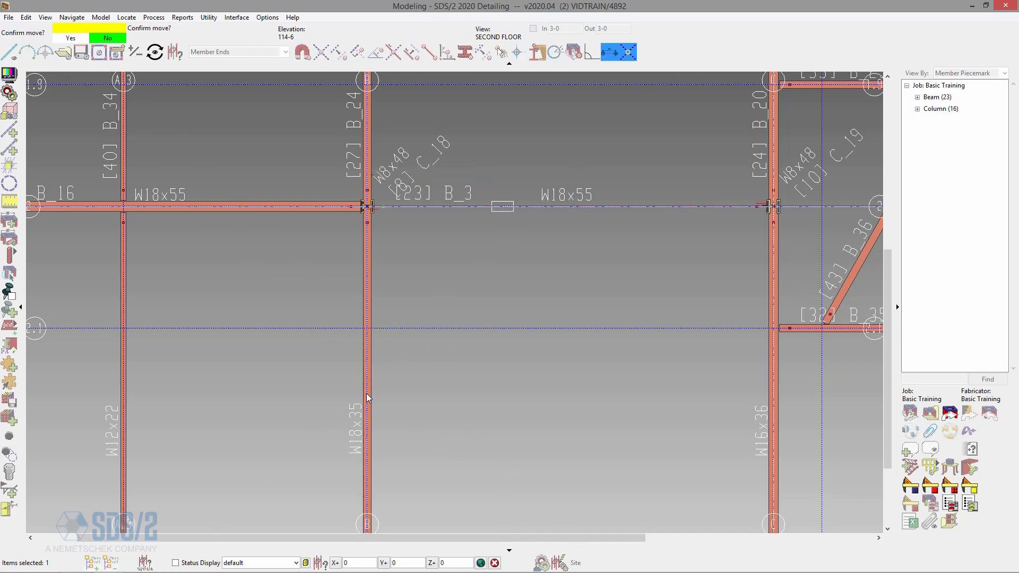
scroll(373, 201, "up", 3)
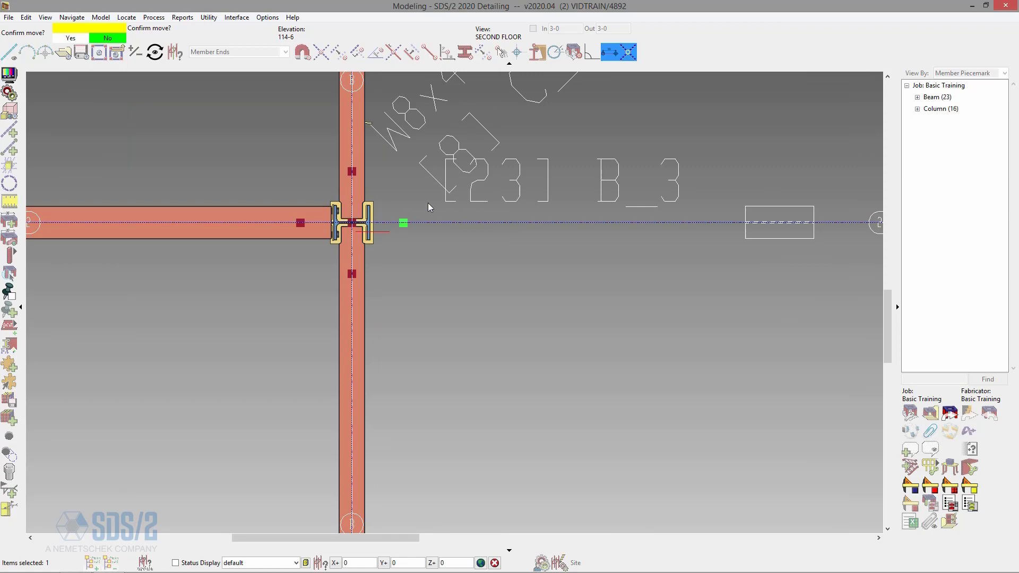
left_click(431, 183)
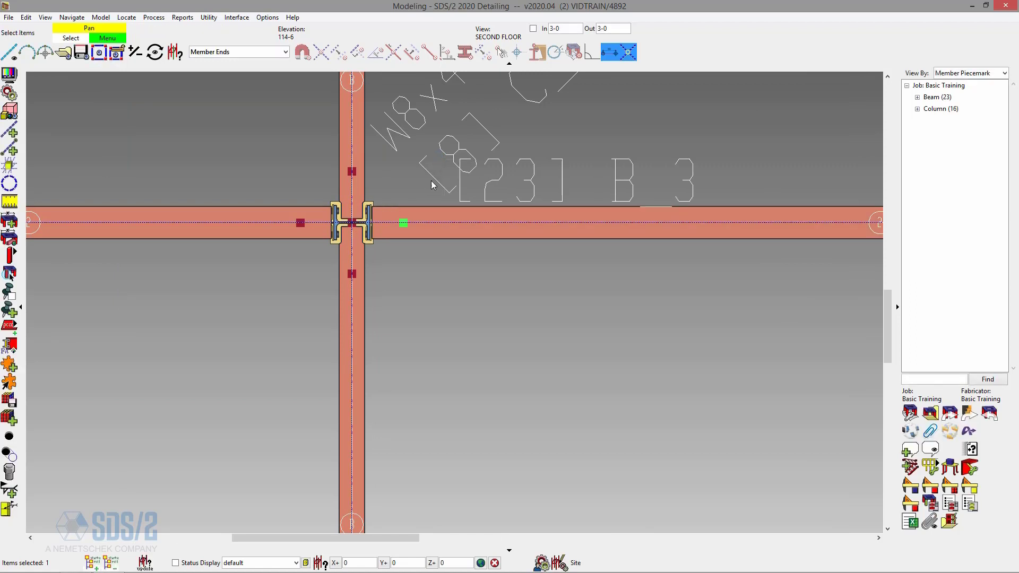
- Clear the member end selection, set the selection filter to Default, and select the whole beam B_3 [23]
scroll(396, 225, "up", 2)
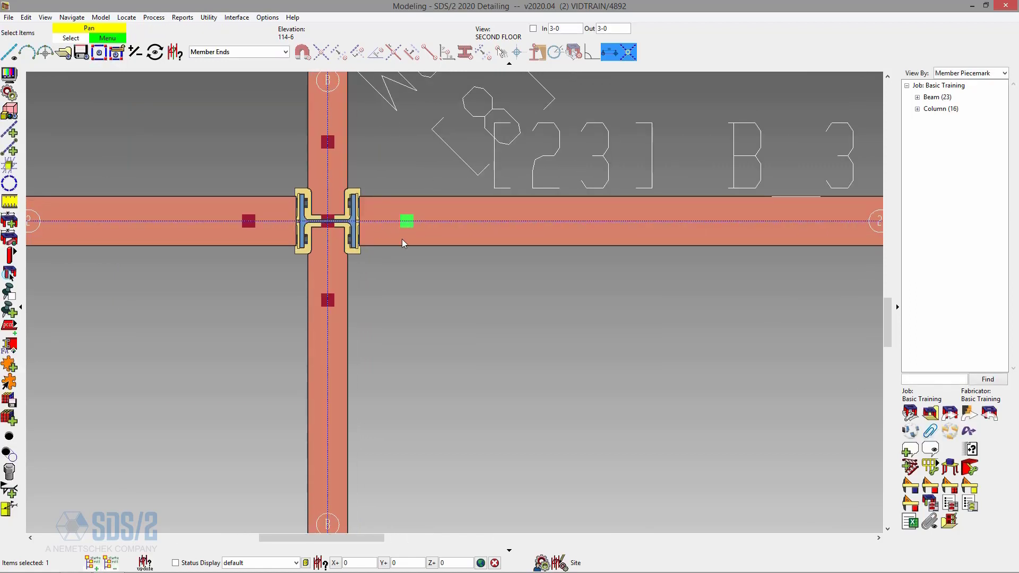
scroll(395, 260, "down", 2)
scroll(270, 287, "down", 1)
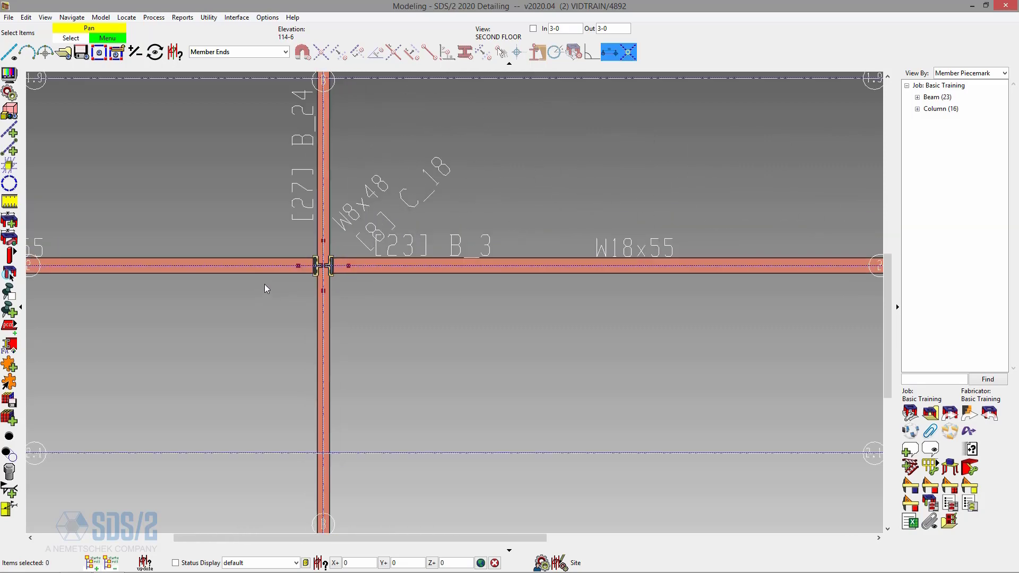
left_click(276, 51)
left_click(275, 64)
left_click(456, 269)
scroll(287, 285, "down", 2)
scroll(369, 234, "up", 2)
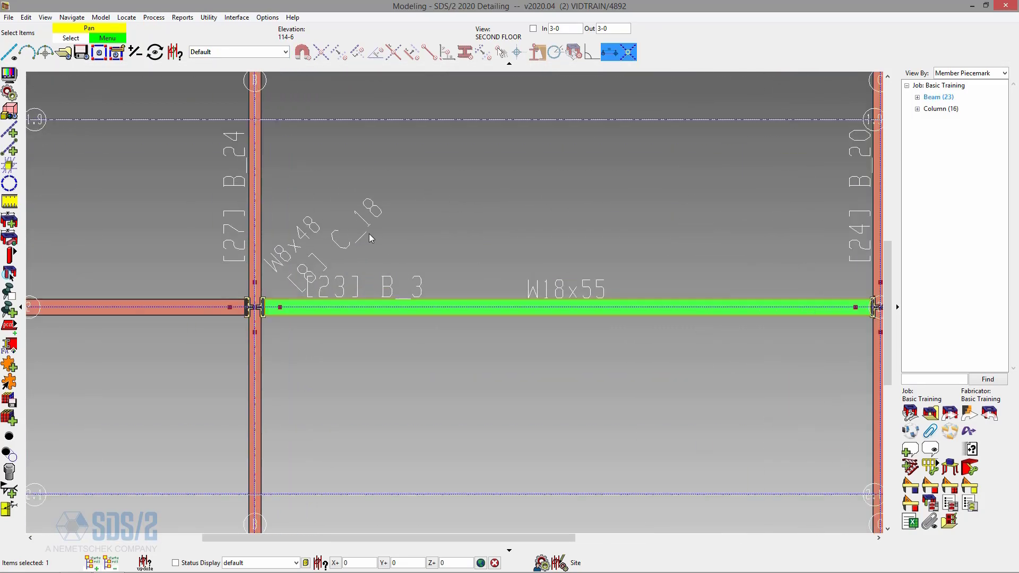
- Try selecting the individual ends of beam B_3 [23] and then a window around the beam, clearing the selection each time
left_click(368, 233)
left_click(277, 308)
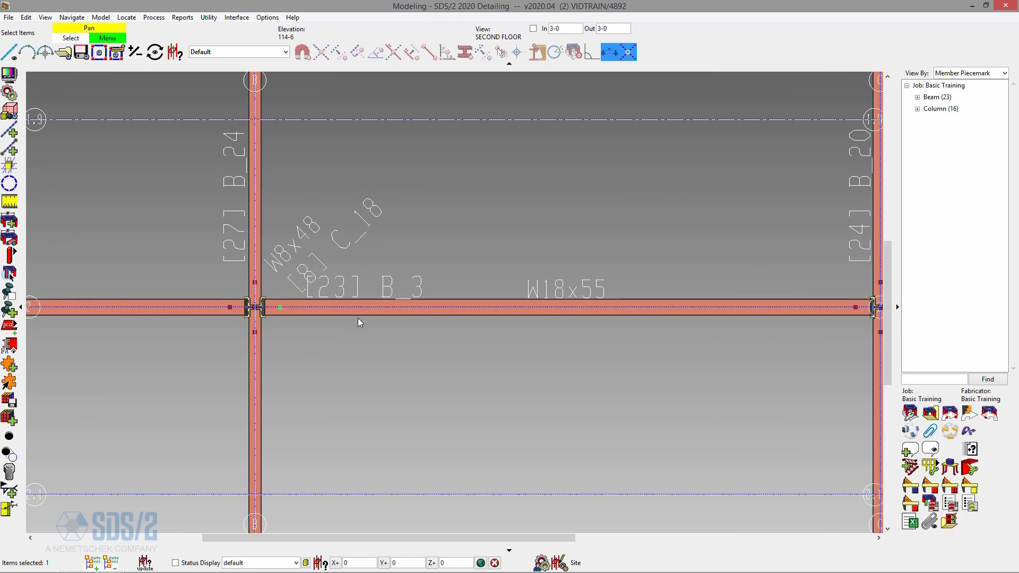
left_click(861, 316)
left_click(474, 345)
left_click_drag(274, 290, 861, 332)
left_click(317, 353)
- Select beam B_3 [23] together with its ends and move it from grid 2 toward grid 1 using Move/Stretch Members
left_click_drag(276, 289, 276, 288)
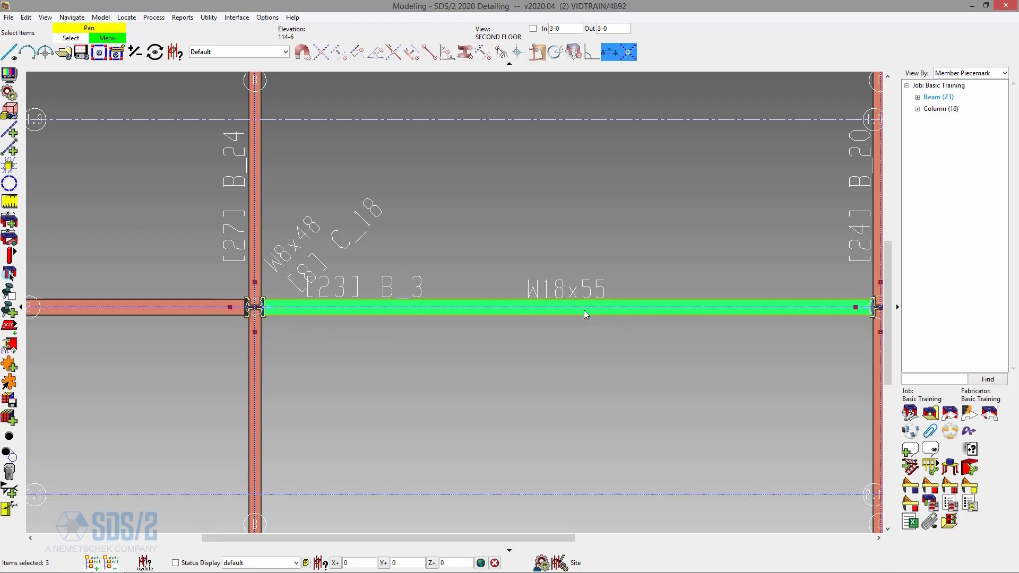
right_click(459, 247)
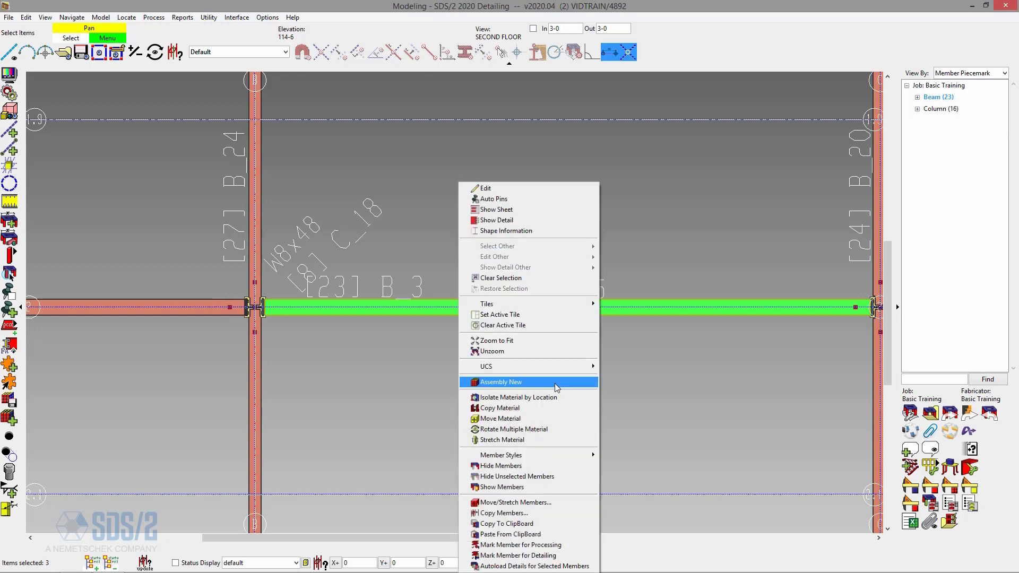
left_click(550, 502)
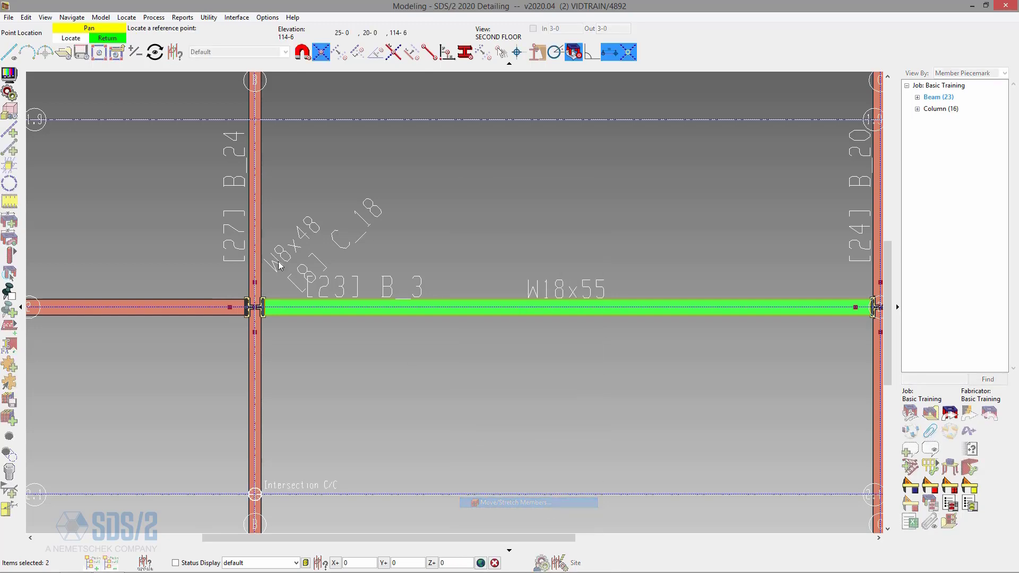
left_click(255, 307)
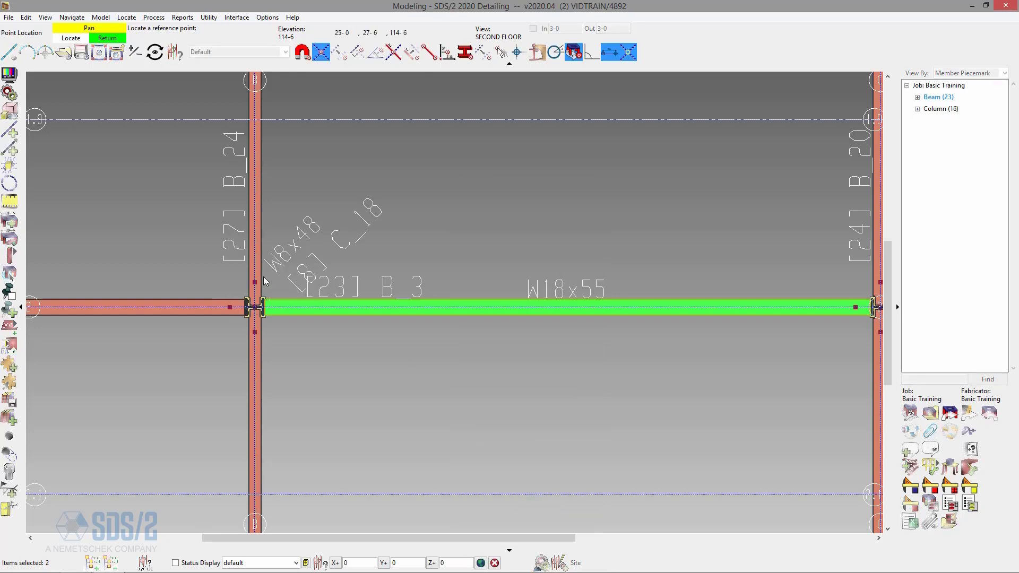
left_click(262, 197)
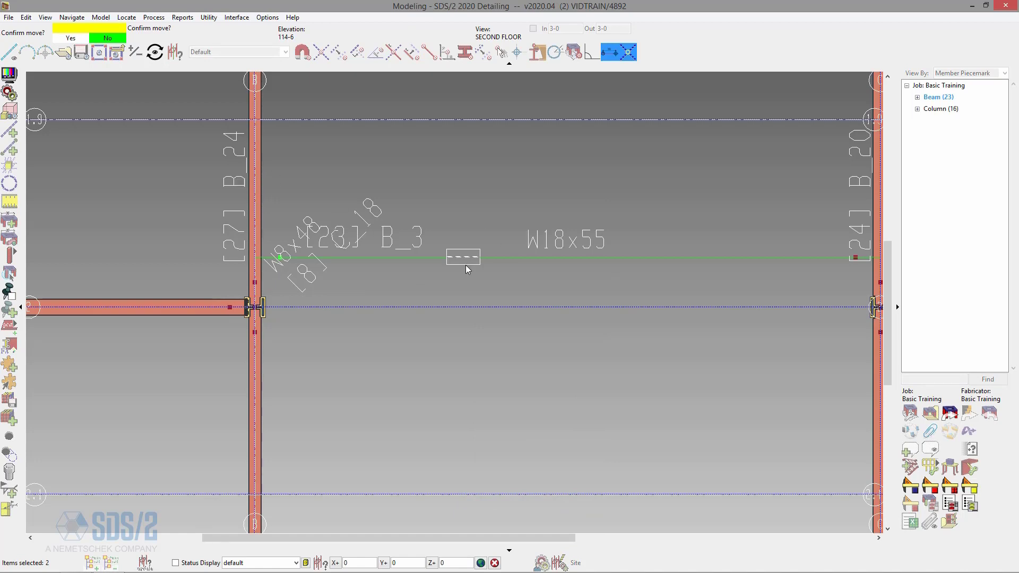
left_click(482, 201)
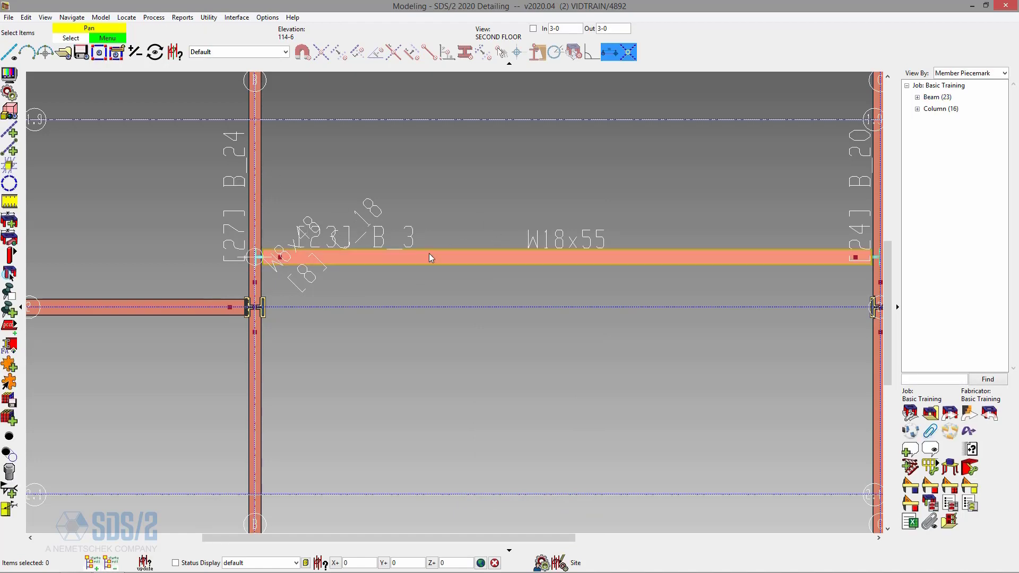
- Select only the body of beam B_3 [23], move it 2-0 back onto grid 2, and accept the move
left_click(361, 256)
right_click(384, 195)
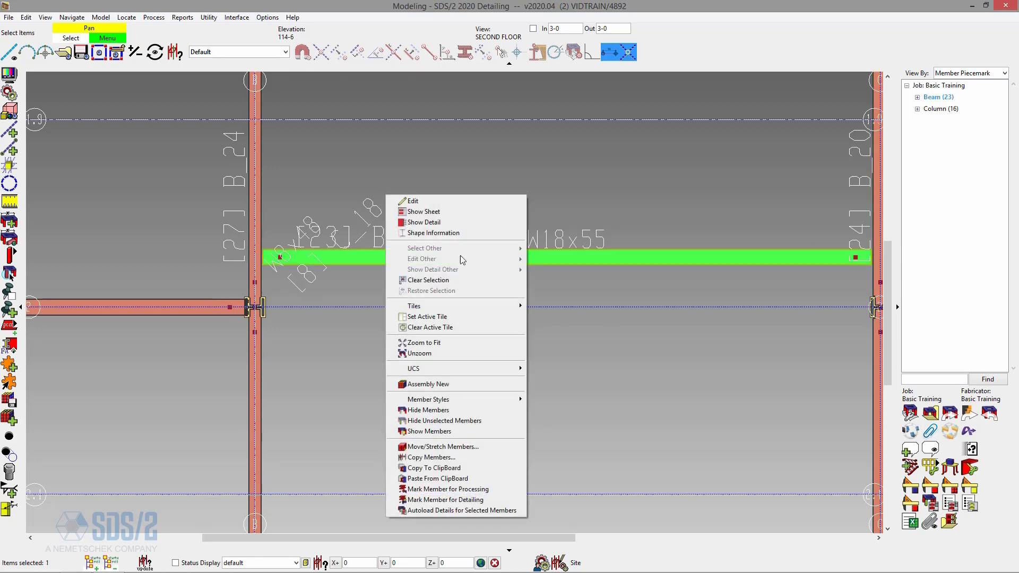
left_click(467, 450)
left_click(295, 354)
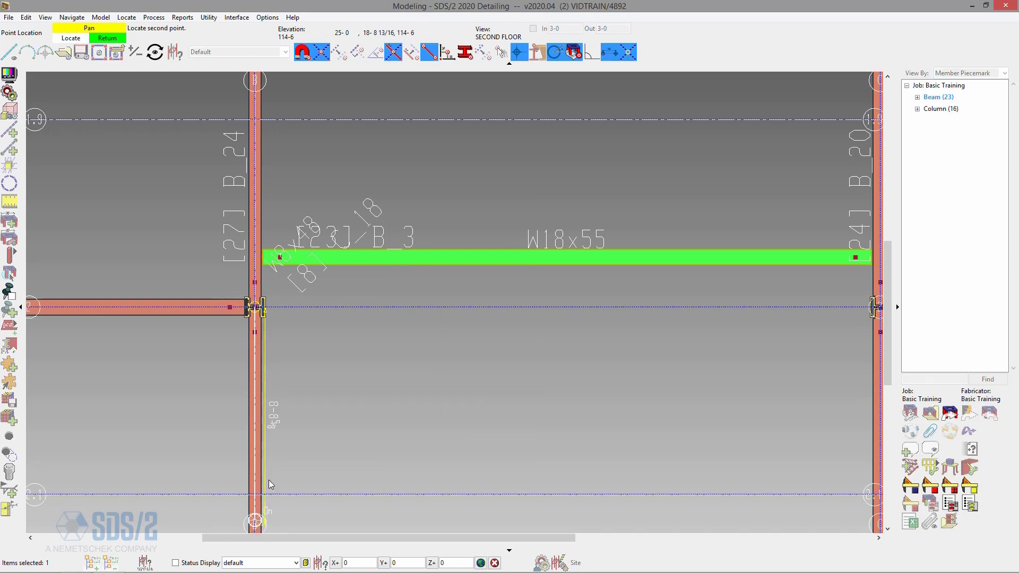
type("2-")
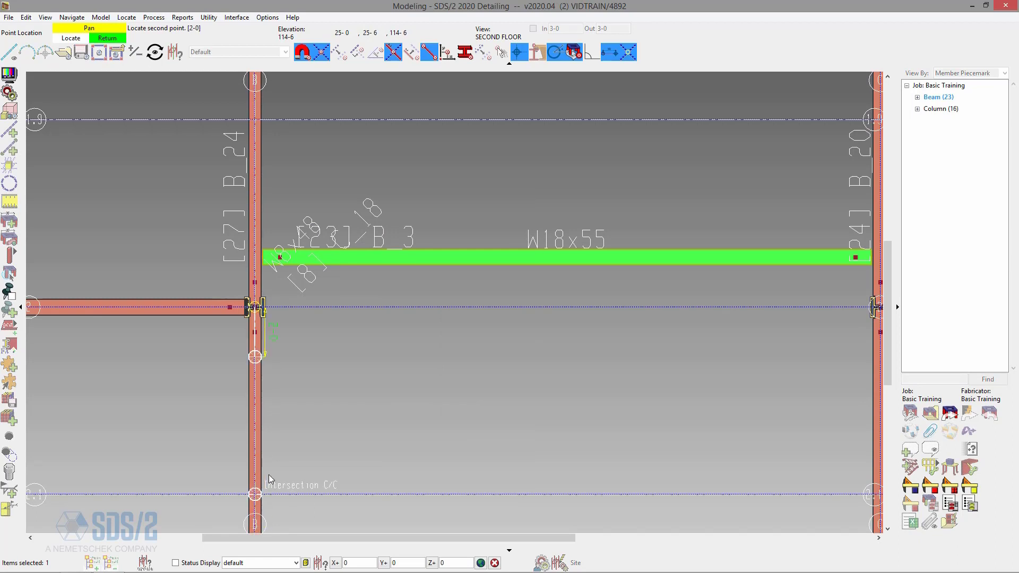
type("0")
key("Return")
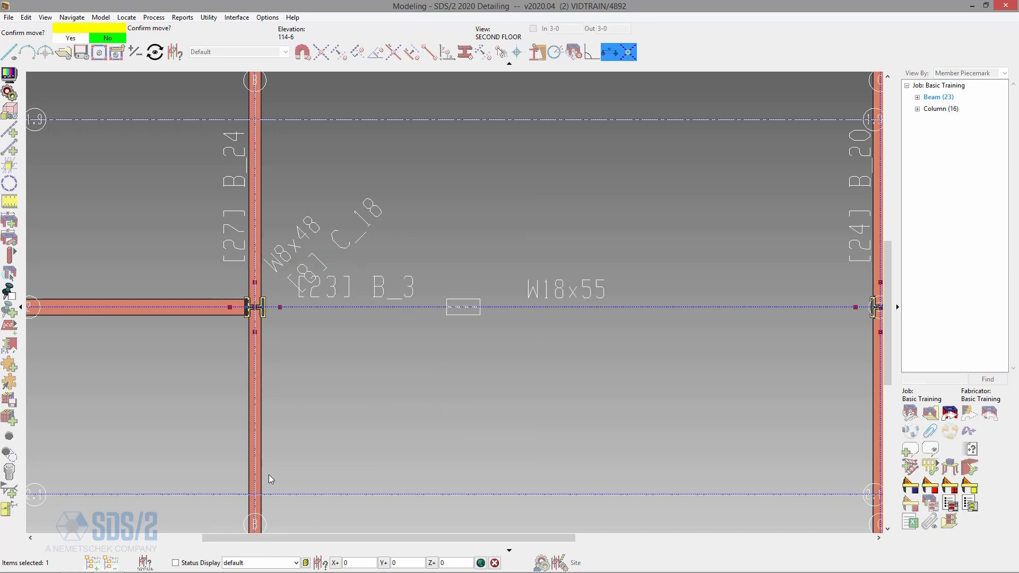
left_click(367, 393)
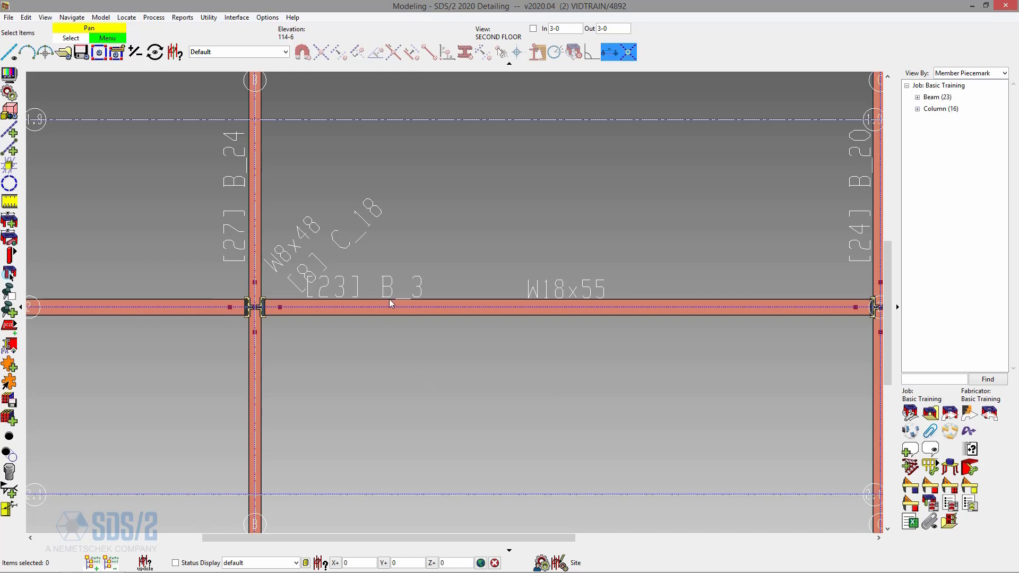
scroll(390, 302, "down", 5)
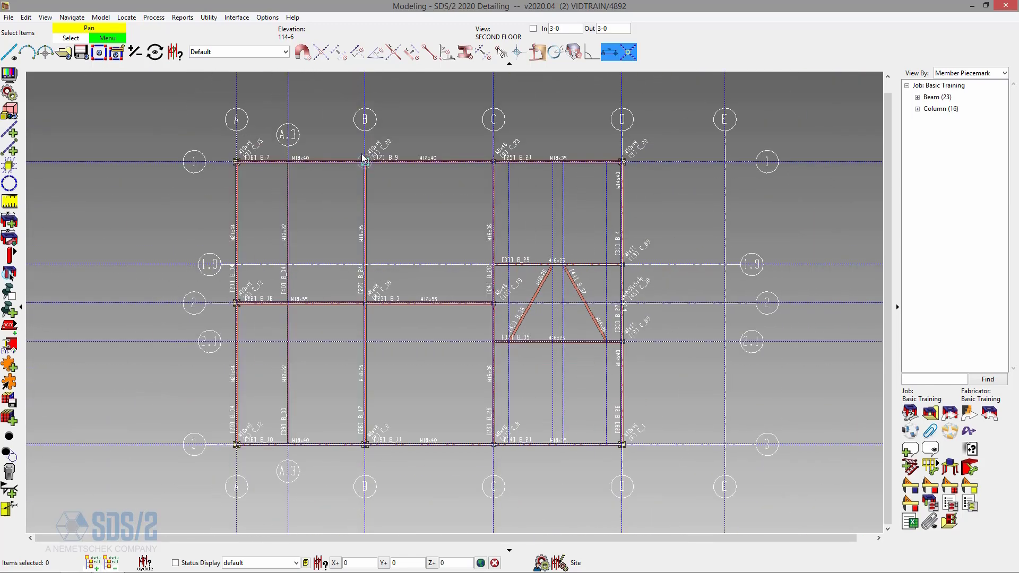
- Select all columns and beams along grid B together with the ends of the beams framing into that line
left_click_drag(356, 151, 386, 458)
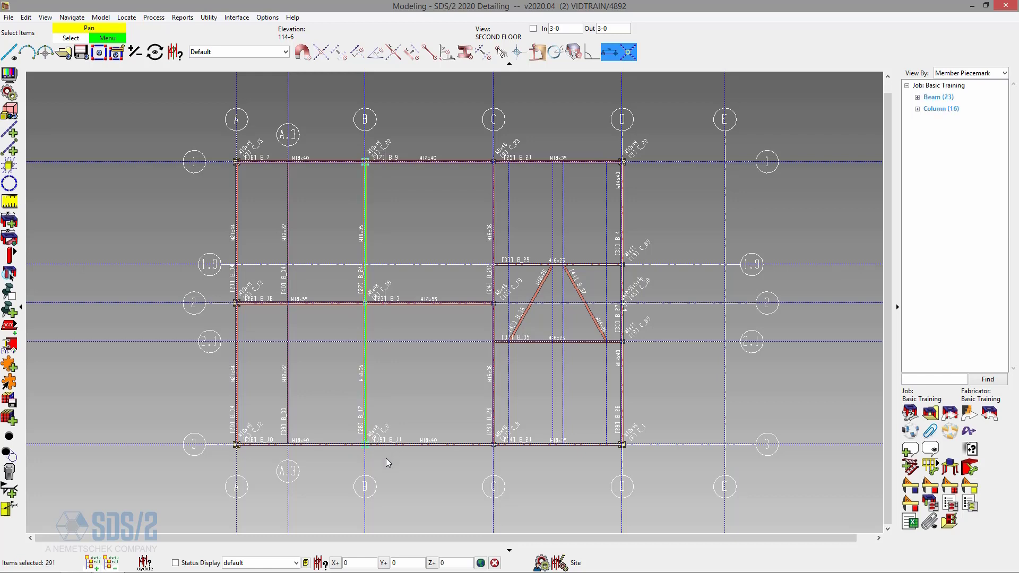
left_click(351, 144)
left_click_drag(351, 143, 386, 456)
scroll(365, 159, "up", 10)
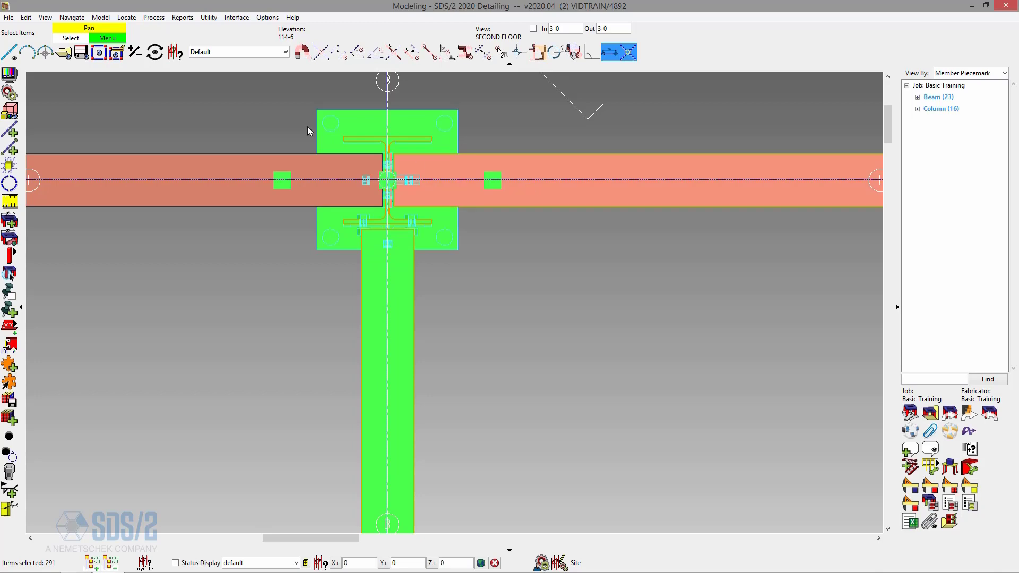
scroll(308, 128, "down", 10)
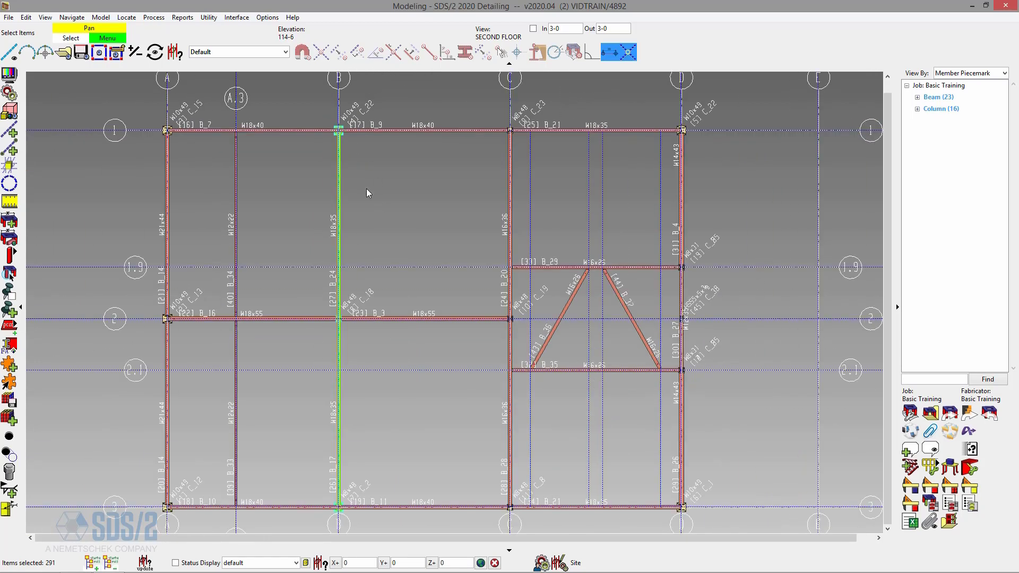
- Move the selected grid B members 6 inches toward grid C with Move/Stretch Members, accept the move, and clear the selection
right_click(366, 189)
left_click(451, 502)
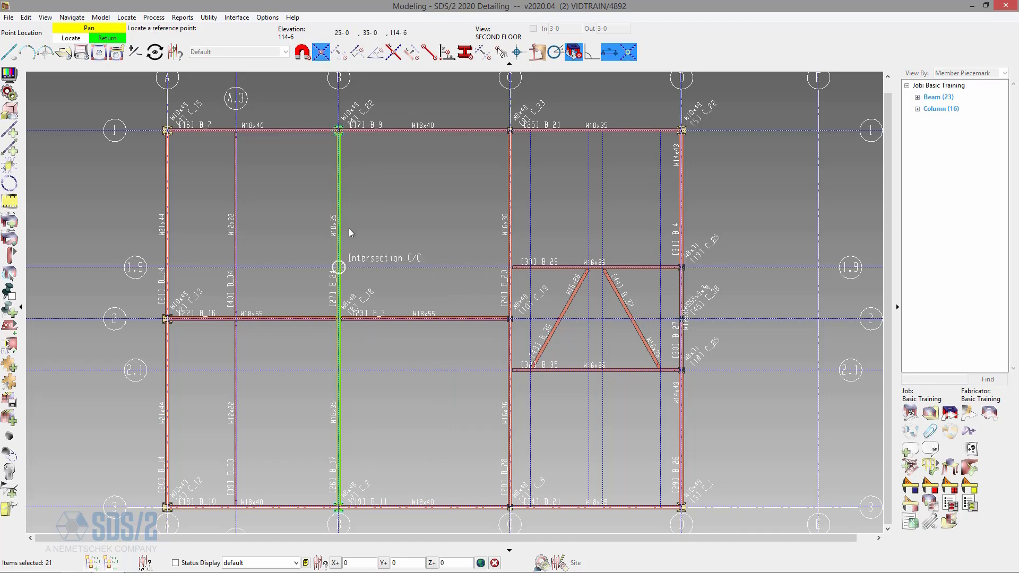
scroll(346, 318, "up", 2)
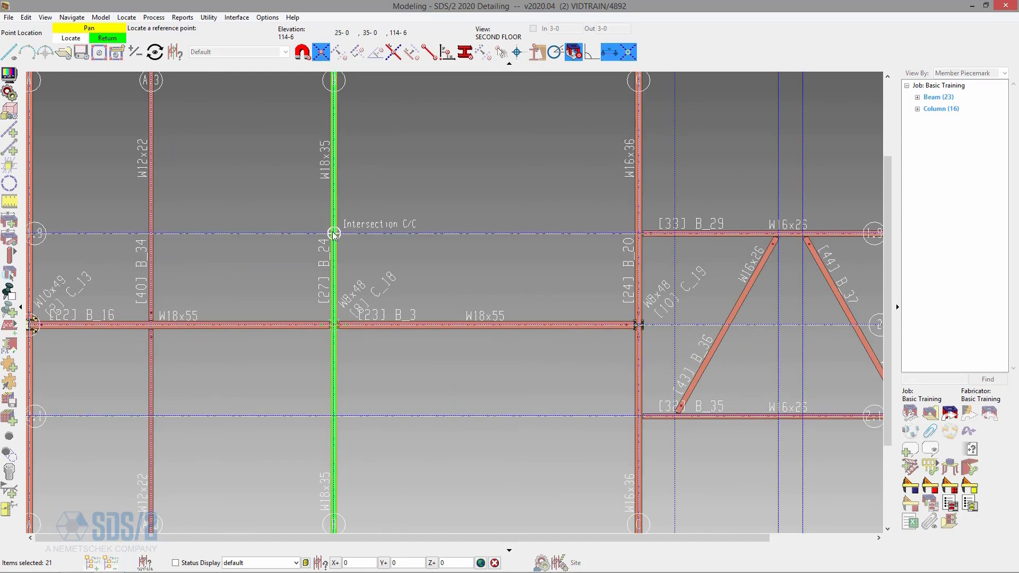
left_click(334, 233)
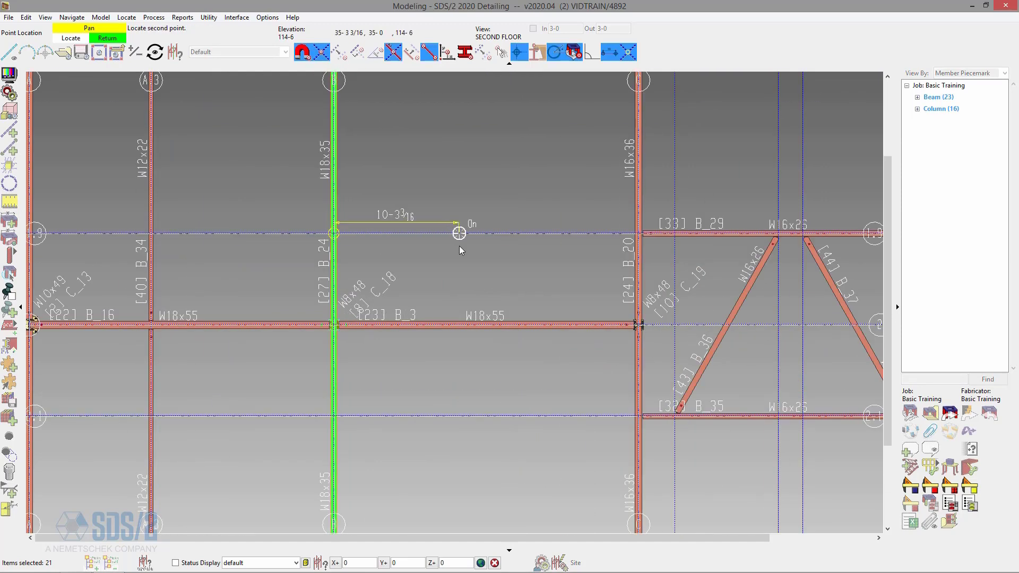
type("6")
key("Return")
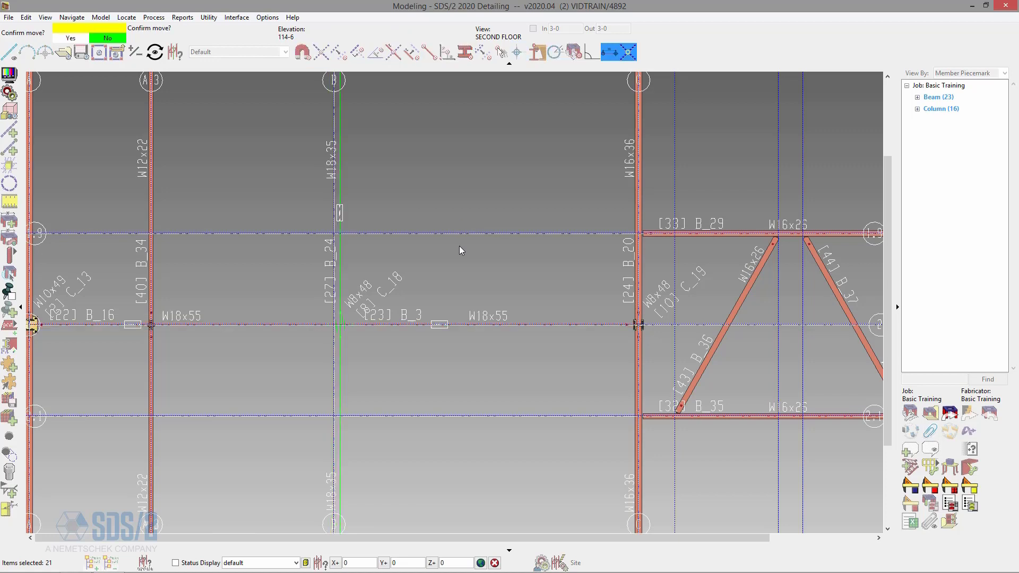
left_click(466, 183)
scroll(366, 212, "down", 2)
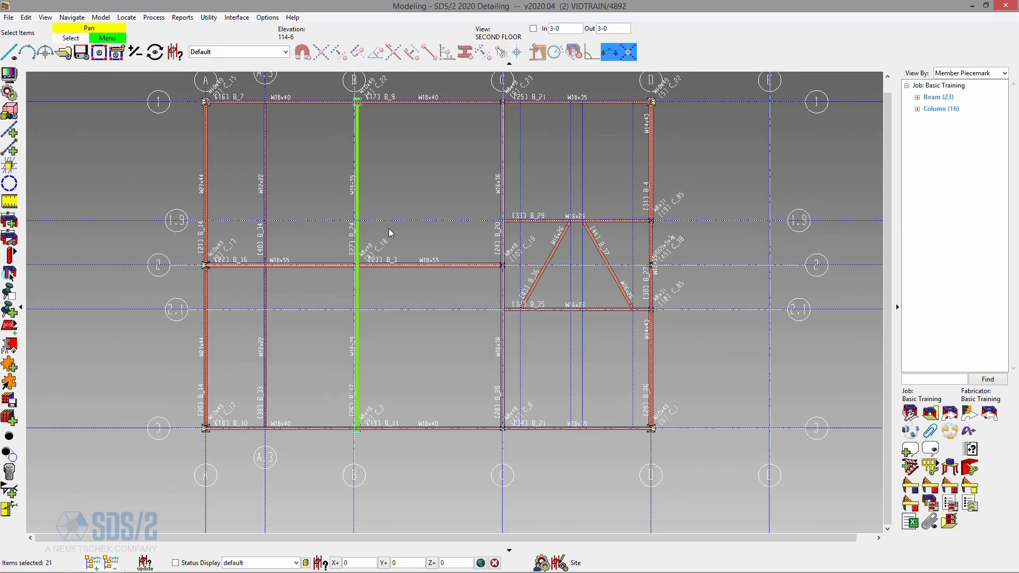
scroll(364, 96, "down", 1)
scroll(360, 101, "up", 5)
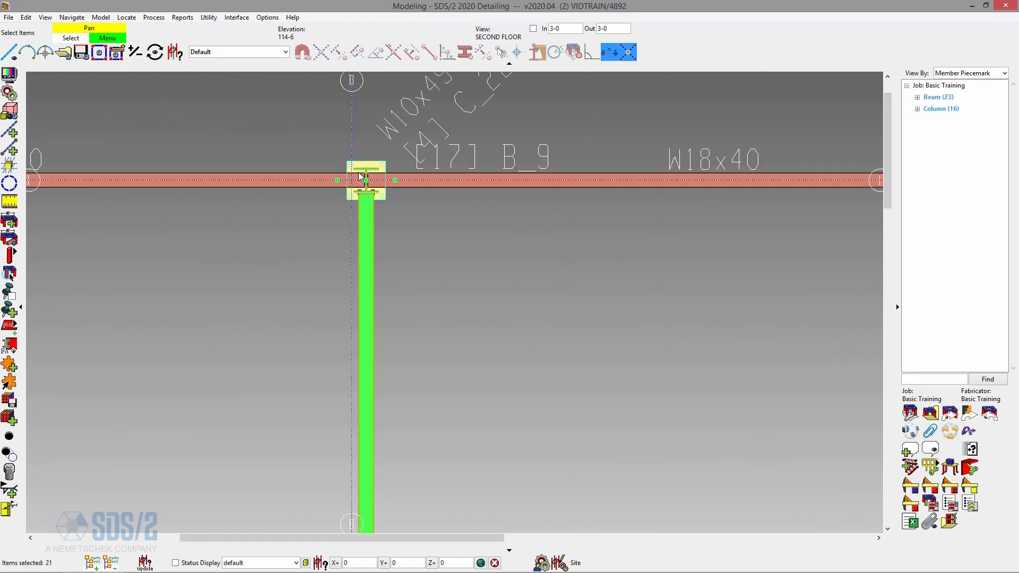
scroll(366, 180, "down", 1)
scroll(450, 166, "down", 2)
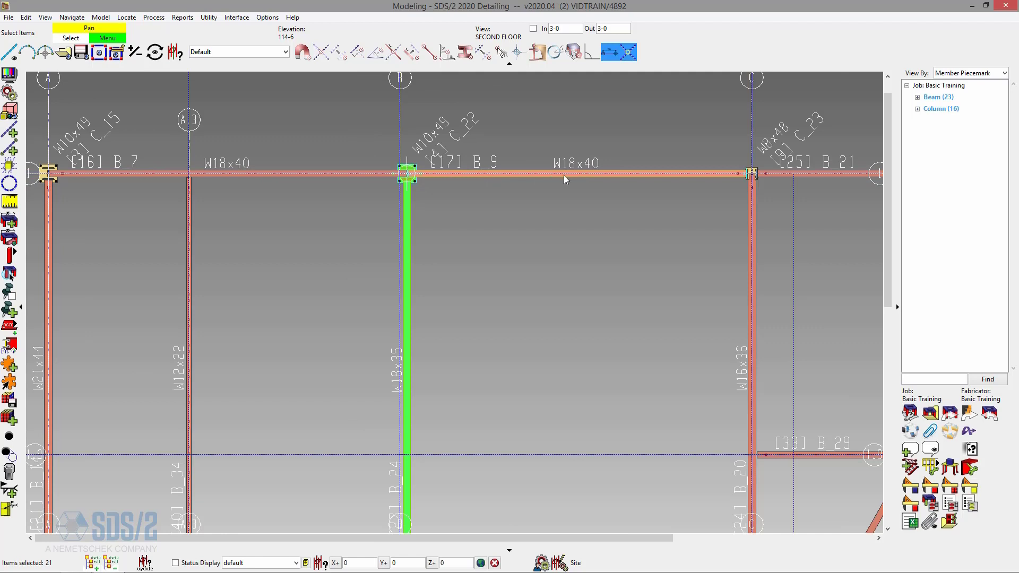
left_click(441, 229)
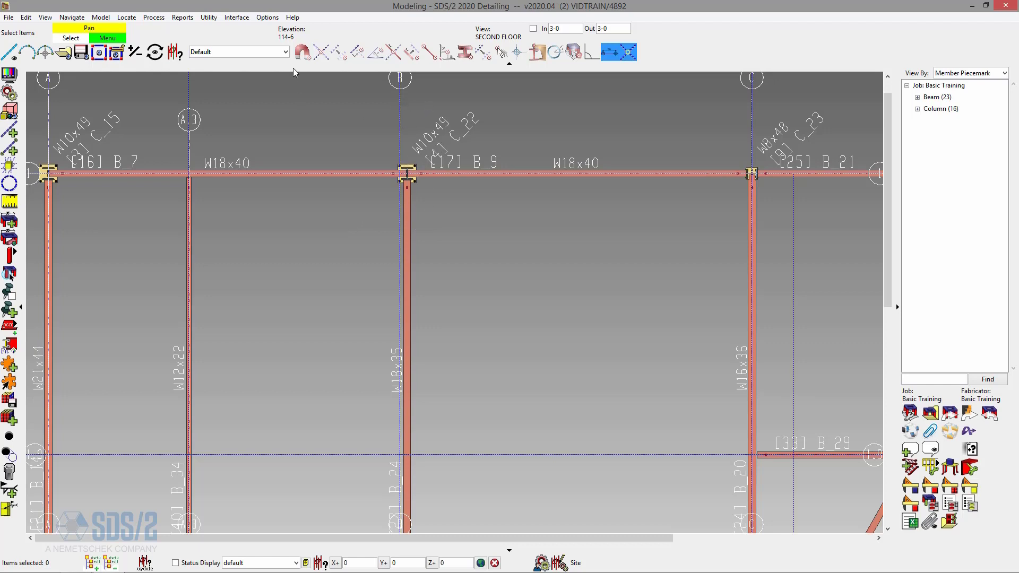
- Set the selection filter to Grid Lines and try to move grid line B onto the shifted column line
left_click(286, 53)
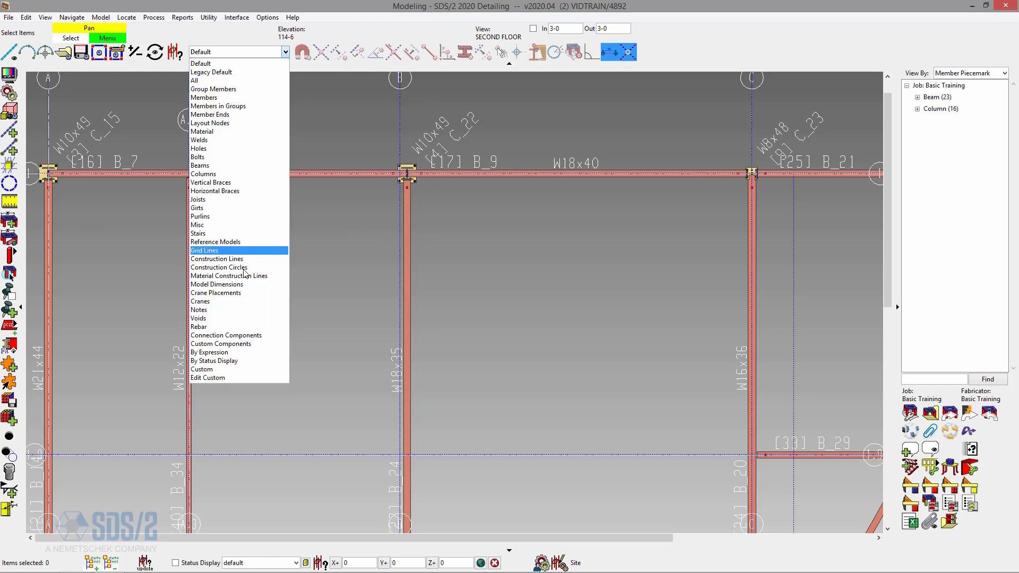
left_click(211, 251)
left_click(399, 224)
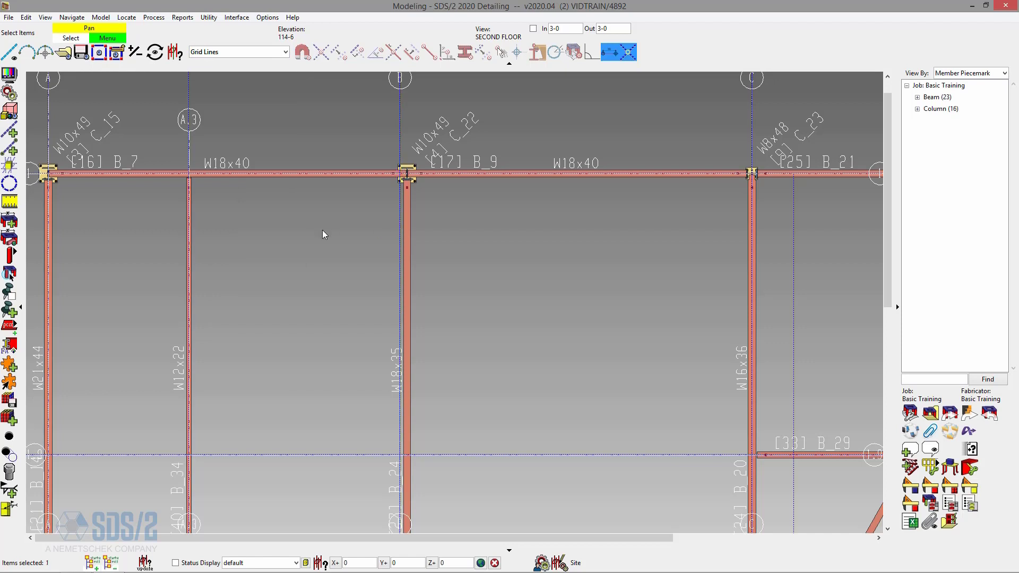
right_click(313, 229)
left_click(390, 246)
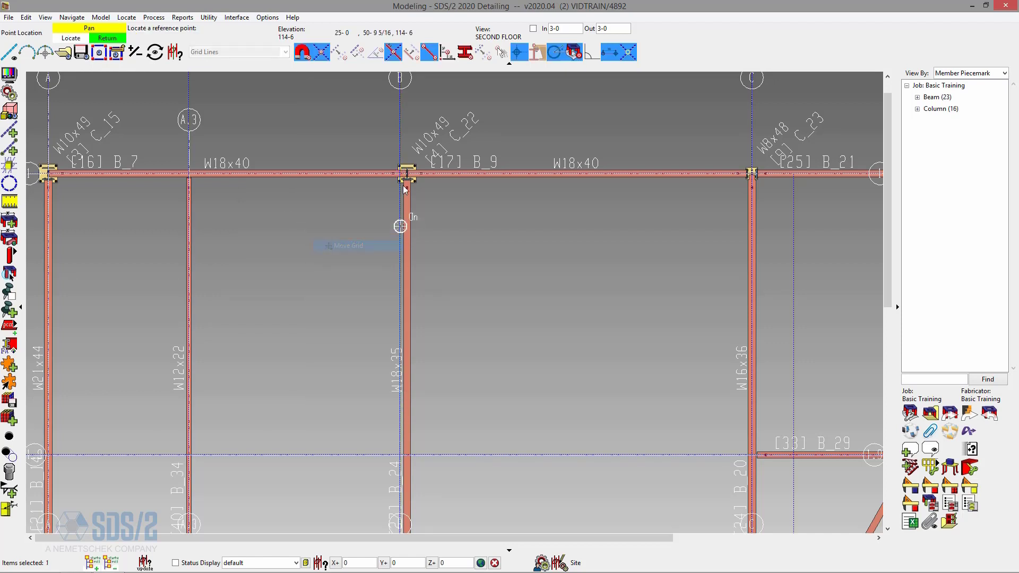
left_click(404, 239)
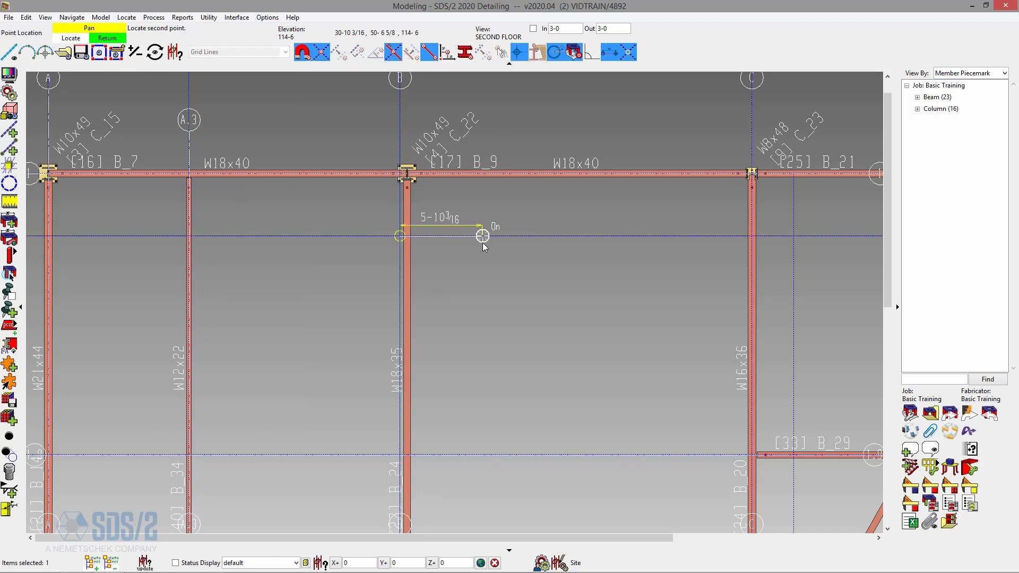
left_click(482, 244)
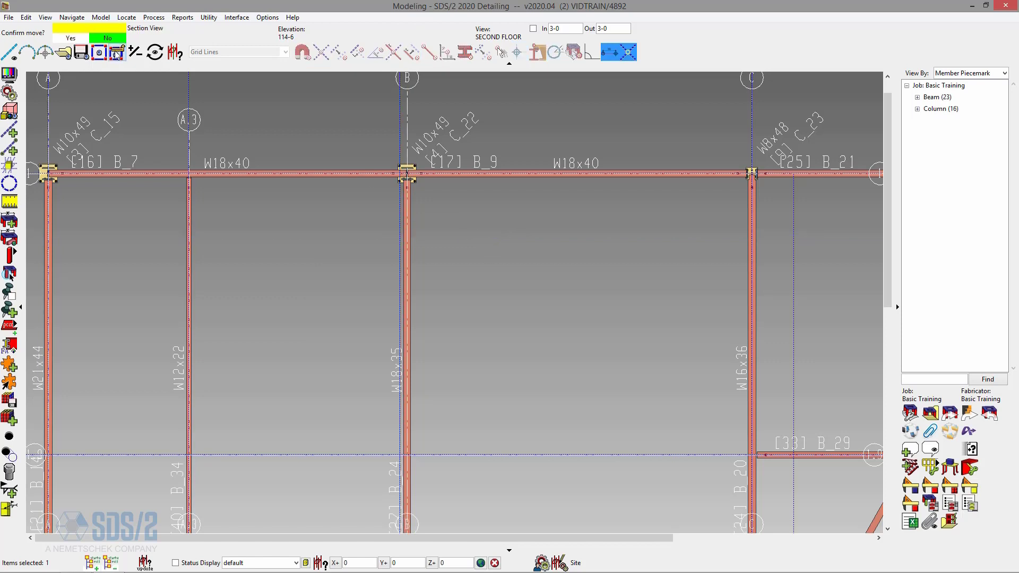
left_click(555, 212)
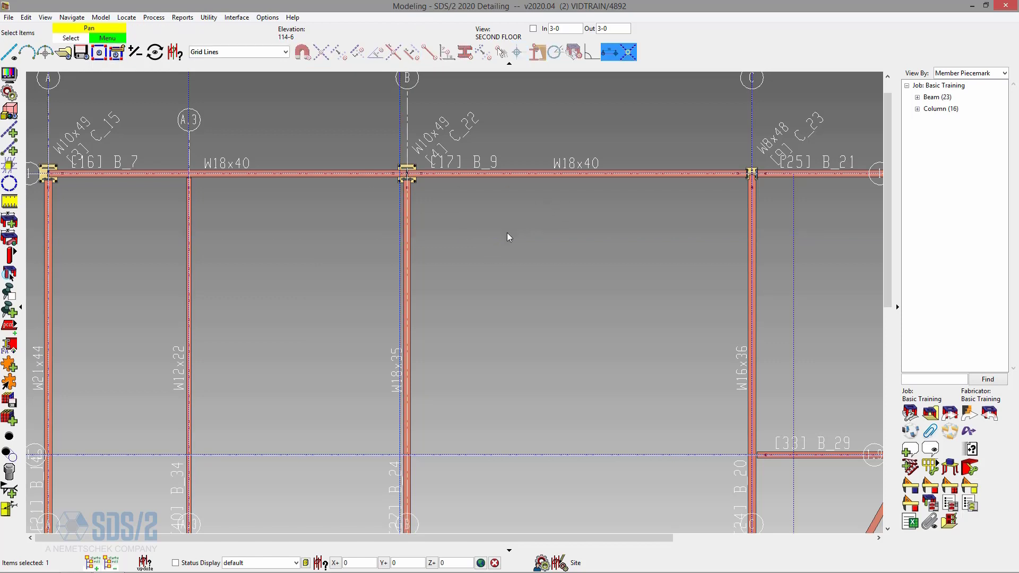
- Set the selection filter back to Default and select the members and connected beam ends along grid B
scroll(405, 151, "down", 5)
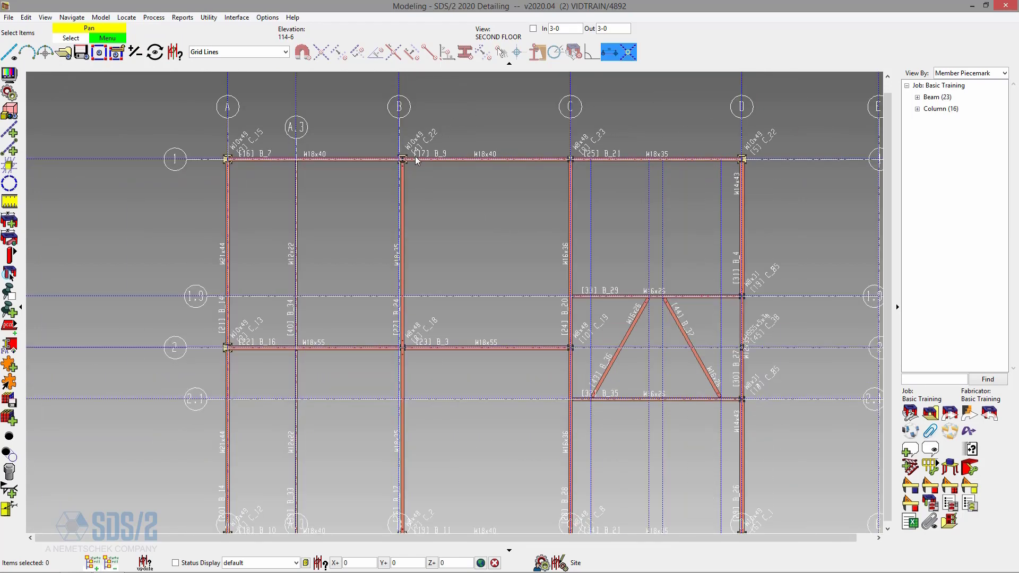
left_click_drag(395, 146, 434, 419)
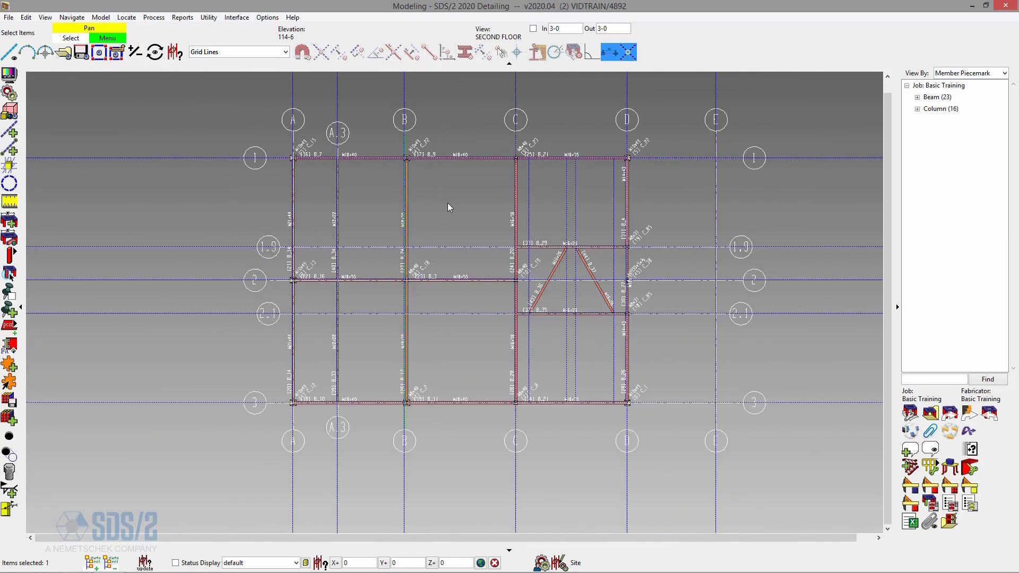
left_click(260, 52)
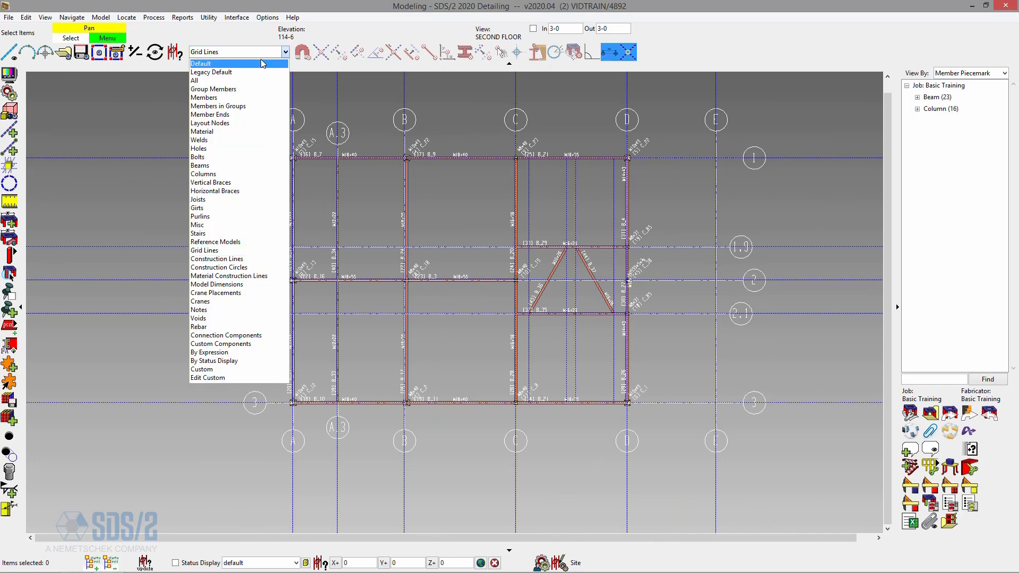
left_click(260, 60)
left_click_drag(396, 141, 428, 416)
- Move the selected members 6 inches back onto grid B with Move/Stretch Members, starting from the grid B and 2 intersection, and accept
right_click(447, 221)
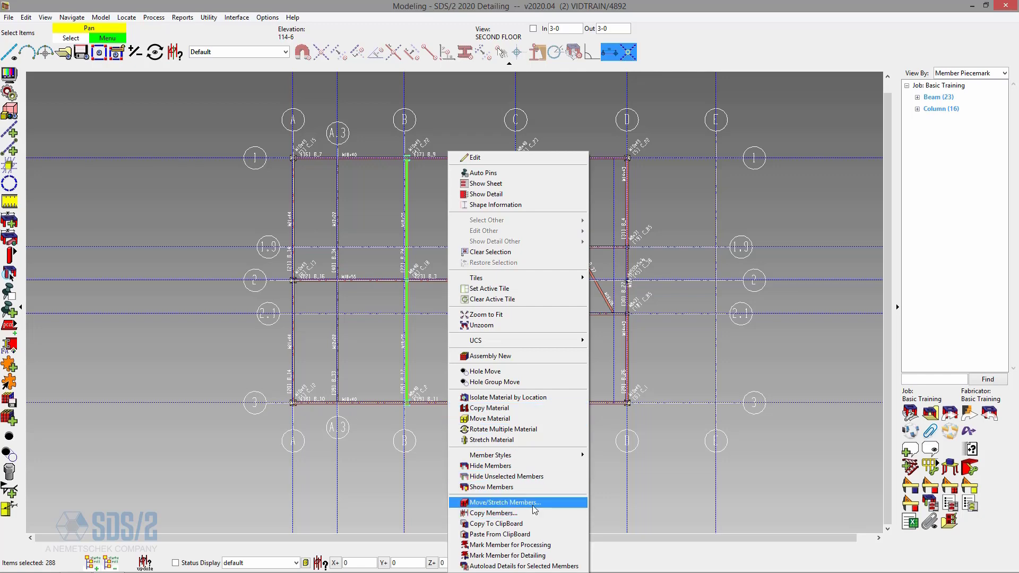
left_click(504, 502)
scroll(408, 281, "up", 3)
scroll(407, 280, "up", 3)
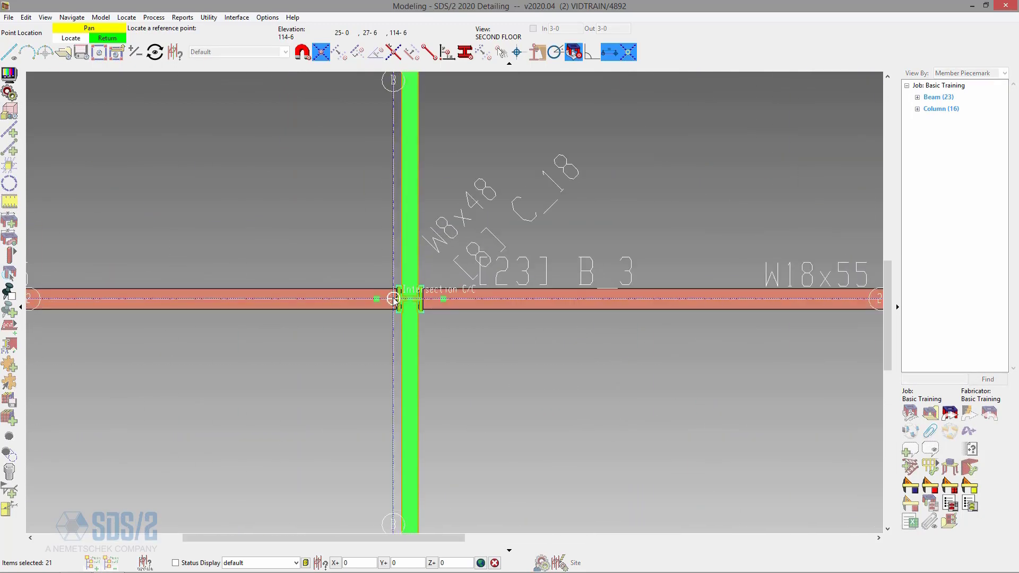
left_click(393, 299)
left_click(71, 310)
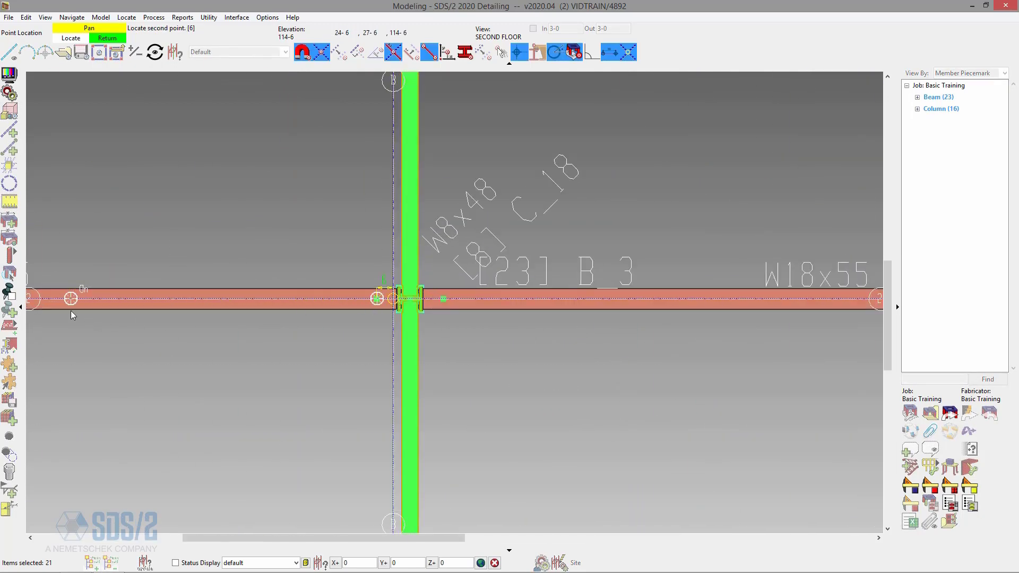
left_click(261, 200)
scroll(323, 223, "down", 4)
scroll(351, 266, "down", 5)
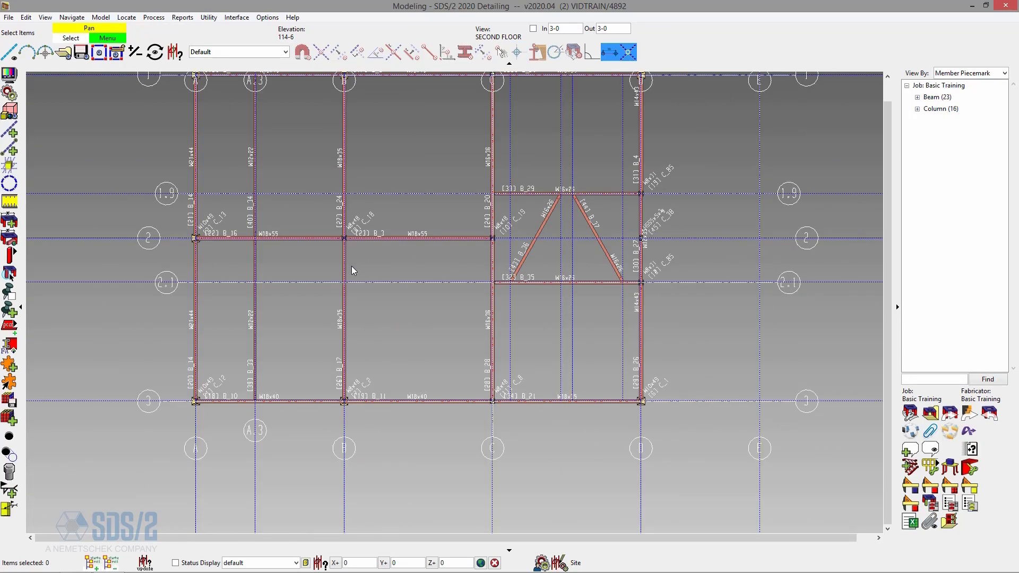
scroll(363, 202, "up", 2)
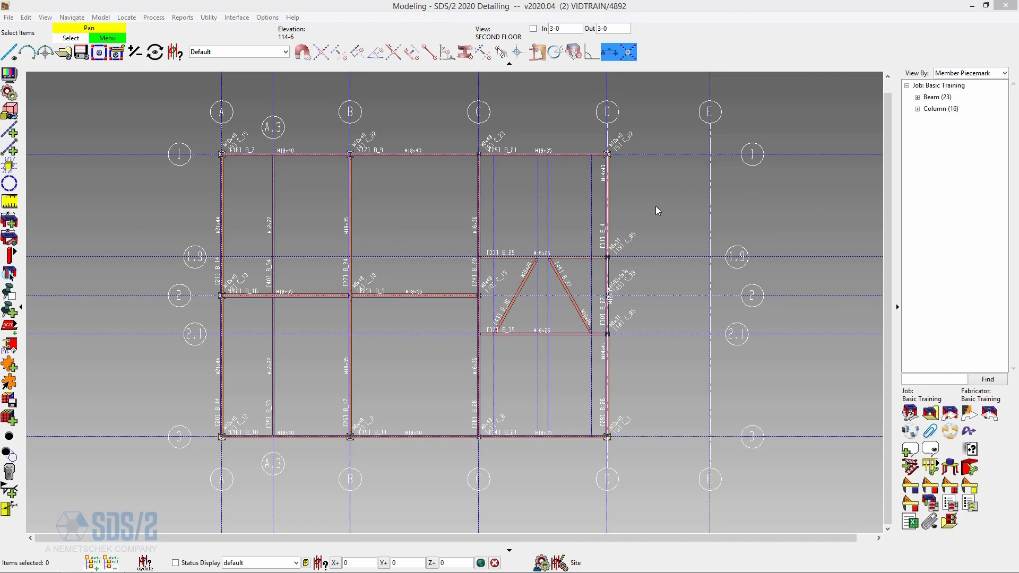
- Split the model view vertically into two tiles and rotate one into a 3D view of the framing around grids C and D
middle_click_drag(655, 206, 542, 202)
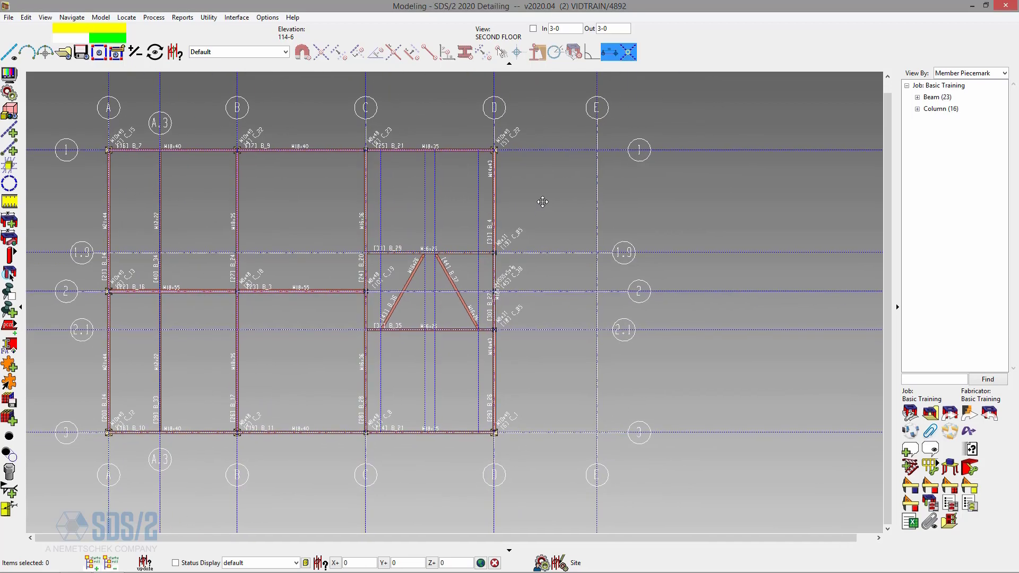
right_click(616, 180)
mouse_move(691, 245)
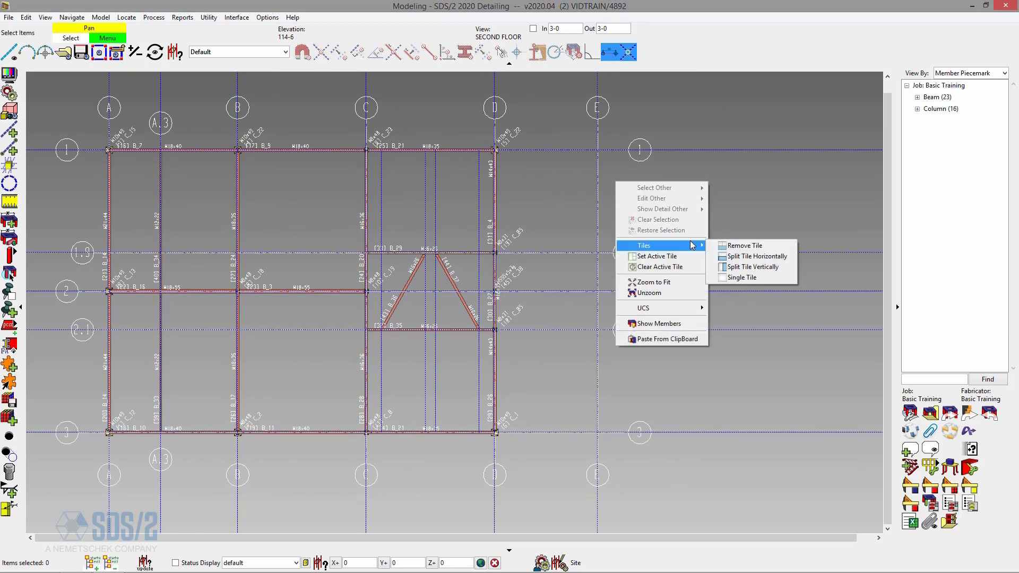
left_click(768, 268)
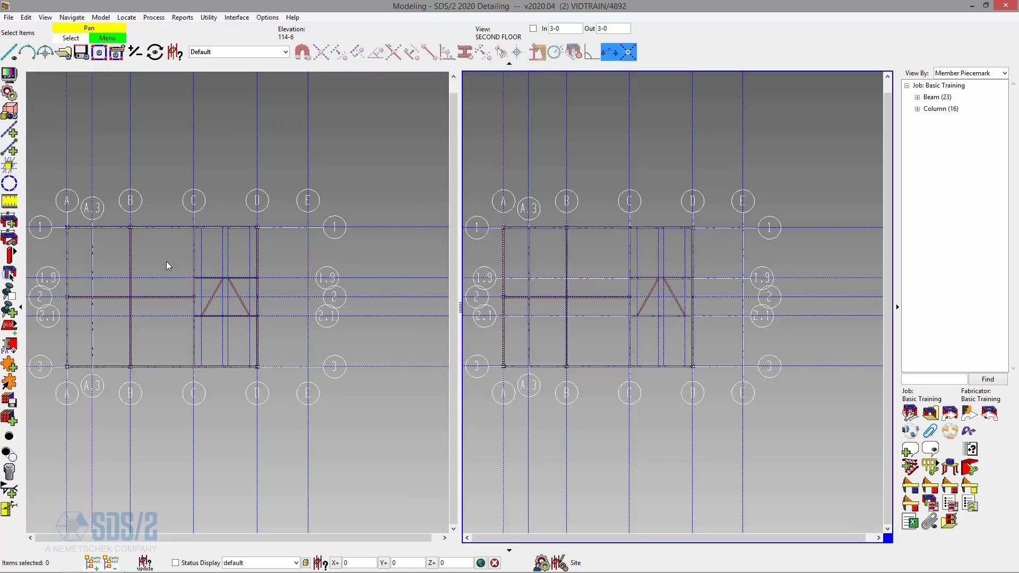
scroll(275, 269, "down", 5)
scroll(220, 270, "up", 10)
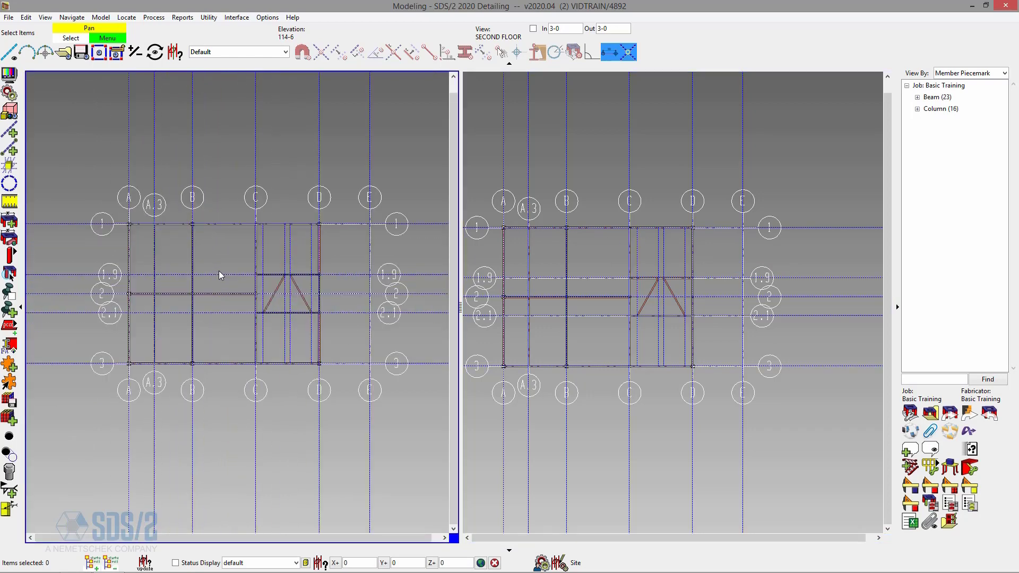
scroll(261, 287, "down", 4)
middle_click_drag(272, 303, 241, 212, "shift")
scroll(310, 307, "up", 6)
scroll(308, 305, "up", 2)
scroll(244, 278, "down", 5)
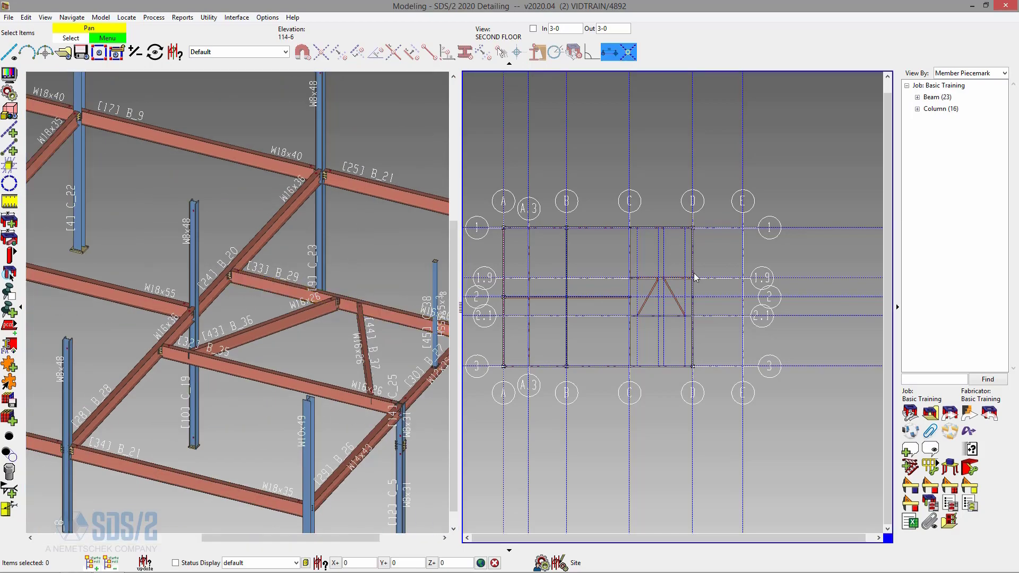
- Select beam B_29 [33], examine its end connection to beam B_20 [24] in the plan and 3D tiles, and clear the selection
scroll(281, 290, "up", 3)
left_click(284, 285)
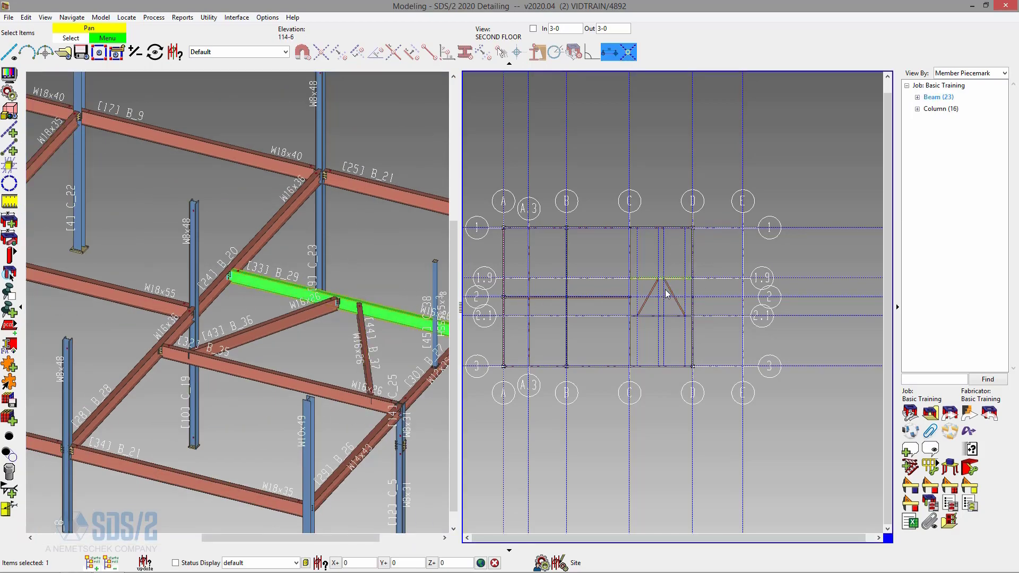
scroll(690, 281, "down", 3)
scroll(703, 274, "up", 6)
scroll(704, 275, "up", 6)
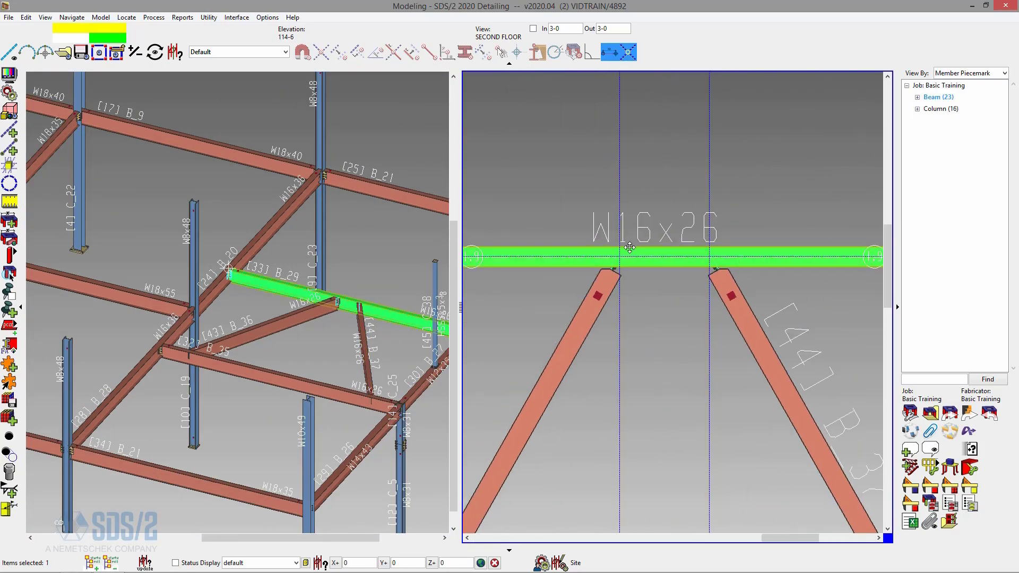
scroll(615, 248, "down", 4)
scroll(616, 249, "up", 5)
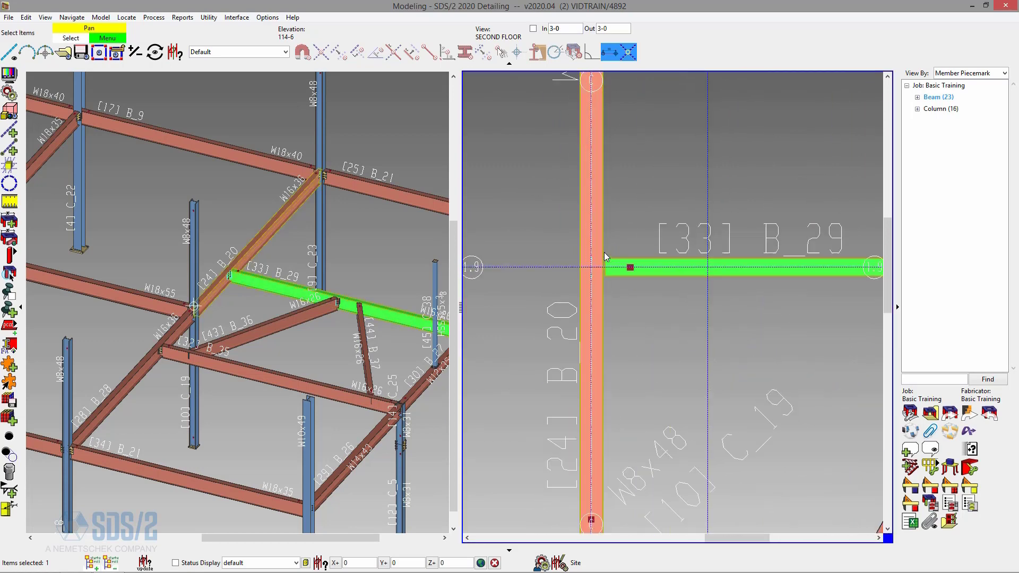
left_click(687, 231)
scroll(234, 266, "up", 5)
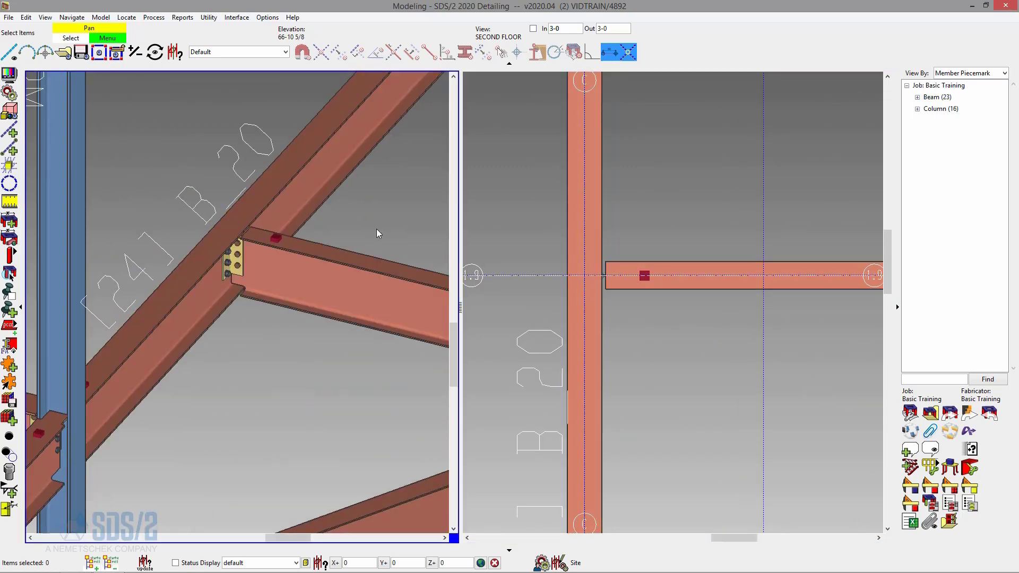
scroll(284, 210, "down", 5)
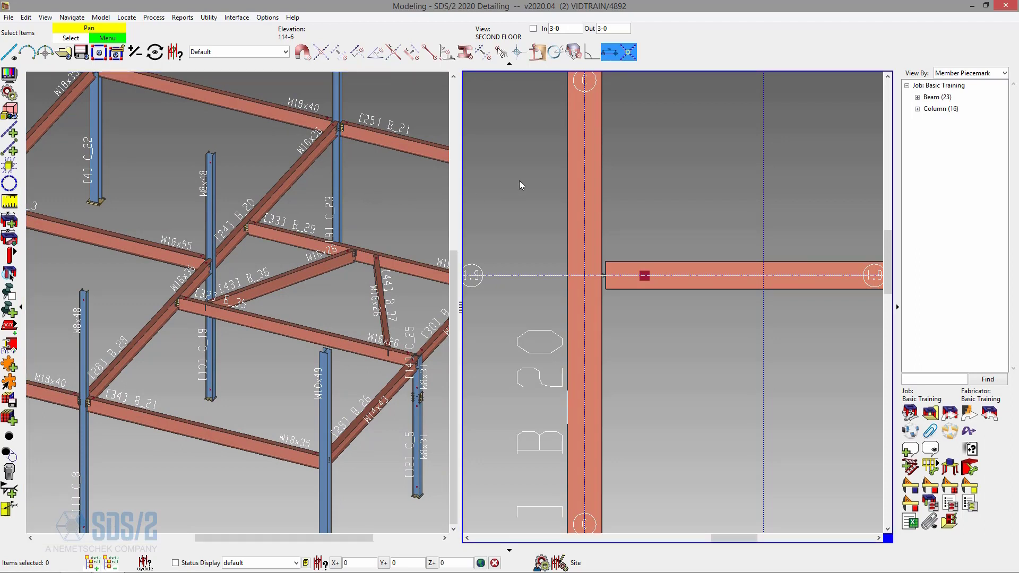
- Set the tile with the 3D framing view as the active tile and clear its active status again
right_click(397, 183)
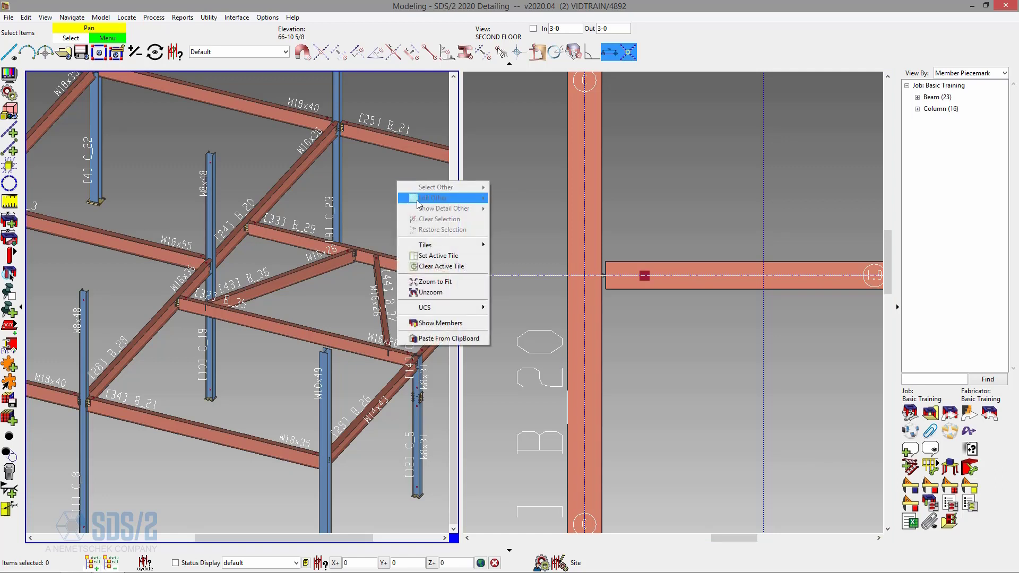
left_click(452, 257)
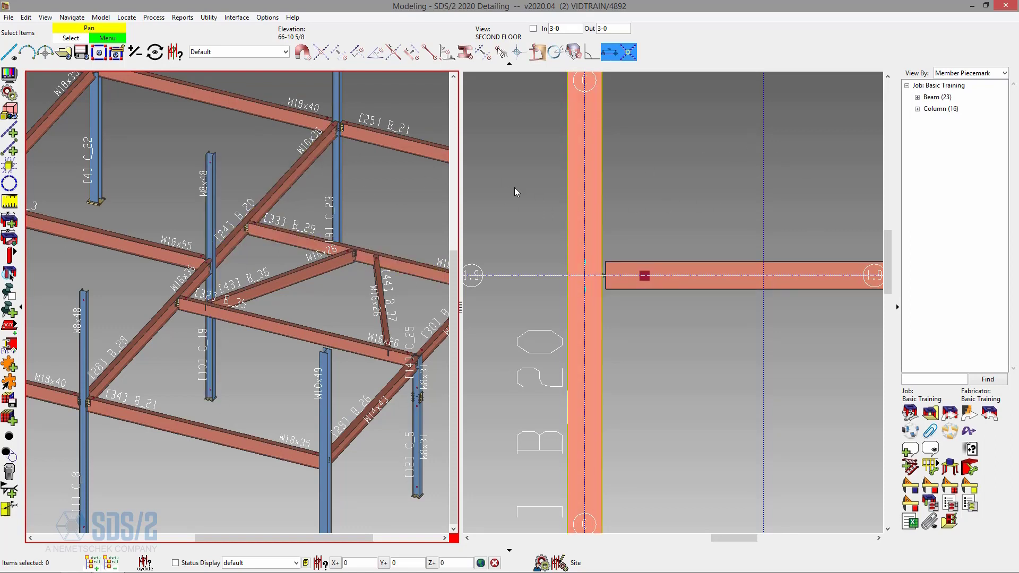
right_click(399, 189)
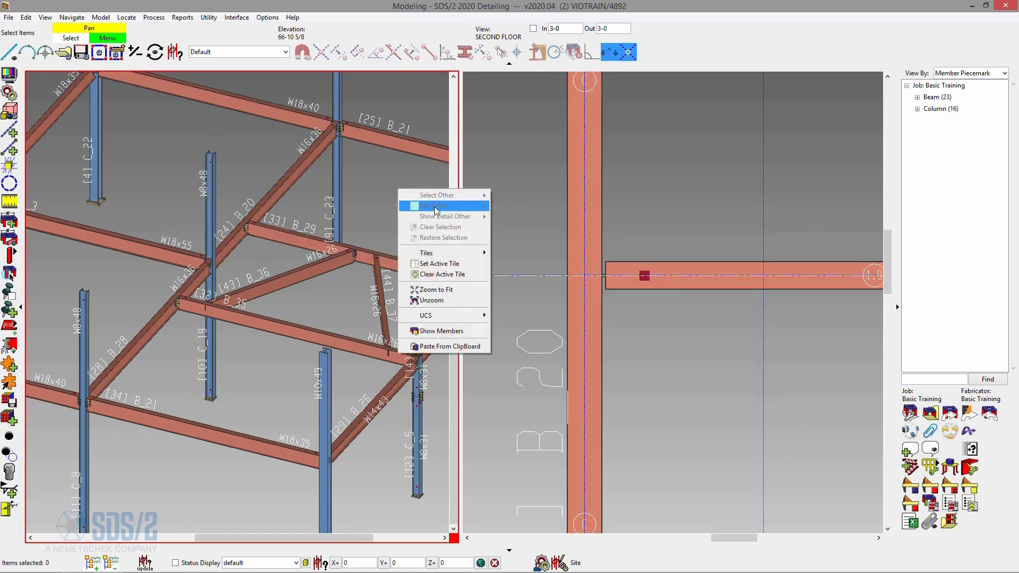
left_click(460, 277)
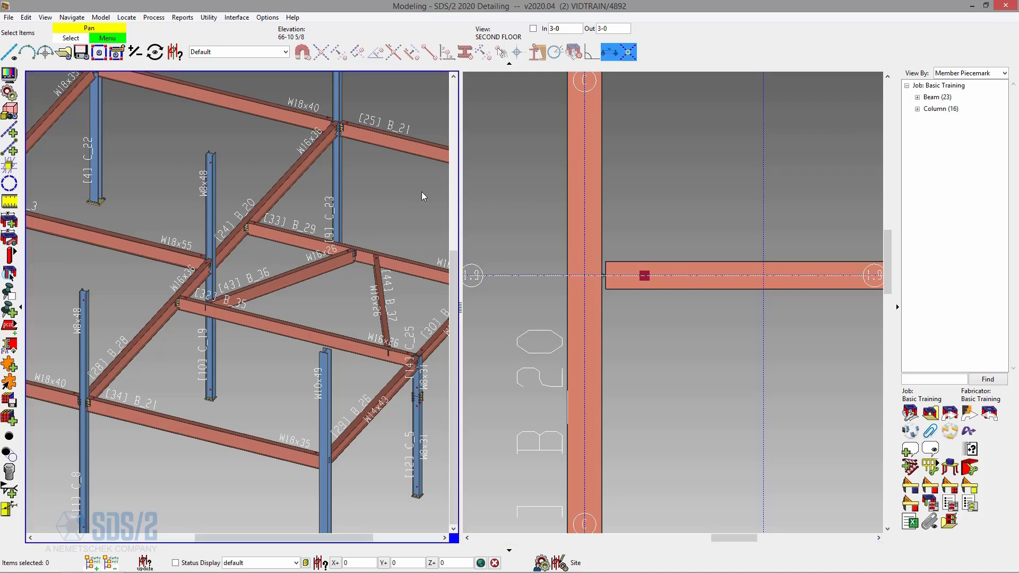
- Measure the distance from the end of beam B_36 at B_35 in the 3D tile to the end of B_29 in the plan tile
left_click(12, 203)
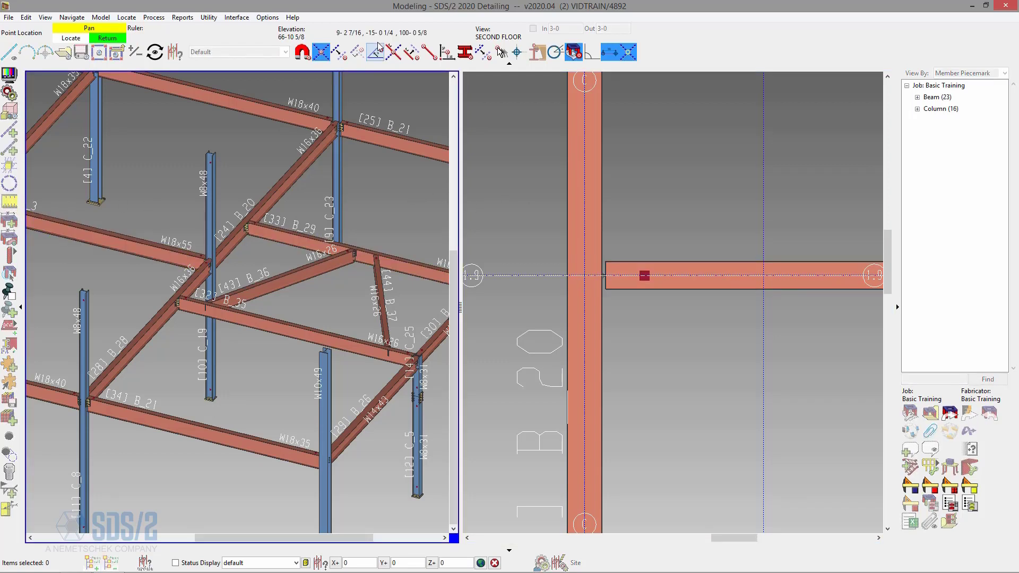
left_click(429, 53)
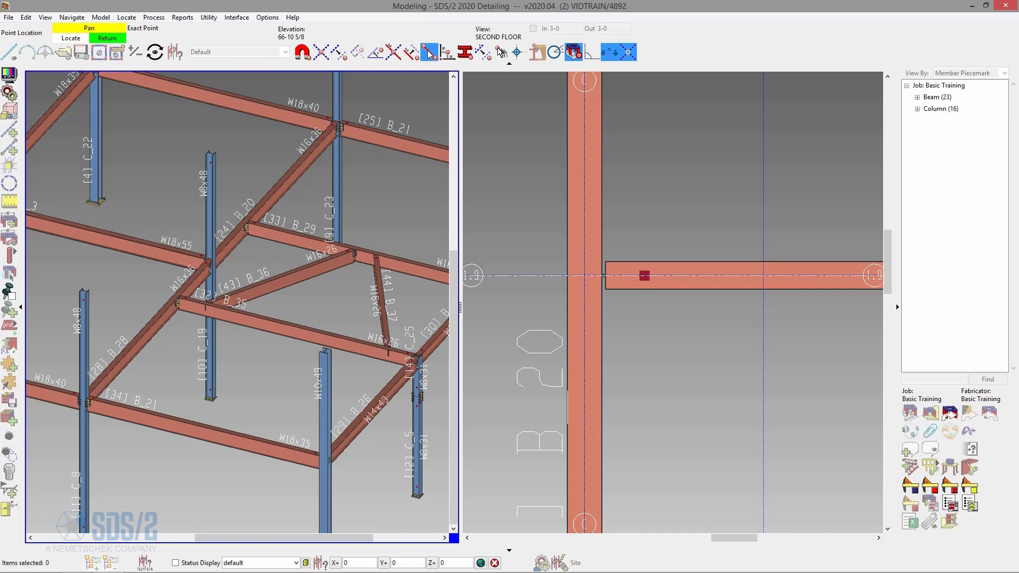
left_click(208, 259)
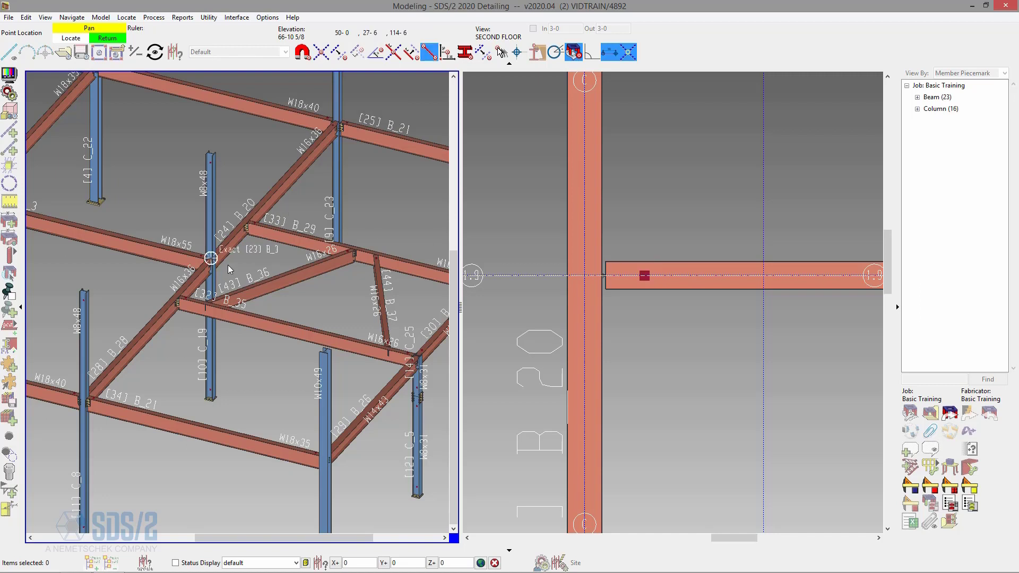
left_click(208, 307)
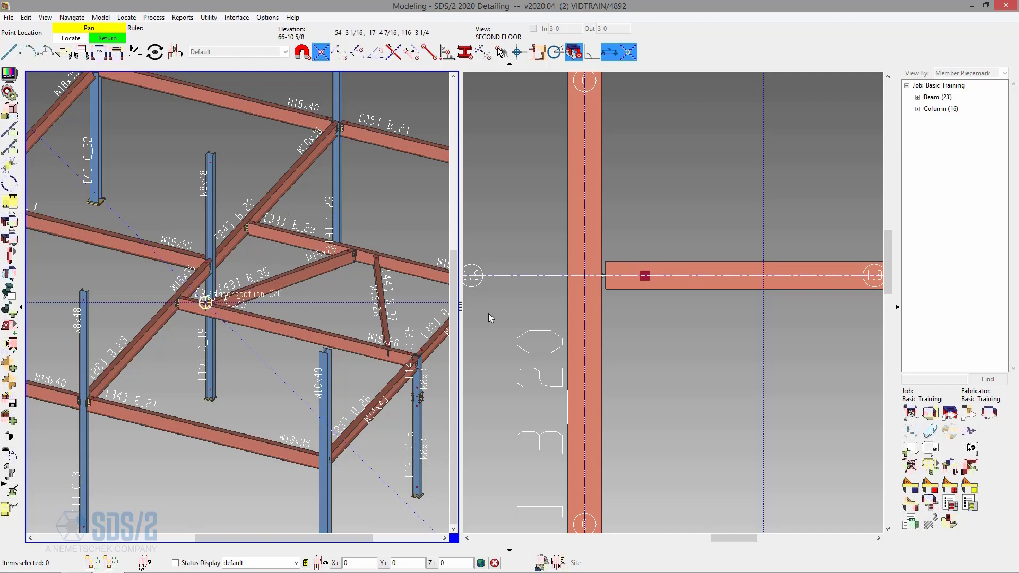
left_click(586, 276)
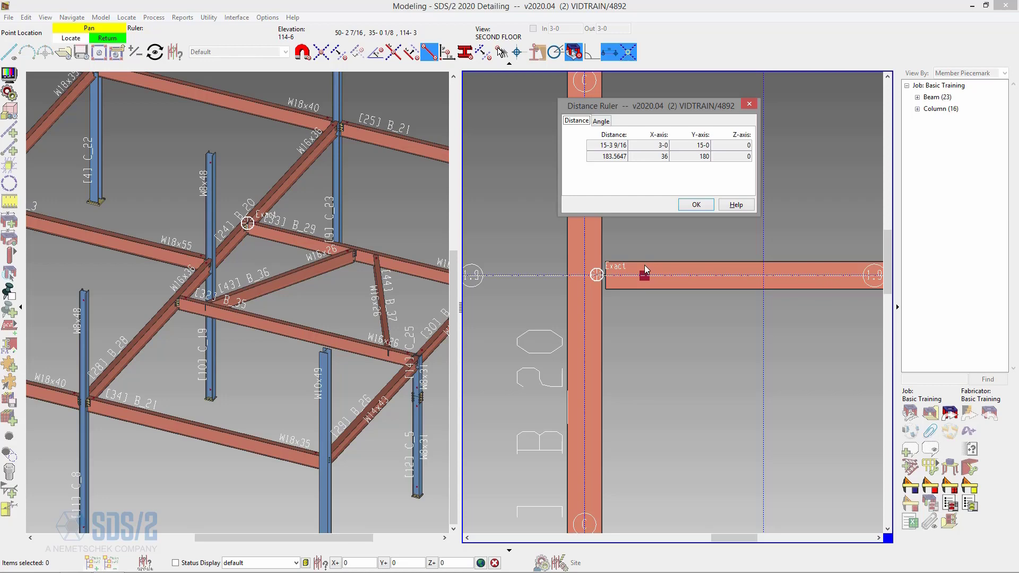
left_click(696, 205)
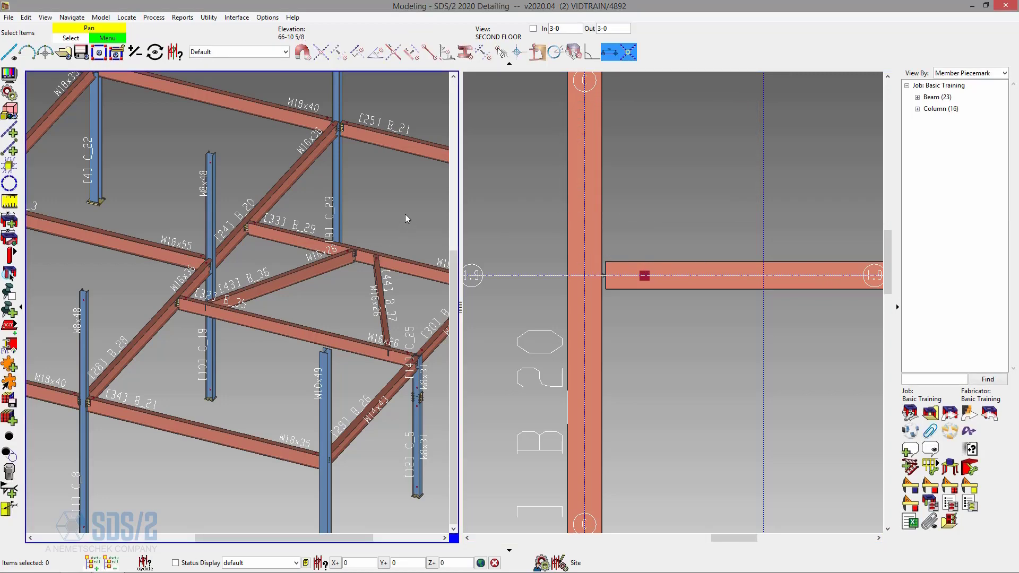
- Make the 3D tile active, measure from beam B_36's end at B_35 to B_29's end at B_20, and clear the active tile
right_click(406, 215)
left_click(440, 292)
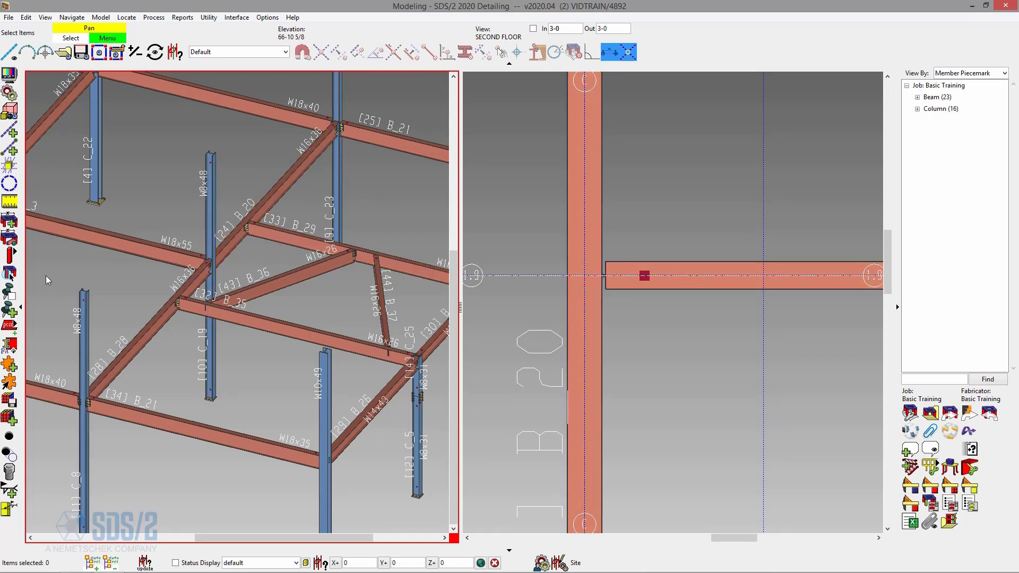
left_click(13, 203)
left_click(205, 303)
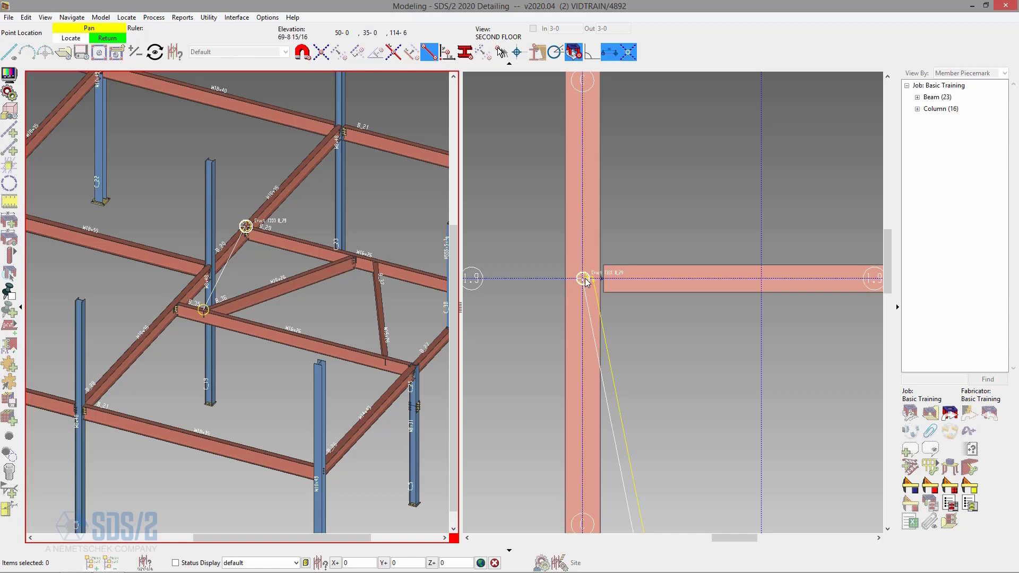
left_click(245, 226)
left_click(696, 207)
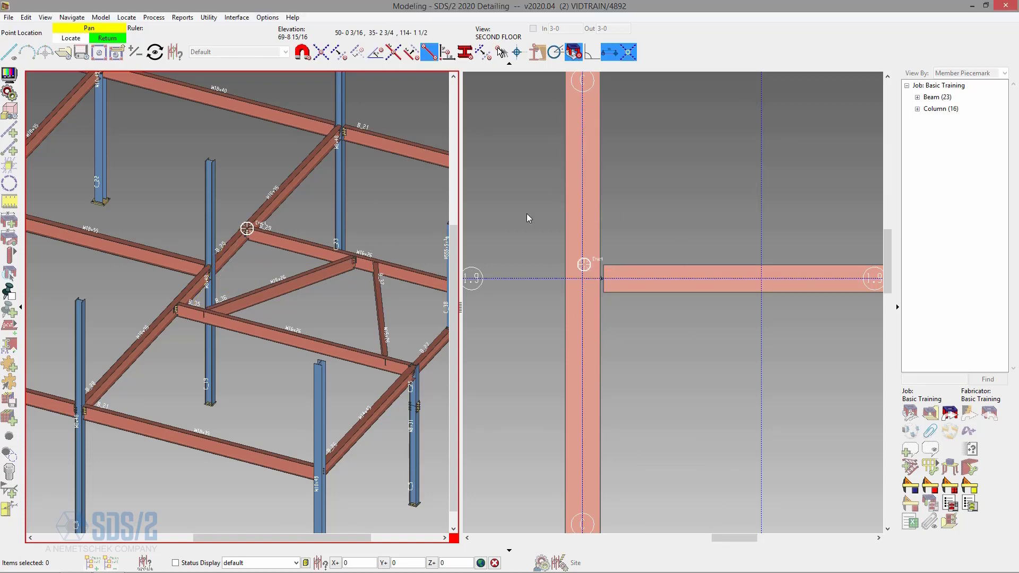
right_click(380, 188)
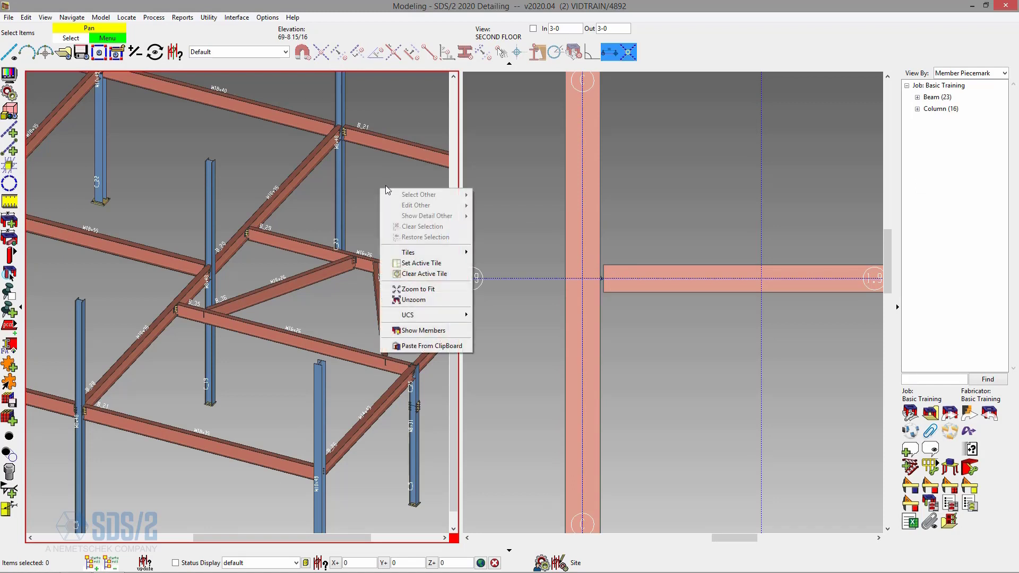
left_click(450, 275)
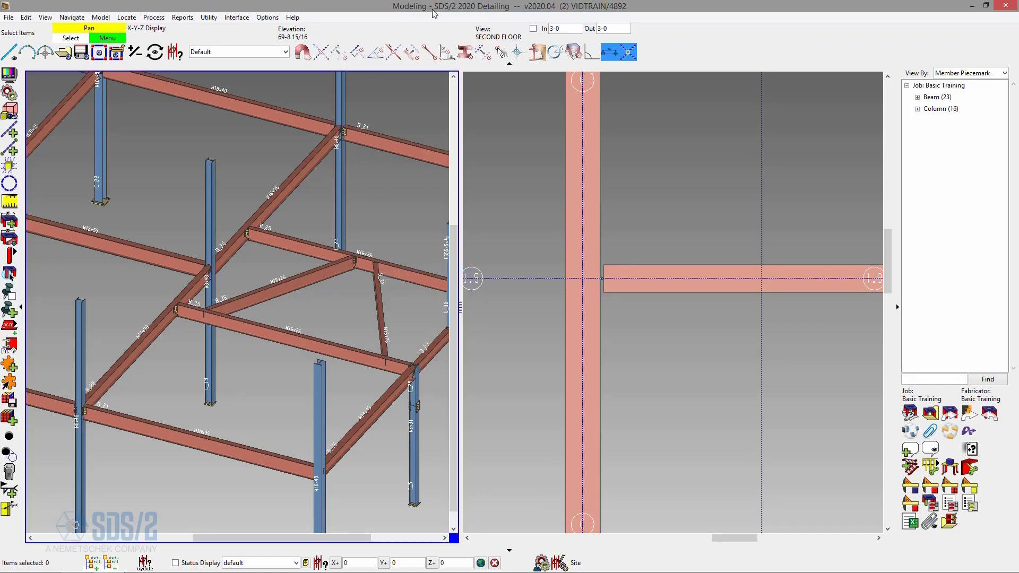
left_click(570, 26)
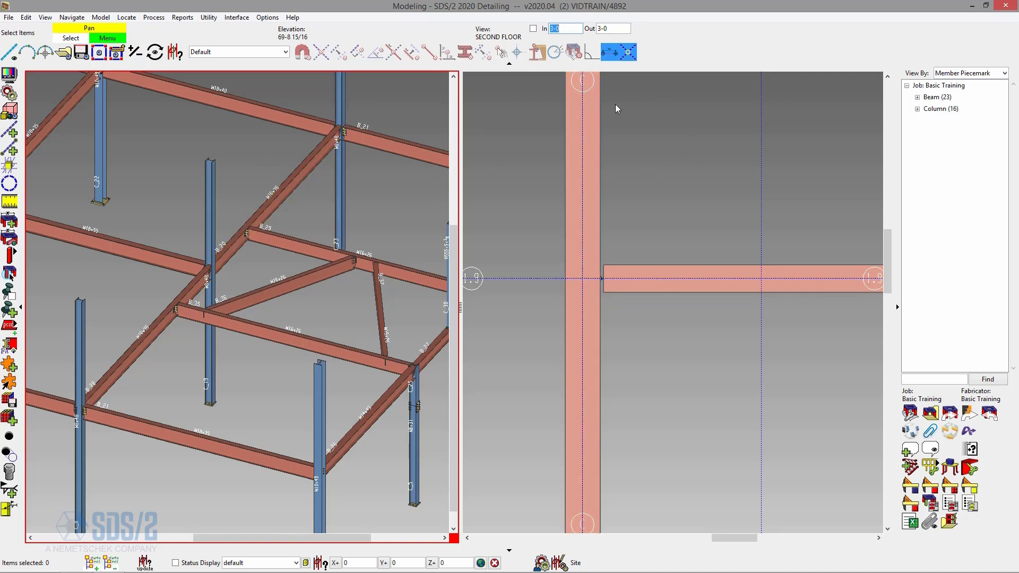
left_click(570, 28)
left_click(603, 27)
key("Return")
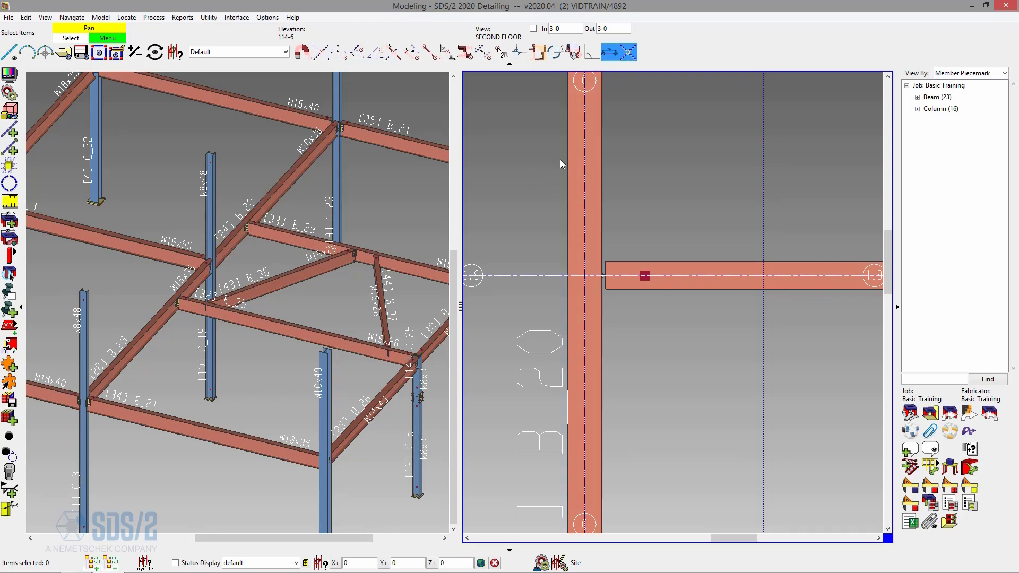
- Open erection view B in the tile showing the second floor plan and widen the neighbouring 3D tile
key("ctrl+o")
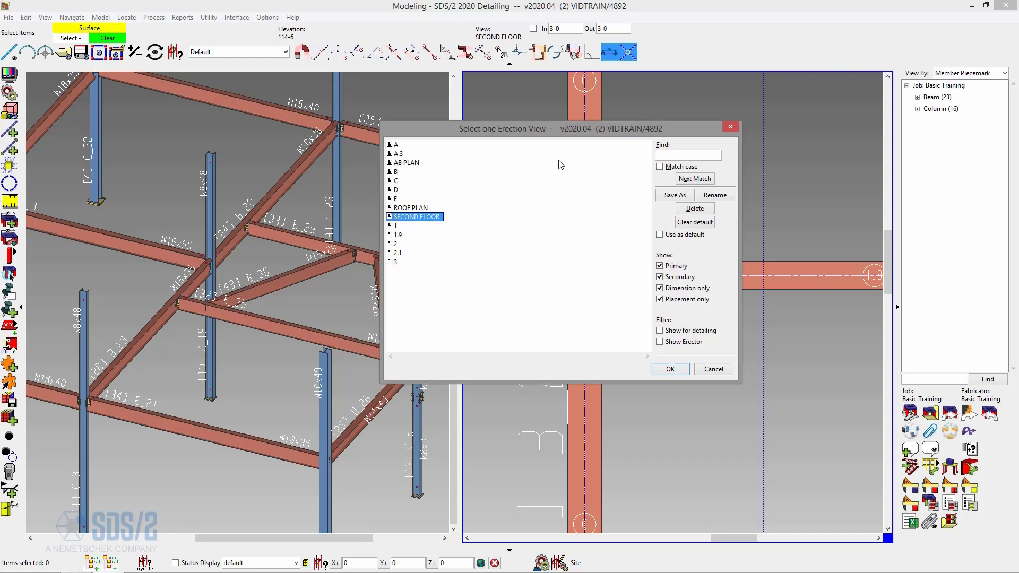
double_click(397, 172)
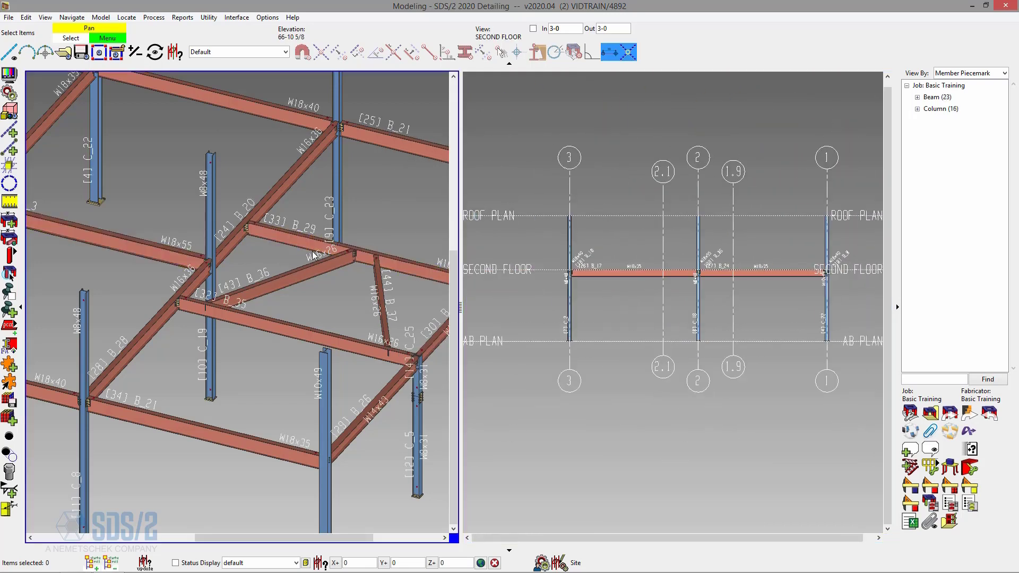
left_click_drag(462, 308, 722, 314)
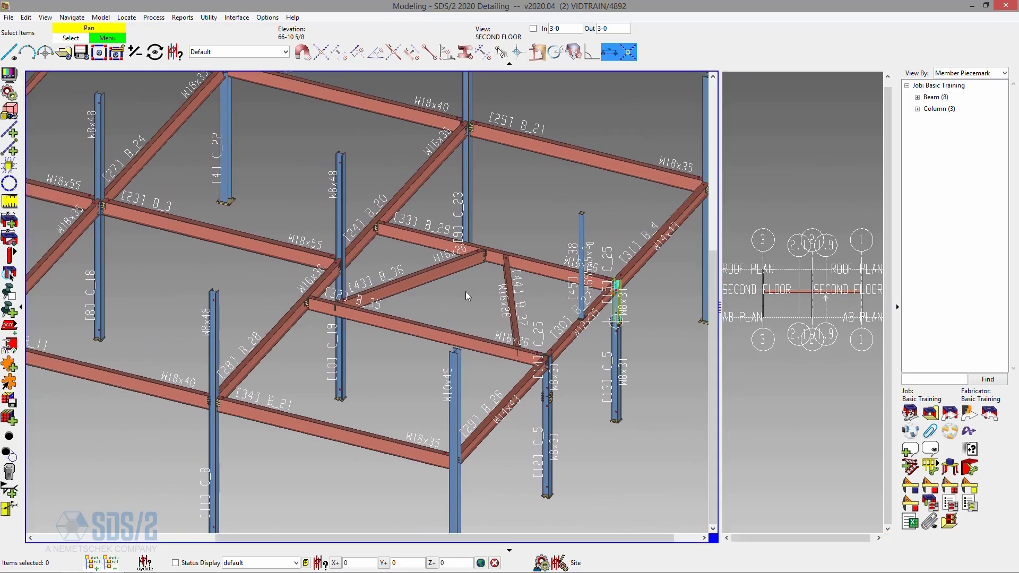
- Split the tile showing elevation B horizontally into two and switch between the resulting tiles and the 3D tile
right_click(848, 253)
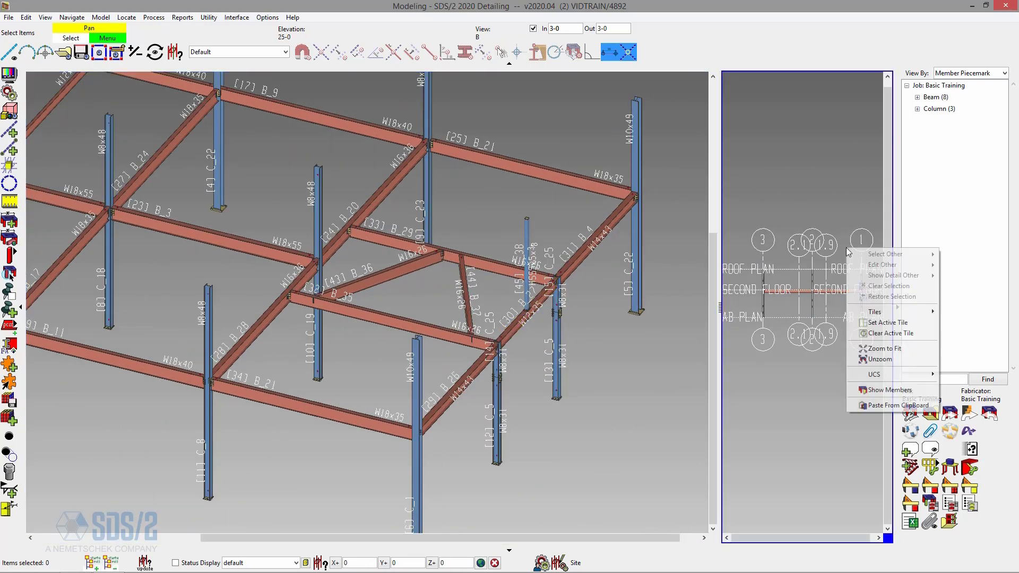
mouse_move(935, 317)
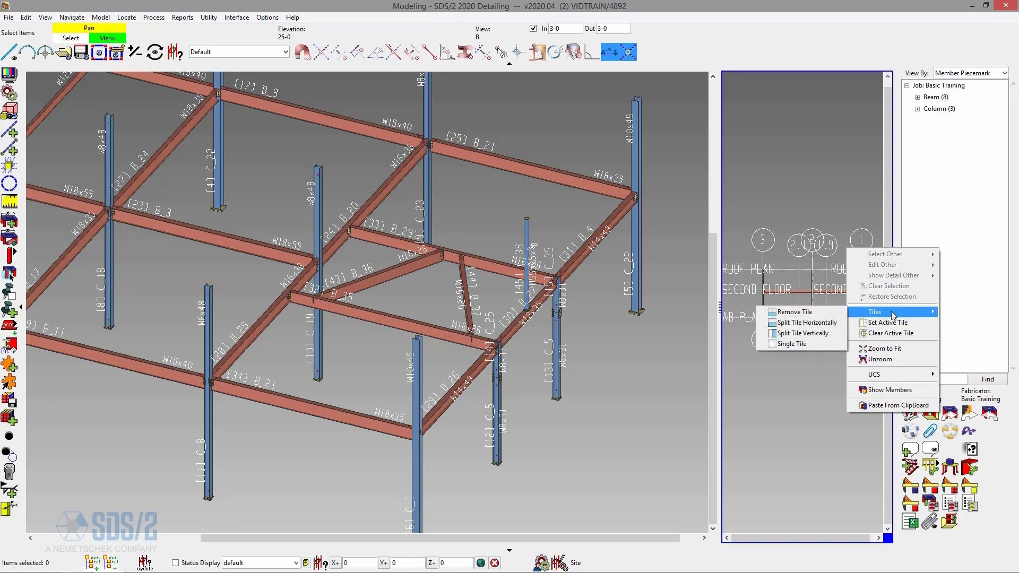
left_click(822, 323)
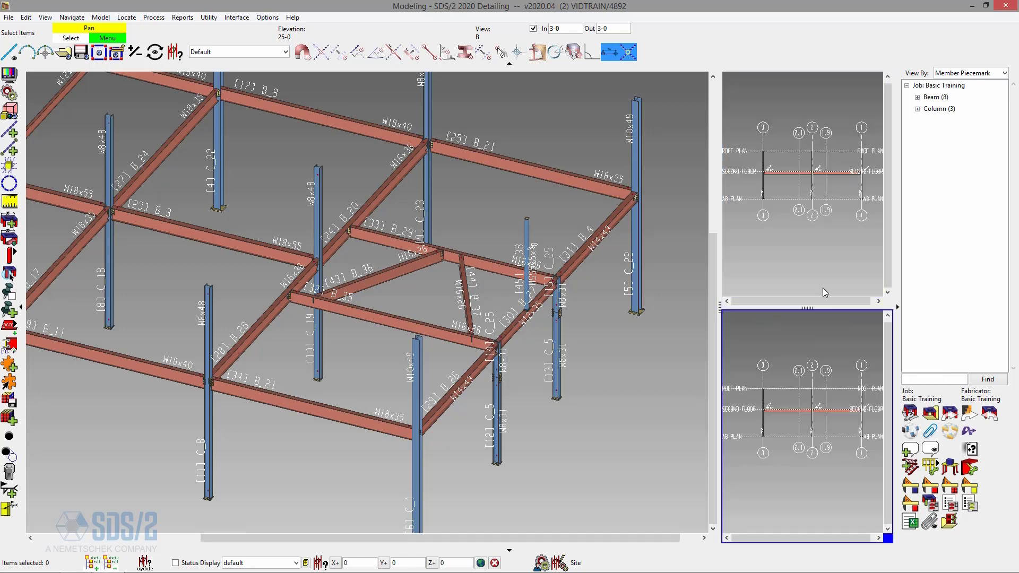
left_click(823, 279)
left_click(648, 321)
left_click(796, 274)
left_click(525, 209)
- Reduce the layout to a single tile with the 3D view and fit the whole frame in it
right_click(504, 201)
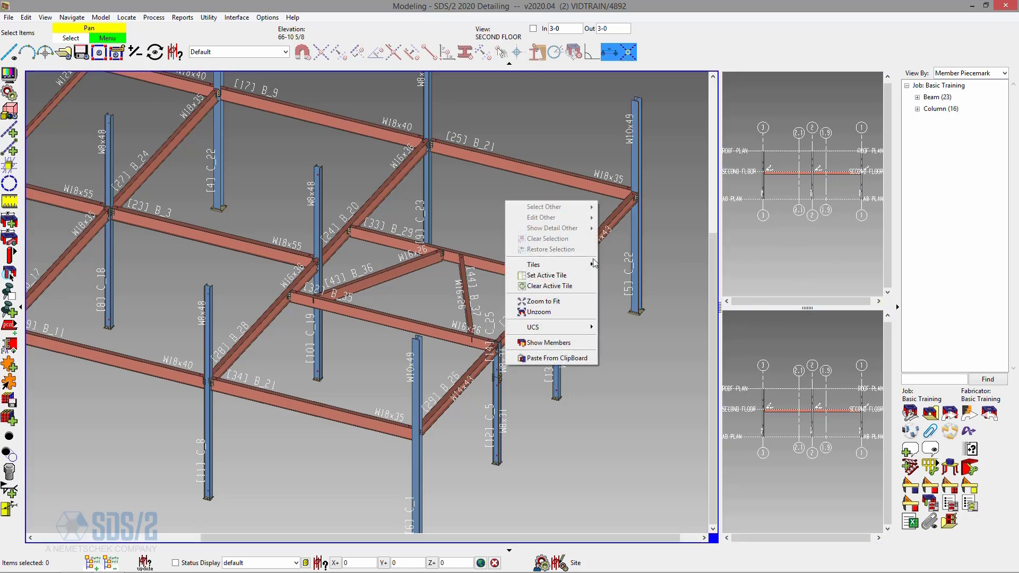
mouse_move(552, 265)
left_click(627, 297)
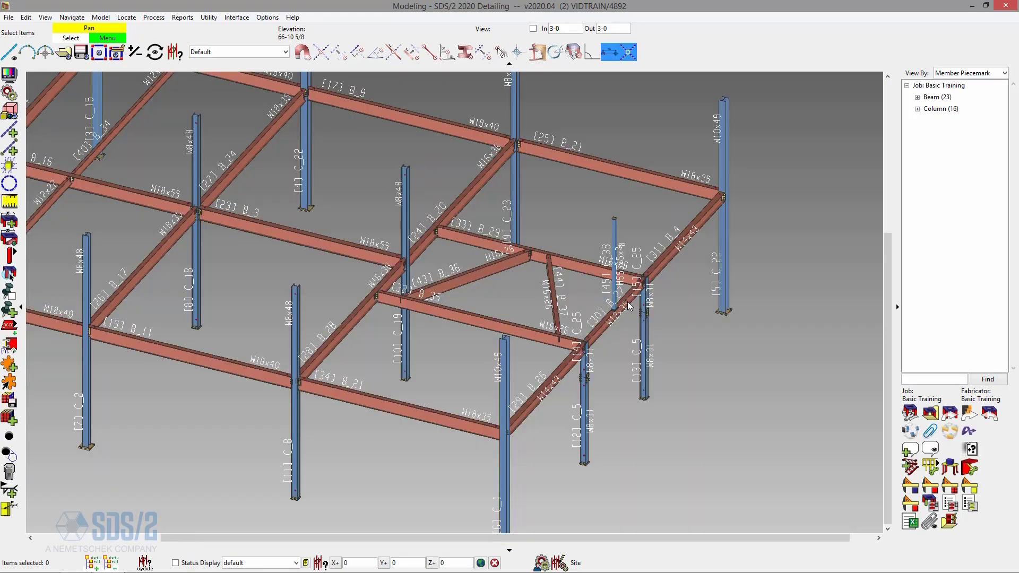
scroll(553, 250, "down", 3)
scroll(465, 184, "up", 3)
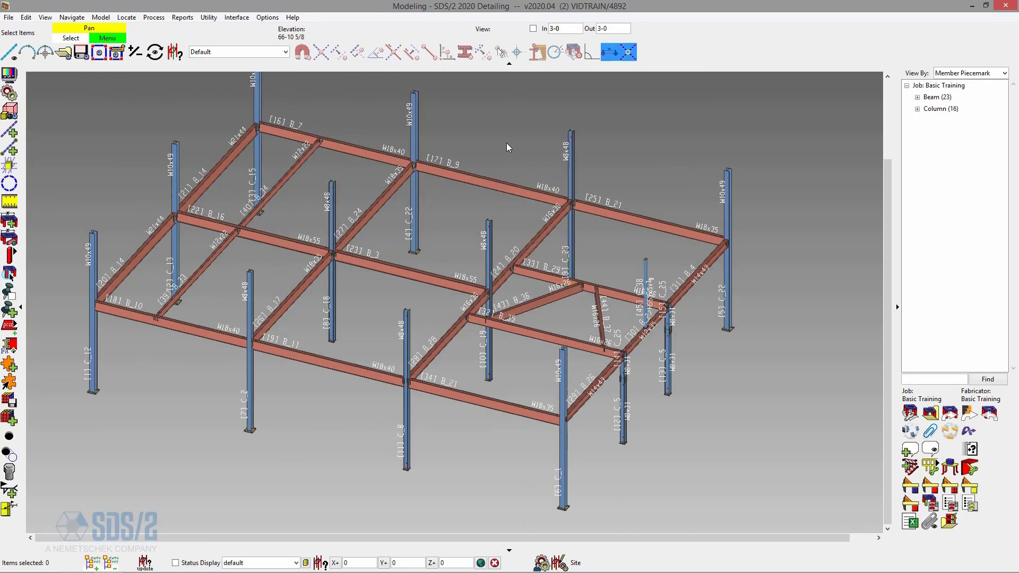
middle_click_drag(516, 140, 526, 153)
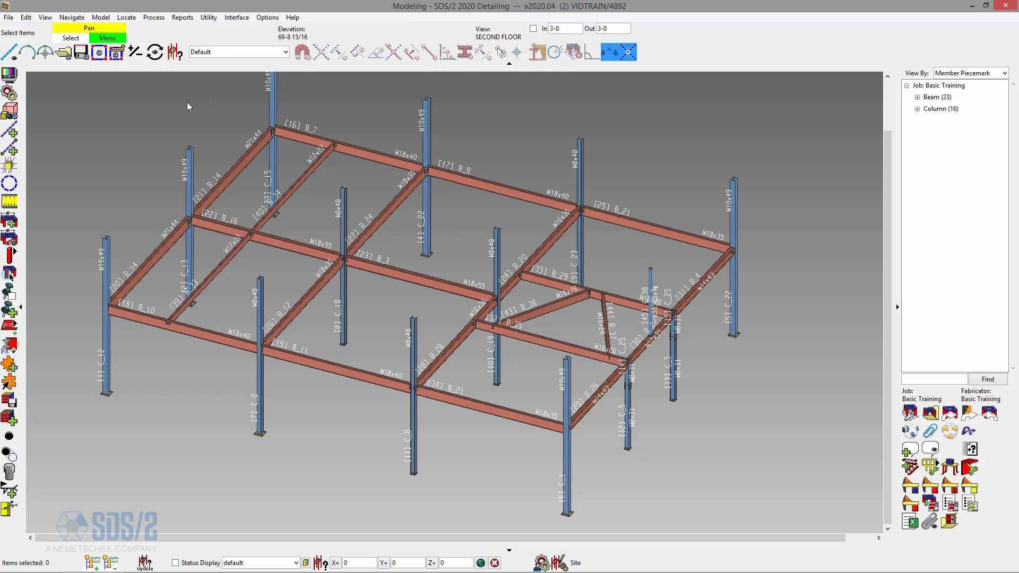
- Arrange the model view in the Three, Left tile layout
left_click(45, 17)
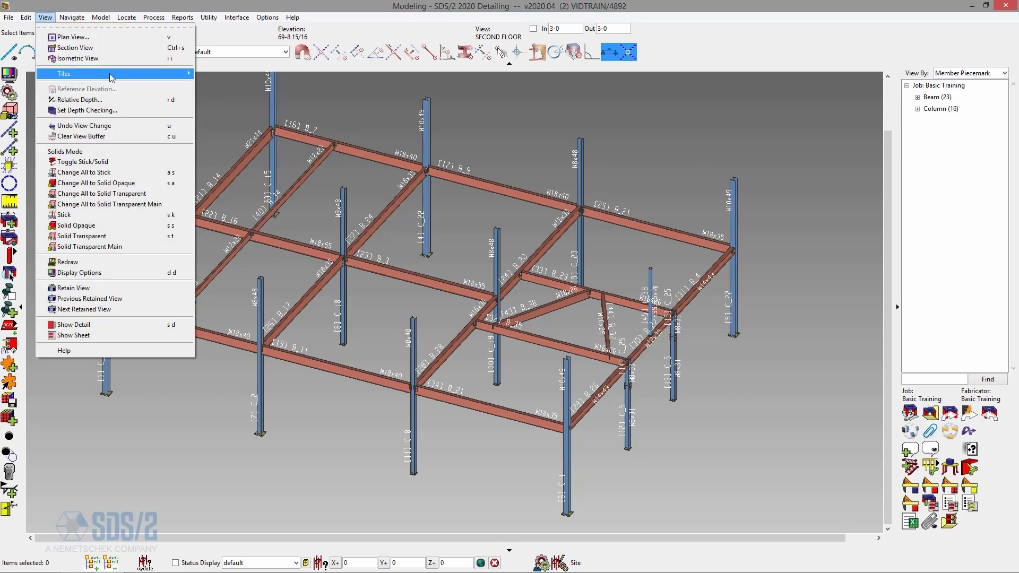
mouse_move(100, 78)
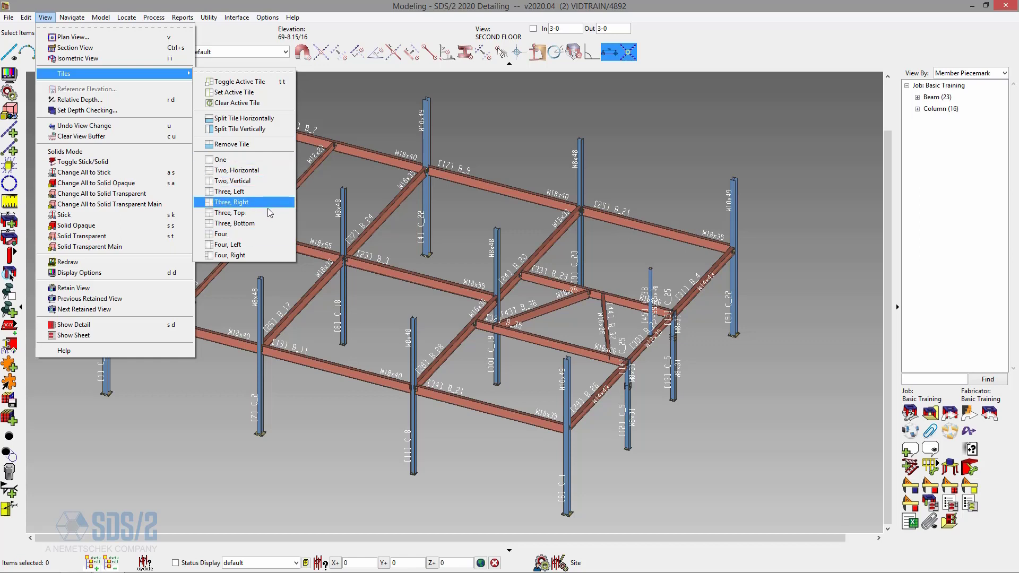
left_click(244, 192)
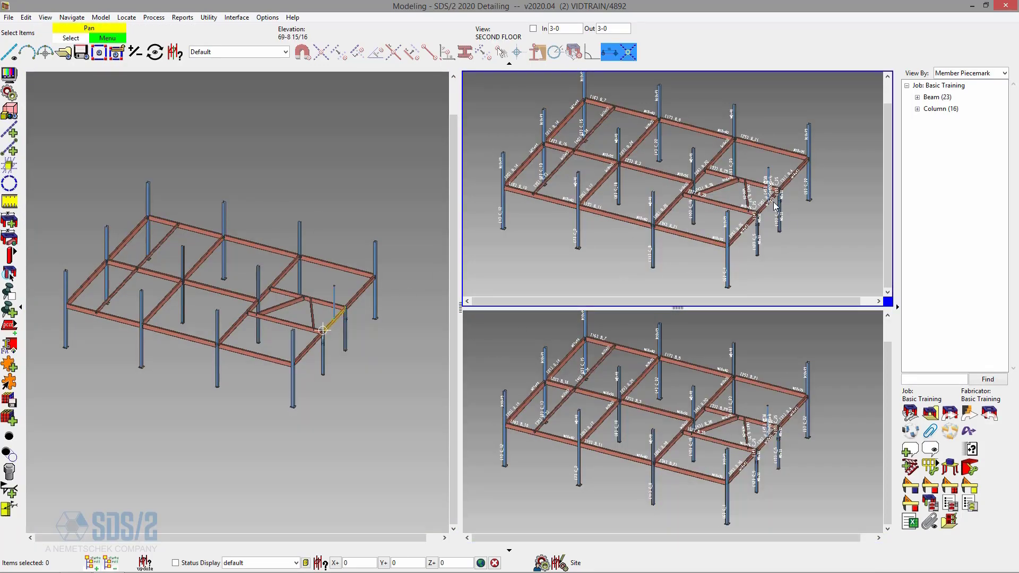
- Toggle the active-tile status of the large 3D tile on and back off
right_click(371, 162)
left_click(440, 237)
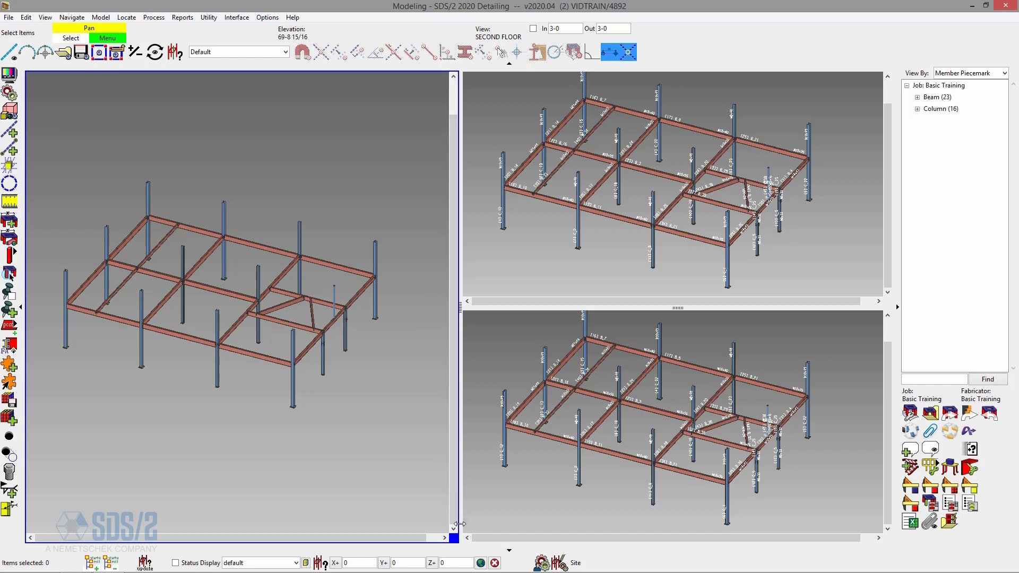
left_click(455, 539)
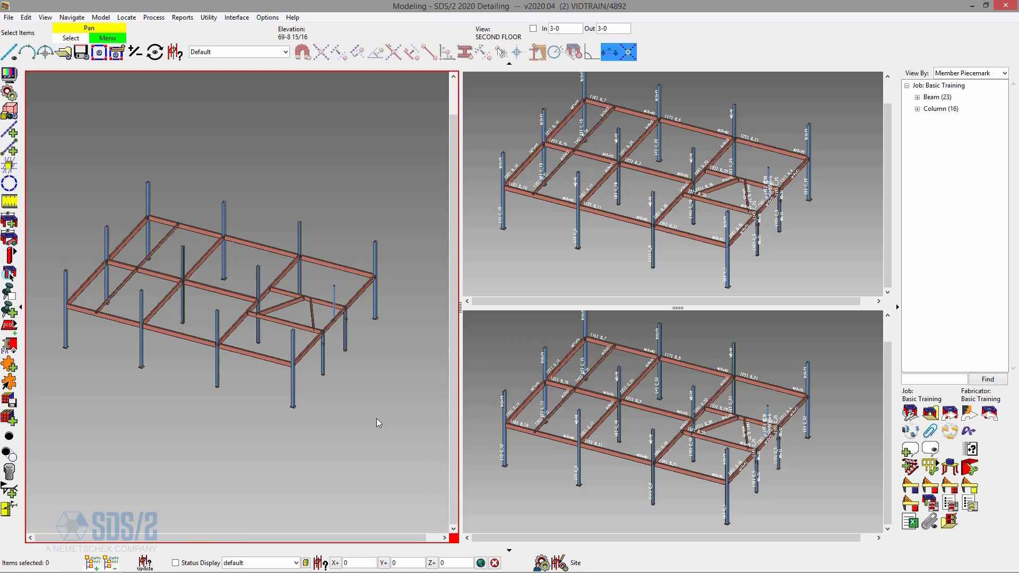
left_click(454, 540)
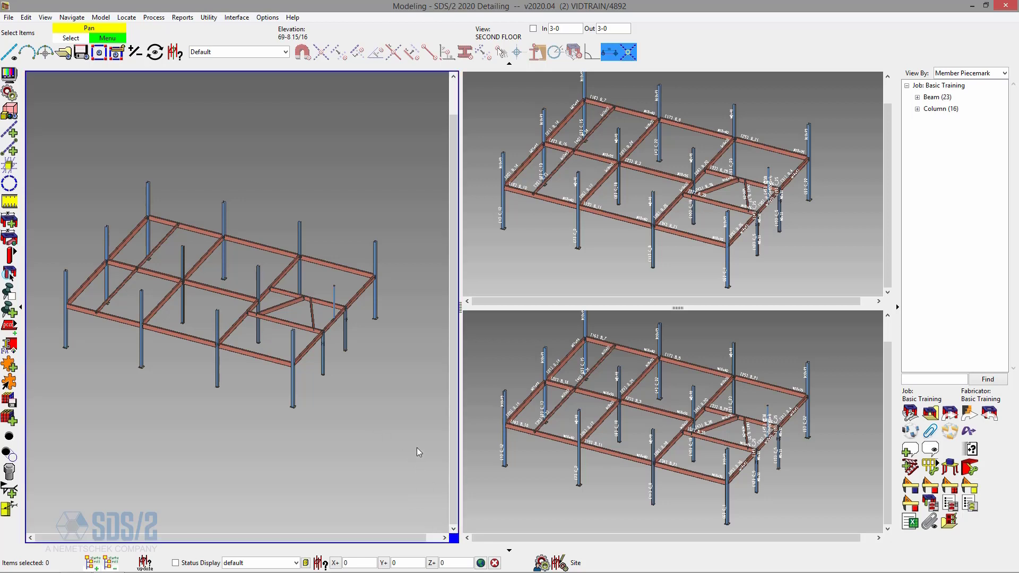
- Reduce the tile layout to one tile showing the 3D model view
right_click(393, 185)
mouse_move(371, 218)
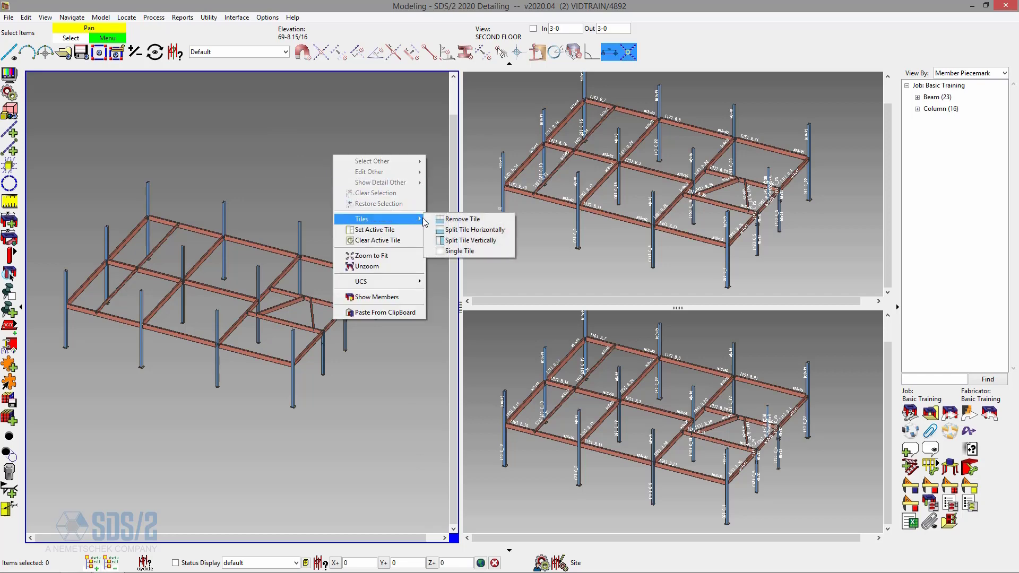
left_click(269, 144)
left_click(45, 17)
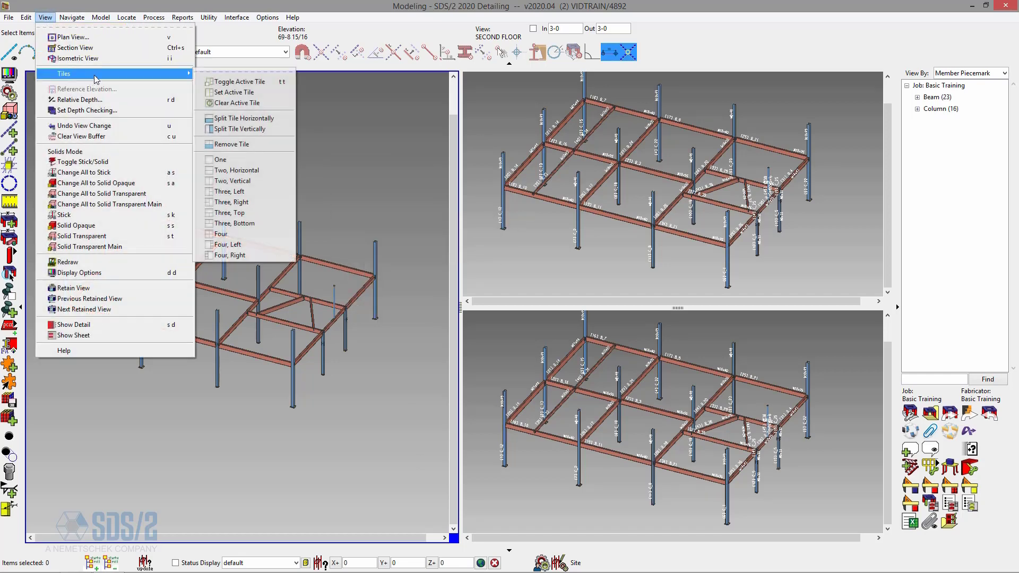
left_click(243, 159)
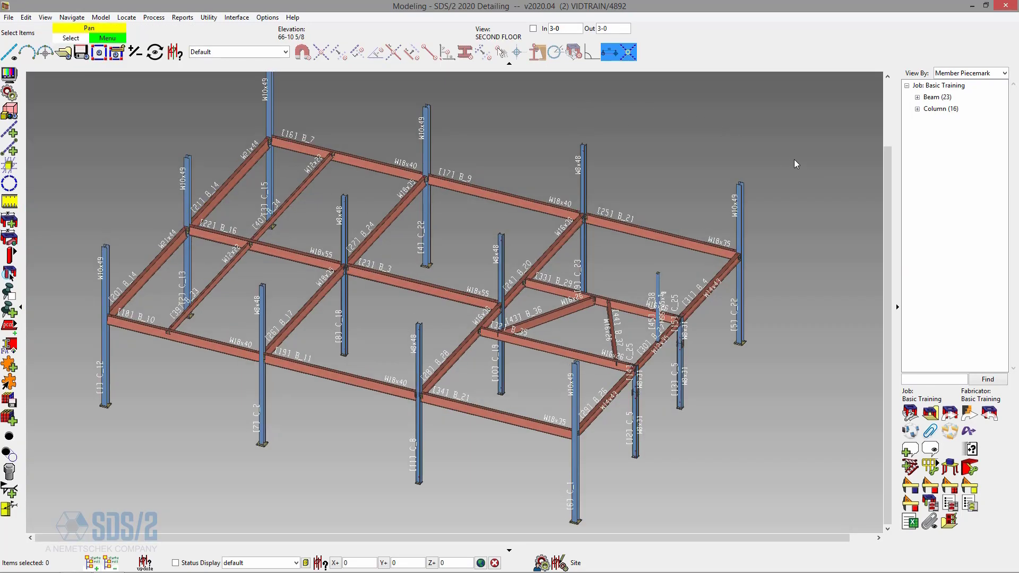
- Turn off the option that always displays member ends, and inspect the beam-to-column connection beside the B_21 beam
left_click(9, 74)
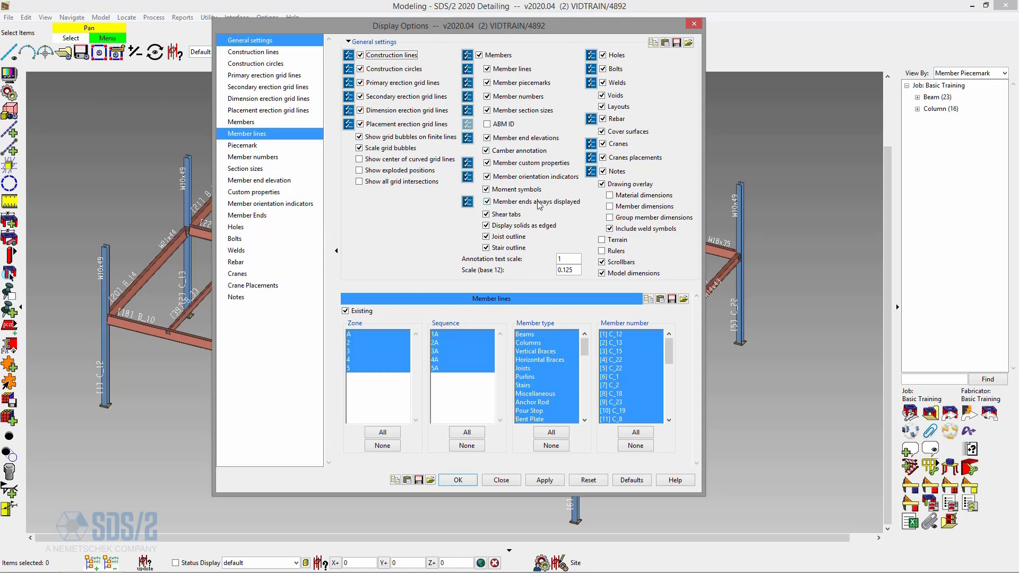
left_click(500, 204)
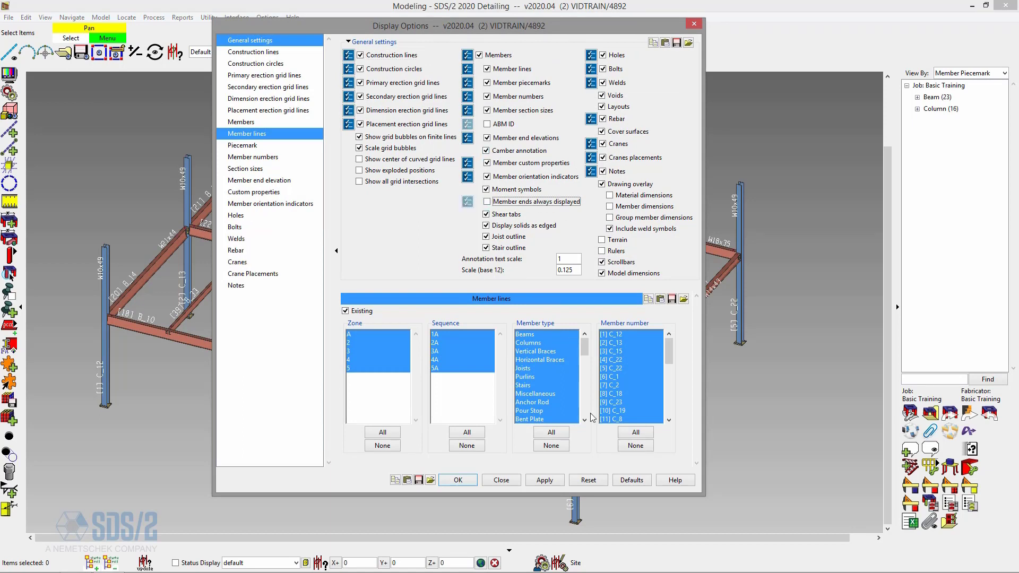
left_click(458, 479)
scroll(588, 239, "up", 5)
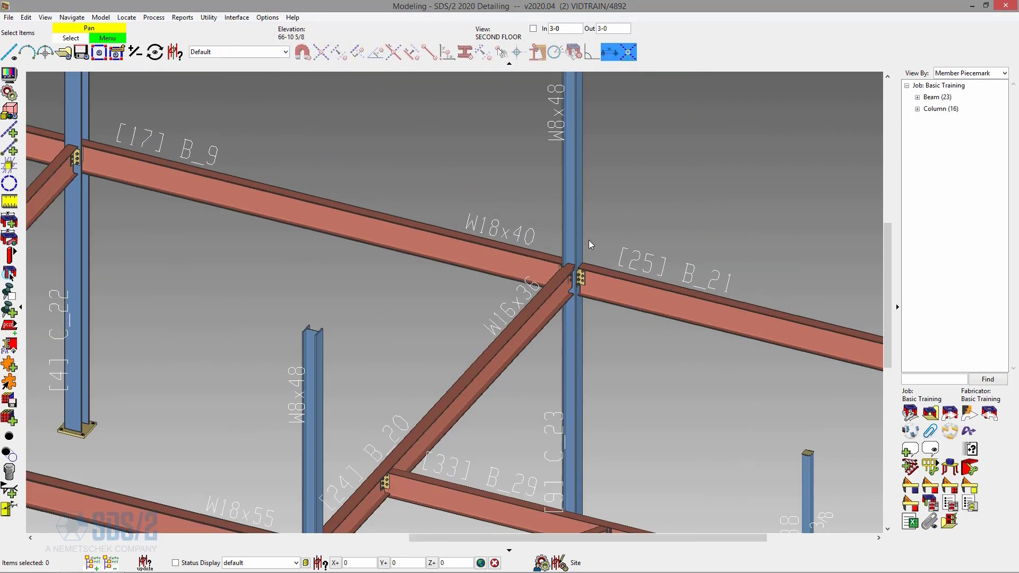
scroll(588, 240, "up", 5)
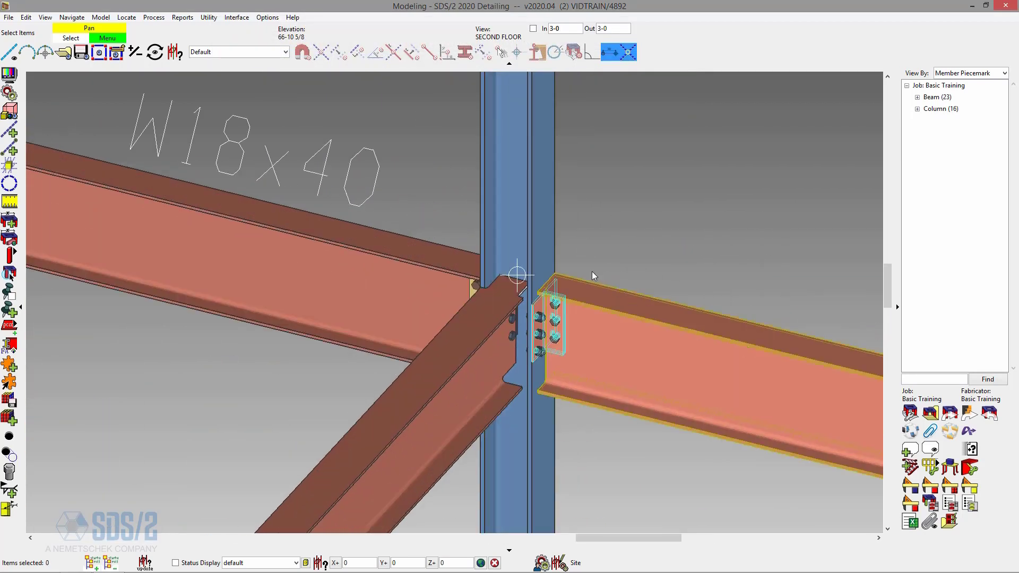
left_click_drag(564, 248, 648, 326)
left_click(655, 241)
left_click_drag(589, 270, 654, 324)
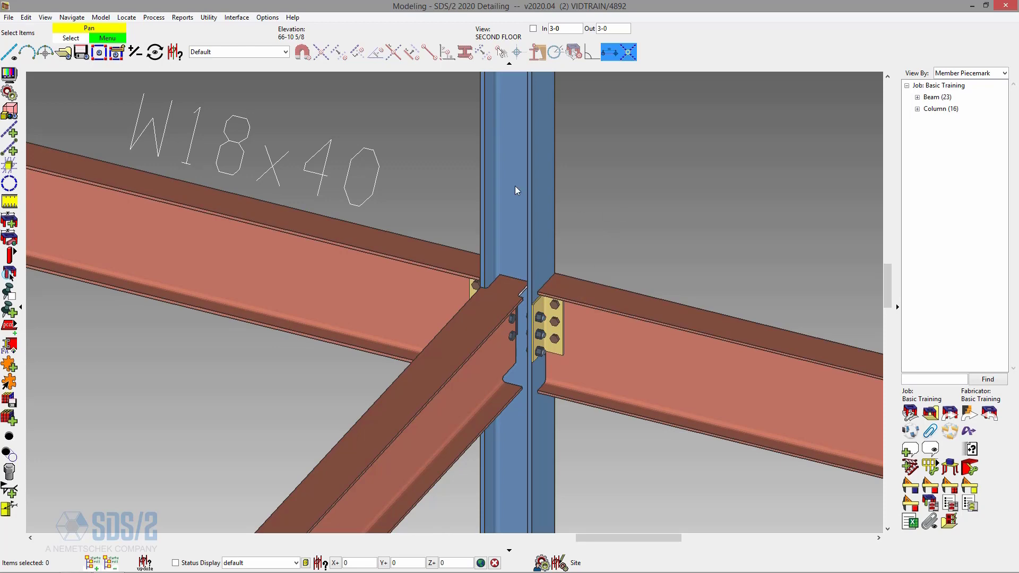
- Turn off the display of member numbers while keeping member piecemarks and section sizes shown
left_click(9, 75)
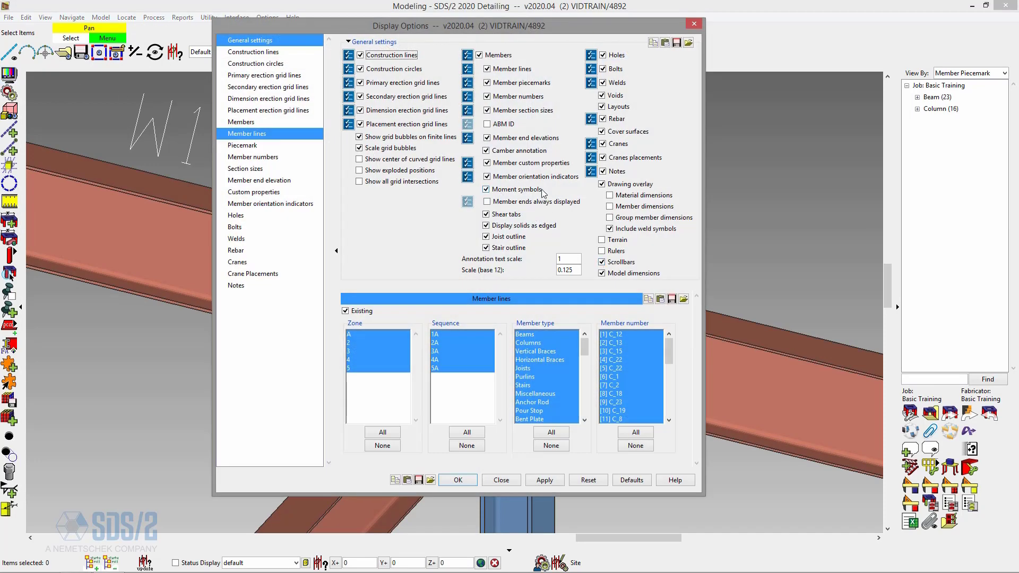
left_click(513, 83)
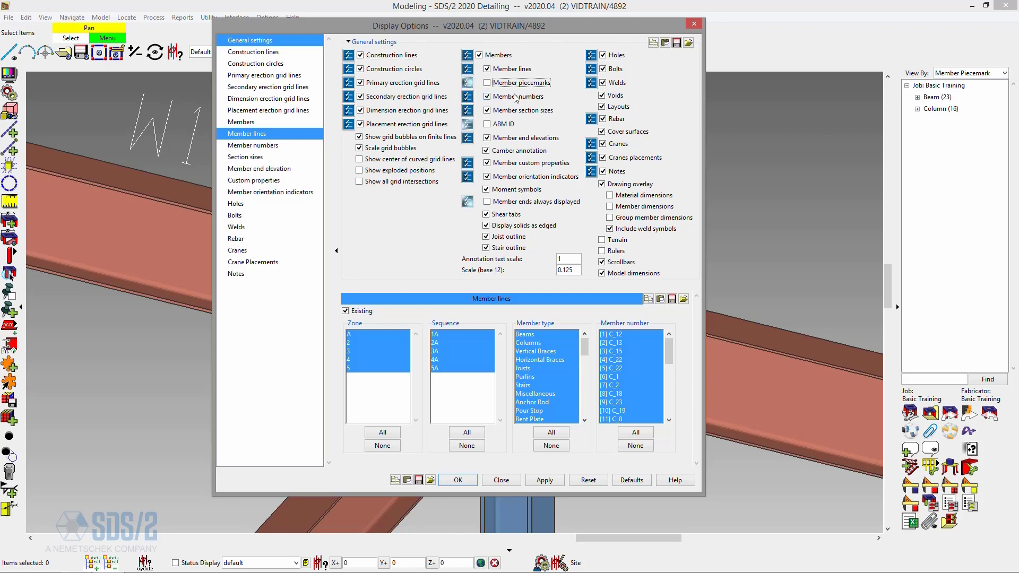
left_click(514, 96)
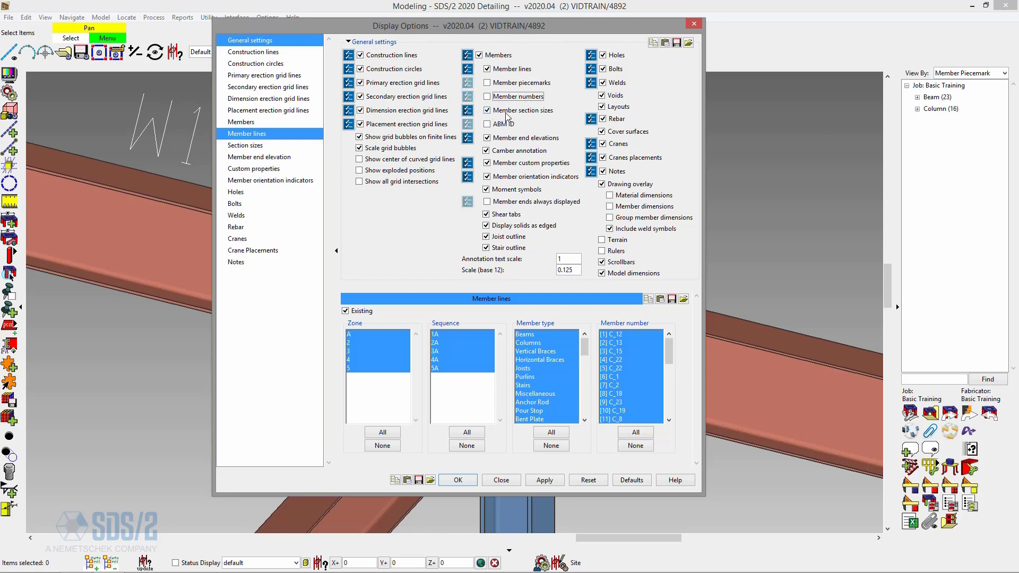
left_click(508, 111)
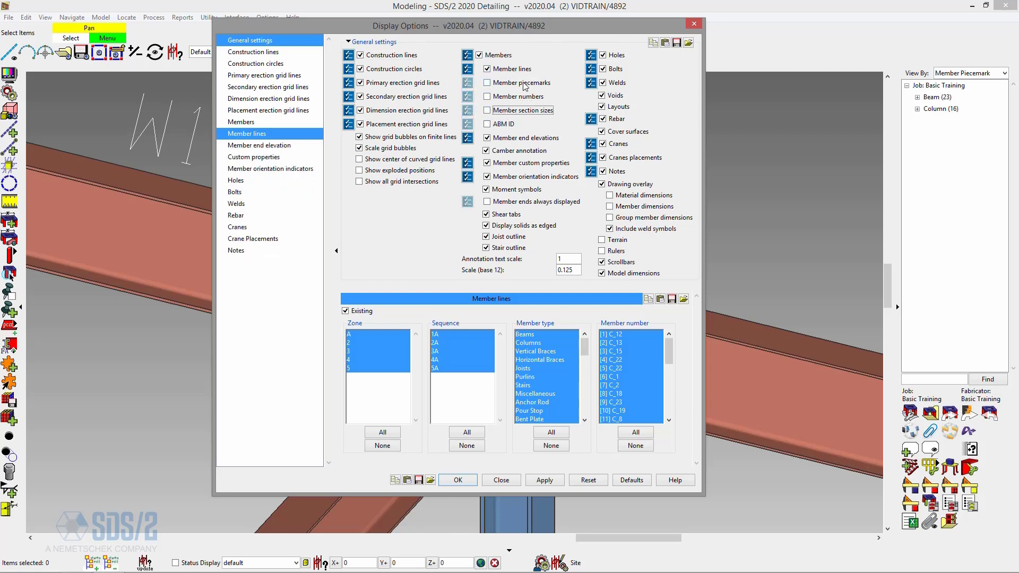
left_click(524, 84)
left_click(518, 110)
left_click(518, 98)
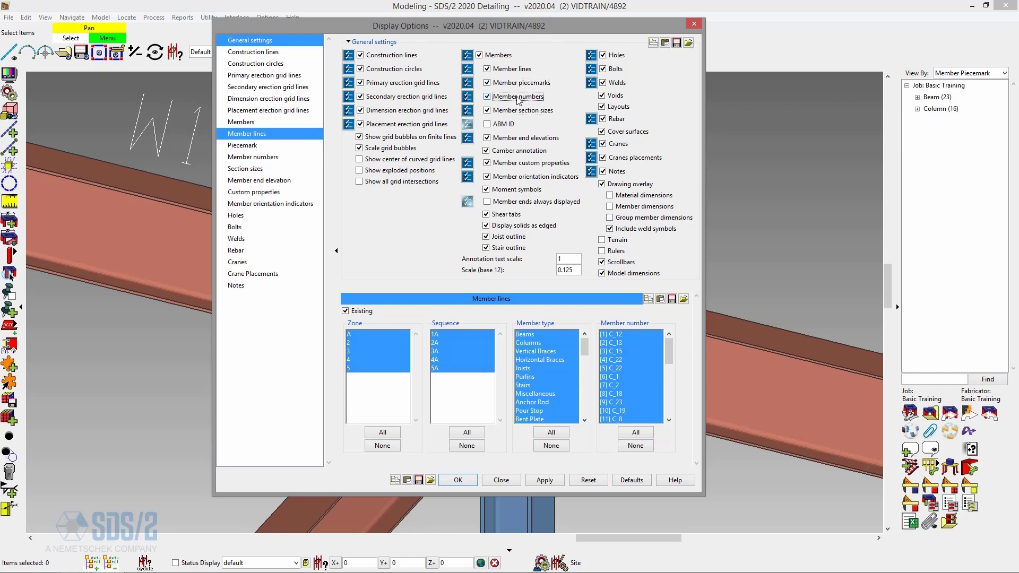
left_click(518, 97)
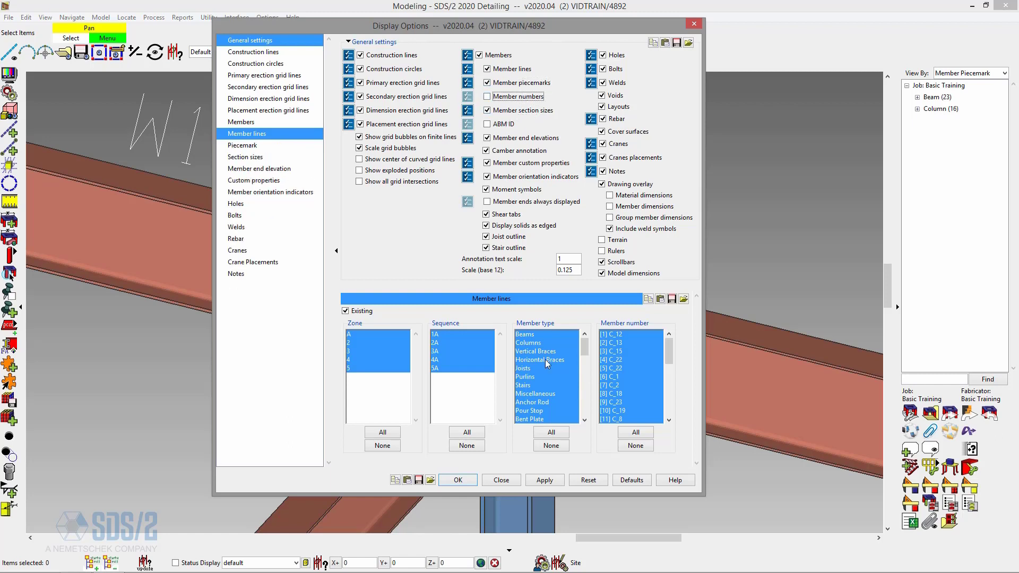
left_click(545, 480)
left_click(458, 479)
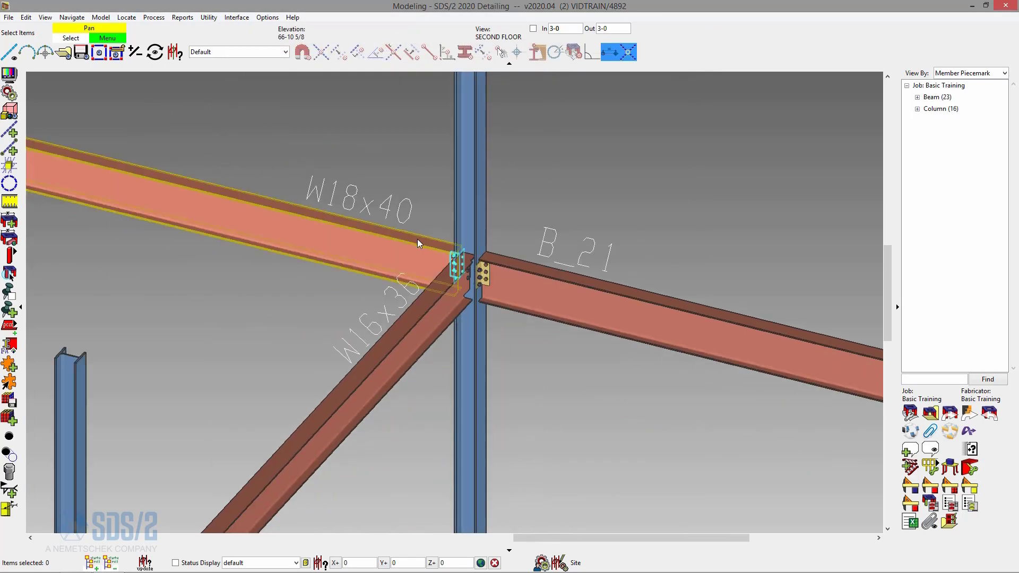
- Change the base 12 display scale of the 3D view and inspect the member labels at different zoom levels
scroll(417, 239, "down", 2)
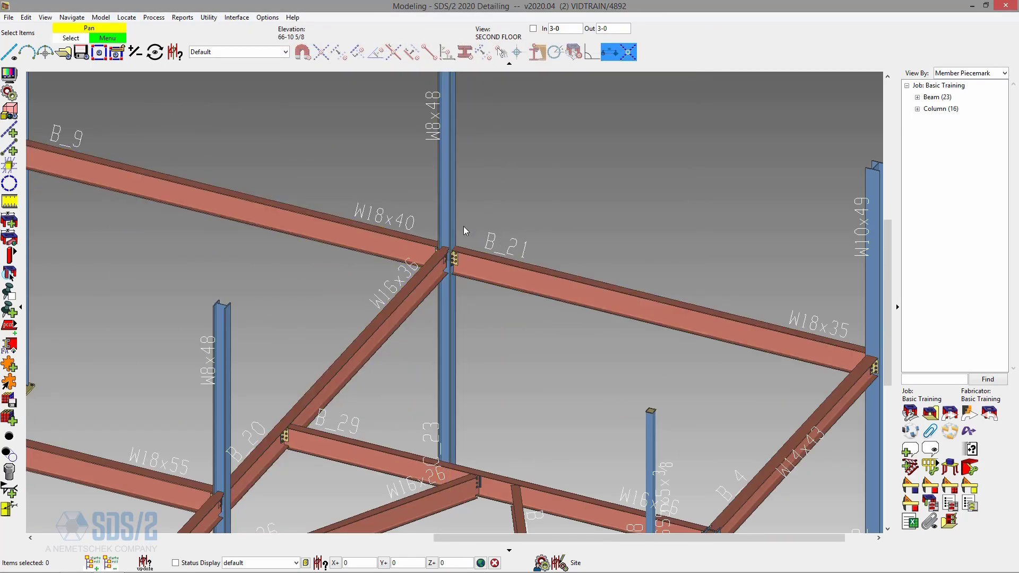
scroll(504, 215, "down", 2)
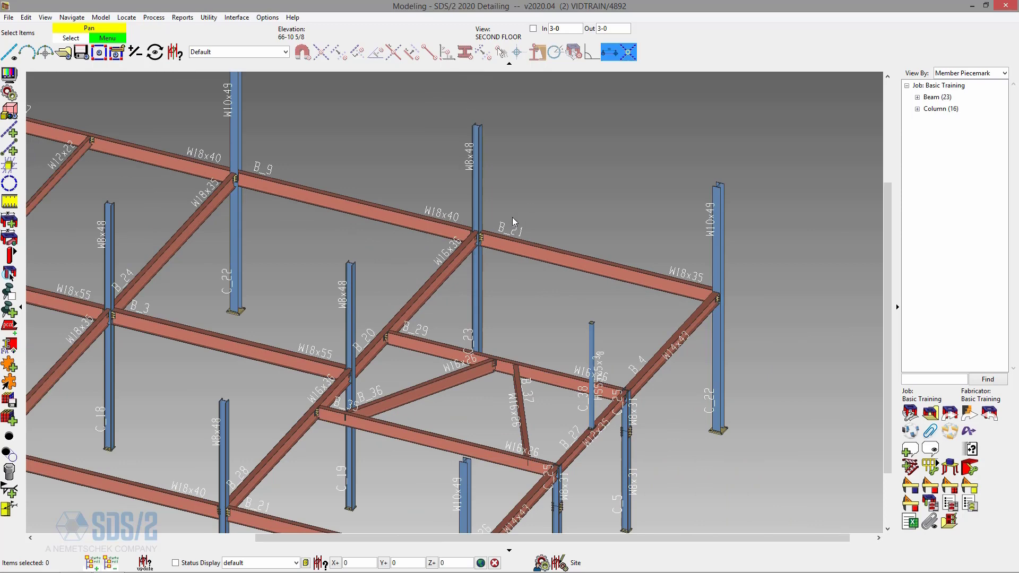
scroll(511, 217, "up", 2)
left_click(8, 93)
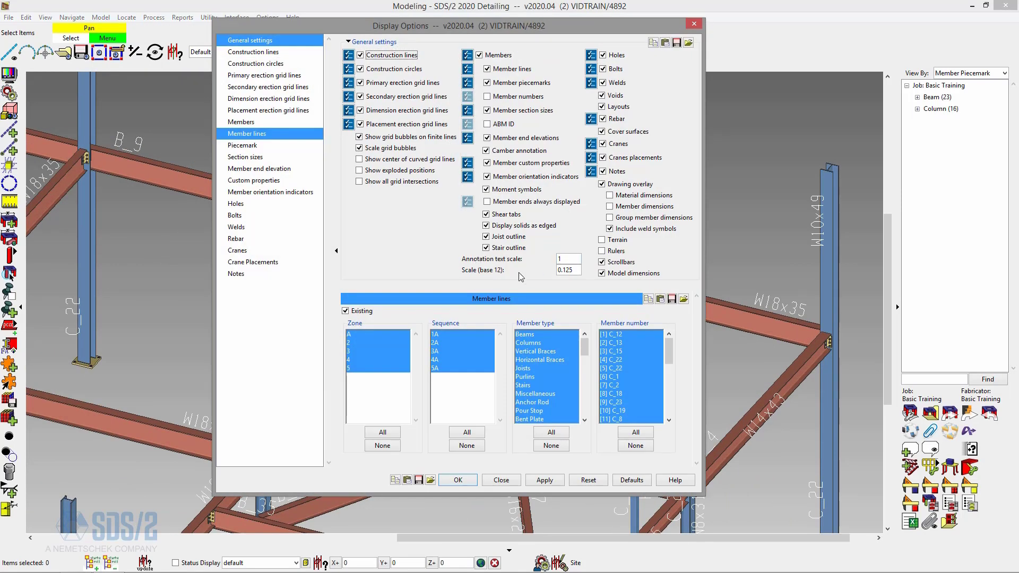
double_click(576, 270)
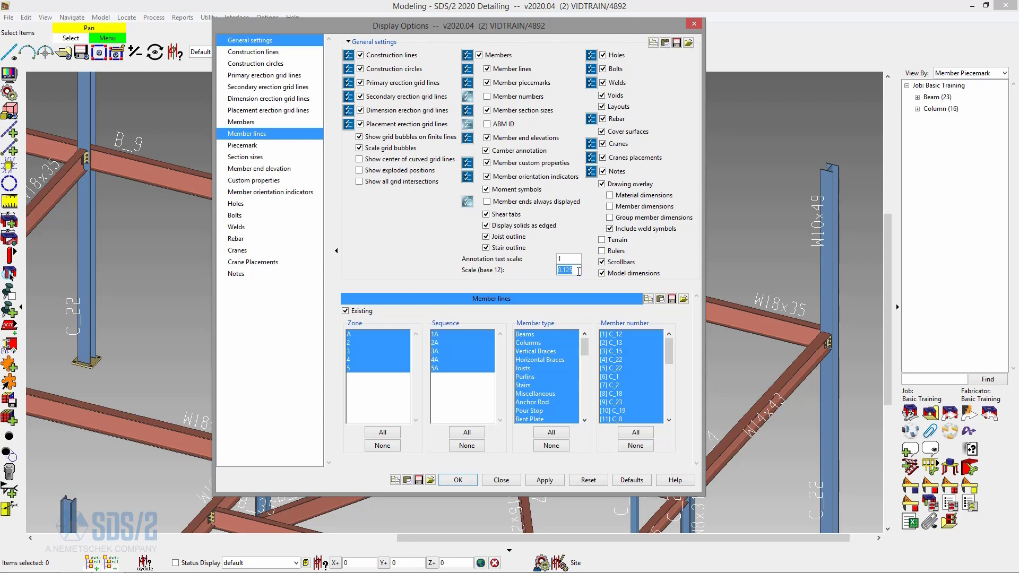
left_click_drag(578, 271, 557, 274)
key("Tab")
left_click(466, 481)
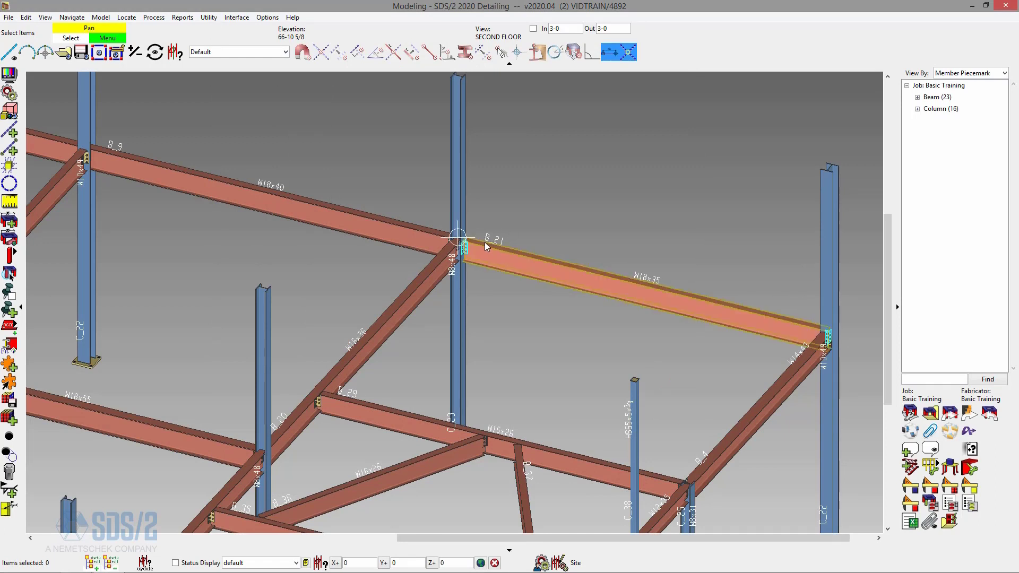
scroll(485, 242, "up", 3)
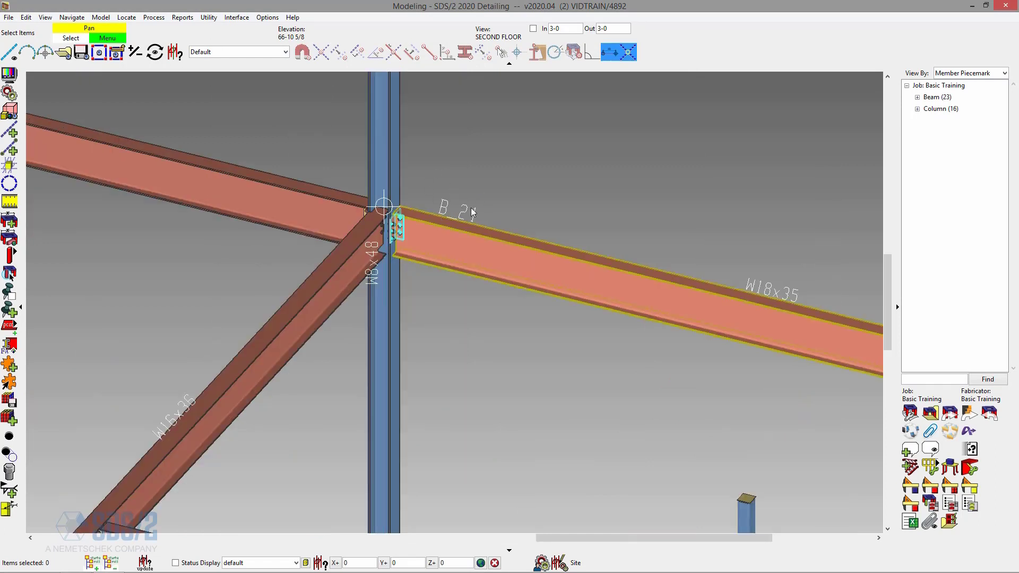
scroll(471, 229, "down", 5)
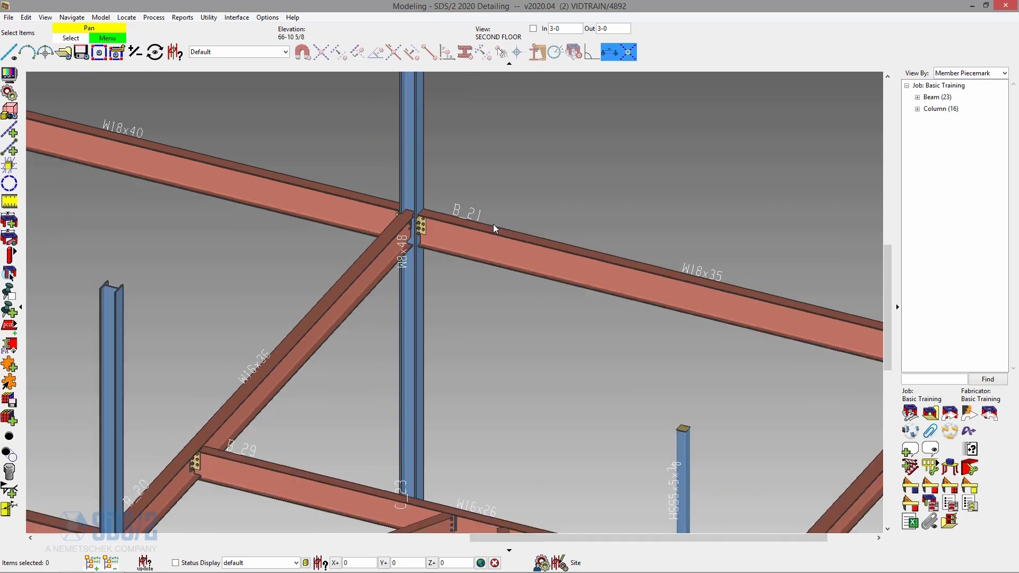
scroll(604, 213, "down", 2)
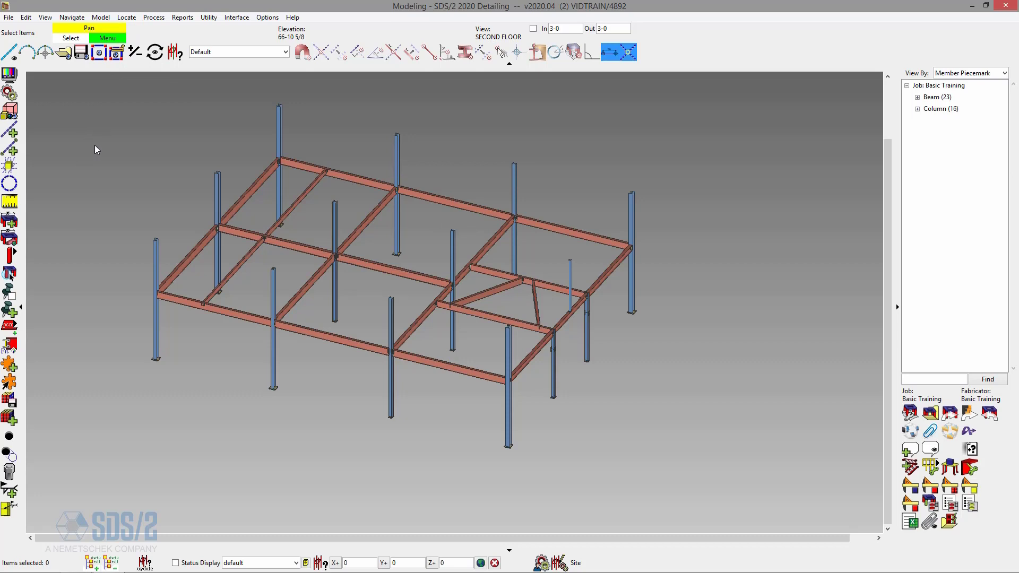
- Switch to the SECOND FLOOR plan view and set its base 12 display scale to 0.25
key("ctrl")
key("ctrl+i")
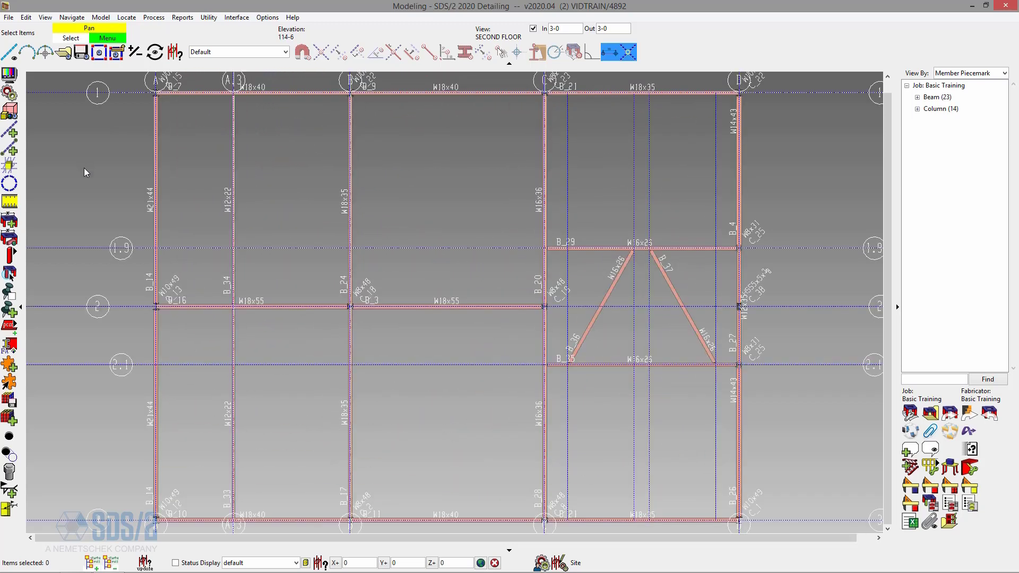
left_click(9, 73)
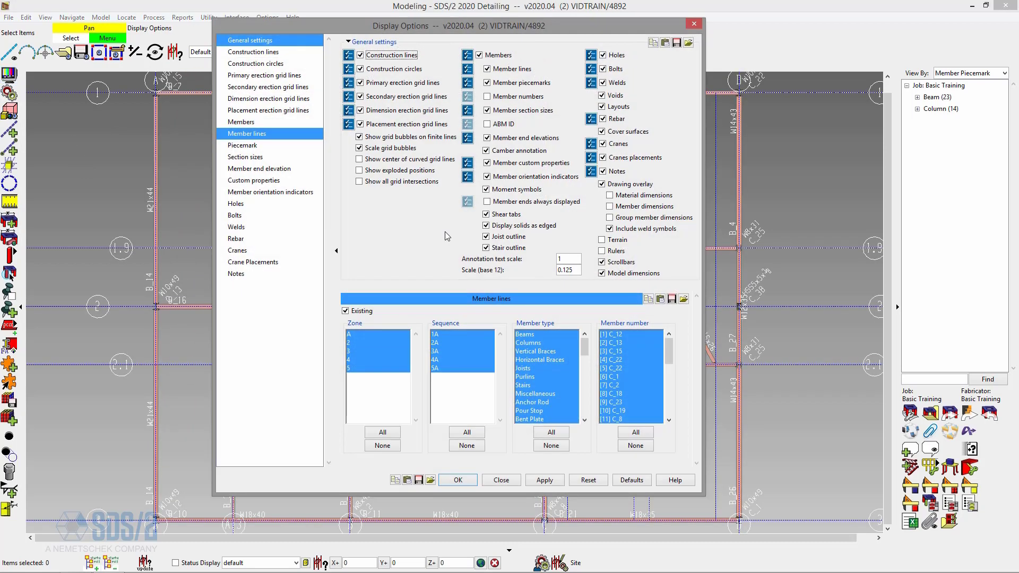
double_click(575, 269)
left_click(463, 482)
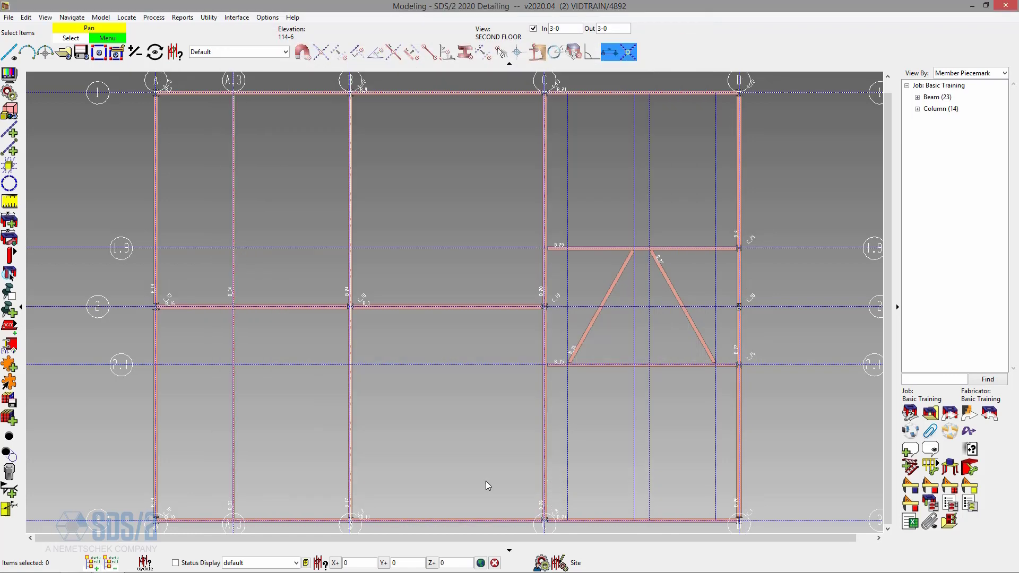
- Save the current view as SECOND FLOOR, replacing the existing view, and reopen it
middle_click_drag(453, 150, 449, 170)
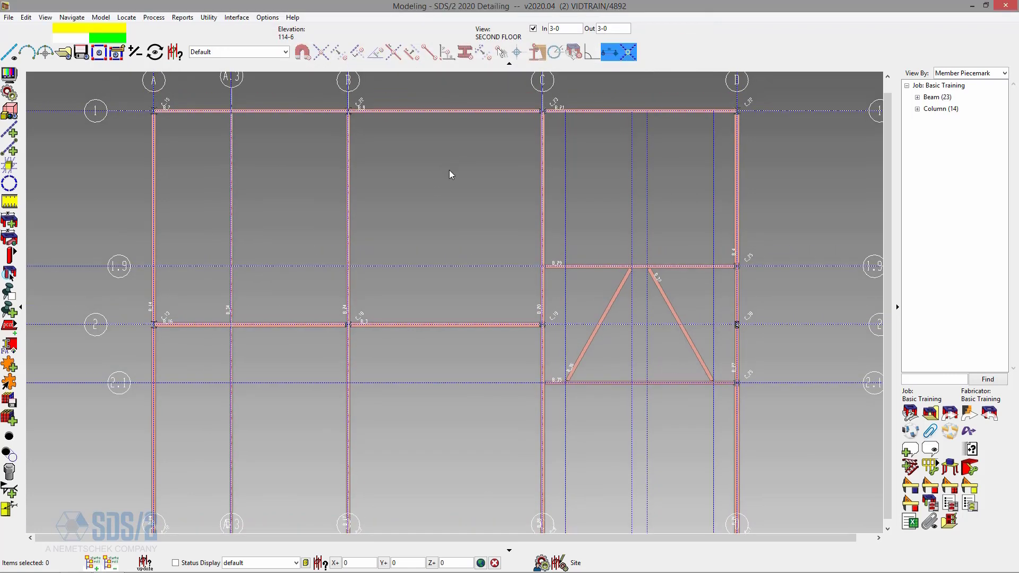
left_click(81, 51)
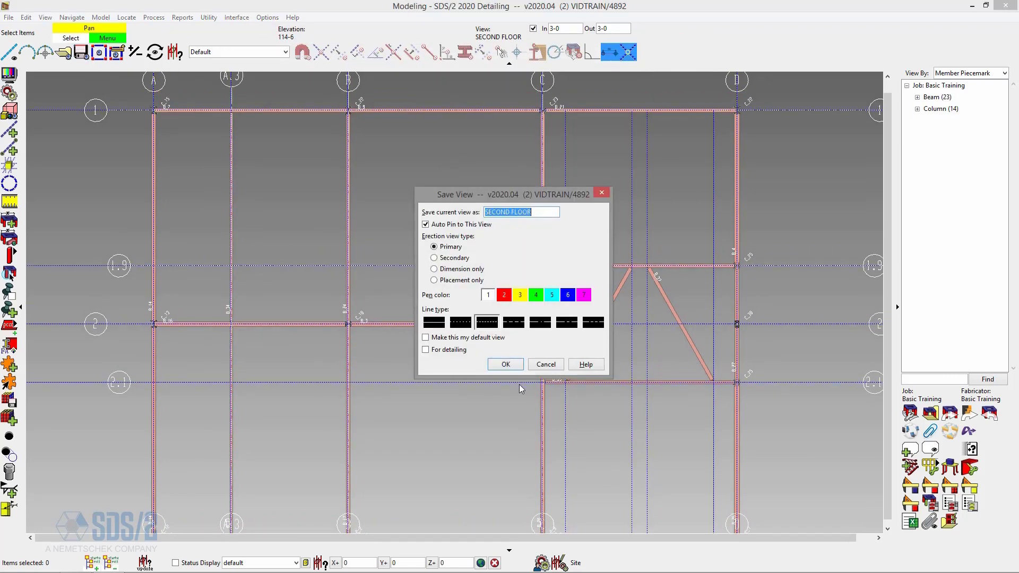
left_click(506, 365)
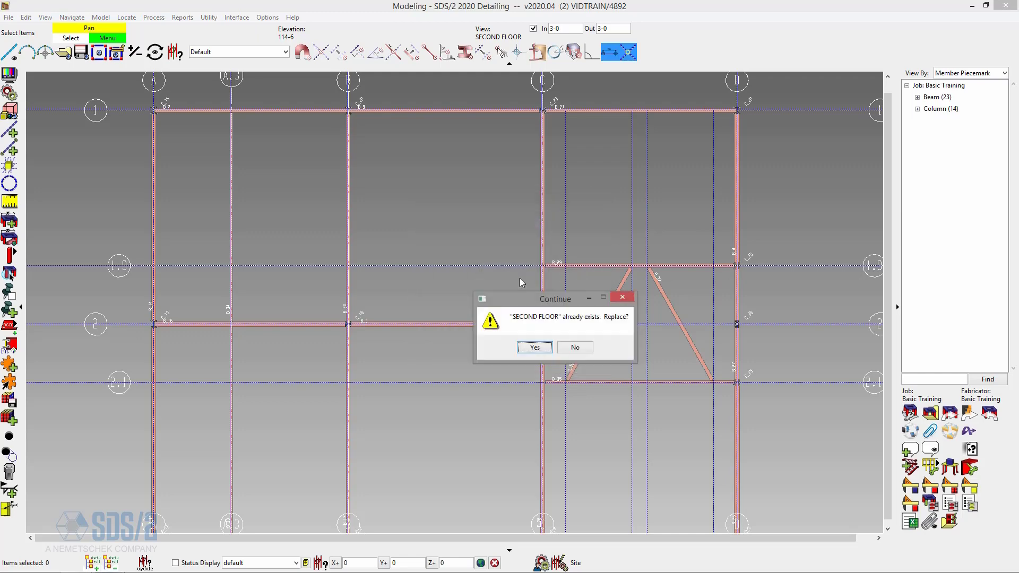
left_click(544, 348)
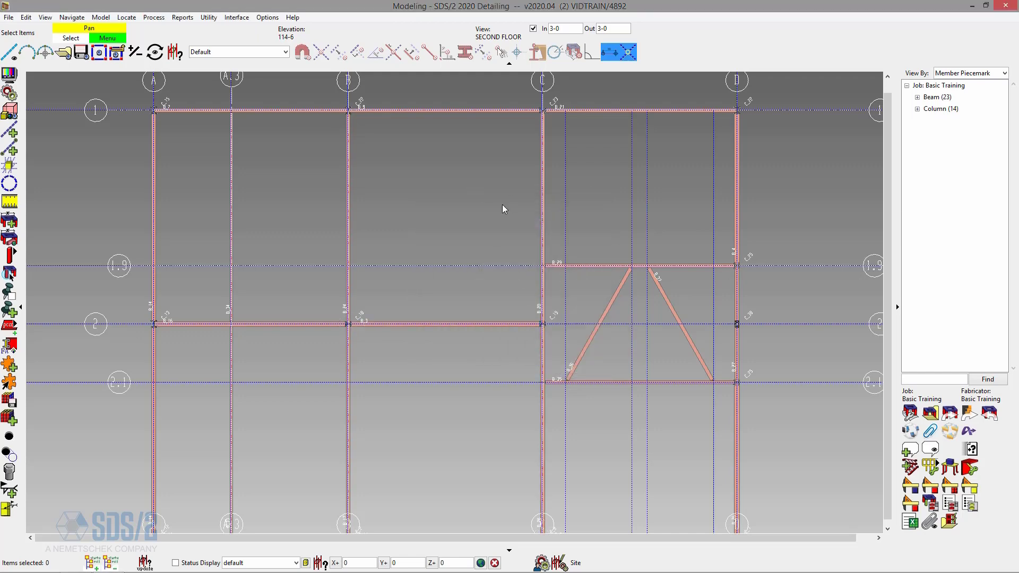
left_click(64, 51)
double_click(418, 217)
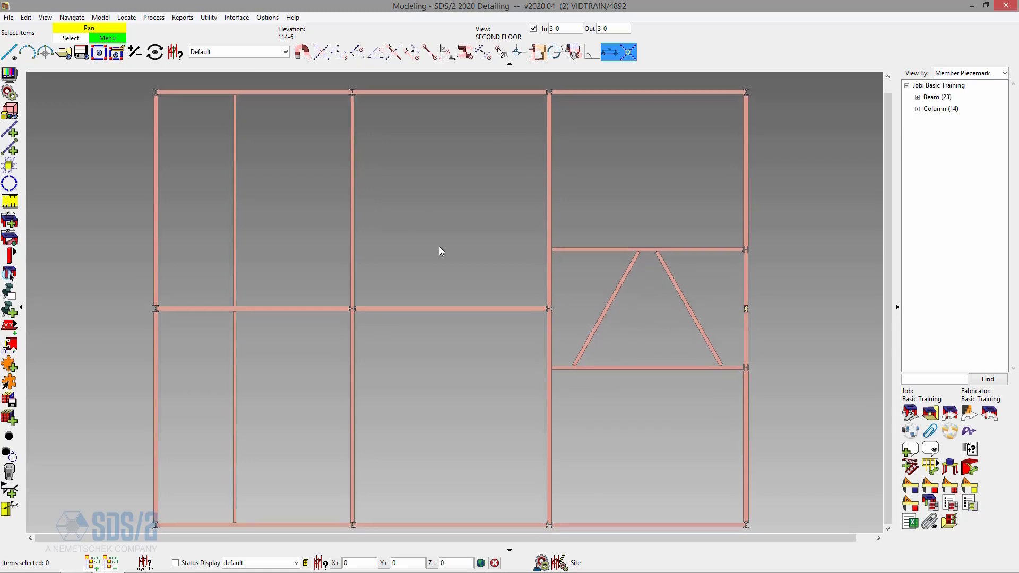
- Check the base 12 scale and annotation text scale stored for the reopened plan view
left_click(9, 75)
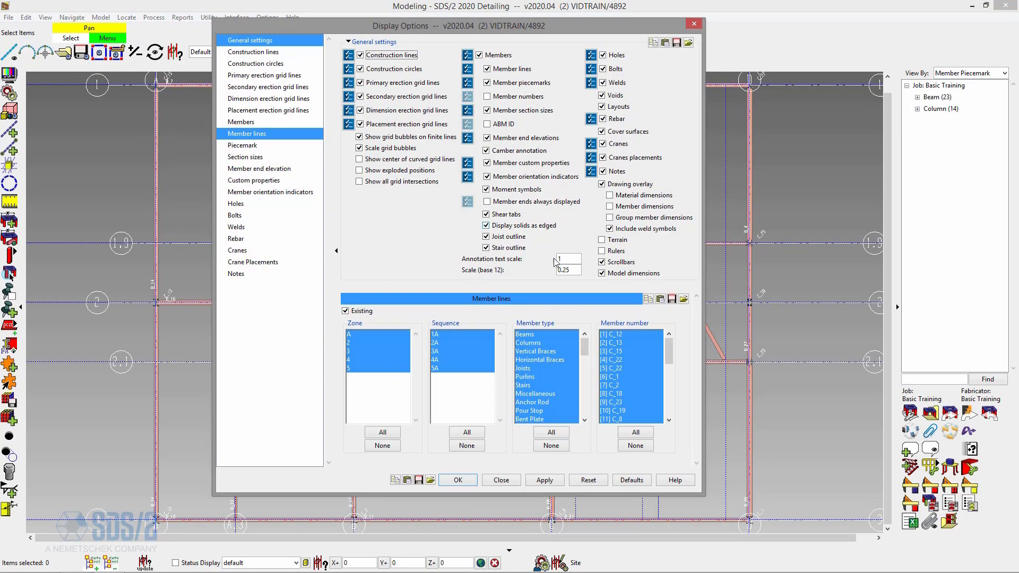
double_click(577, 269)
key("shift+Tab")
left_click(693, 23)
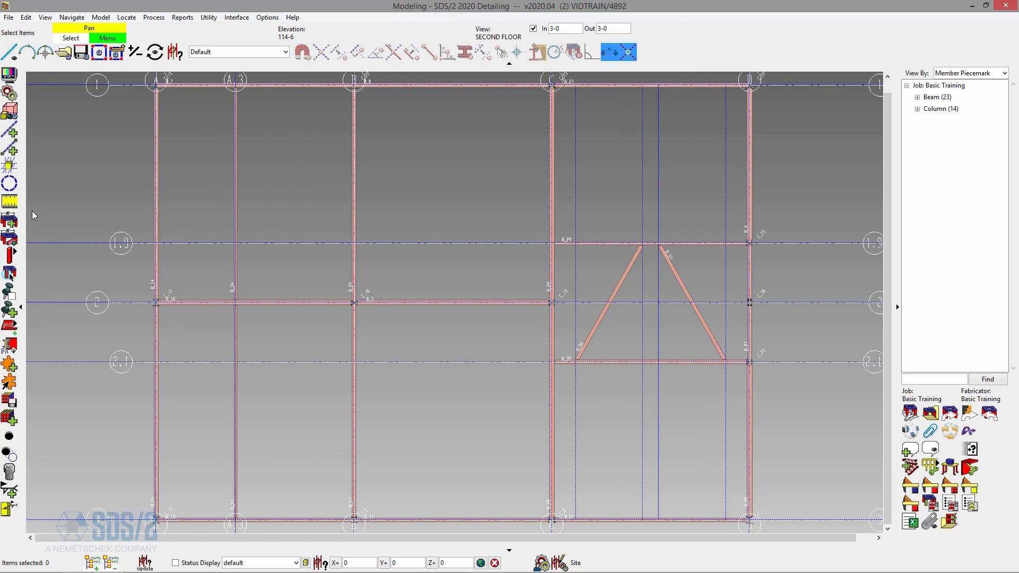
- Set the annotation text scale of the SECOND FLOOR plan view to .5 in the display options
left_click(168, 238)
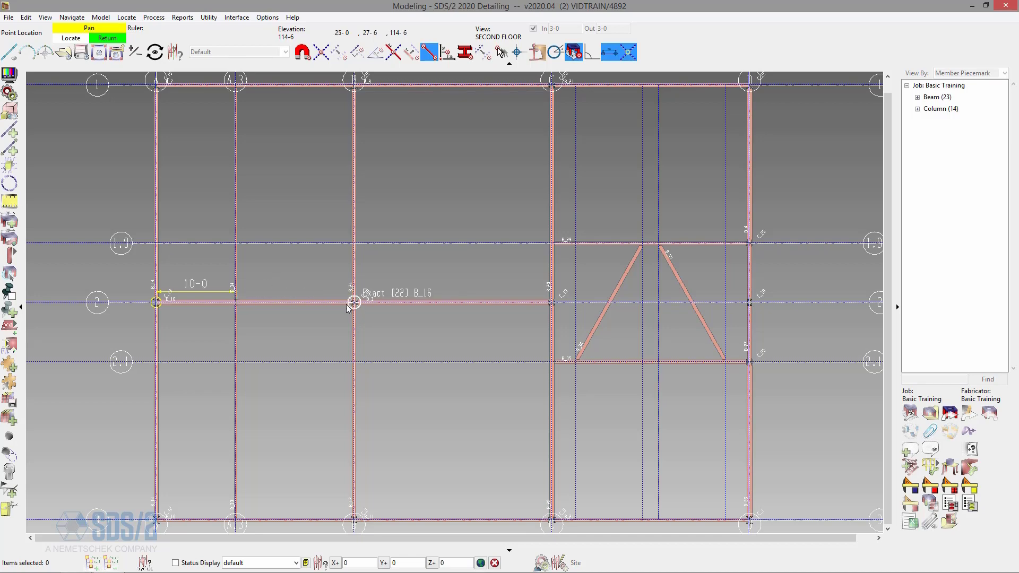
left_click(9, 74)
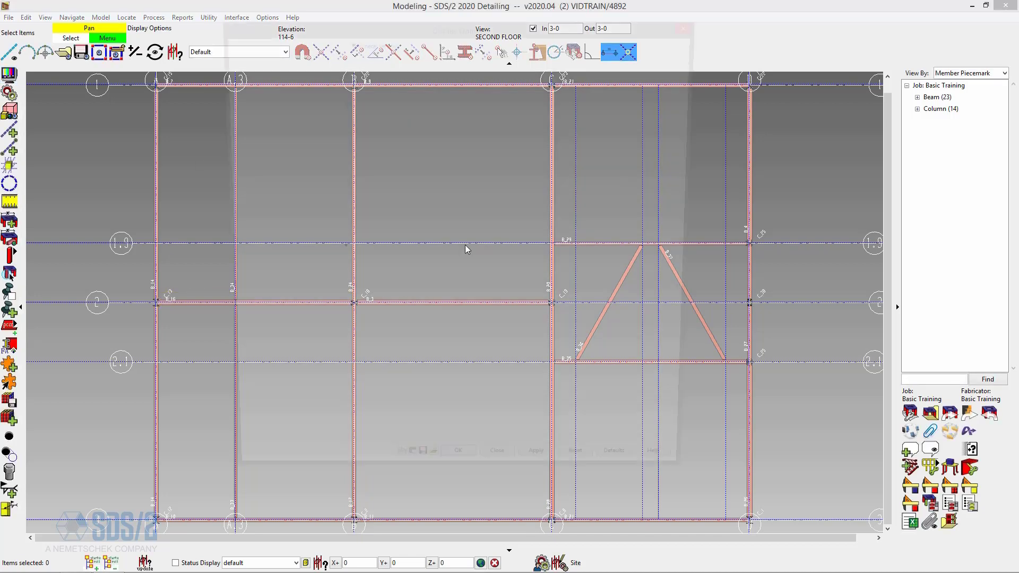
double_click(567, 259)
type(".5")
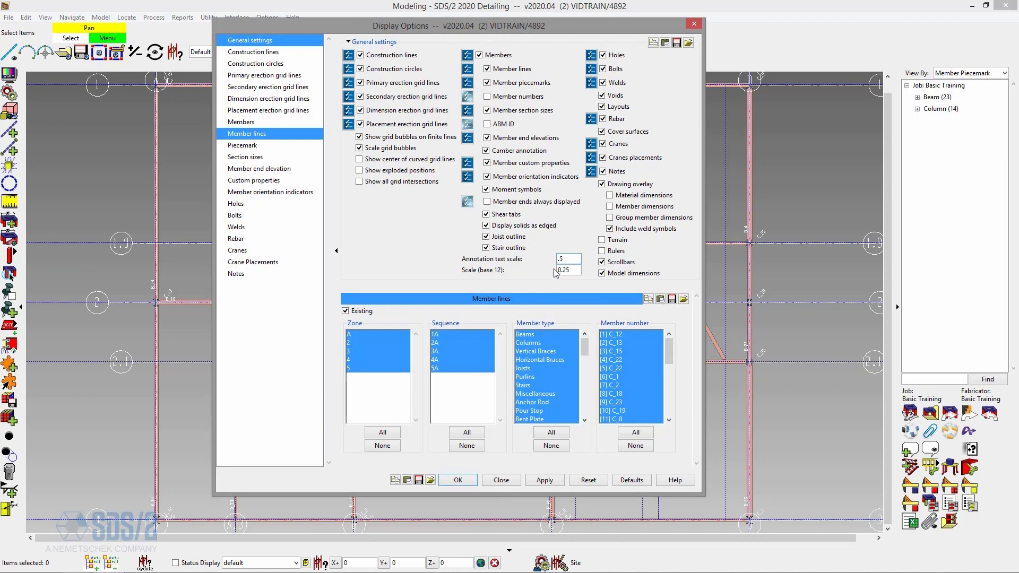
left_click(458, 480)
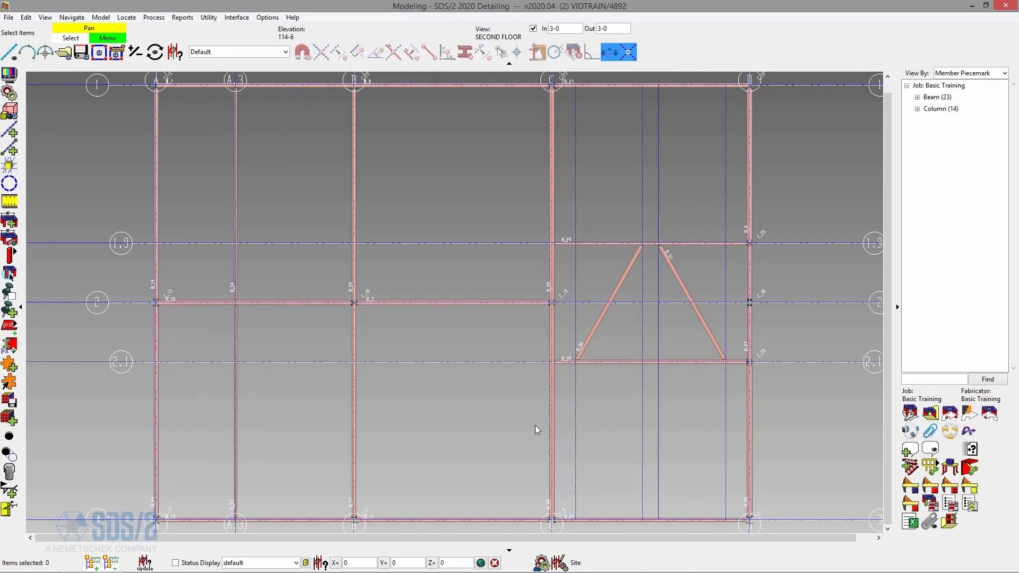
- Measure the distance between grid lines A and B along grid line 2 with the ruler, and start a second measurement from A
left_click(9, 201)
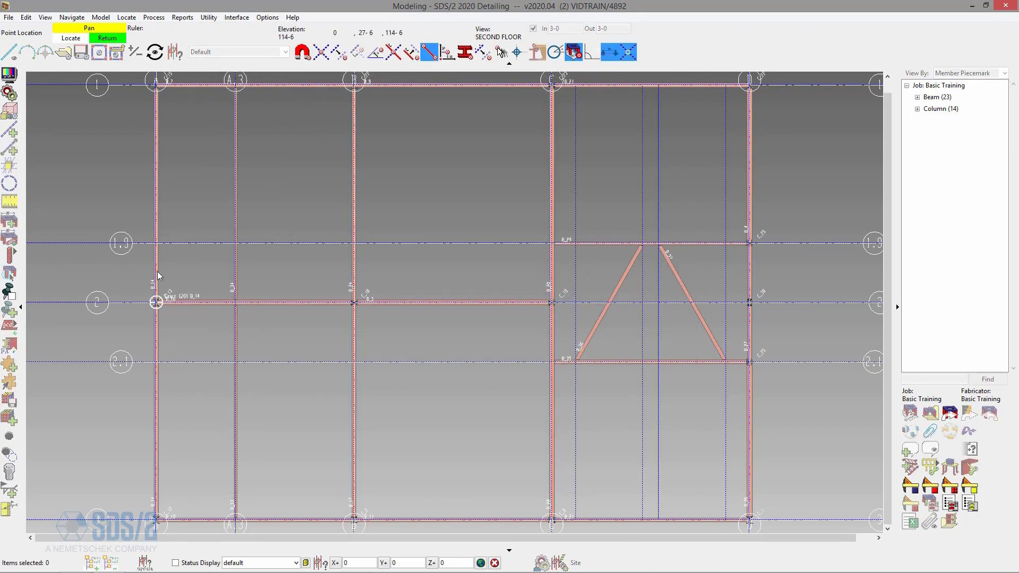
left_click(156, 302)
left_click(354, 303)
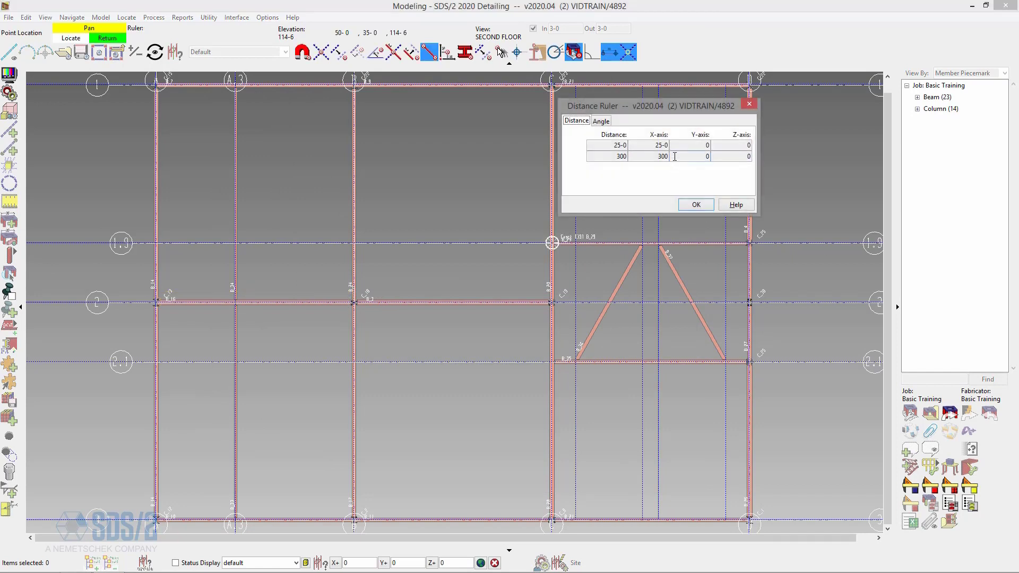
left_click(749, 103)
left_click(156, 302)
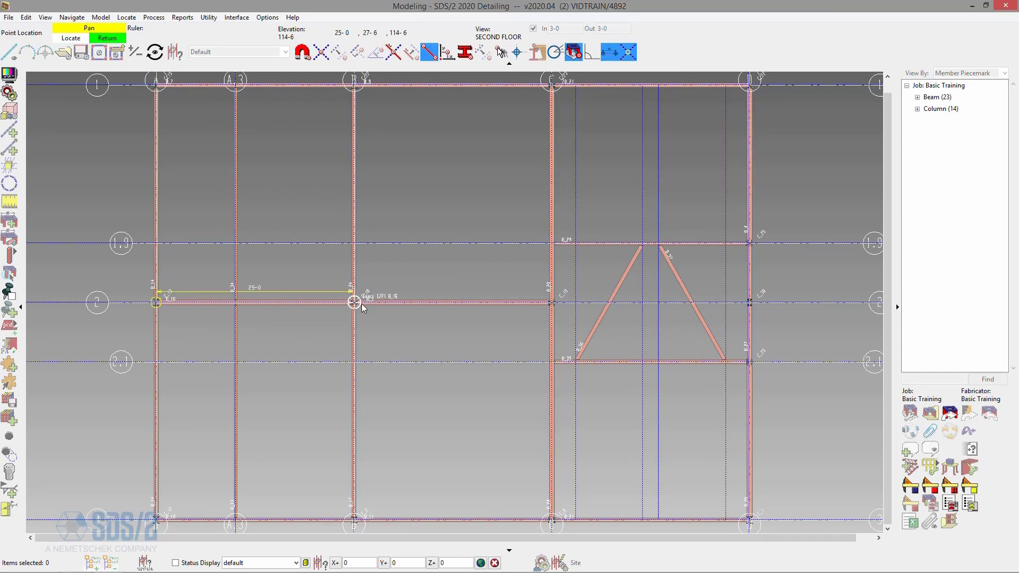
- Switch the on-screen ruler dimension off and back on during the measurement along grid line 2, and end the ruler
left_click(609, 51)
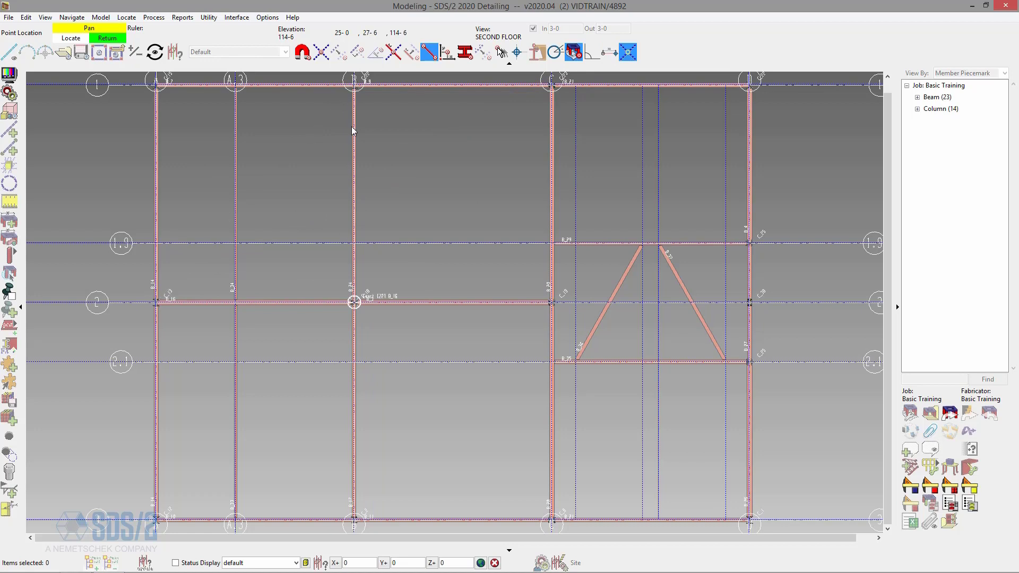
left_click(610, 53)
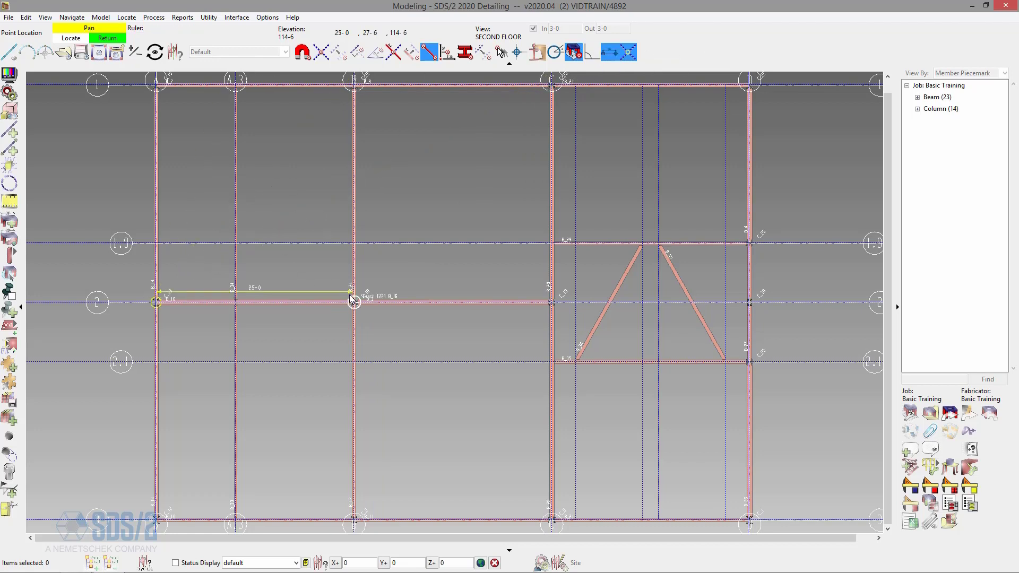
right_click(422, 200)
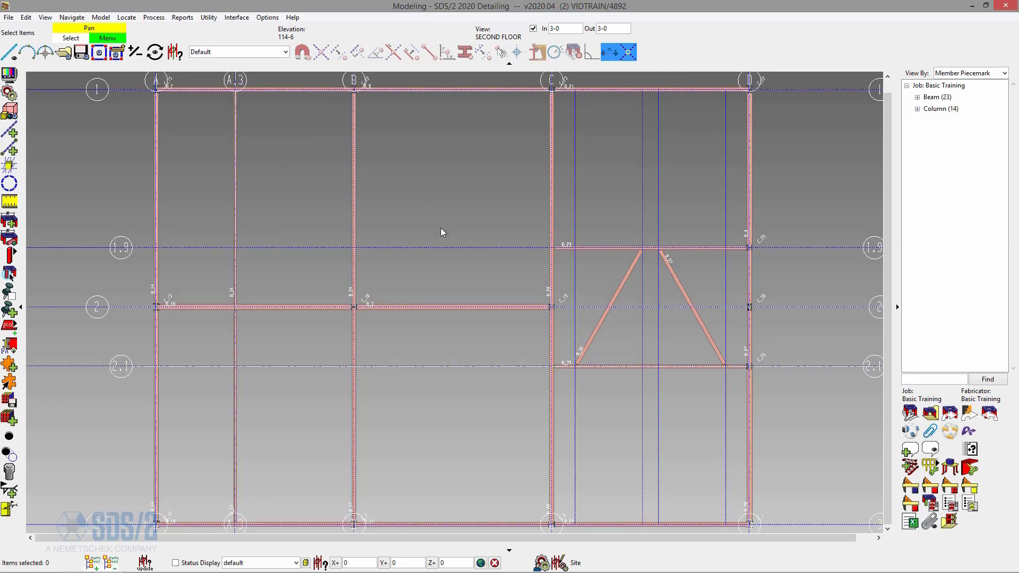